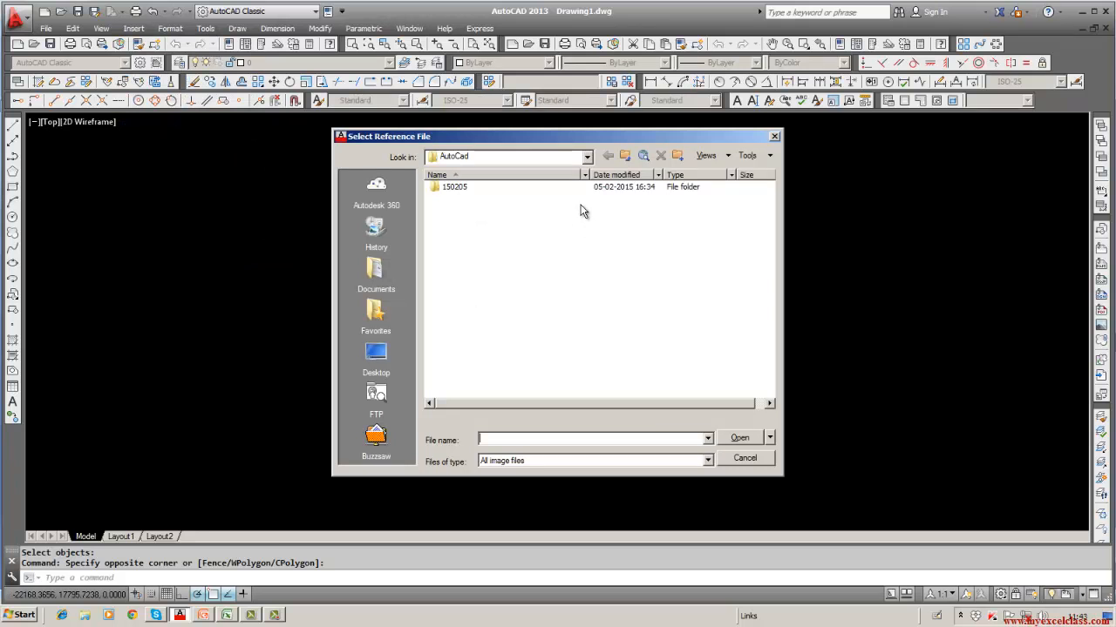
# - Browse to the 150125 folder inside CSR-WorkFile > Image in the reference file selection dialog
pyautogui.click(588, 158)
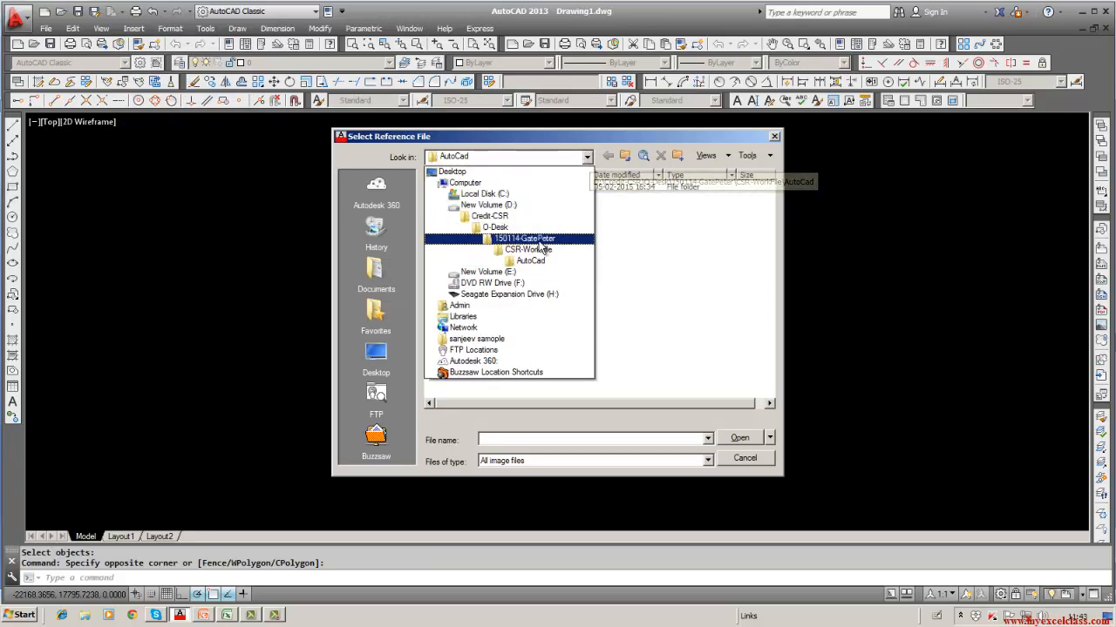
pyautogui.click(538, 251)
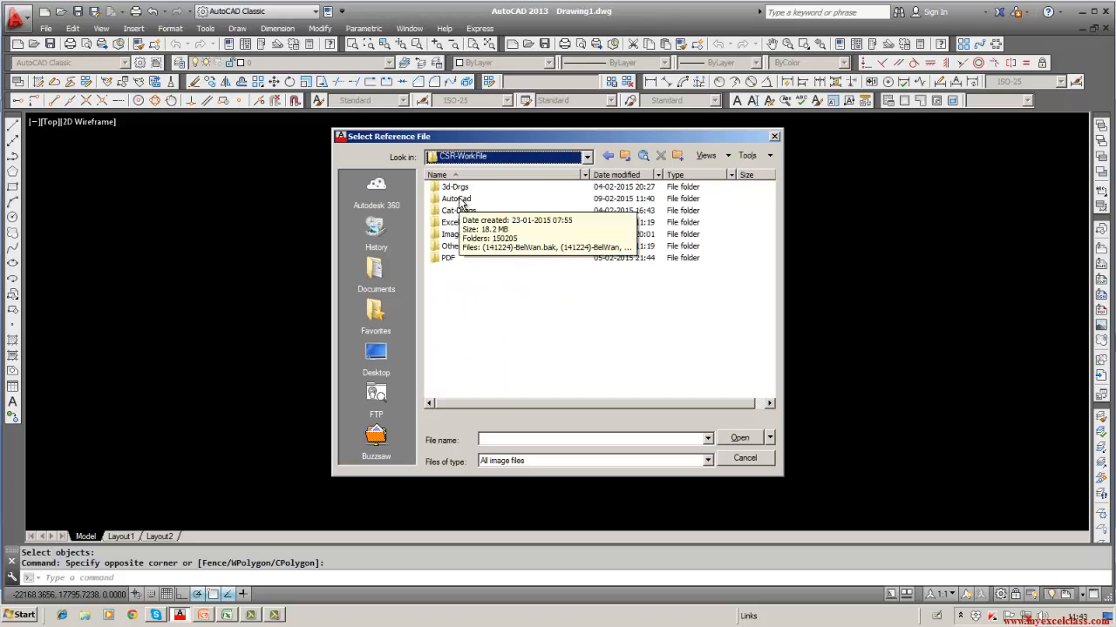
pyautogui.doubleClick(453, 235)
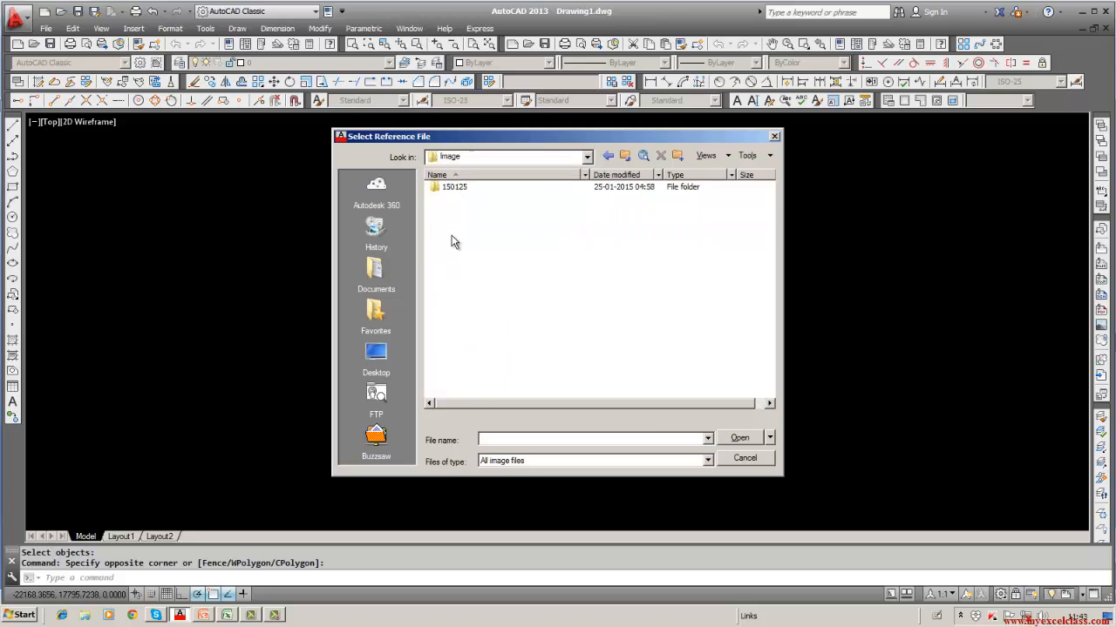
pyautogui.doubleClick(454, 188)
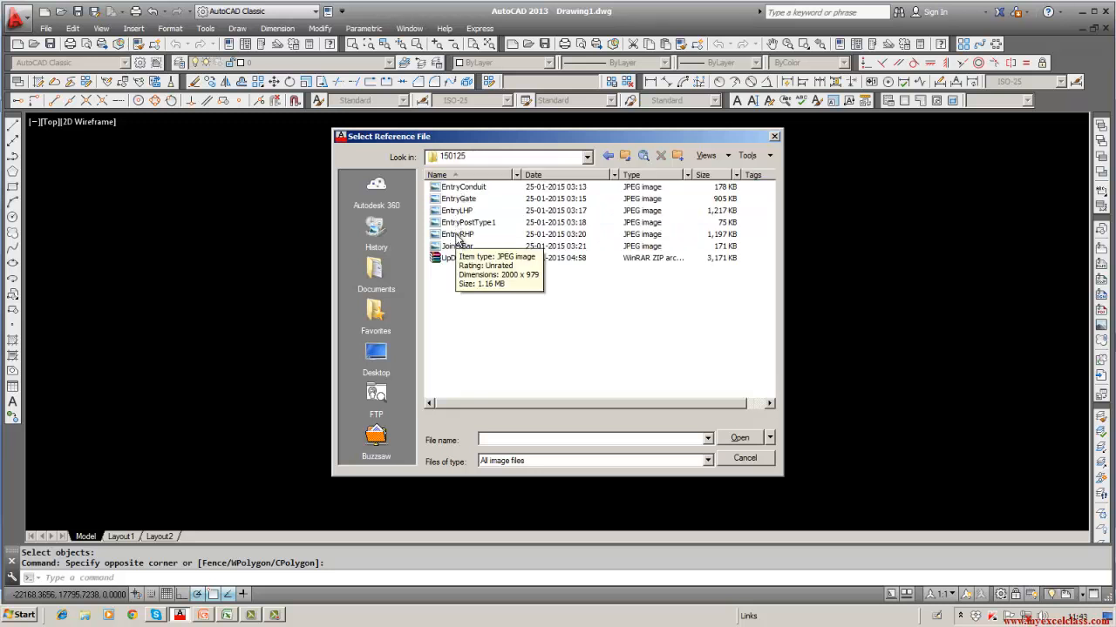
# - Choose the EntryLHP JPEG image as the reference file and open it for attachment
pyautogui.click(456, 234)
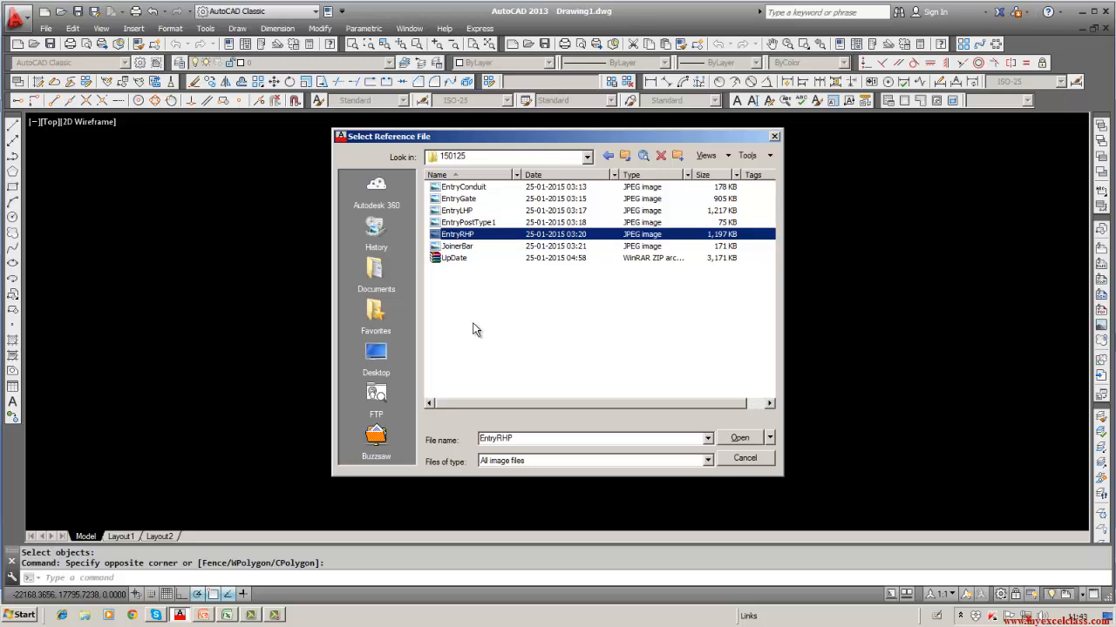
pyautogui.click(457, 211)
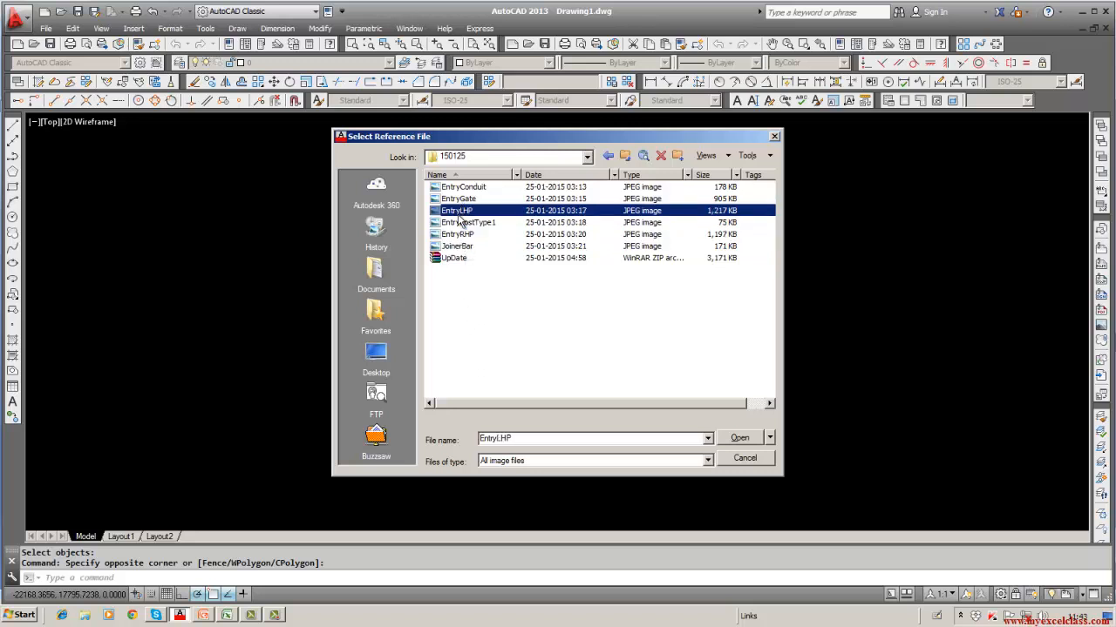
pyautogui.click(458, 200)
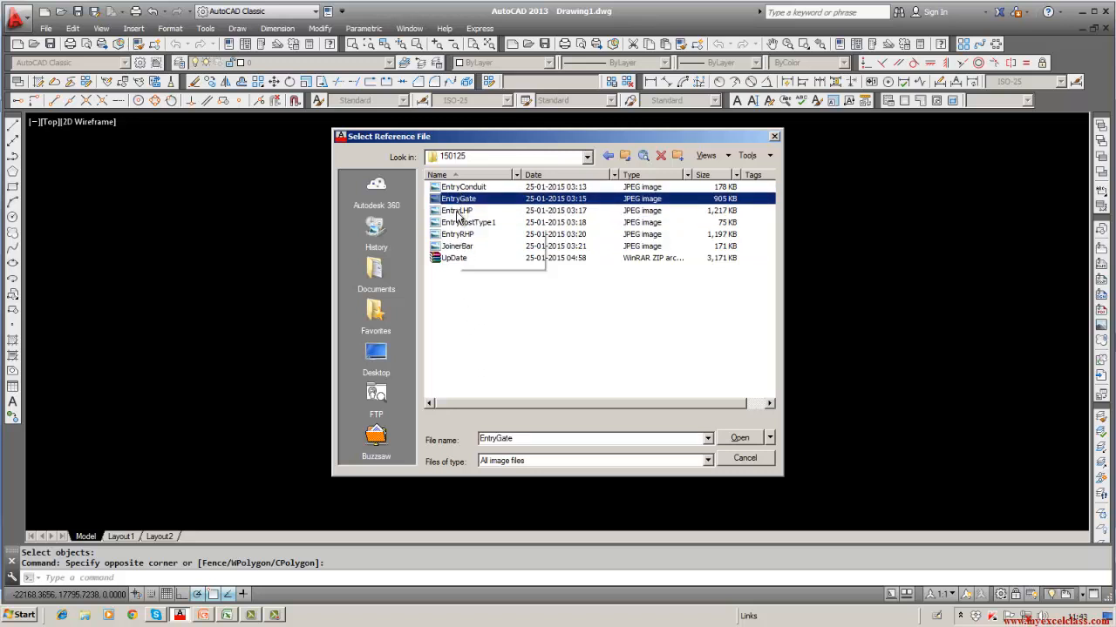
pyautogui.click(457, 212)
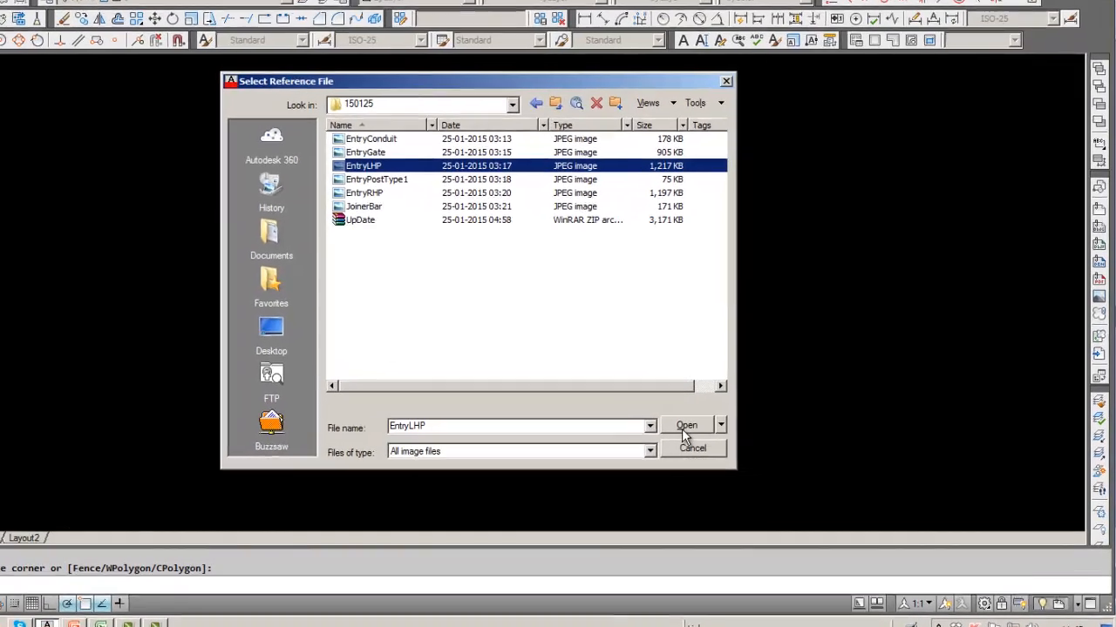
pyautogui.click(739, 438)
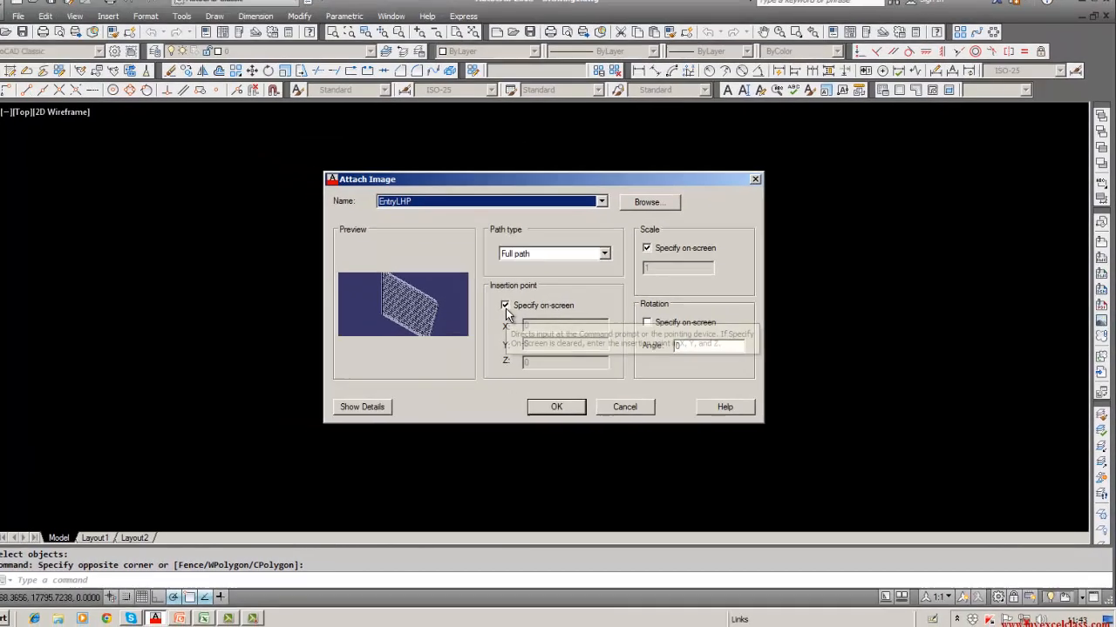
# - Enable on-screen specification of the insertion point and rotation for the EntryLHP image, and accept the attachment settings
pyautogui.click(371, 255)
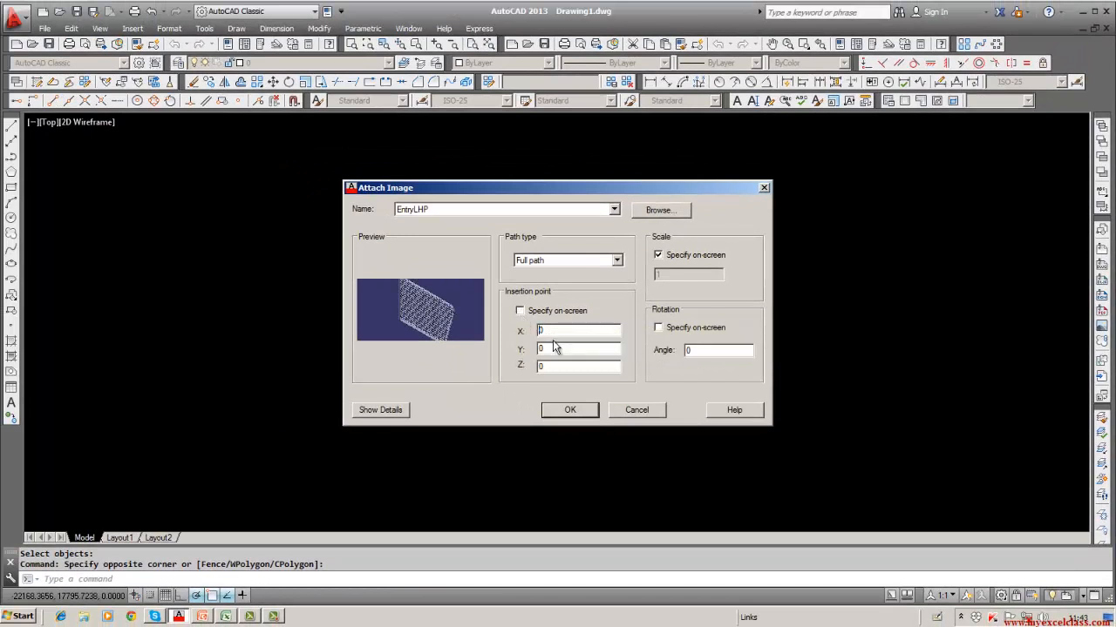
pyautogui.click(520, 312)
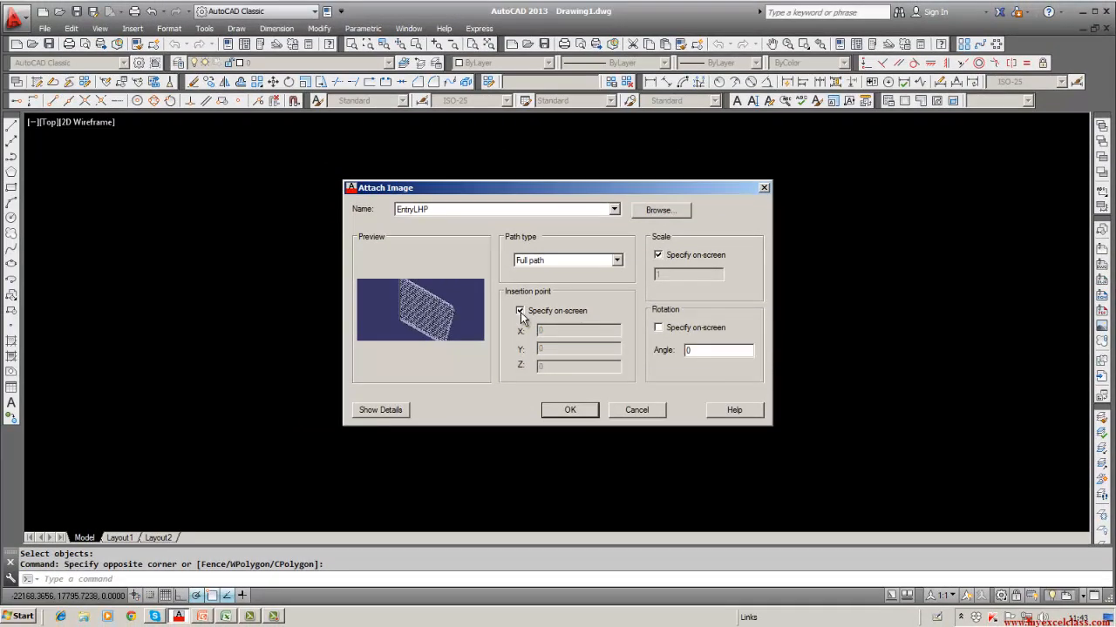
pyautogui.click(658, 328)
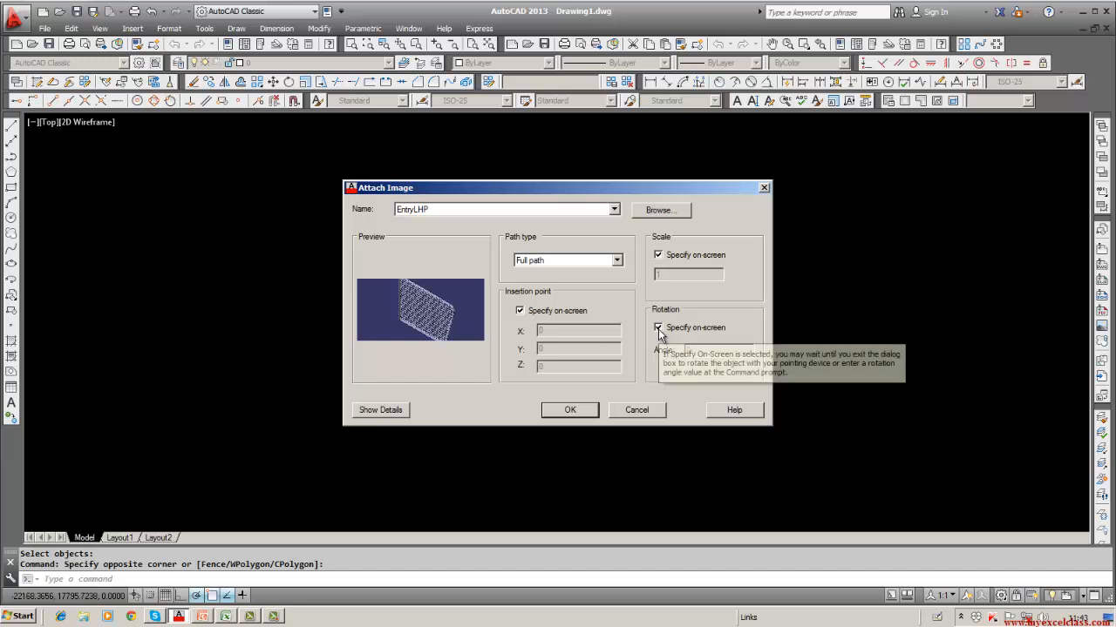
pyautogui.click(589, 409)
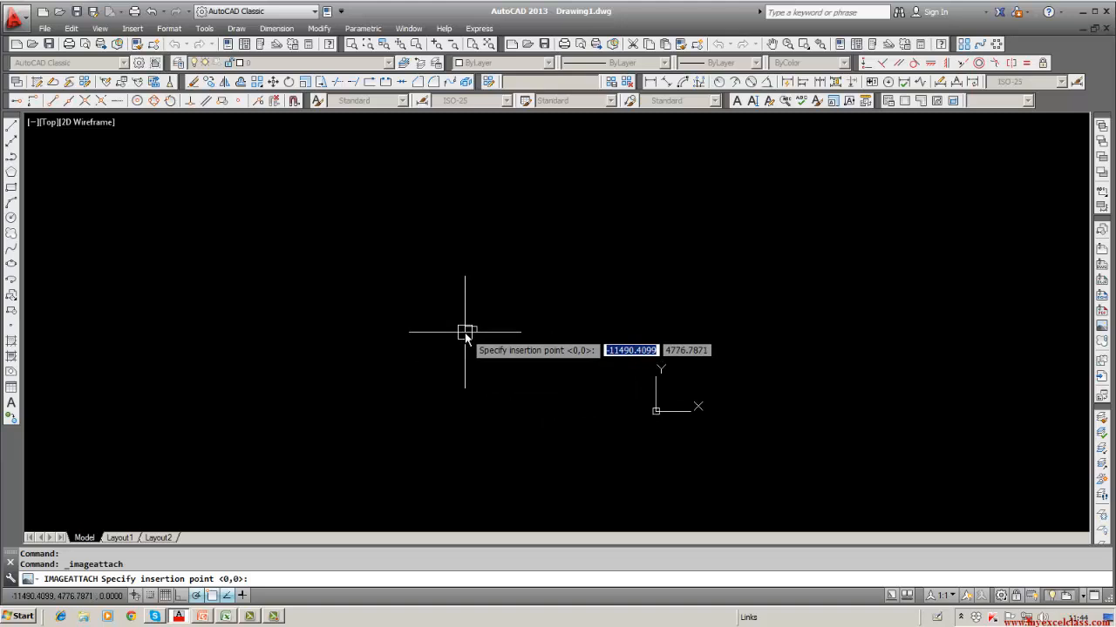
# - Place the image at about (-11490, 4777) with a scale factor of 100 and a rotation angle of 0
pyautogui.click(467, 334)
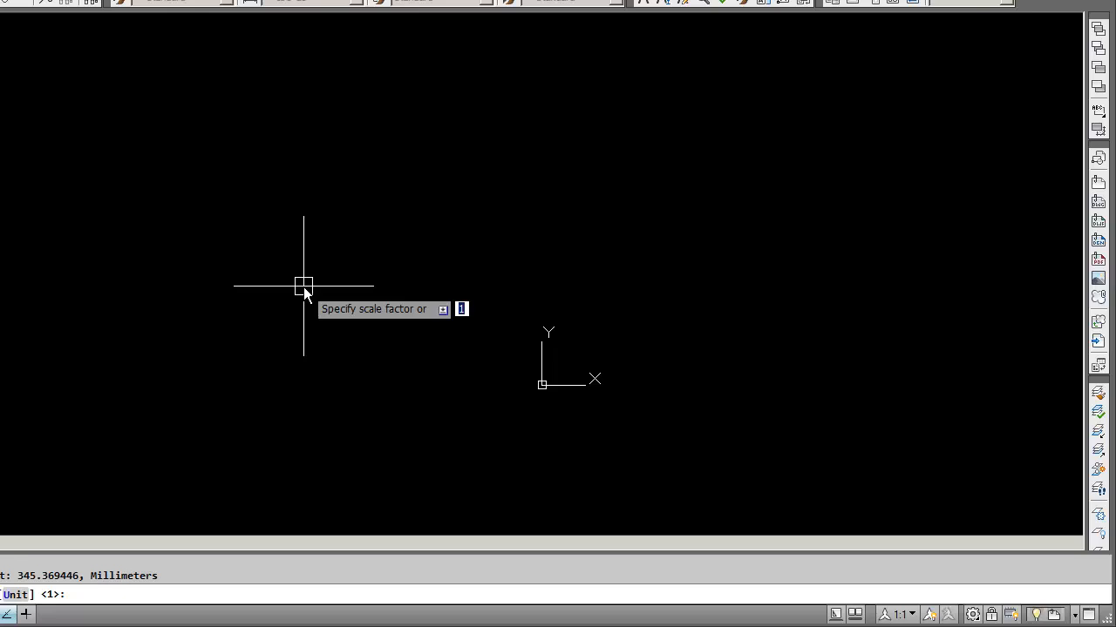
pyautogui.write('00')
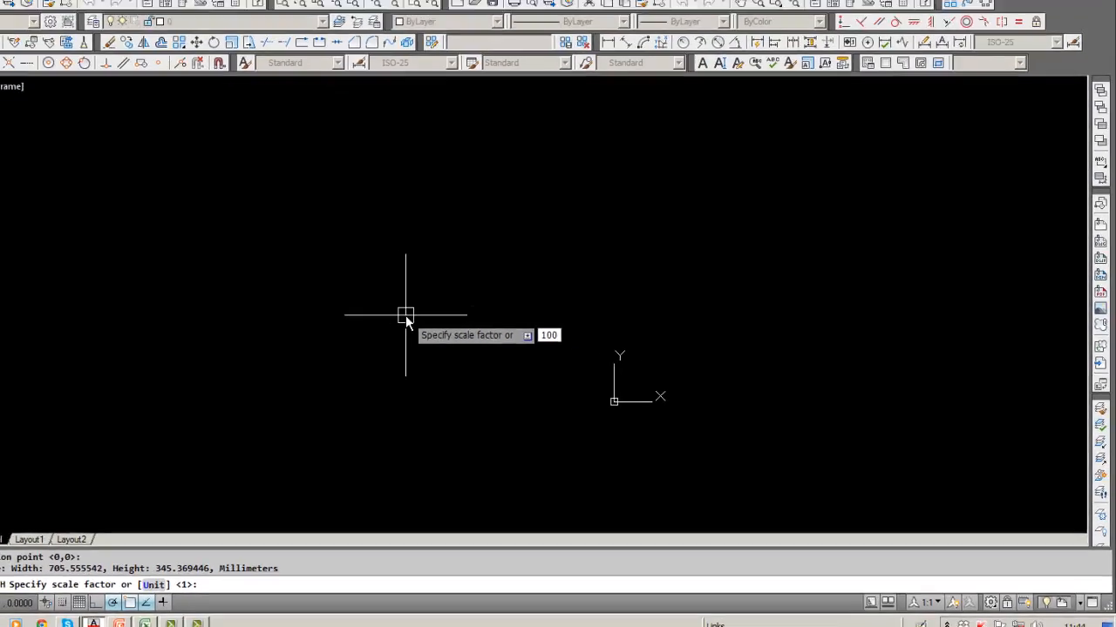
pyautogui.press('Return')
pyautogui.press('Return')
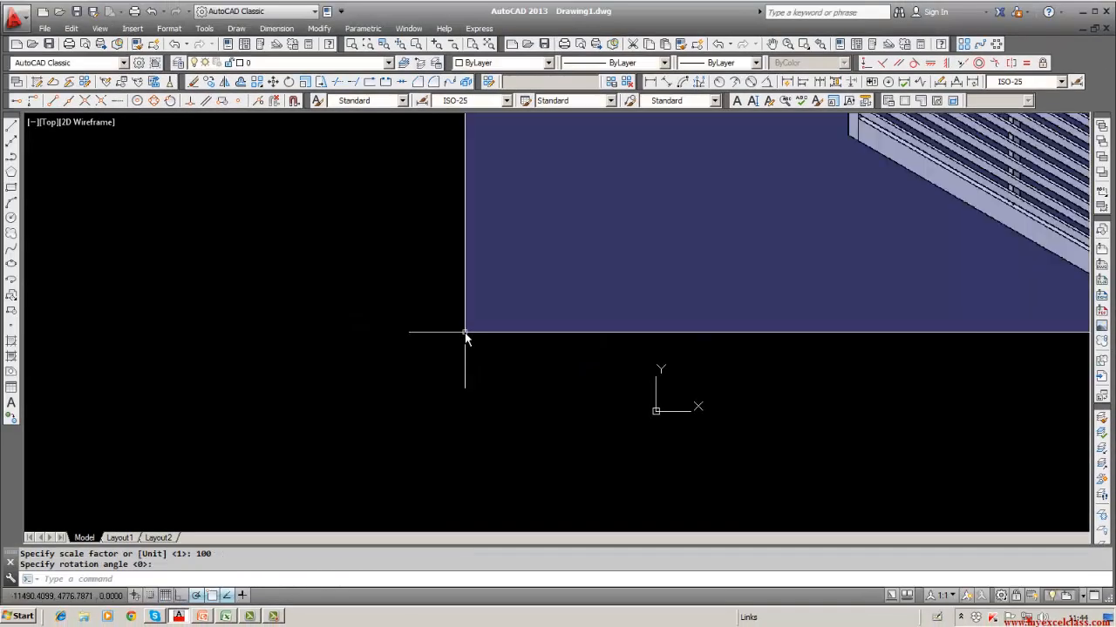
# - Zoom to the drawing extents to inspect the whole attached gate panel image
pyautogui.moveTo(476, 403); pyautogui.dragTo(393, 437, button='middle')
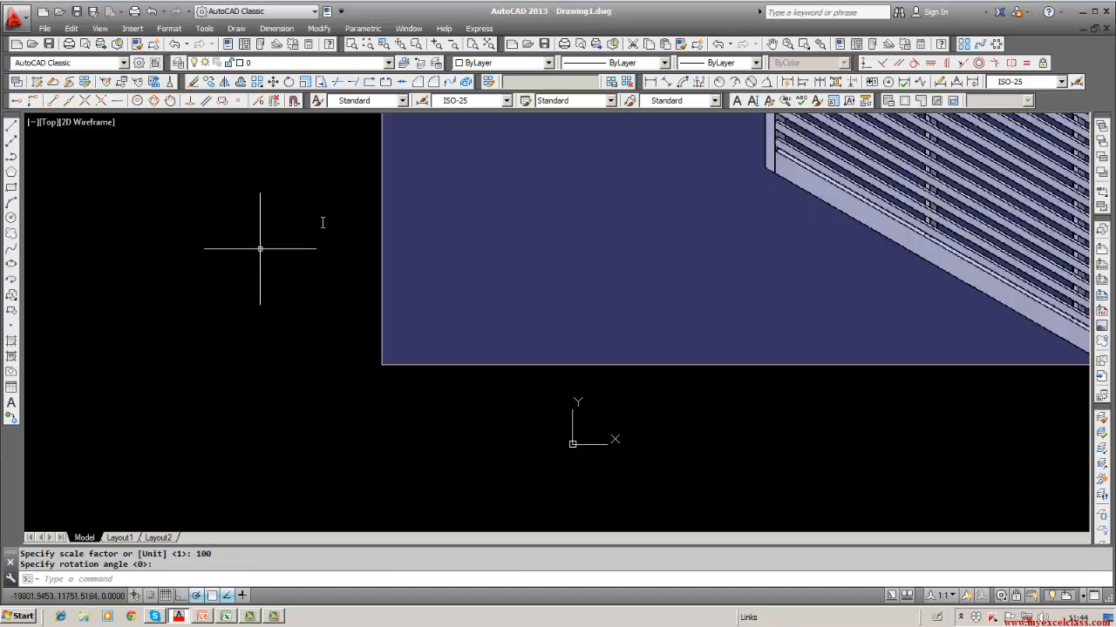
pyautogui.write('ZOOM')
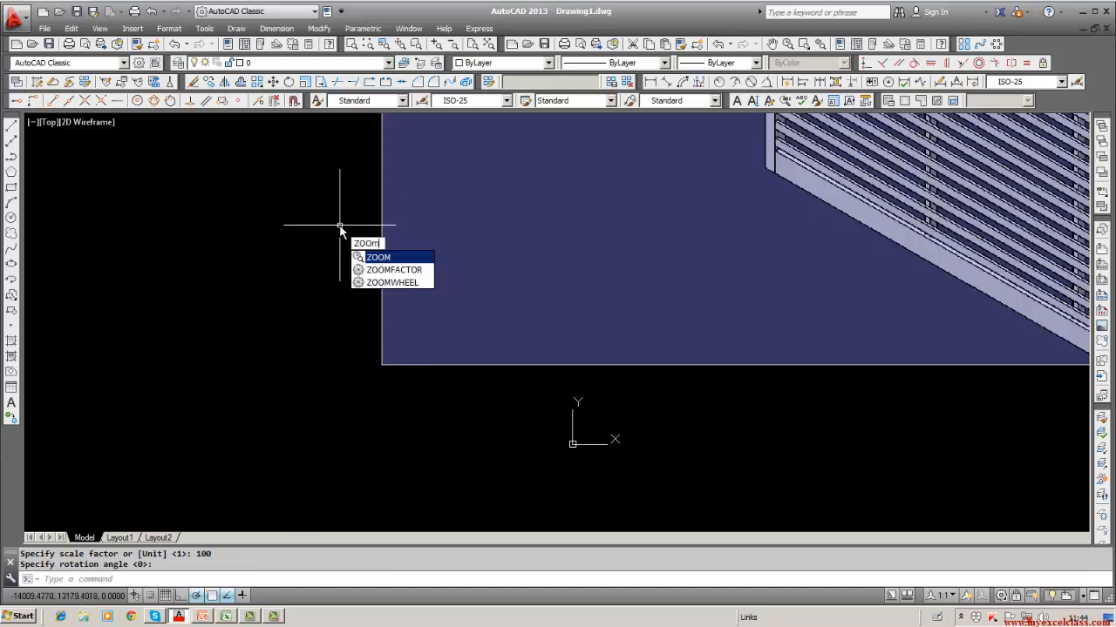
pyautogui.press('Return')
pyautogui.write('e')
pyautogui.press('Return')
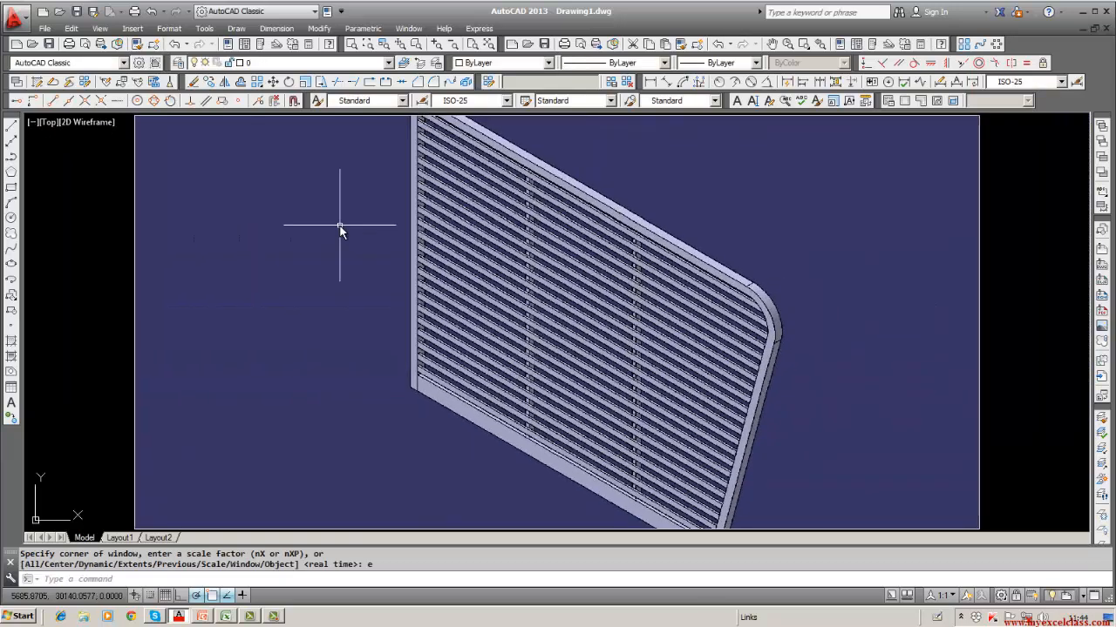
pyautogui.scroll(-1, 340, 229)
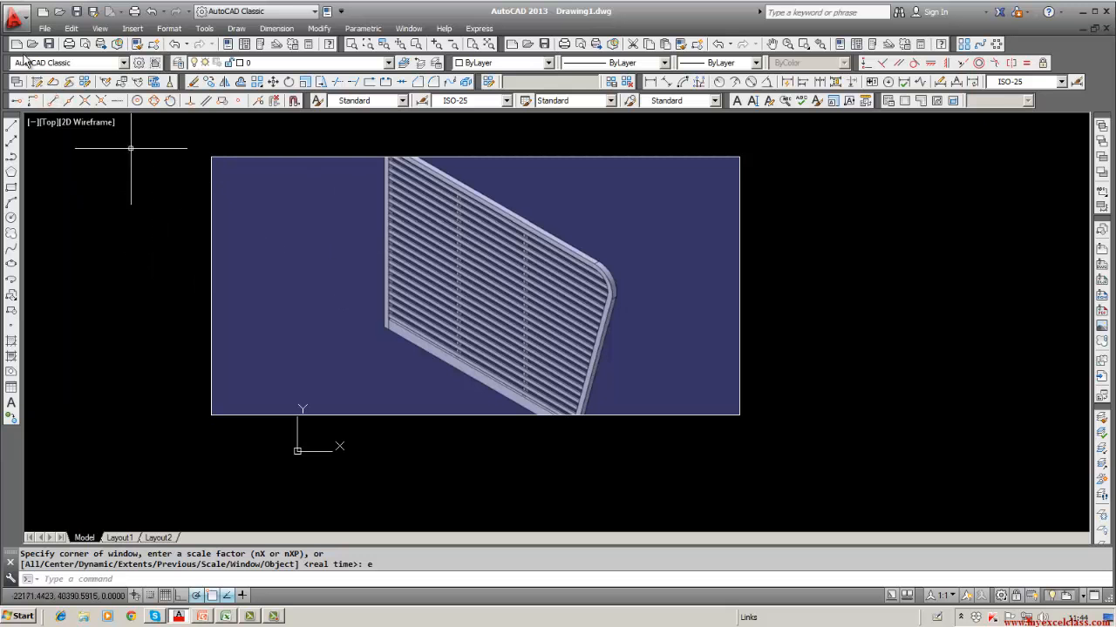
# - Save the drawing to the Desktop as Drawing1.dwg in the AutoCAD 2013 Drawing format
pyautogui.click(48, 43)
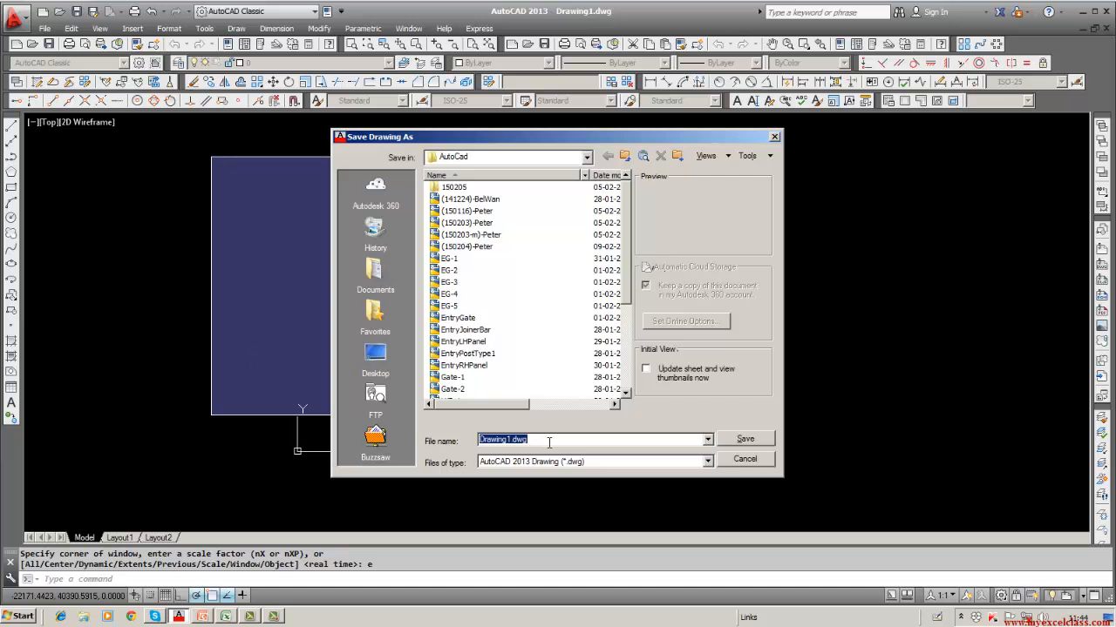
pyautogui.click(587, 158)
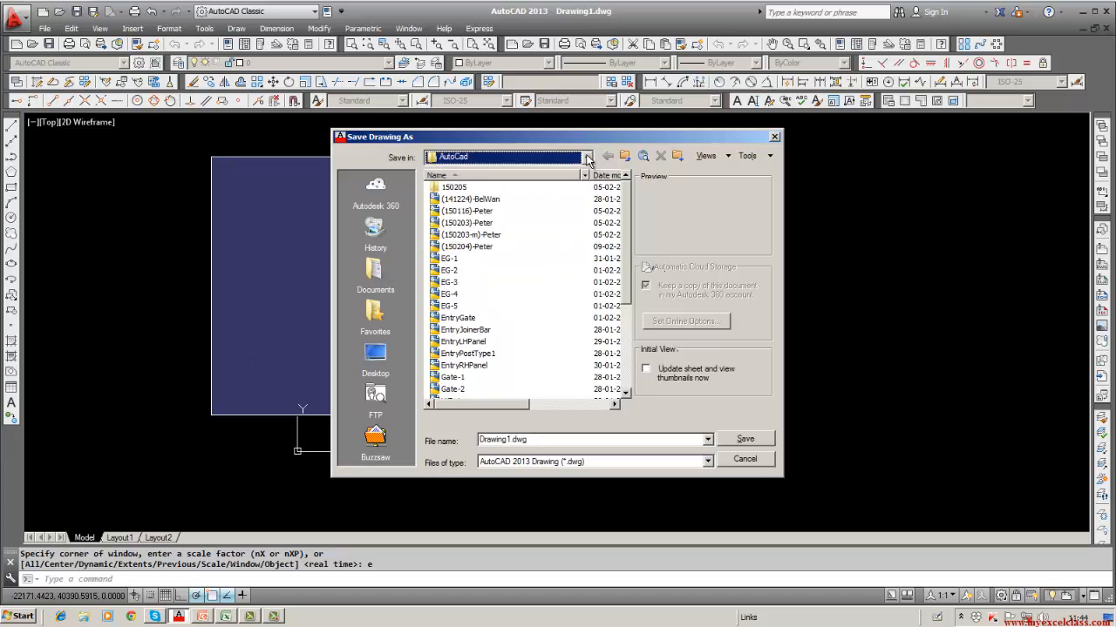
pyautogui.click(587, 158)
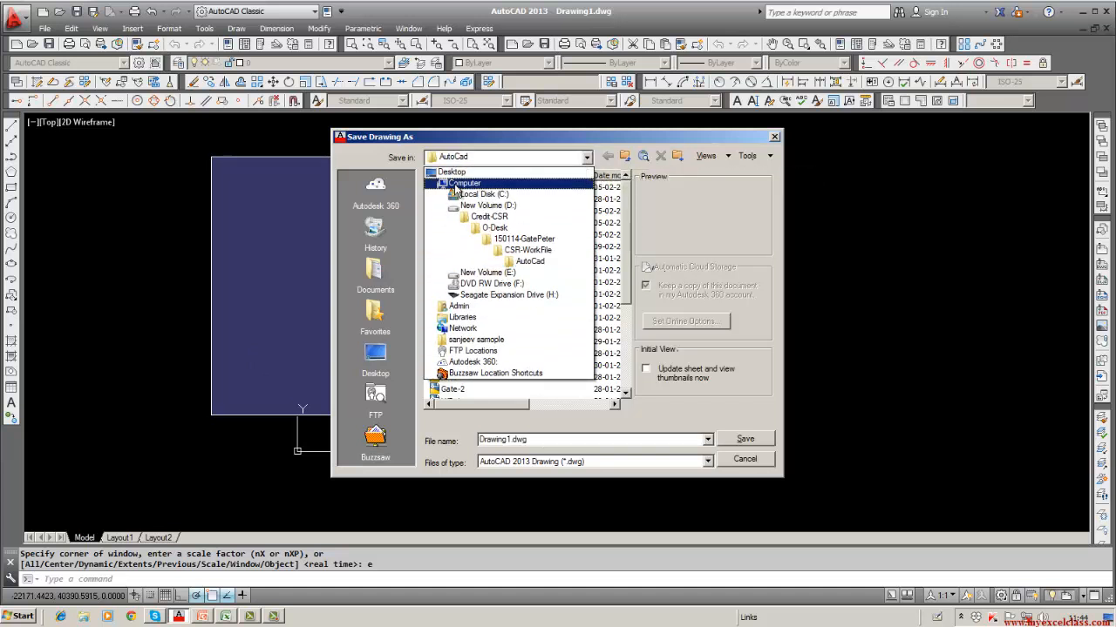
pyautogui.click(451, 173)
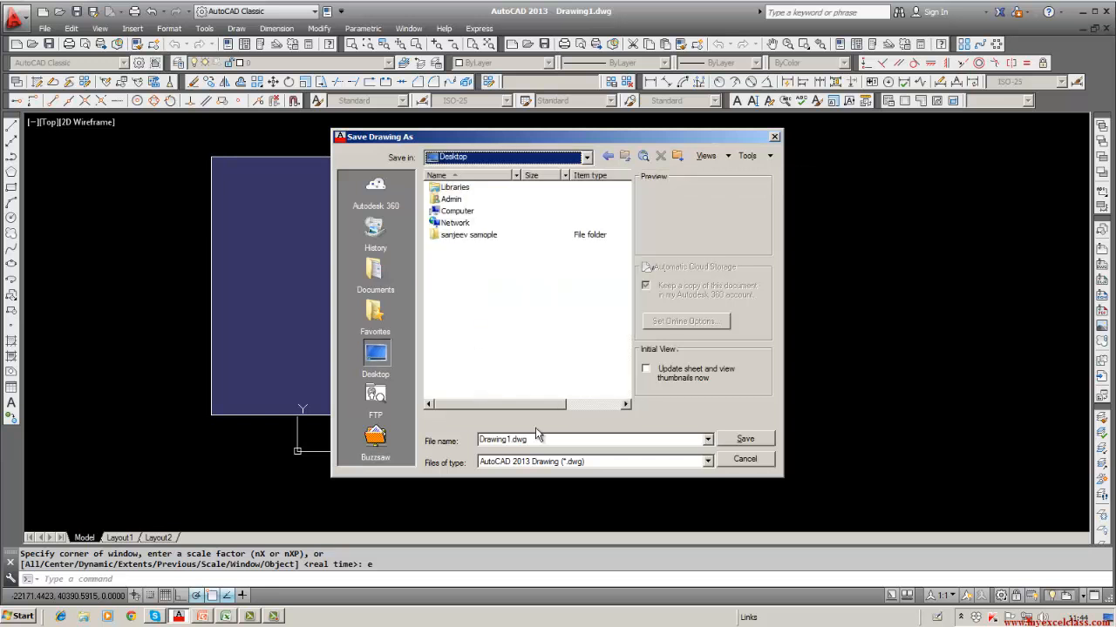
pyautogui.click(727, 440)
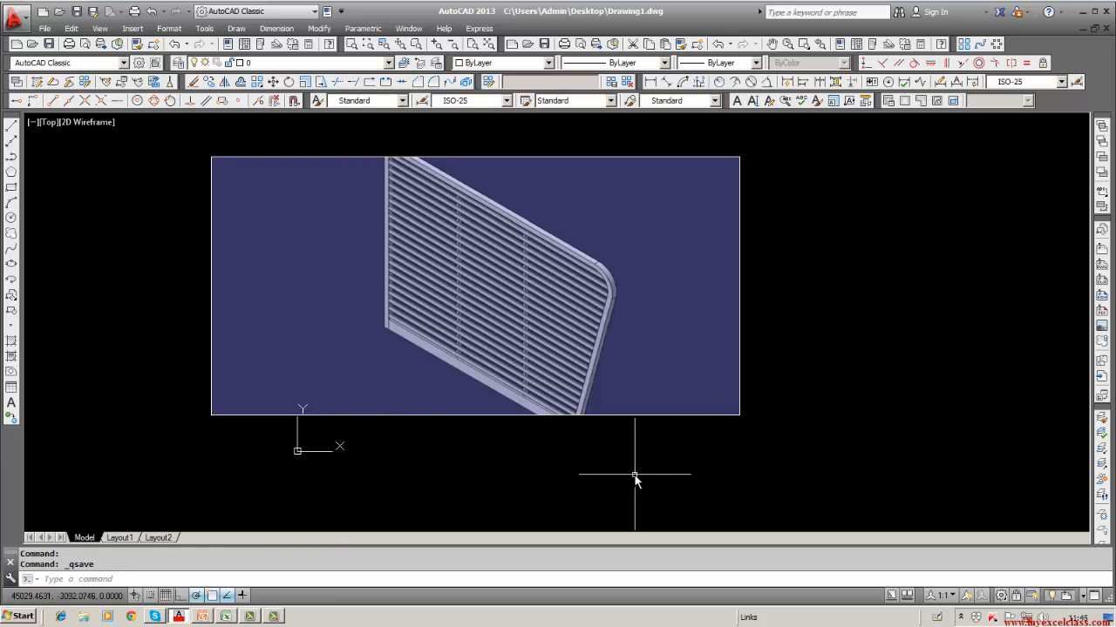
# - Close AutoCAD, minimize PowerPoint and reopen the Drawing1 file from the desktop to check the attached image
pyautogui.click(1106, 11)
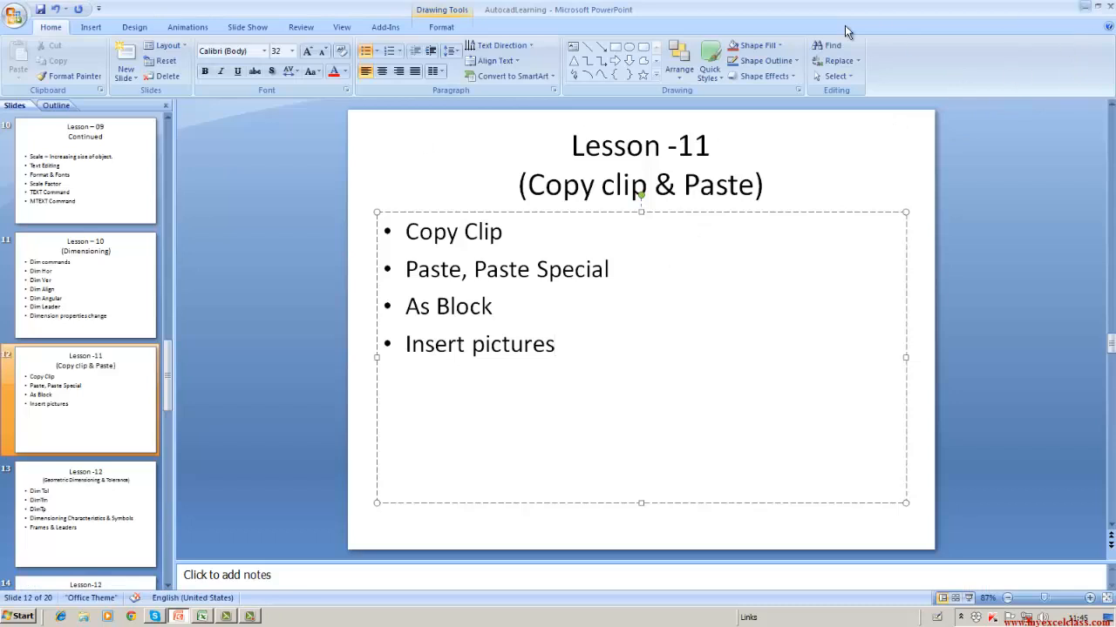
pyautogui.click(1085, 8)
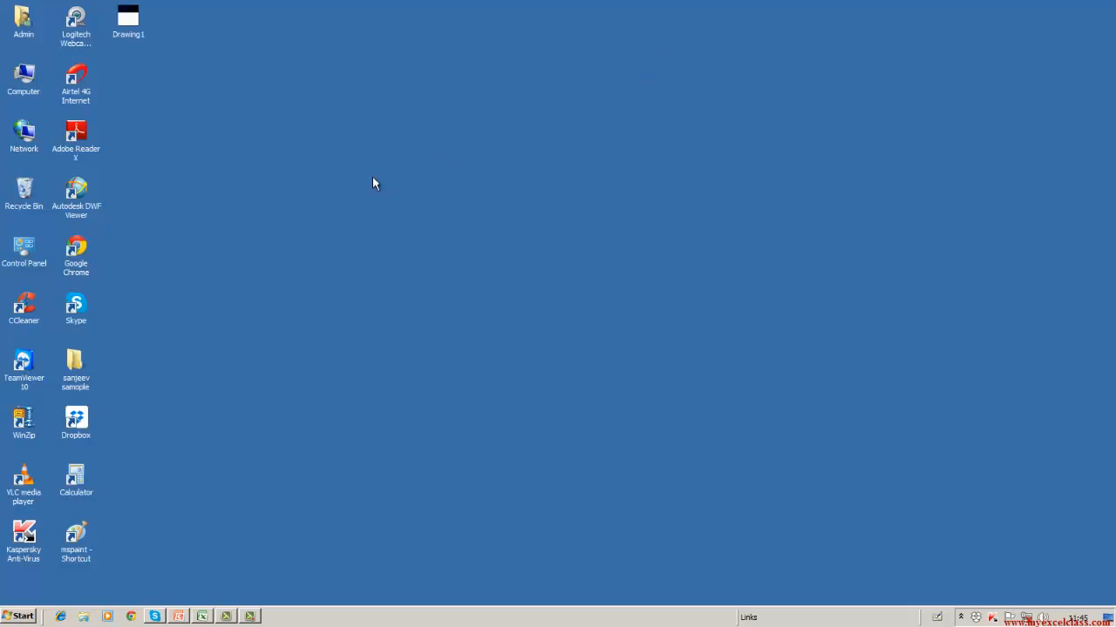
pyautogui.doubleClick(129, 33)
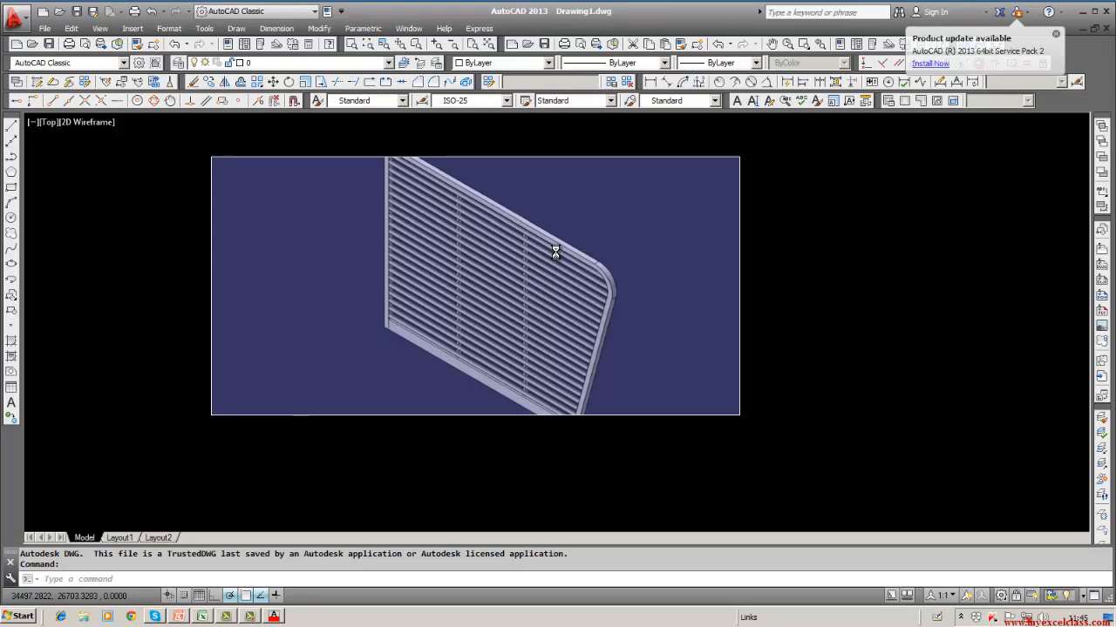
pyautogui.scroll(2, 555, 251)
pyautogui.scroll(-6, 555, 251)
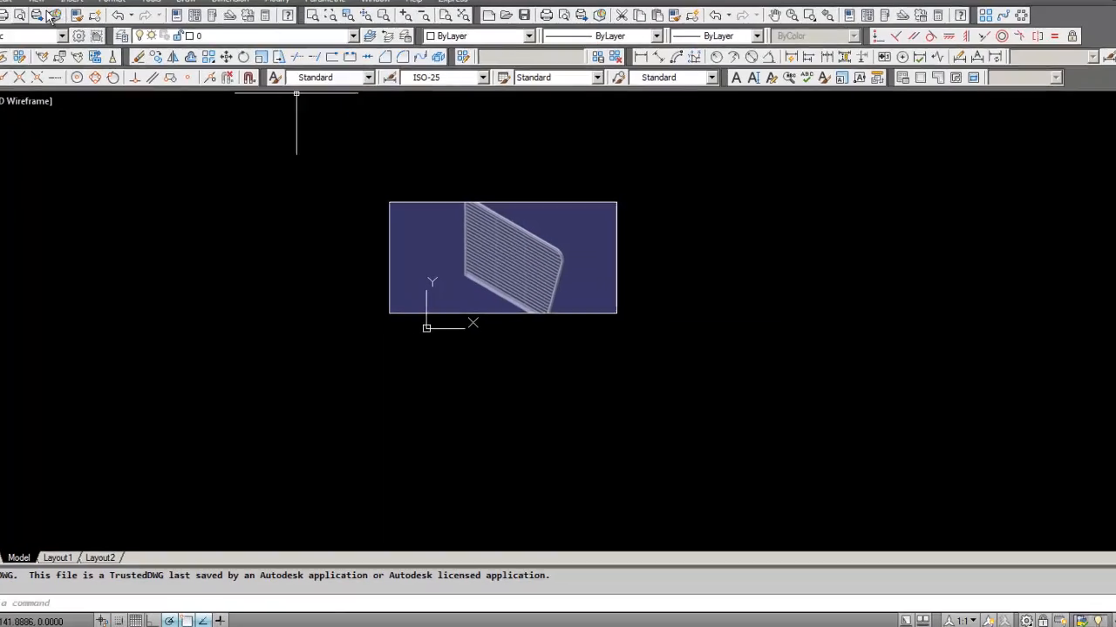
# - Examine the source images' folder path while starting another raster image attachment, and cancel without attaching a file
pyautogui.click(132, 29)
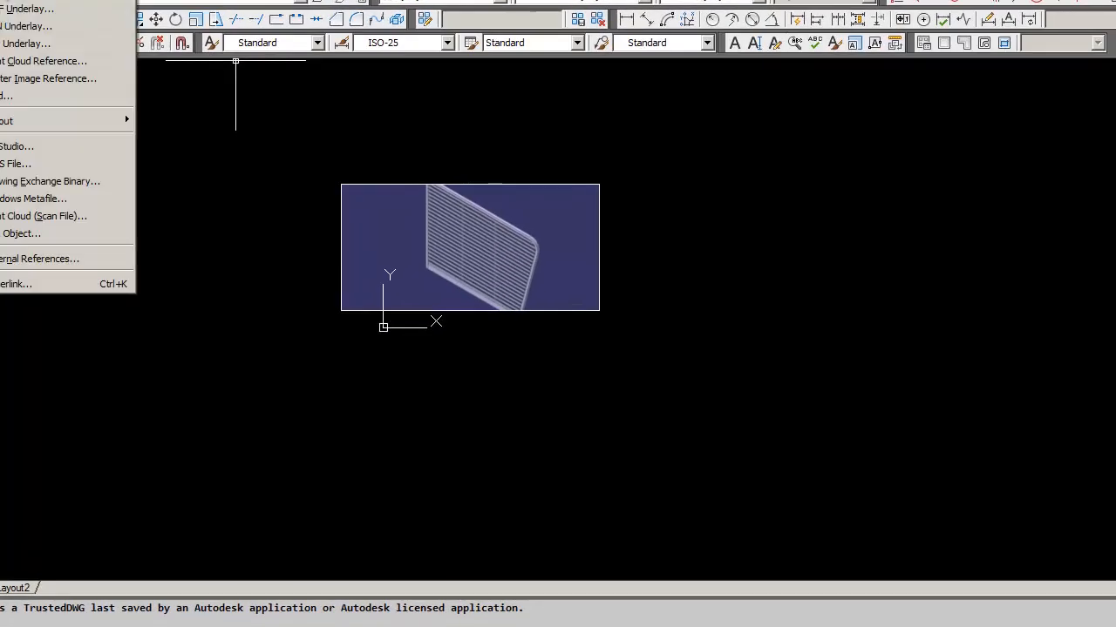
pyautogui.click(43, 79)
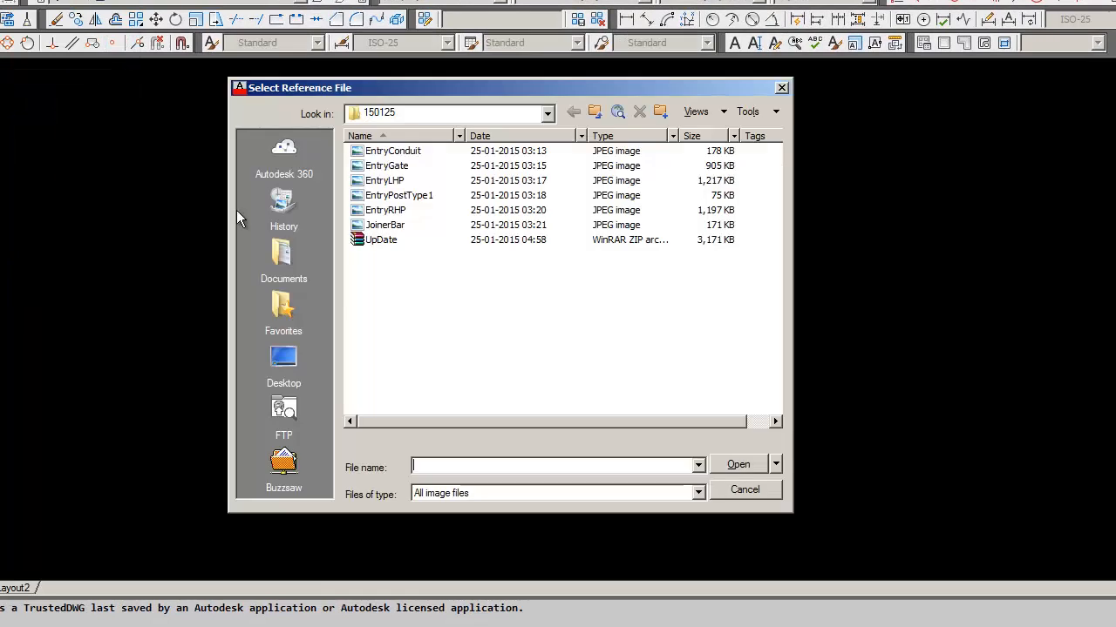
pyautogui.click(548, 116)
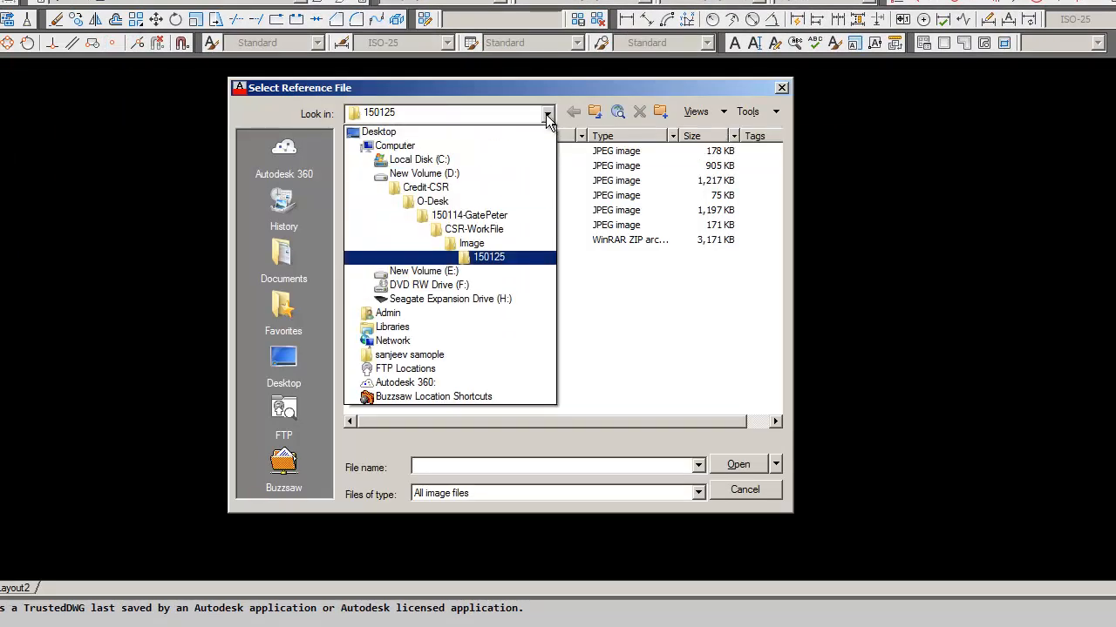
pyautogui.click(548, 119)
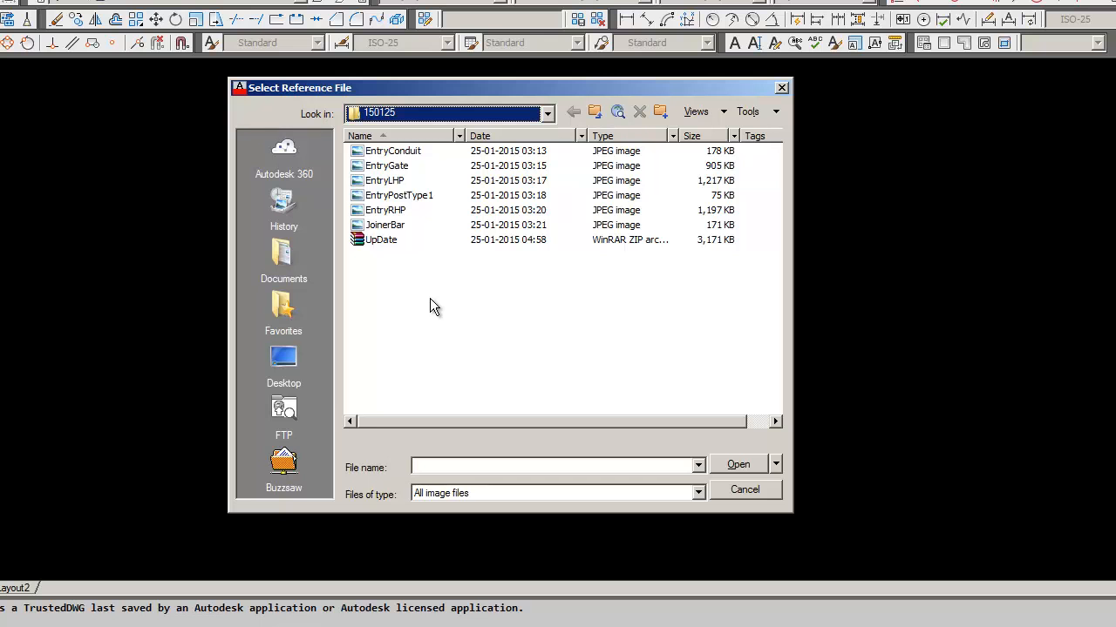
pyautogui.click(737, 491)
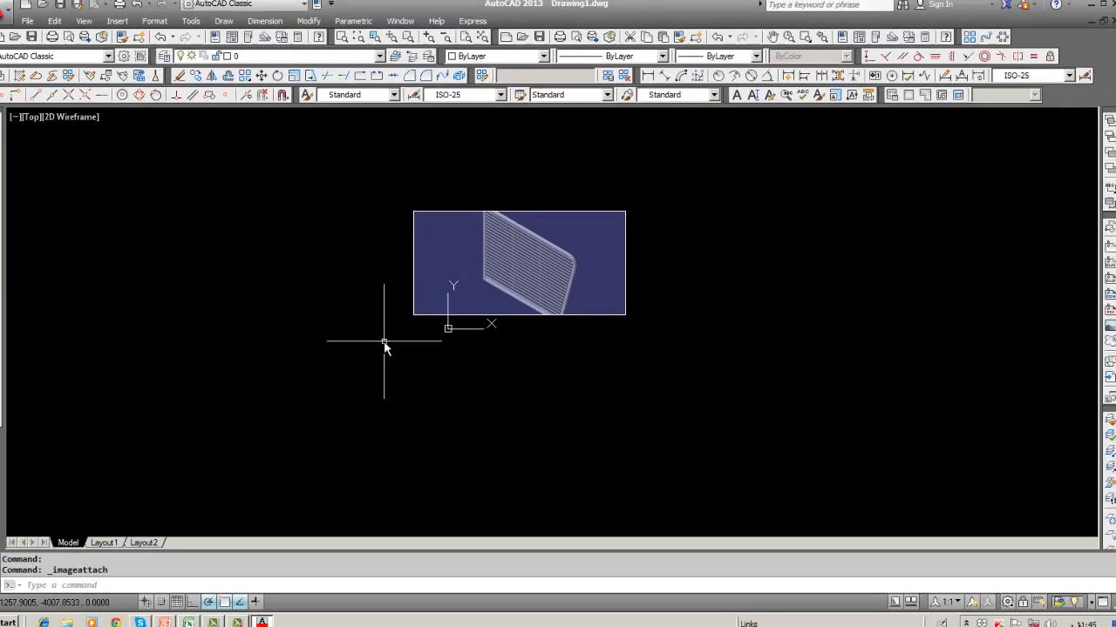
pyautogui.scroll(4, 385, 344)
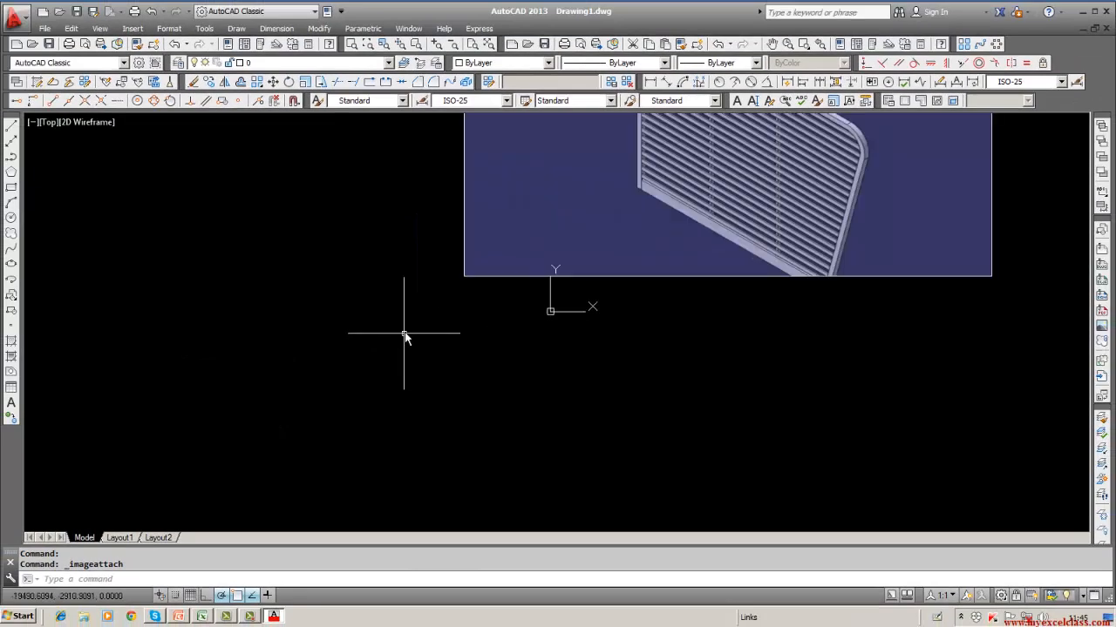
# - Erase the attached gate panel image from the drawing, selecting it with a window around the whole image
pyautogui.moveTo(389, 324); pyautogui.dragTo(232, 501, button='middle')
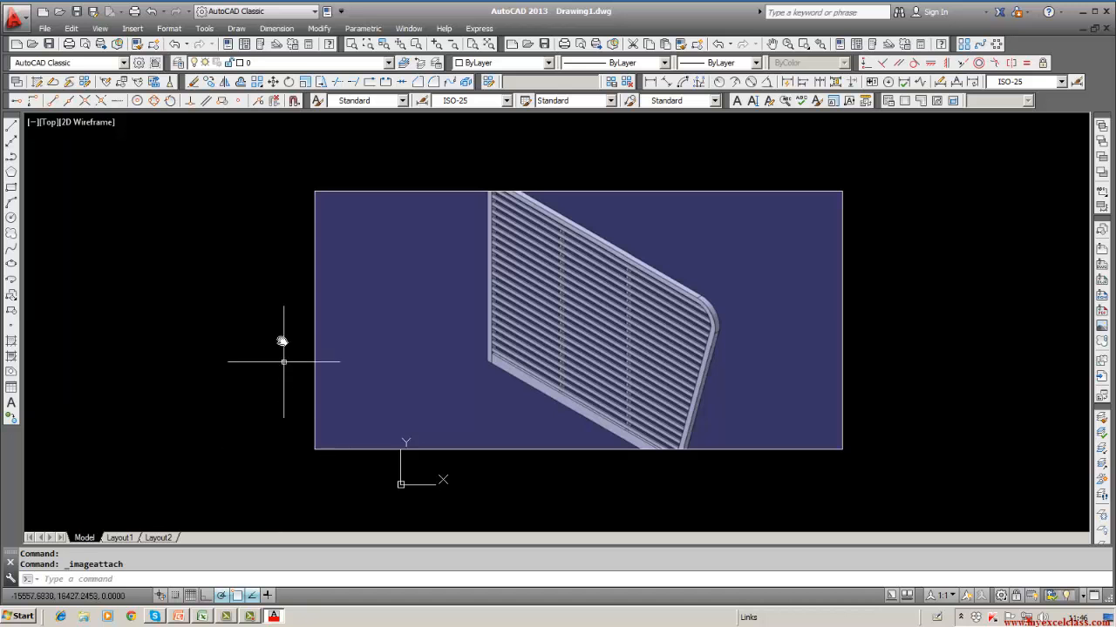
pyautogui.click(193, 81)
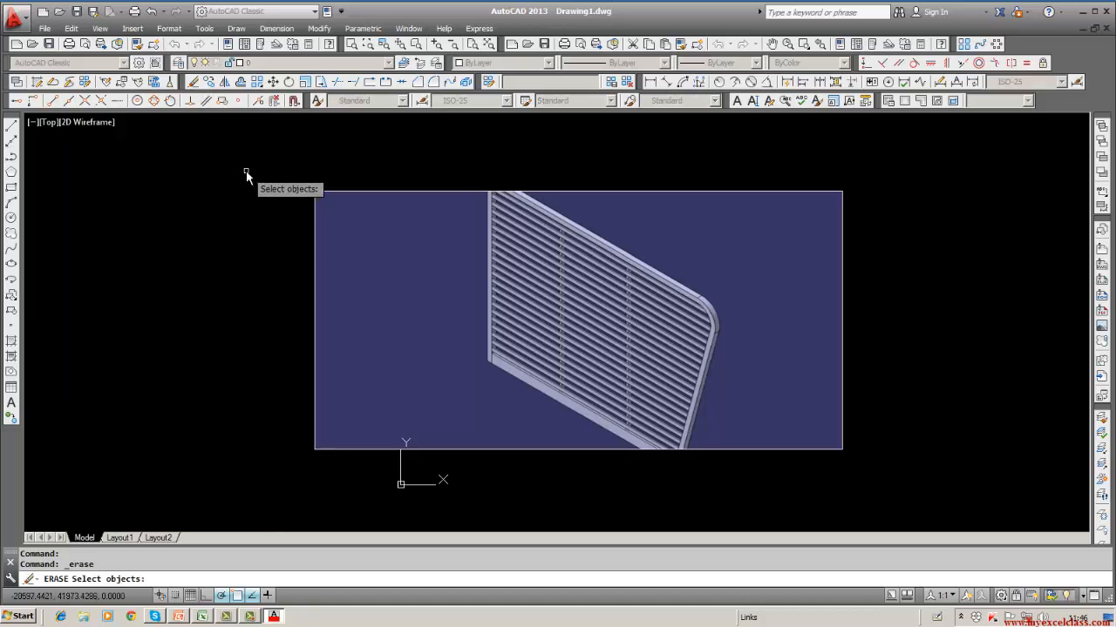
pyautogui.write('w')
pyautogui.press('Return')
pyautogui.click(246, 171)
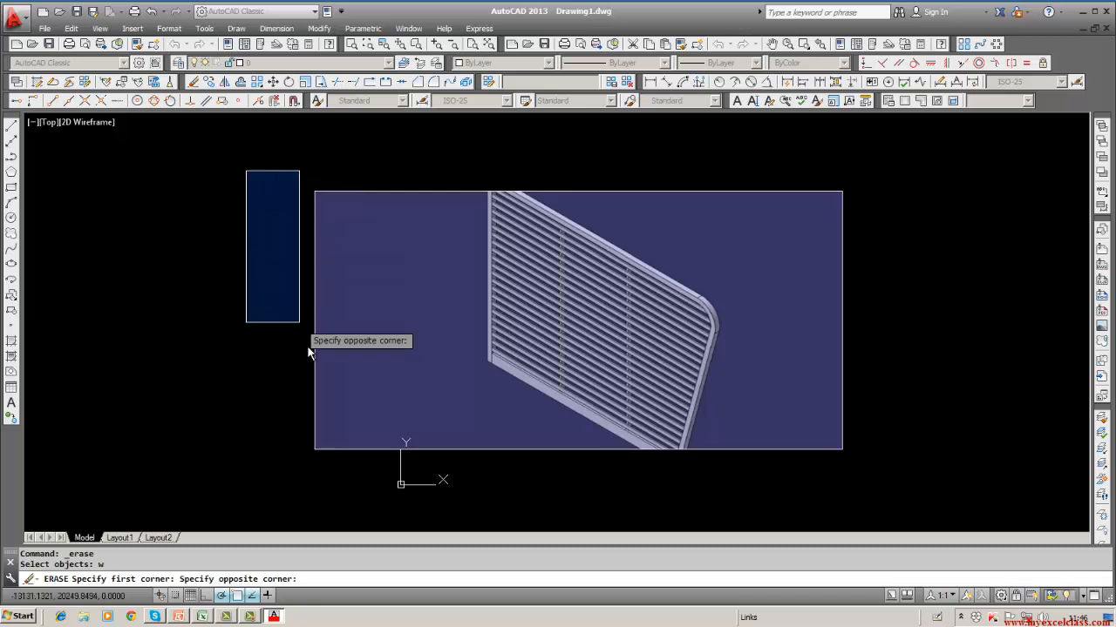
pyautogui.click(899, 466)
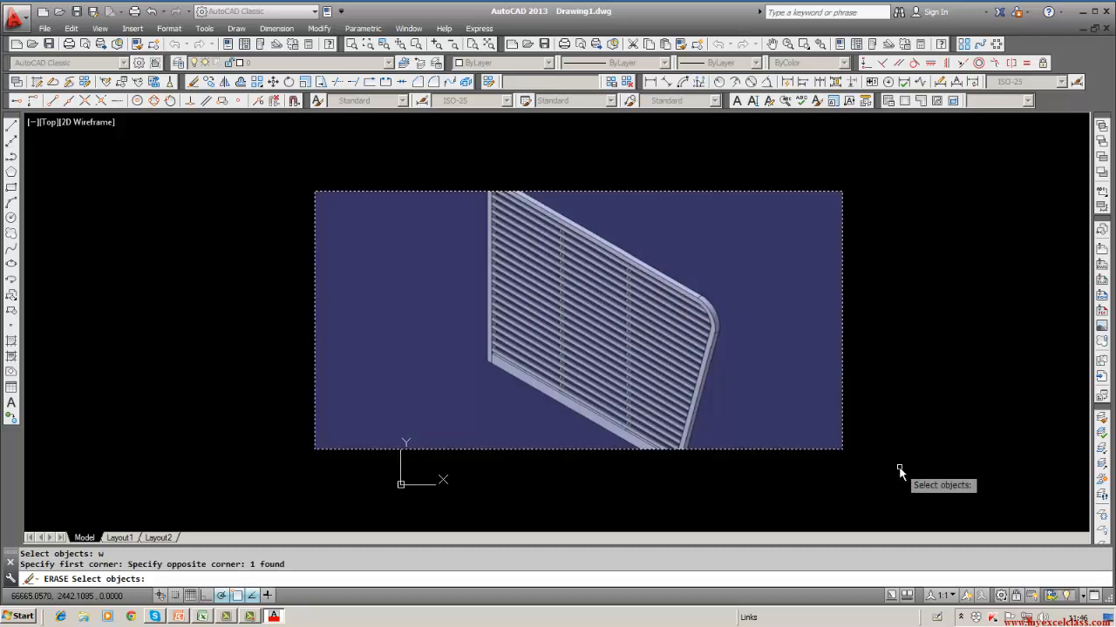
pyautogui.press('Return')
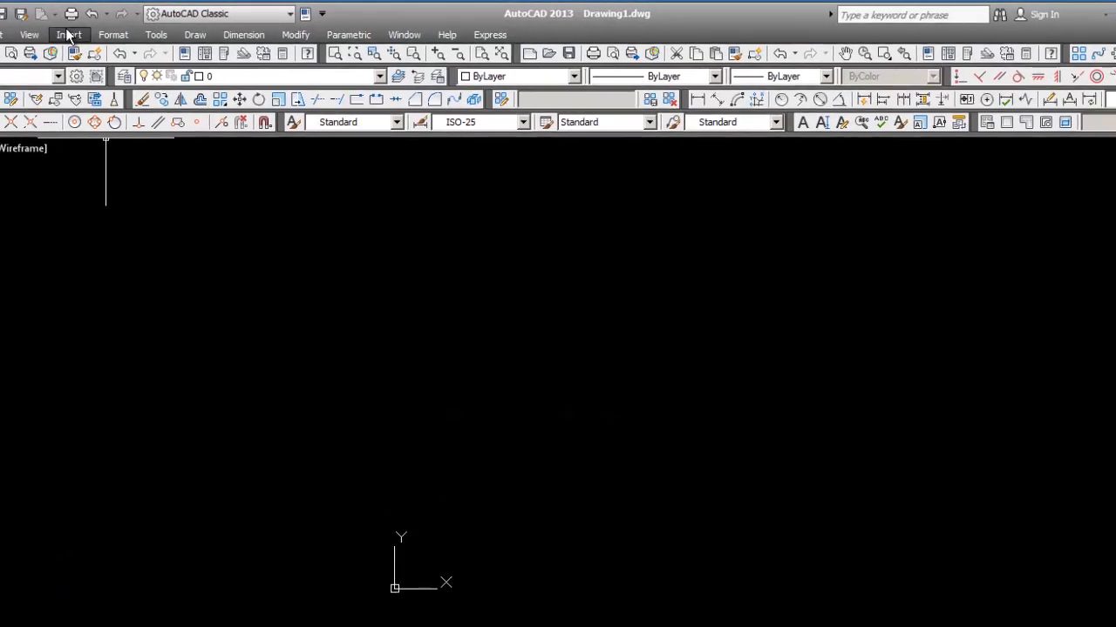
# - Start another raster image attachment and browse from the 150125 image folder to the project folder starting with 150128 in O-Desk
pyautogui.click(58, 35)
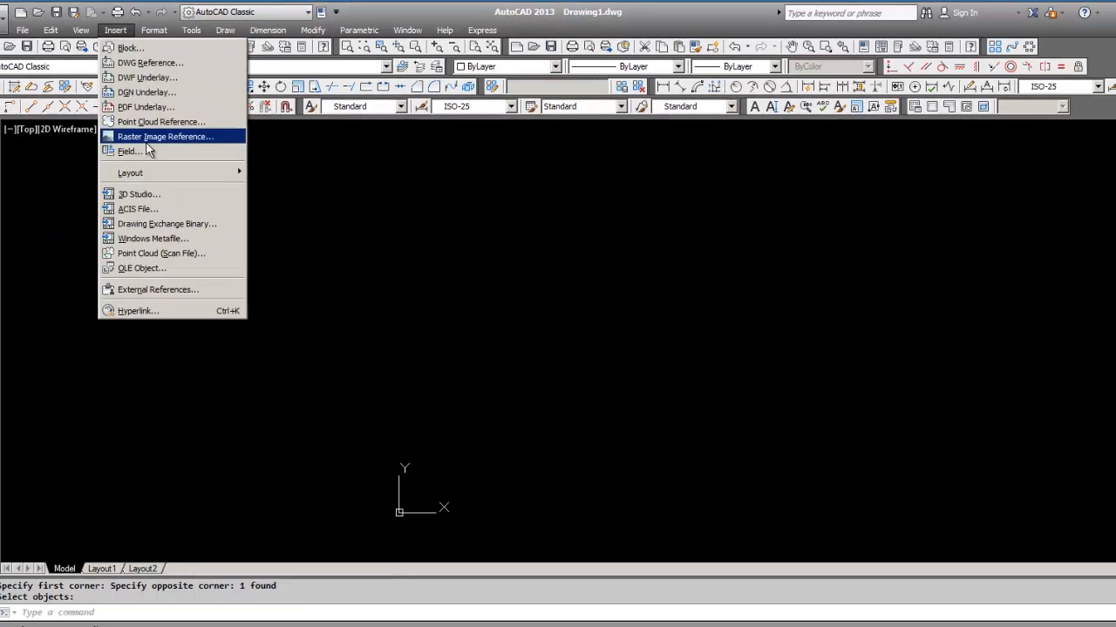
pyautogui.click(147, 142)
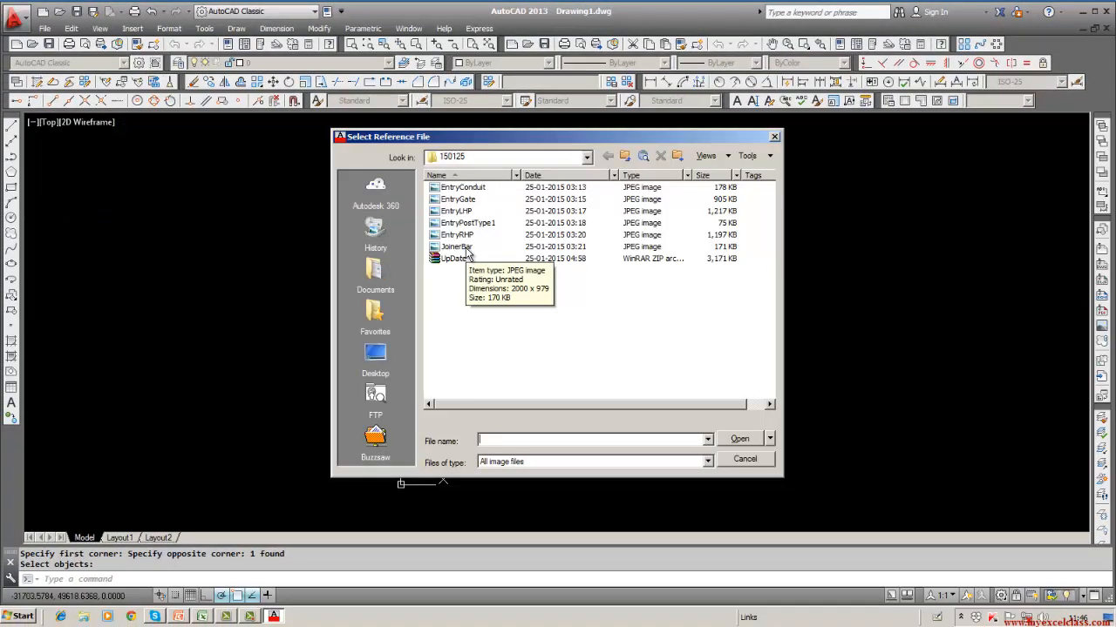
pyautogui.click(466, 248)
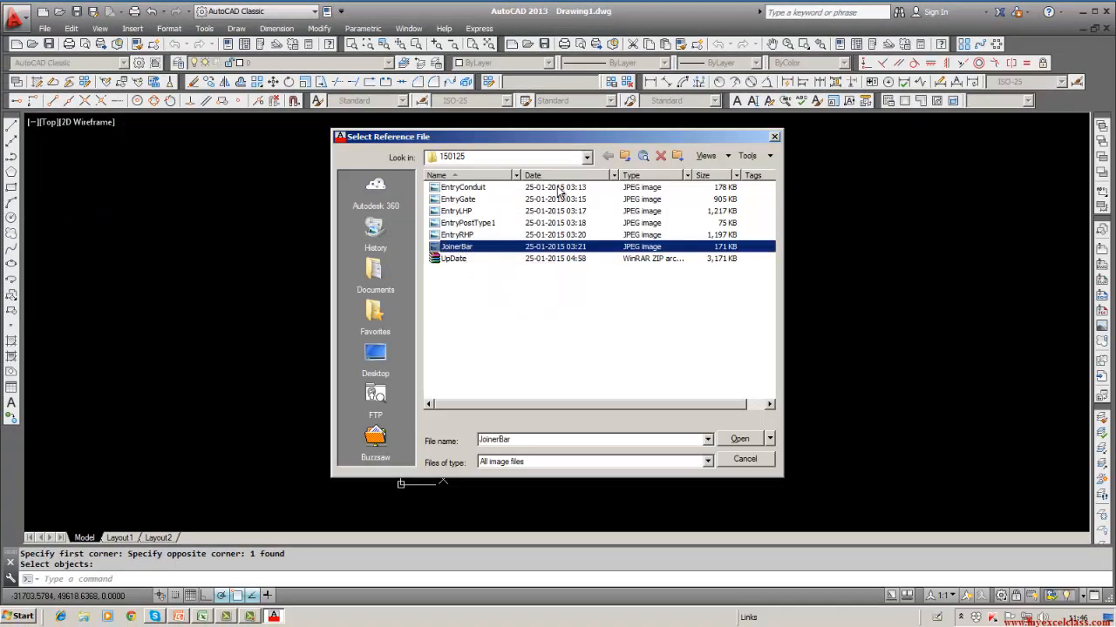
pyautogui.click(586, 158)
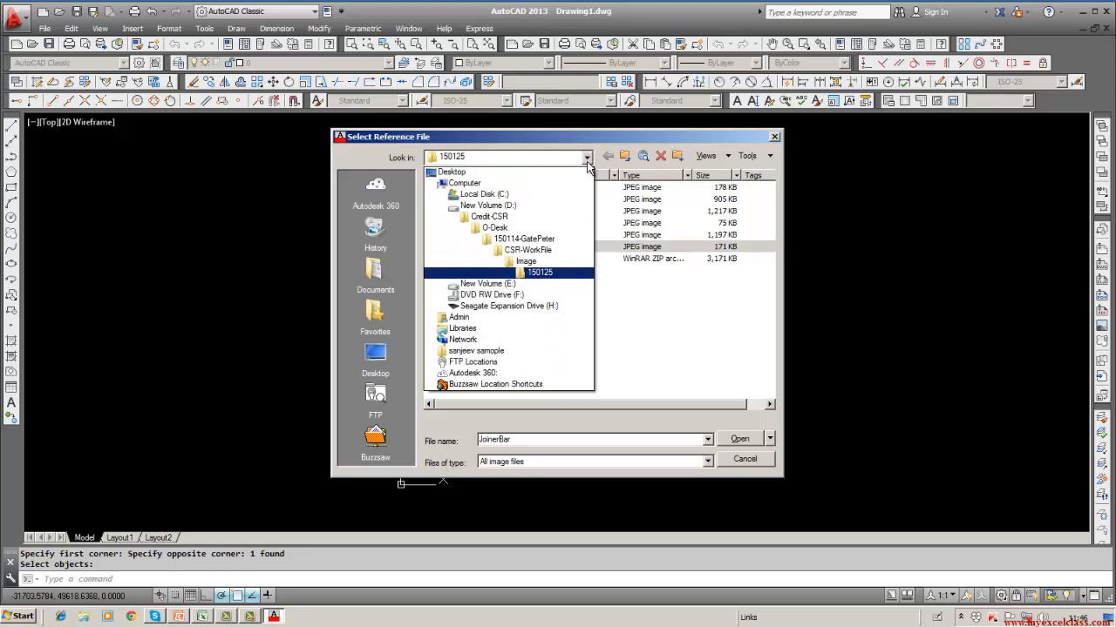
pyautogui.click(527, 250)
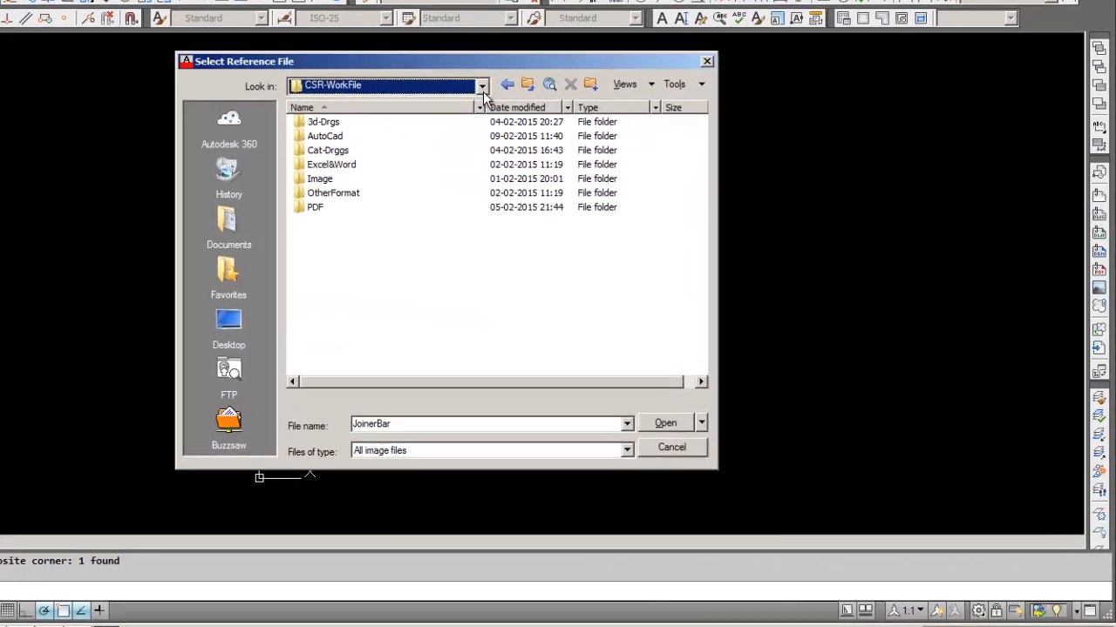
pyautogui.click(587, 157)
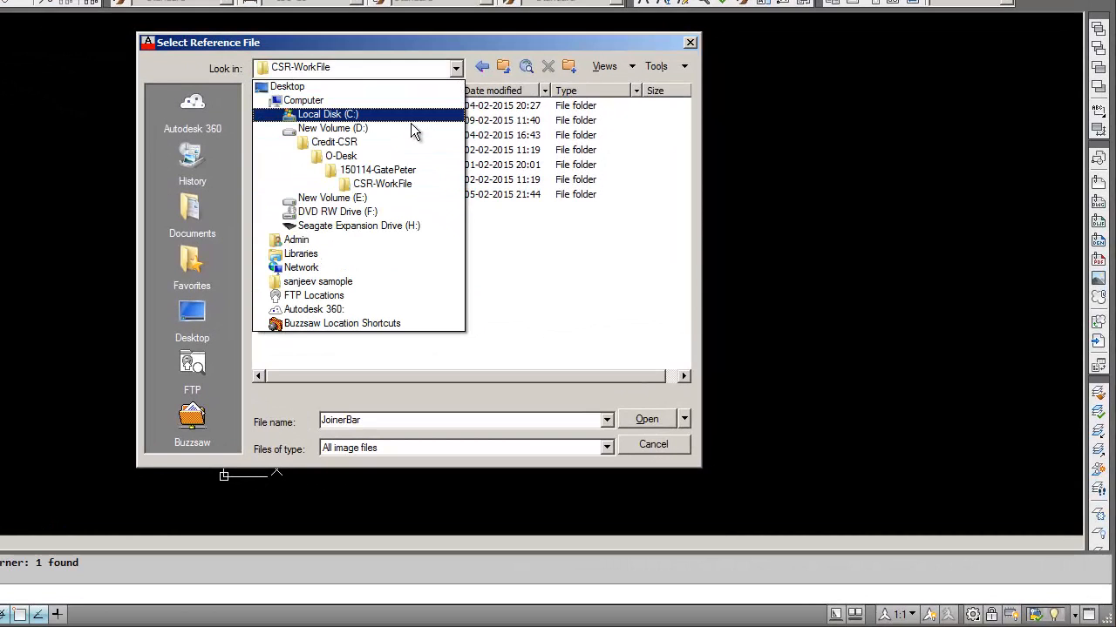
pyautogui.click(345, 158)
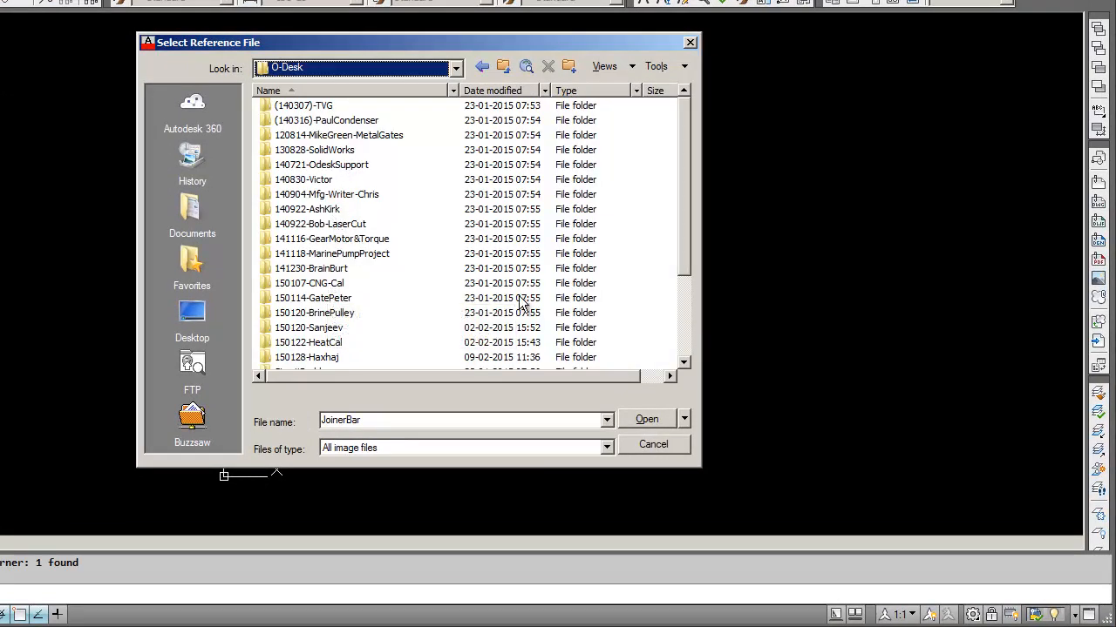
pyautogui.click(332, 334)
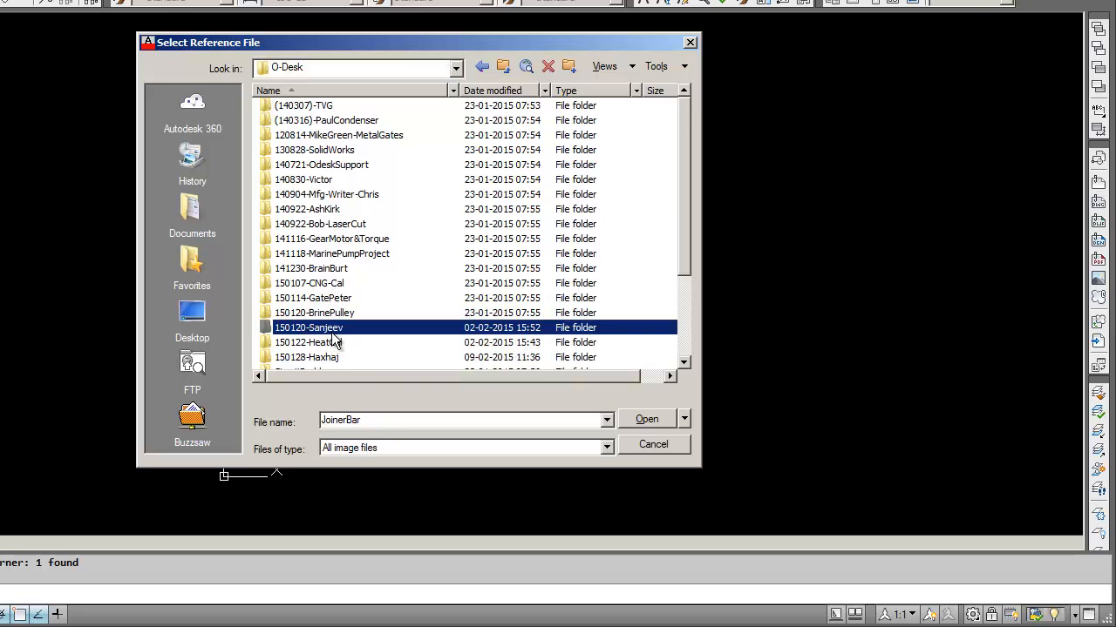
pyautogui.click(292, 359)
pyautogui.doubleClick(291, 358)
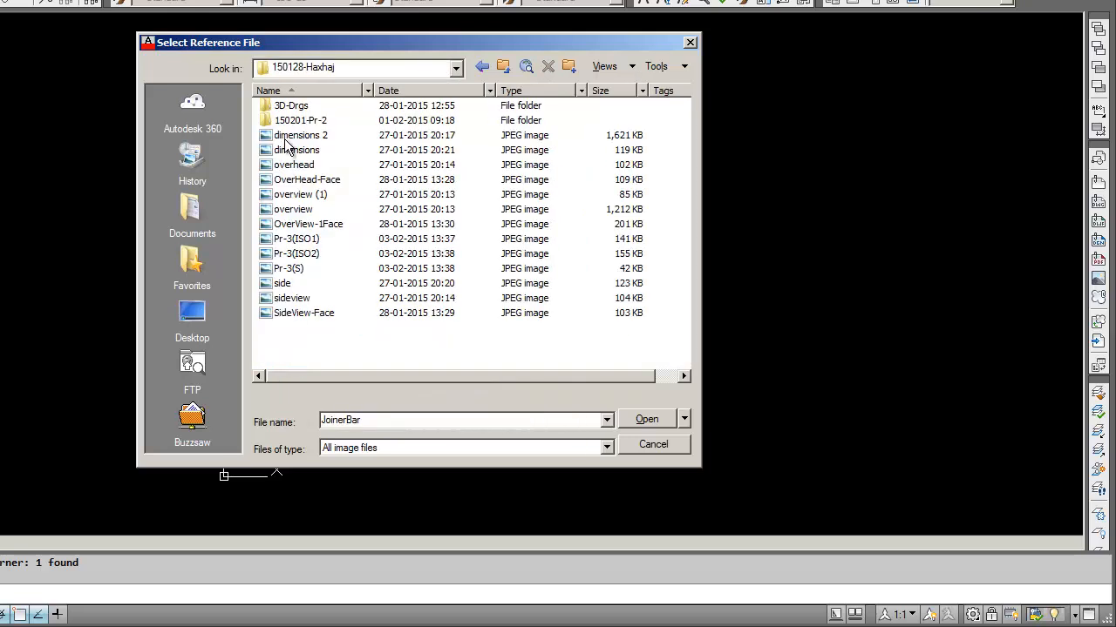
# - Attach the FrontView JPEG from the 150201-Pr-2 subfolder with full path, specifying its insertion point and scale on screen
pyautogui.click(288, 137)
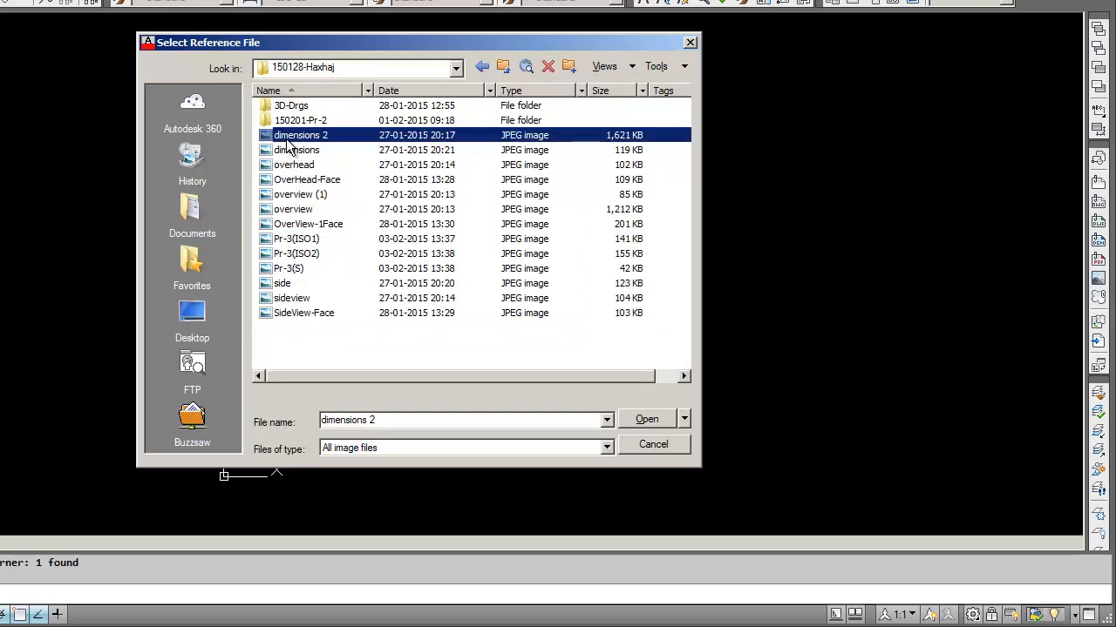
pyautogui.click(290, 153)
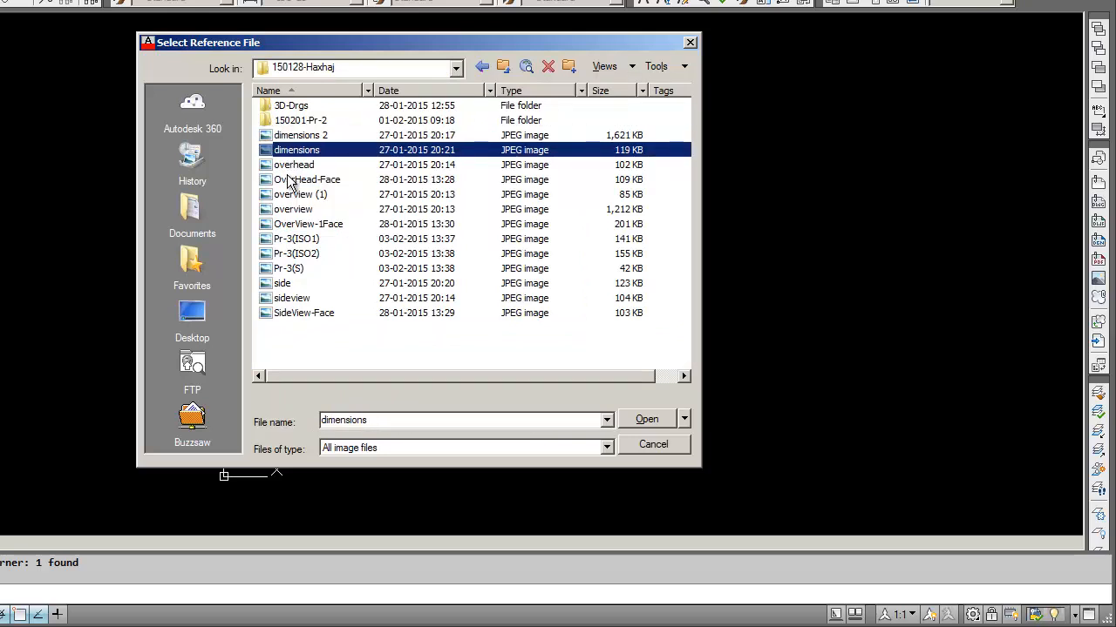
pyautogui.click(290, 181)
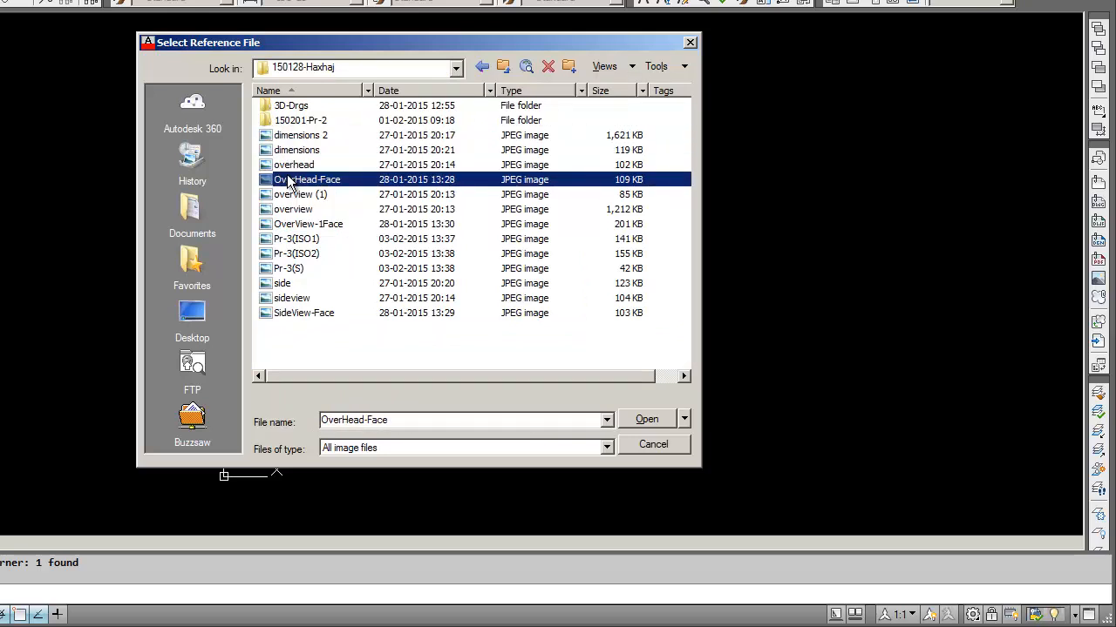
pyautogui.doubleClick(294, 120)
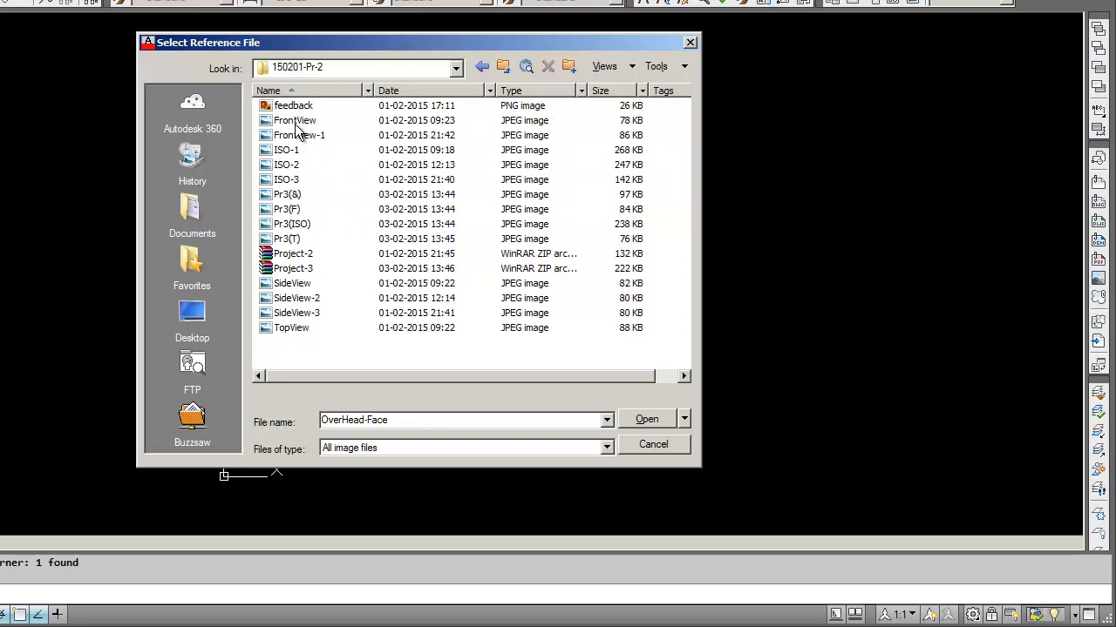
pyautogui.click(291, 120)
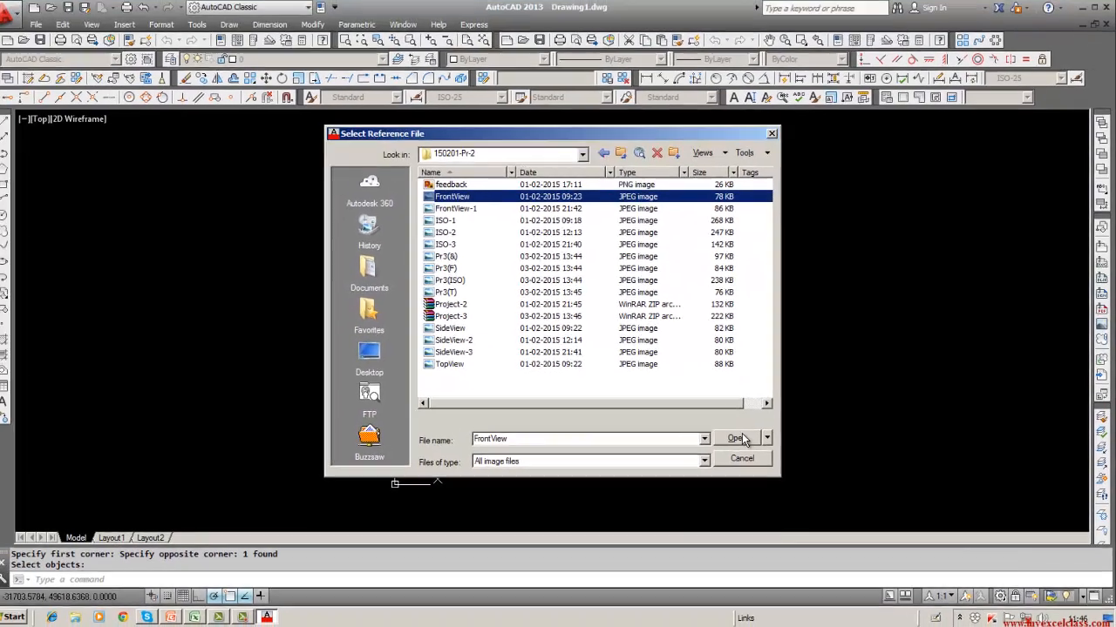
pyautogui.click(737, 438)
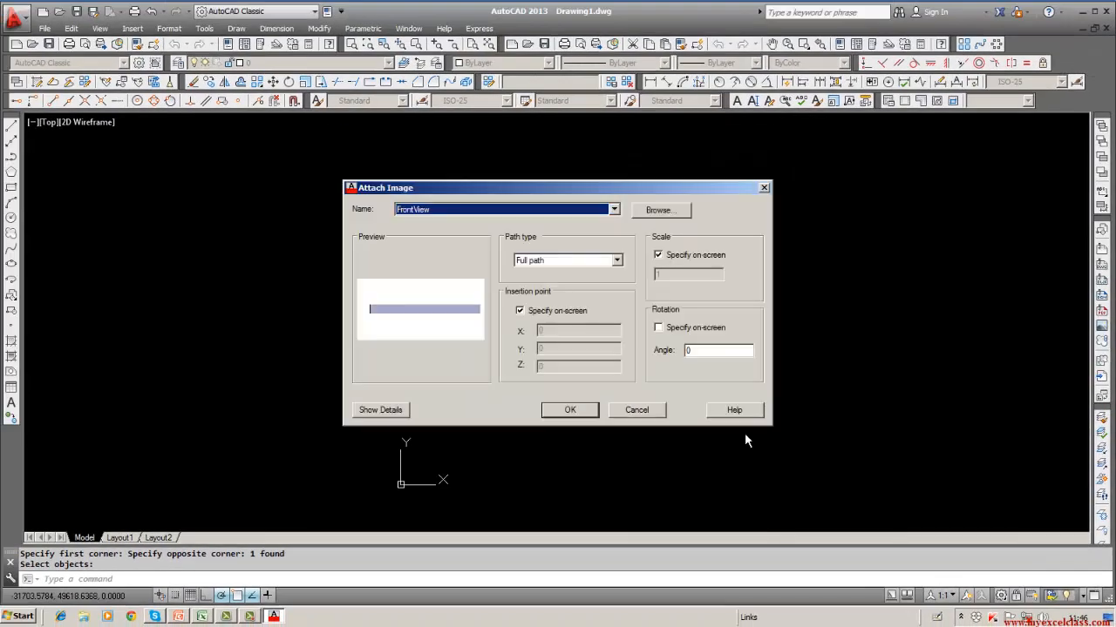
pyautogui.click(570, 412)
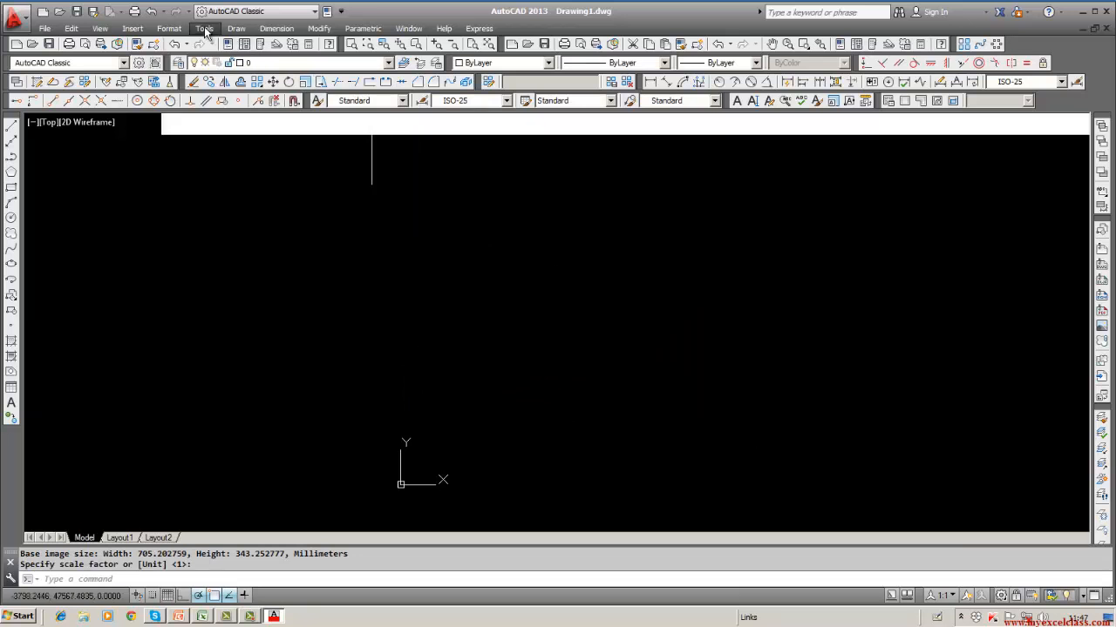
# - Zoom to the drawing extents and inspect the whole attached FrontView image
pyautogui.moveTo(423, 247); pyautogui.dragTo(418, 368, button='middle')
pyautogui.scroll(-2, 418, 369)
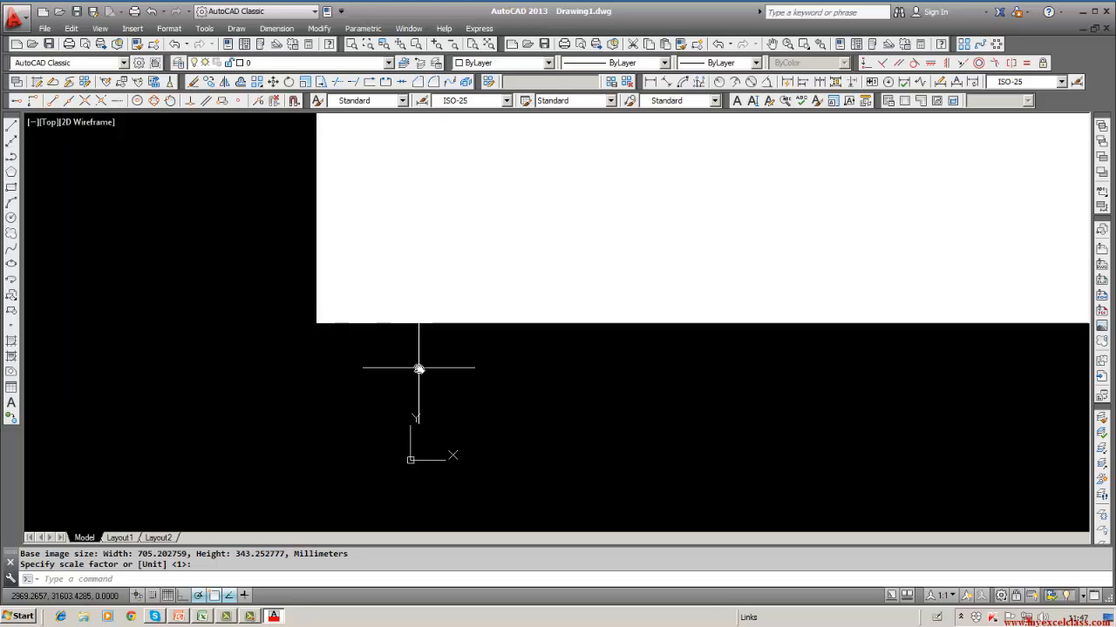
pyautogui.write('ZOOm')
pyautogui.press('Return')
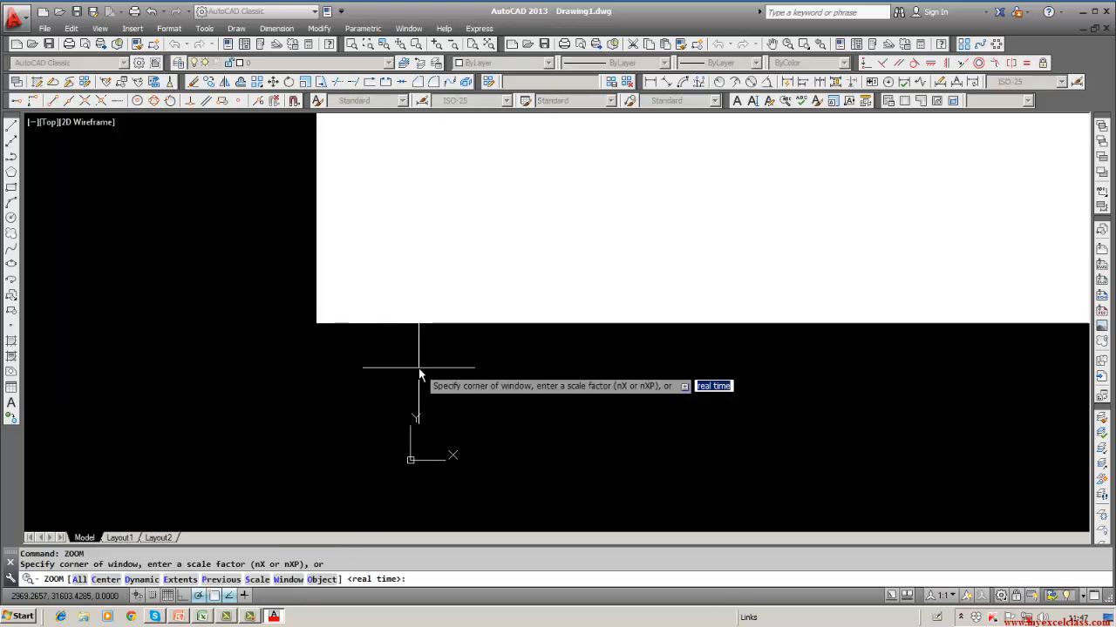
pyautogui.write('e')
pyautogui.press('Return')
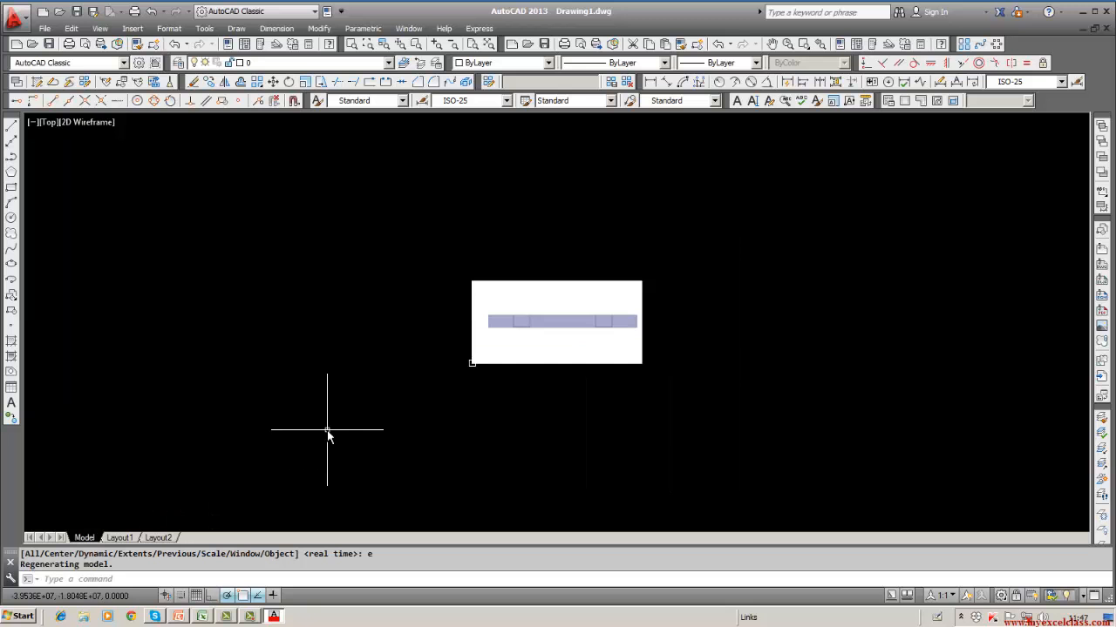
pyautogui.scroll(2, 327, 429)
pyautogui.scroll(2, 434, 372)
pyautogui.moveTo(434, 372); pyautogui.dragTo(252, 477, button='middle')
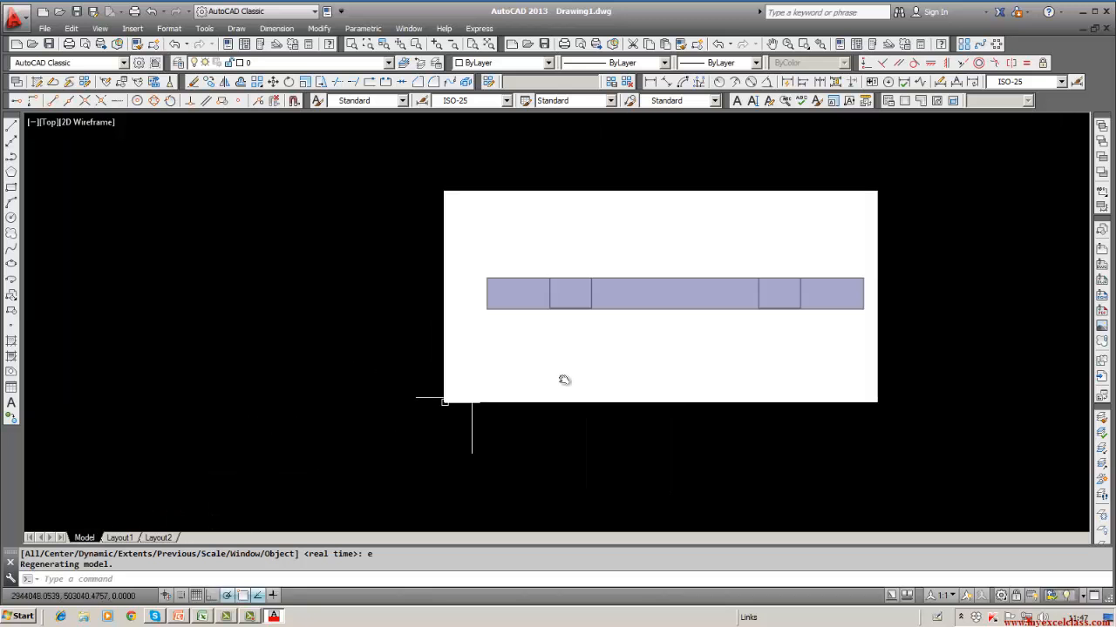
pyautogui.scroll(2, 879, 308)
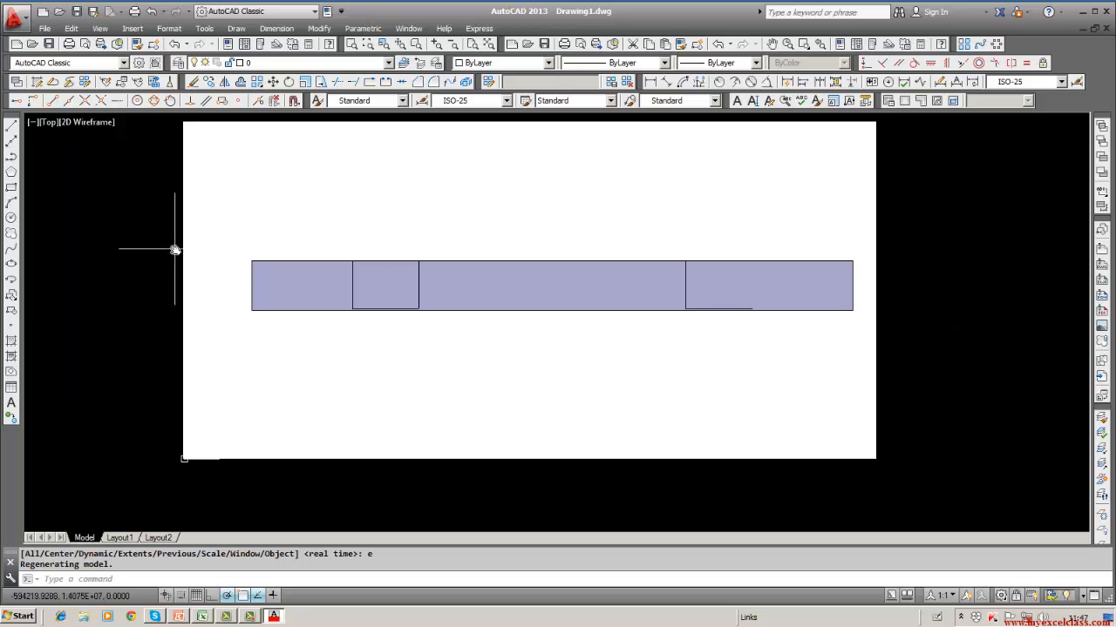
# - Measure the height of the bar in the FrontView image with a vertical dimension, and cancel without placing it
pyautogui.write('dim')
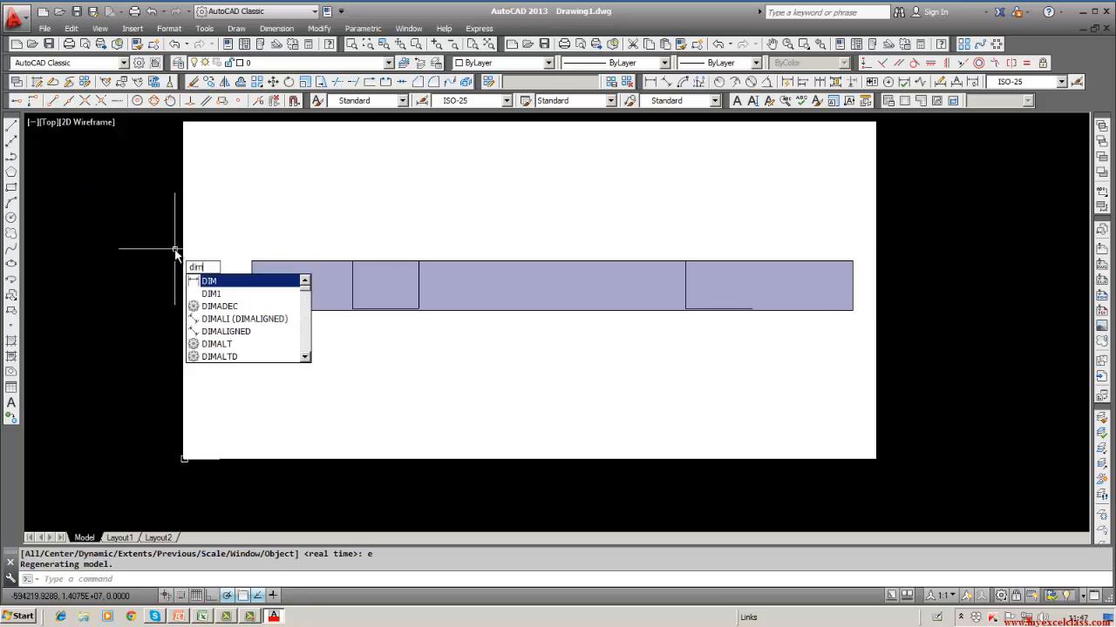
pyautogui.press('Return')
pyautogui.write('ver')
pyautogui.press('Return')
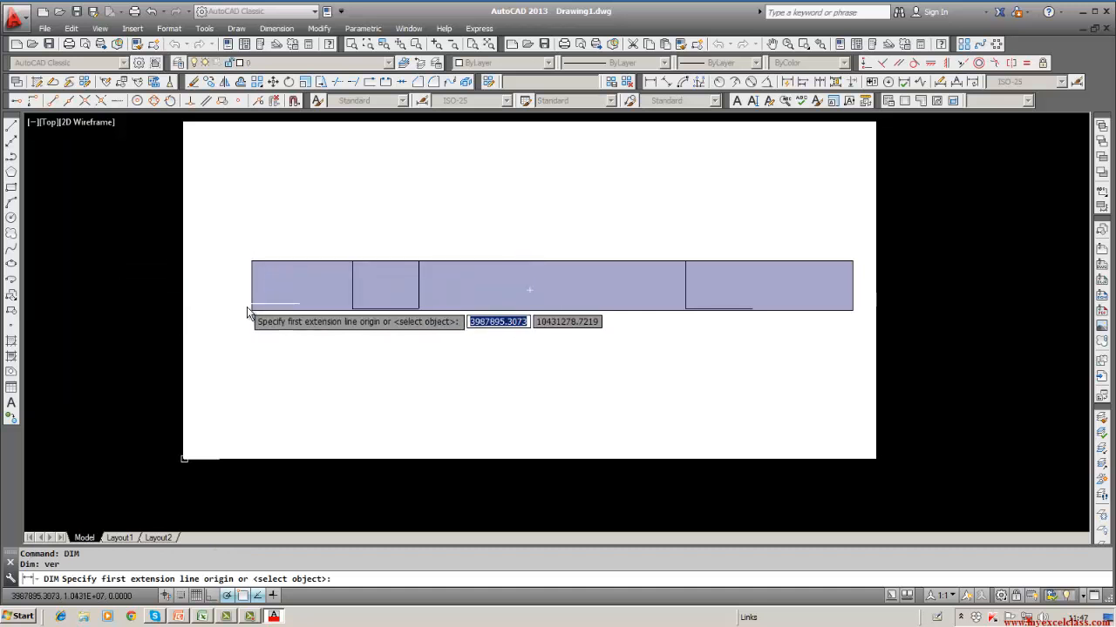
pyautogui.scroll(3, 251, 320)
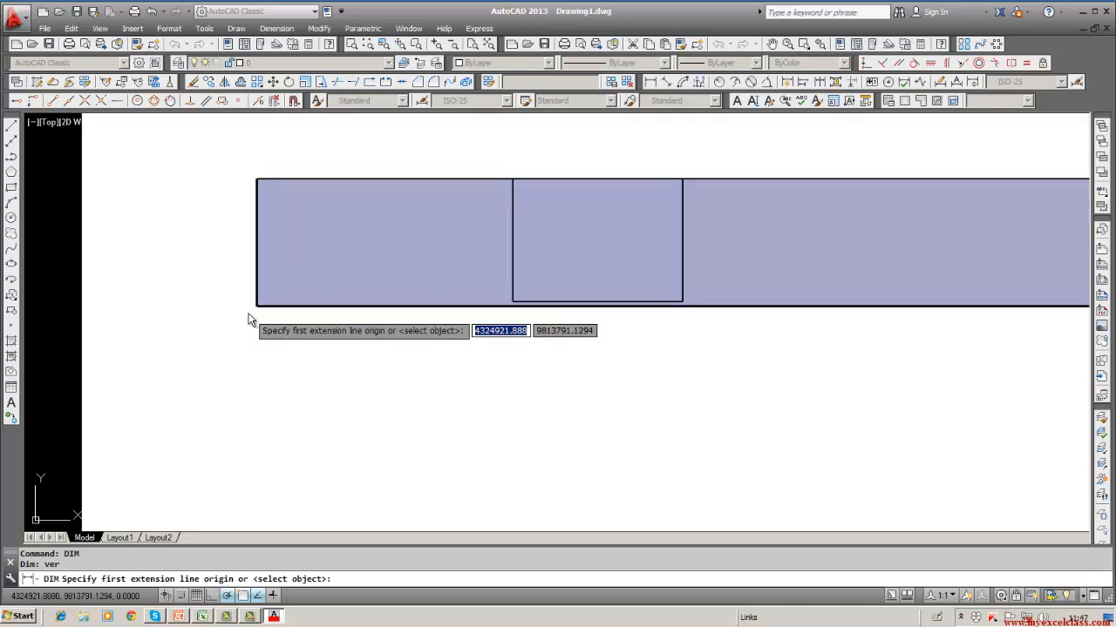
pyautogui.click(248, 311)
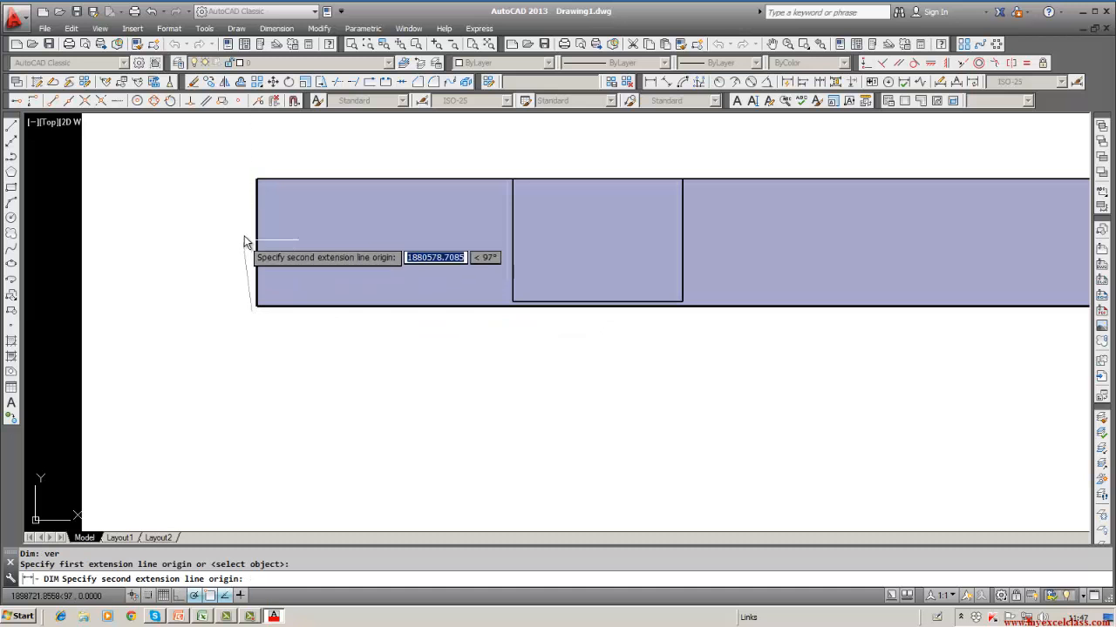
pyautogui.click(256, 181)
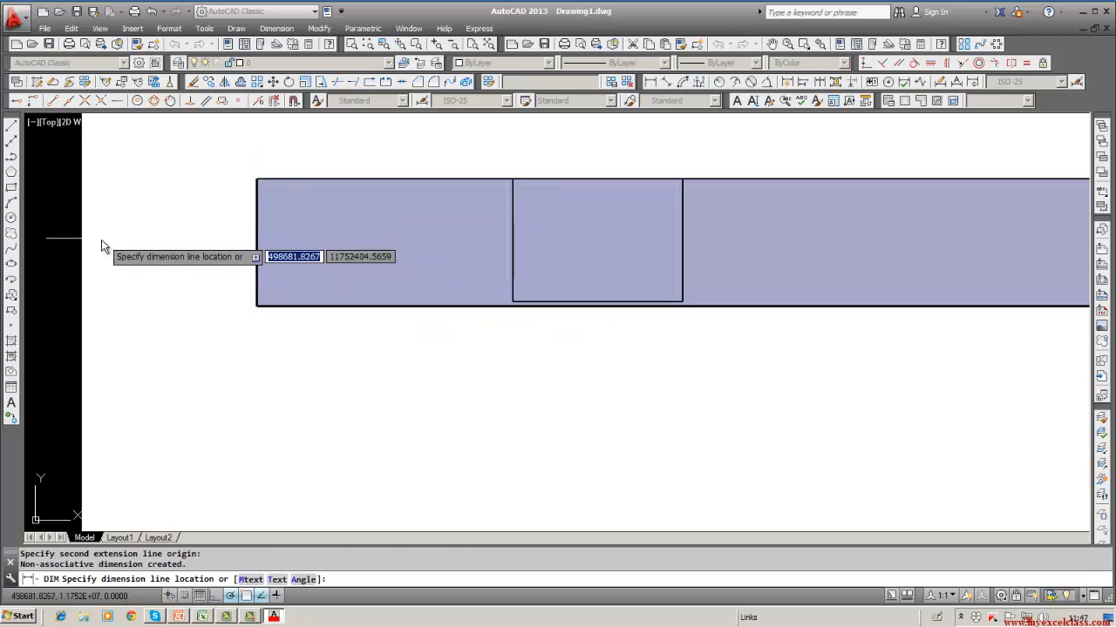
pyautogui.write('t')
pyautogui.press('Return')
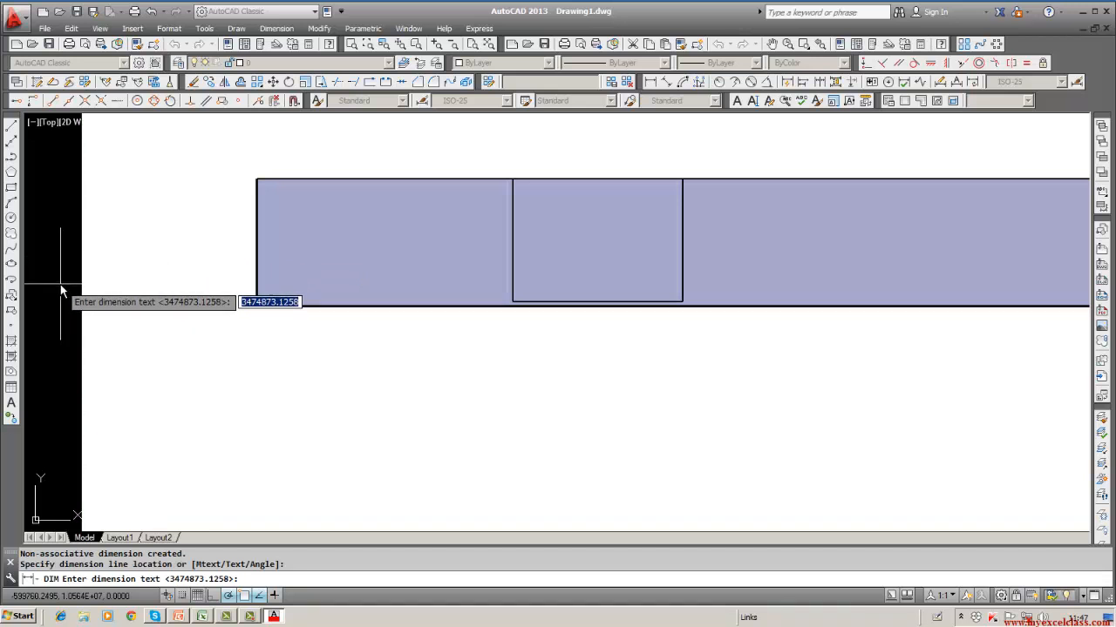
pyautogui.scroll(-8, 61, 287)
pyautogui.press('Escape')
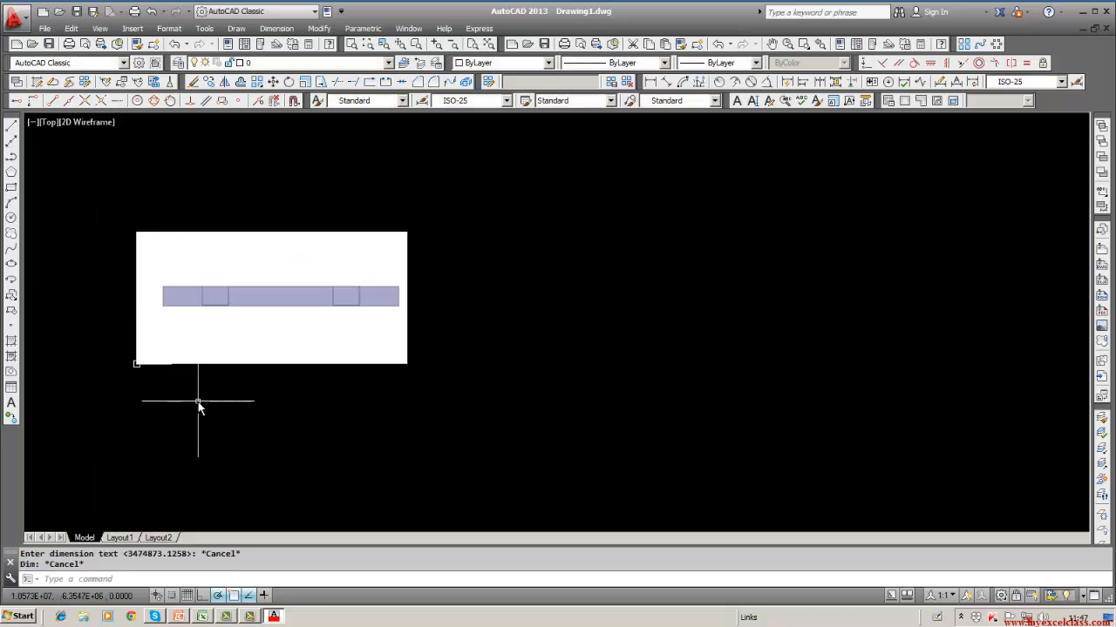
# - Scale the FrontView image by a factor of 1/1000, using its lower-left corner as the base point
pyautogui.moveTo(242, 406); pyautogui.dragTo(446, 416, button='middle')
pyautogui.write('scale')
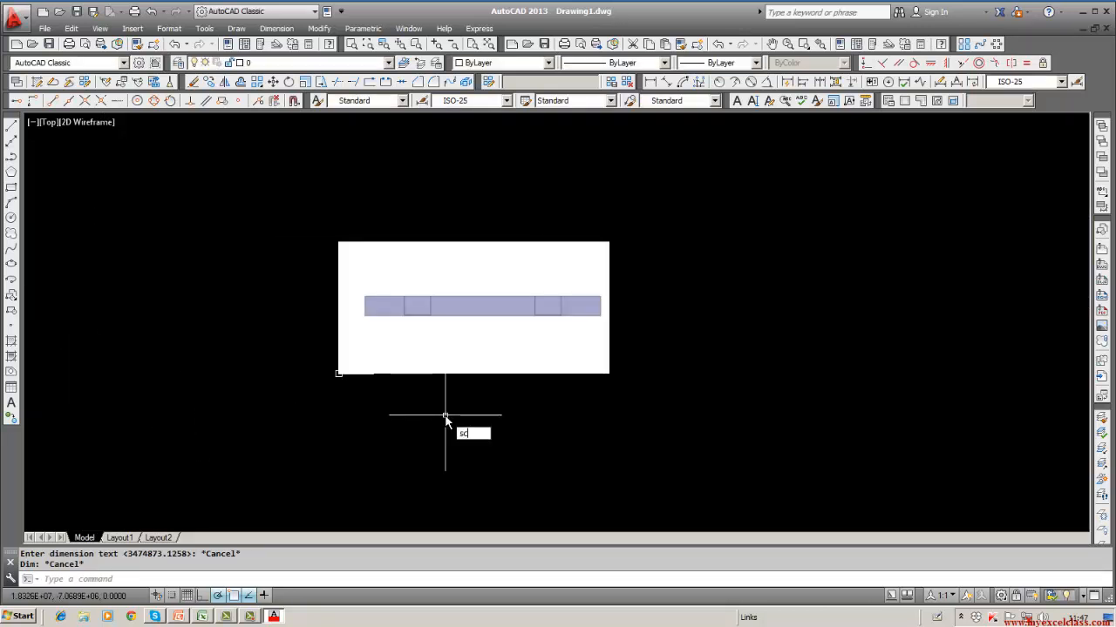
pyautogui.press('Return')
pyautogui.write('w')
pyautogui.press('Return')
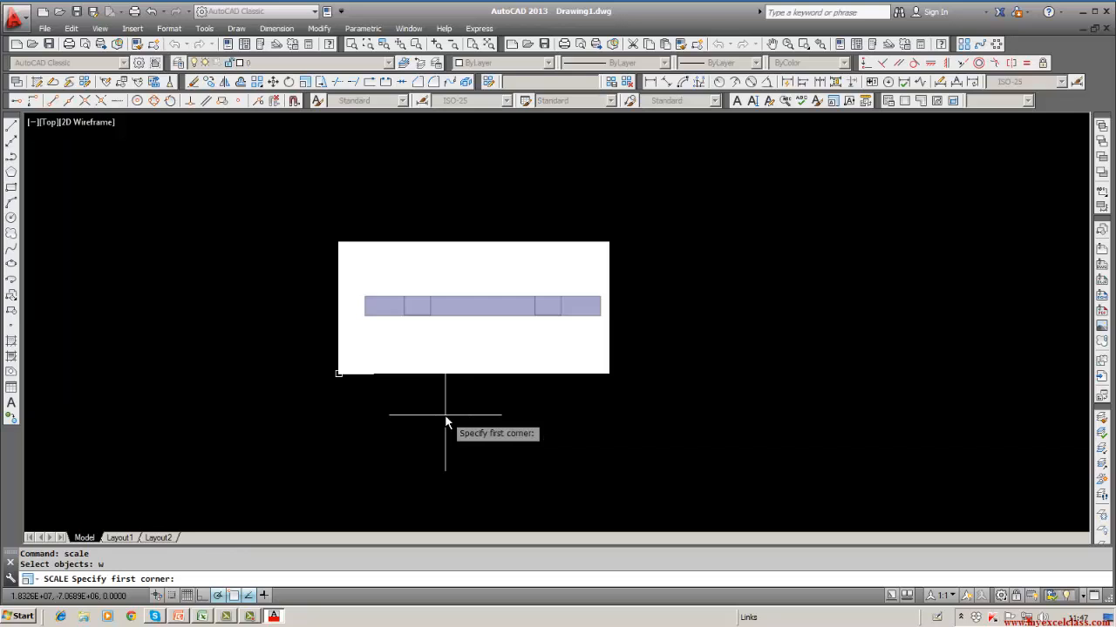
pyautogui.click(323, 231)
pyautogui.click(649, 383)
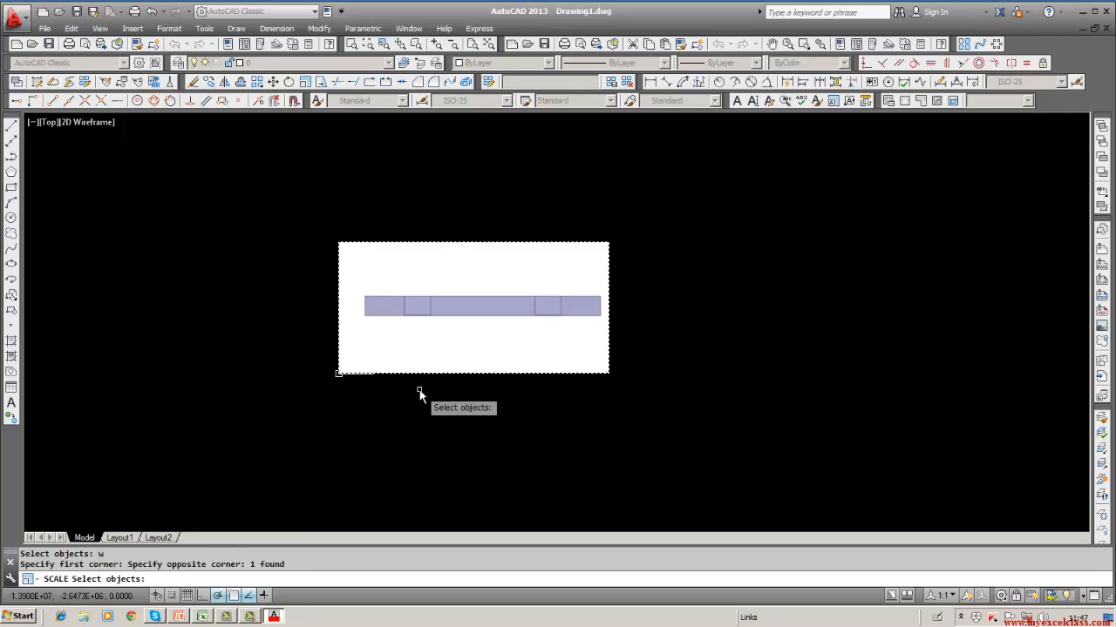
pyautogui.press('Return')
pyautogui.click(338, 373)
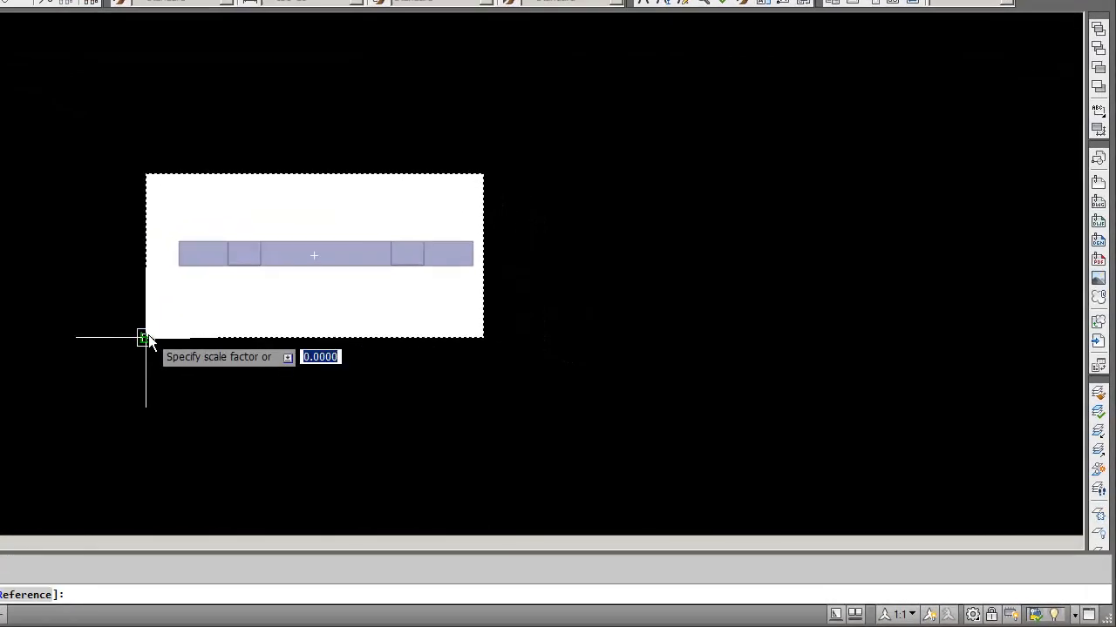
pyautogui.write('1/1000')
pyautogui.press('Return')
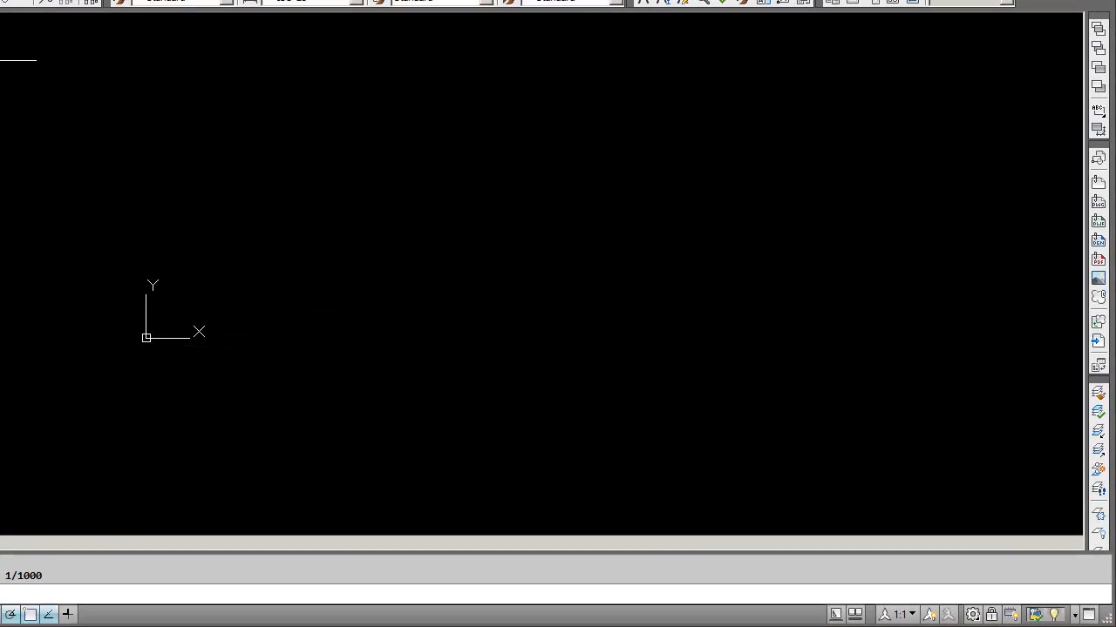
# - Zoom to the drawing extents to bring the scaled-down FrontView image into full view
pyautogui.write('ZOOM')
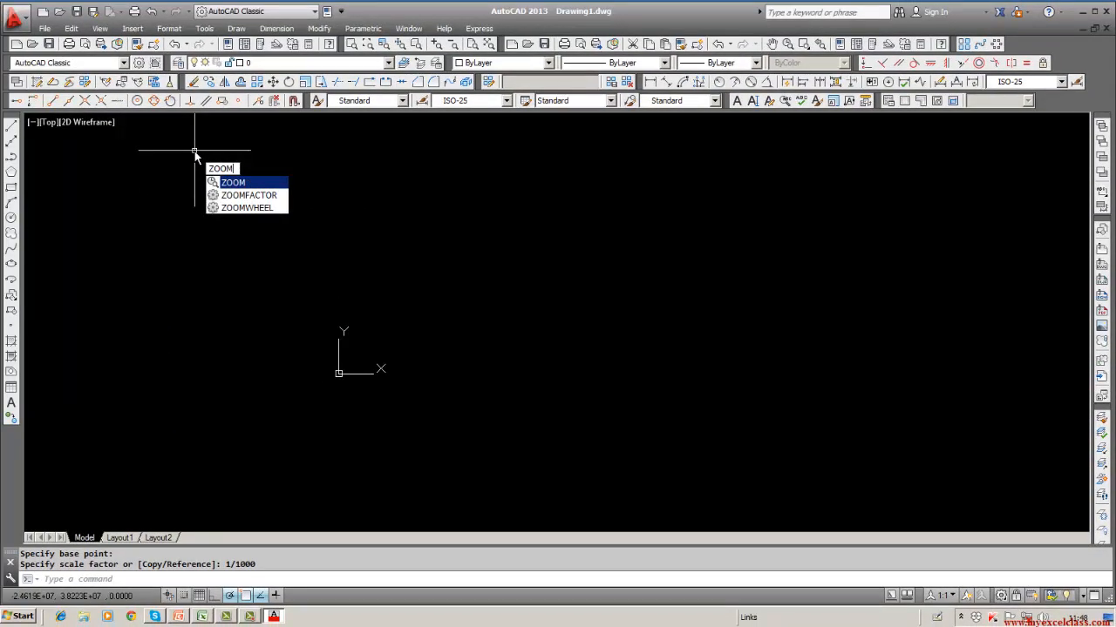
pyautogui.press('Return')
pyautogui.write('e')
pyautogui.press('Return')
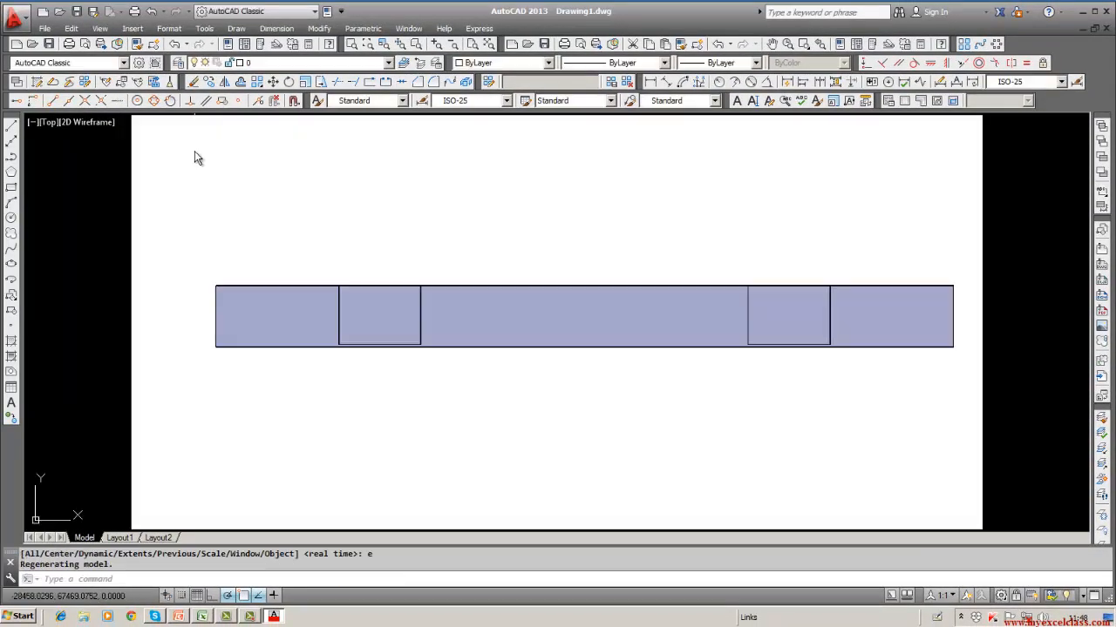
pyautogui.press('Escape')
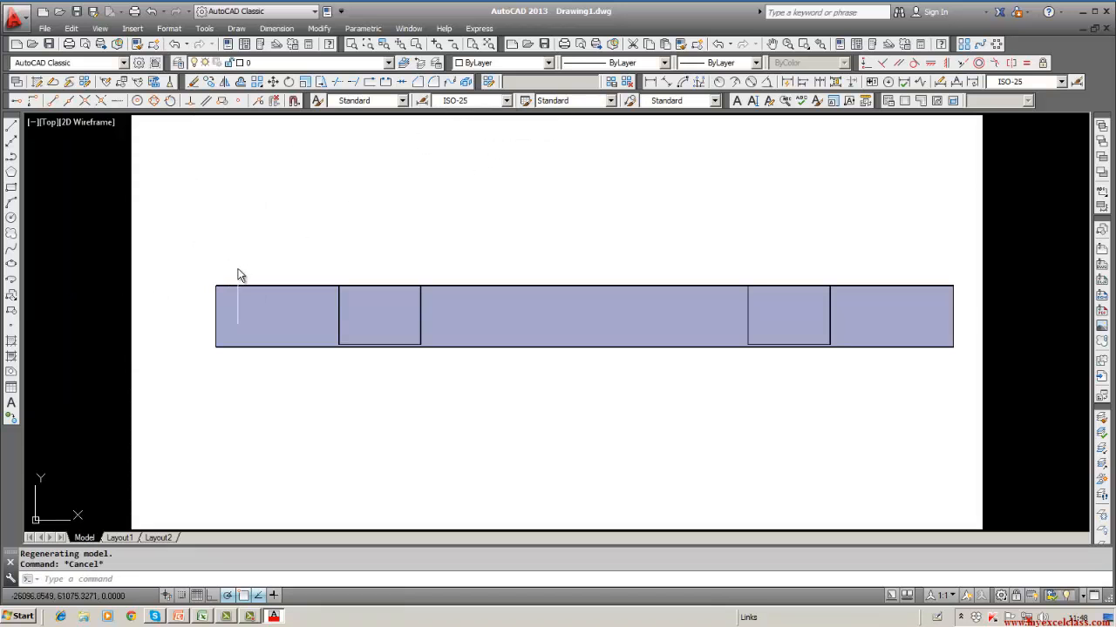
# - Measure the height of the bar's left end in the scaled image with a vertical dimension, and cancel without placing it
pyautogui.write('dim')
pyautogui.press('Return')
pyautogui.write('v')
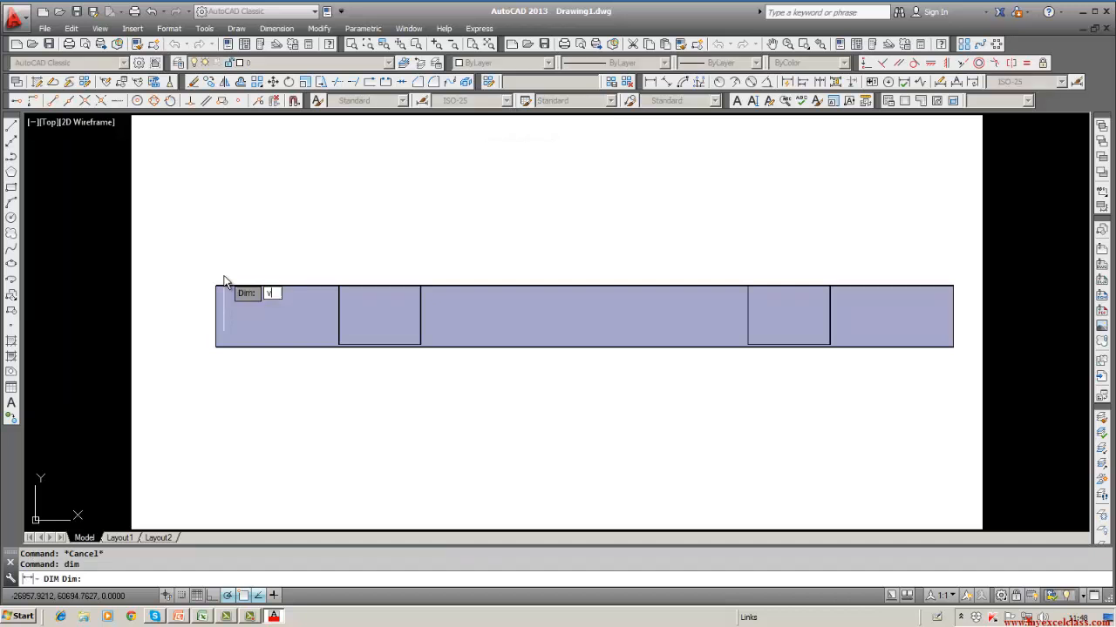
pyautogui.write('er')
pyautogui.press('Return')
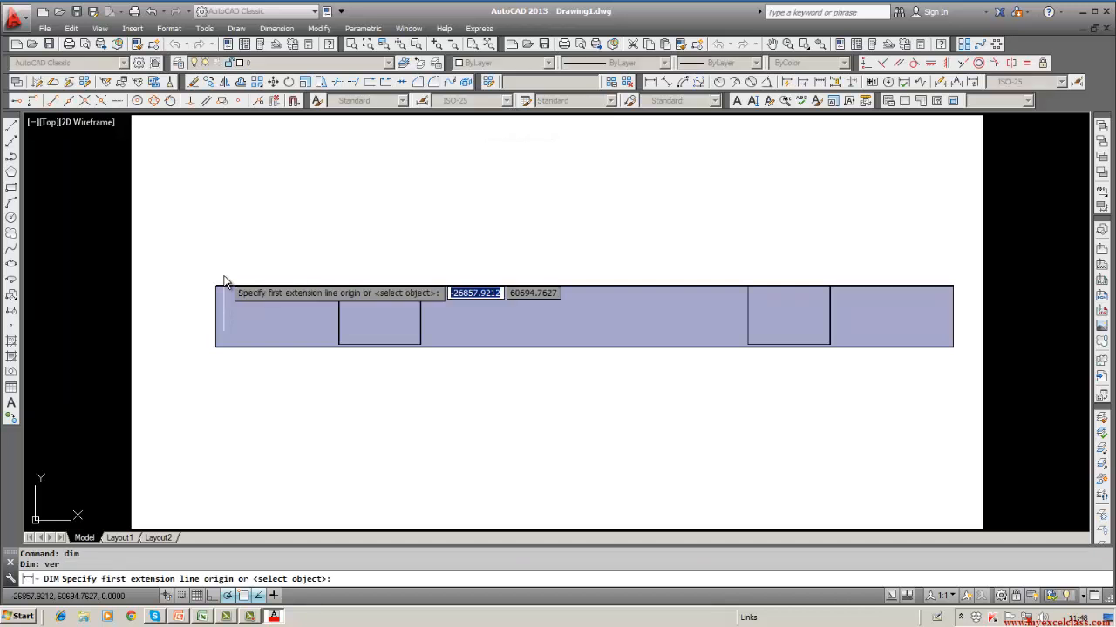
pyautogui.click(217, 347)
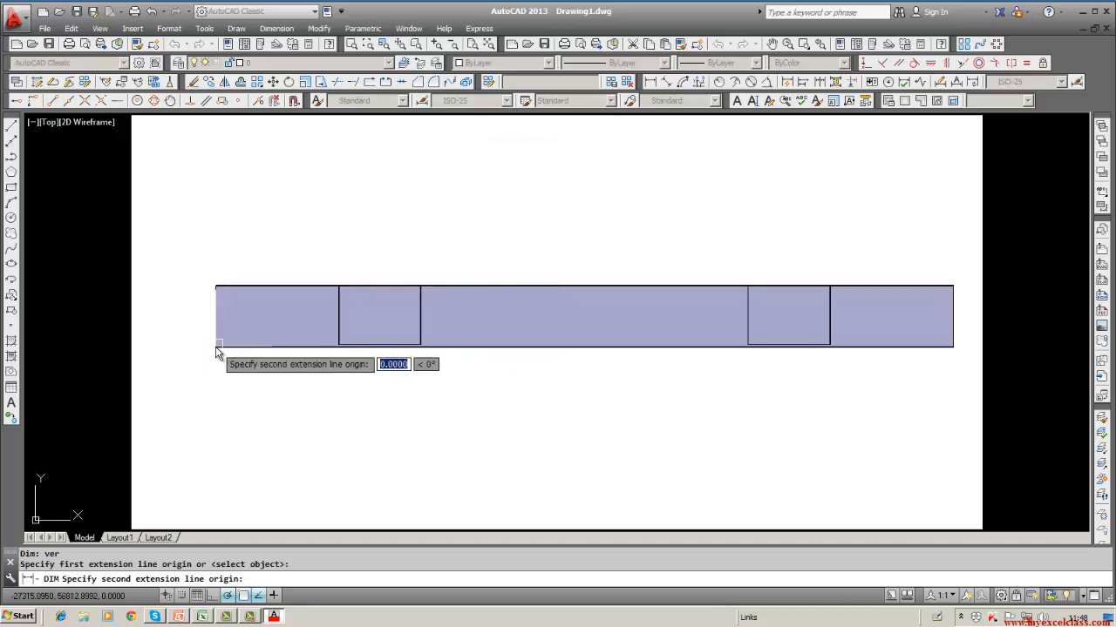
pyautogui.click(216, 287)
pyautogui.write('t')
pyautogui.press('Return')
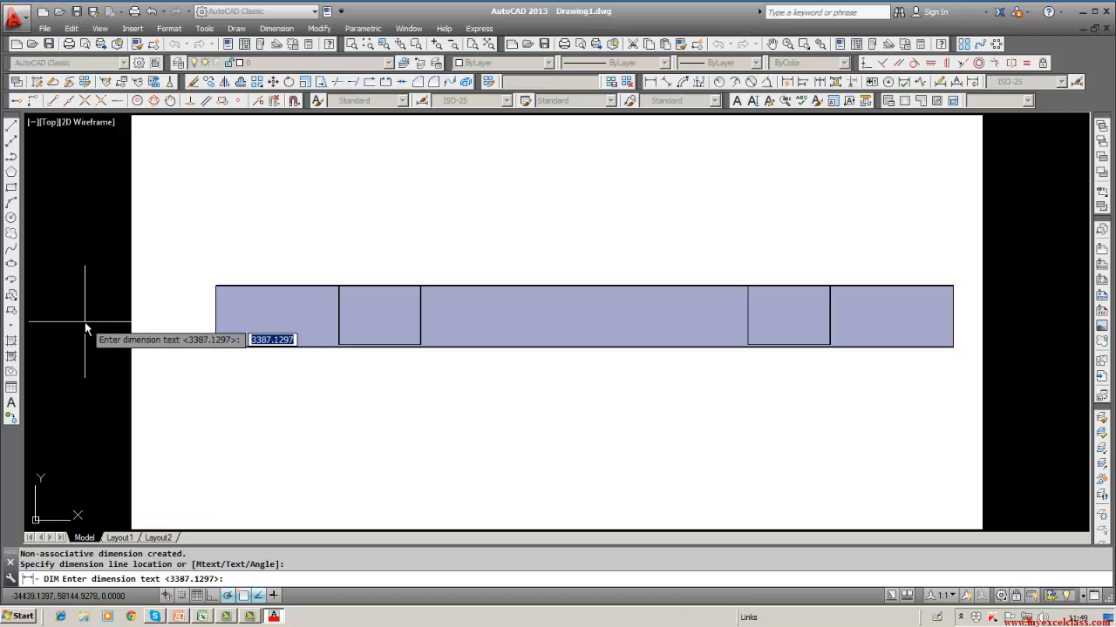
pyautogui.press('Escape')
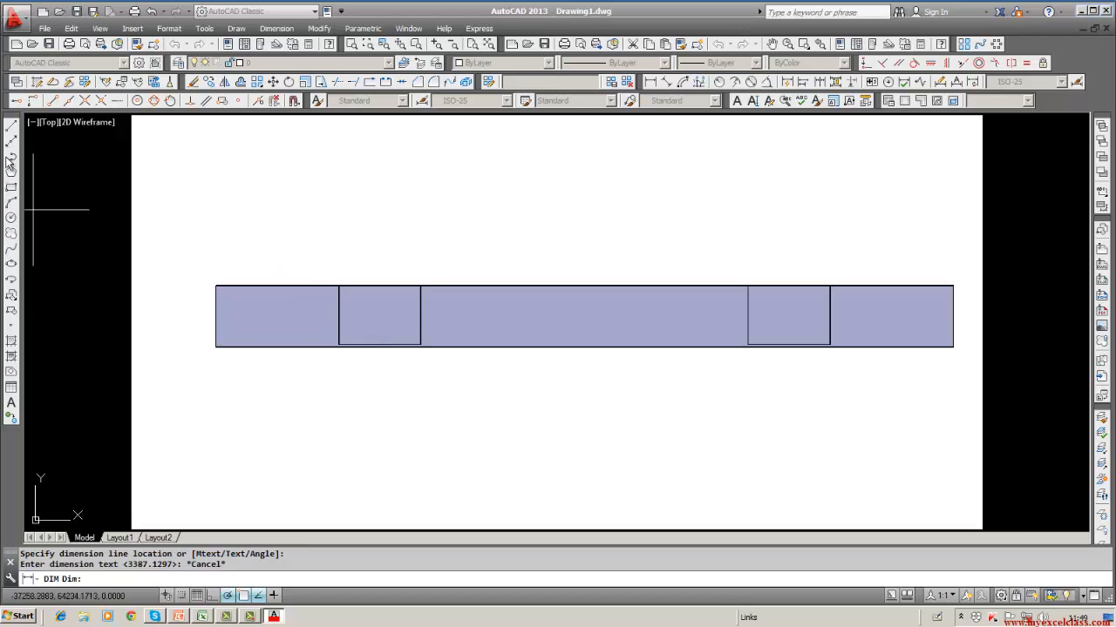
# - Draw a line about 40268 units long along the bar's bottom edge, from its left corner to its right corner and back
pyautogui.click(11, 126)
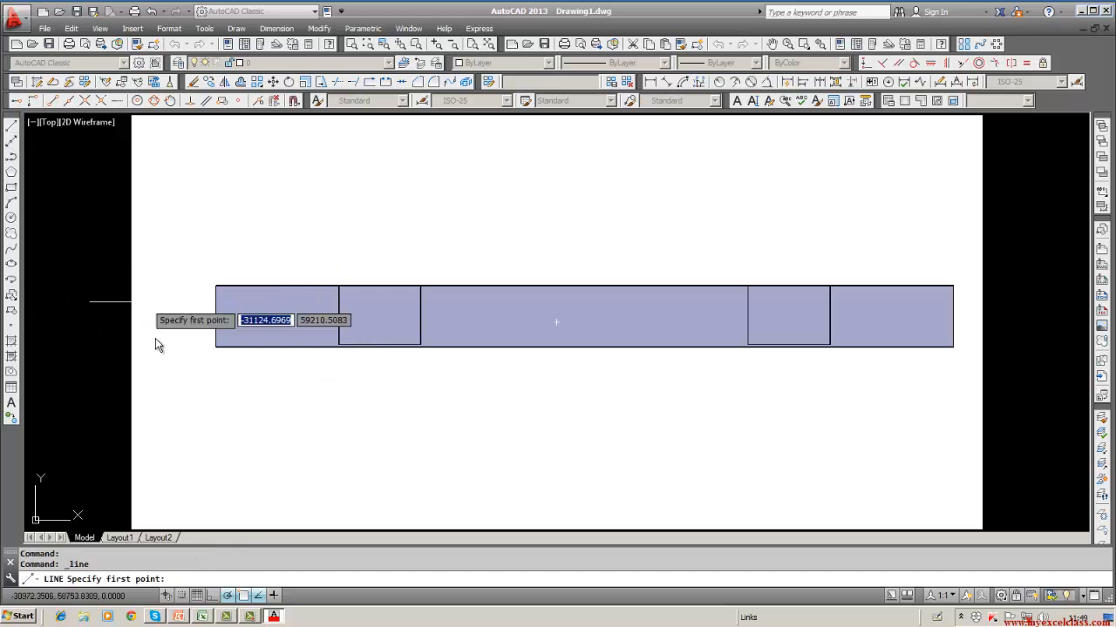
pyautogui.click(214, 351)
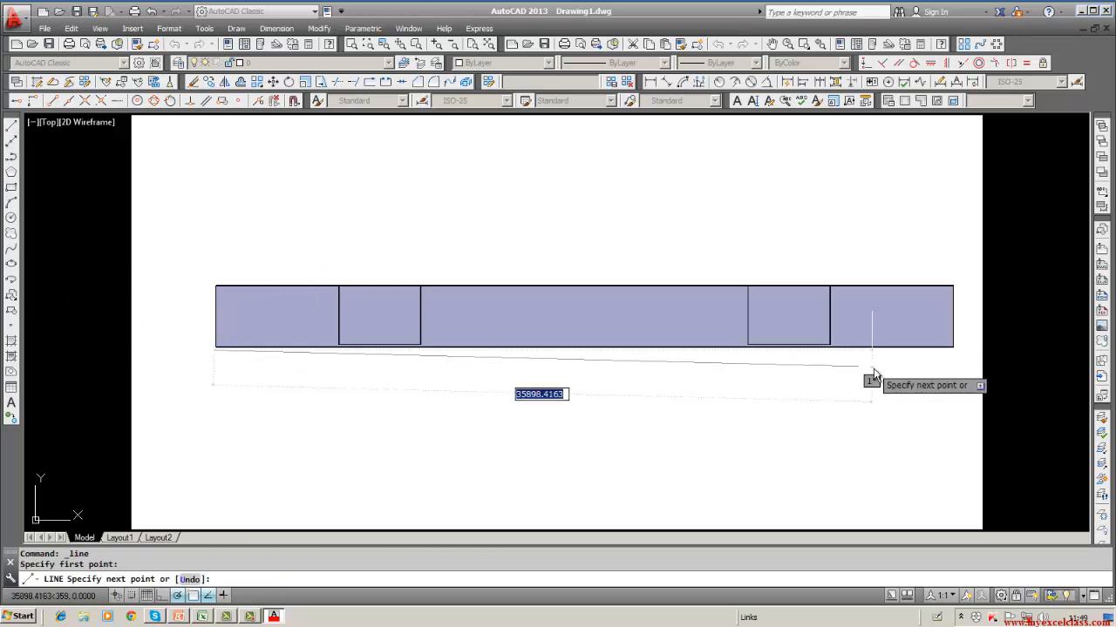
pyautogui.click(953, 348)
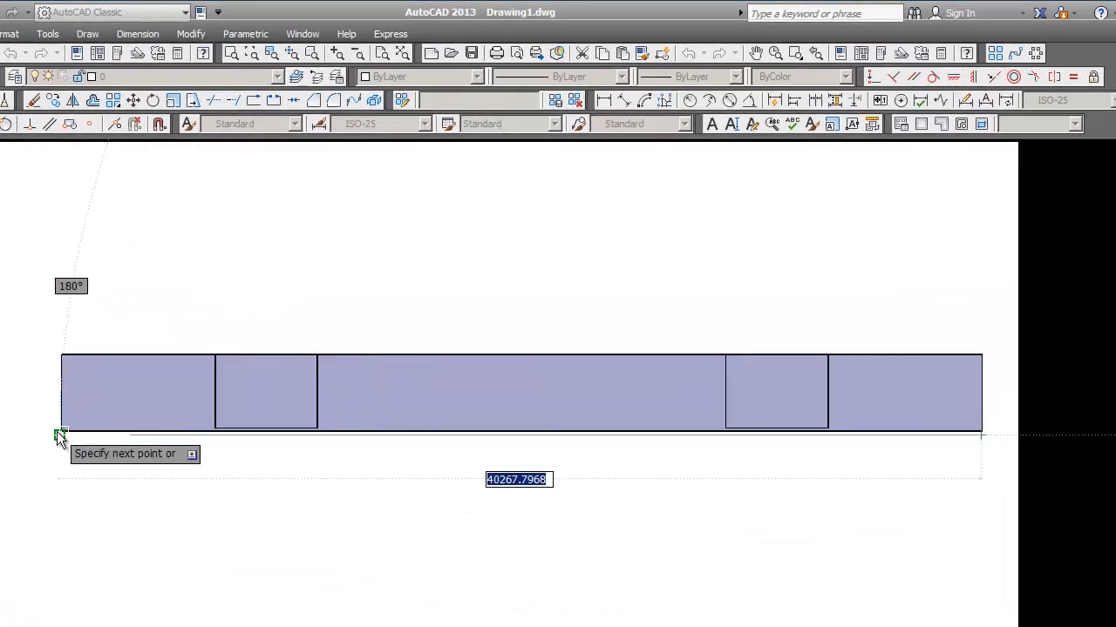
pyautogui.click(58, 435)
pyautogui.press('Return')
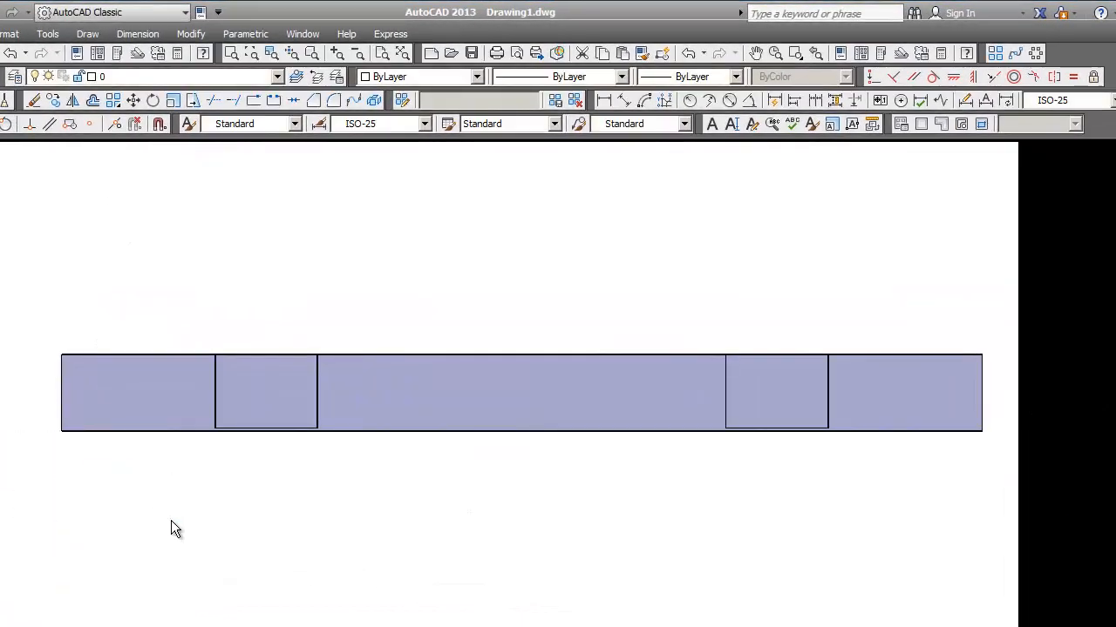
# - Add a linear dimension for the bar's length along its bottom edge, with the dimension line placed below the image
pyautogui.moveTo(171, 520); pyautogui.dragTo(206, 465, button='middle')
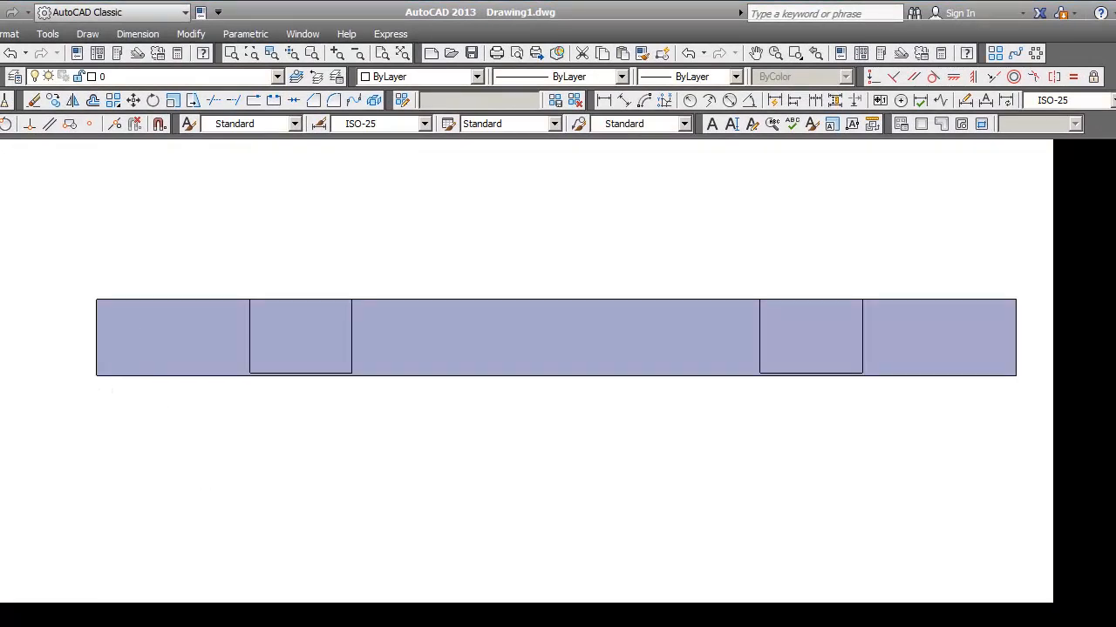
pyautogui.press('Return')
pyautogui.press('Escape')
pyautogui.click(603, 100)
pyautogui.click(95, 377)
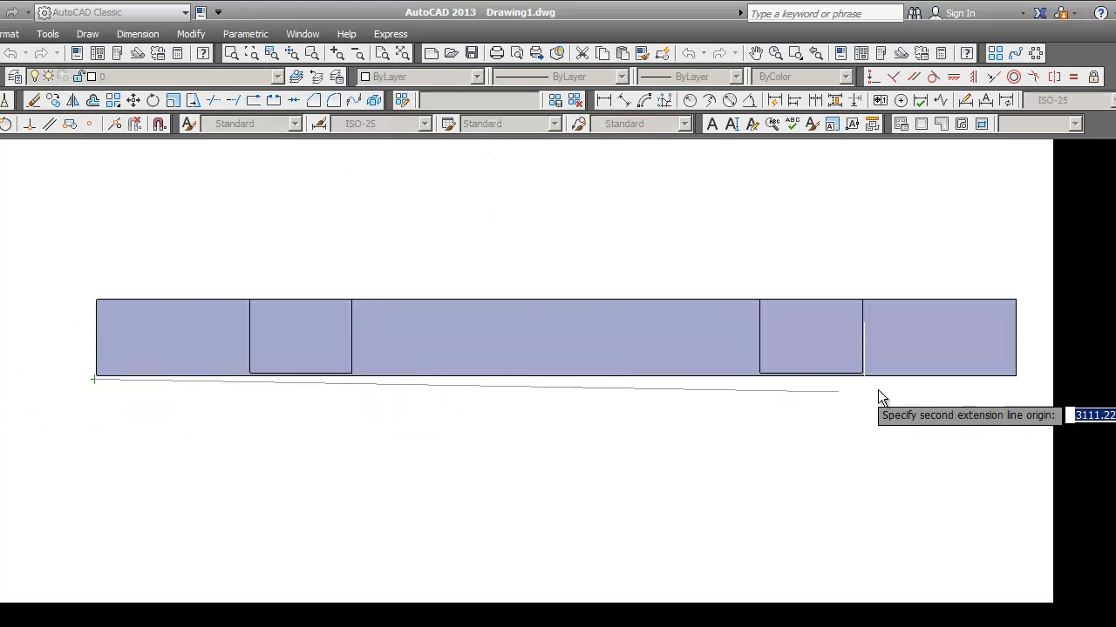
pyautogui.click(1017, 380)
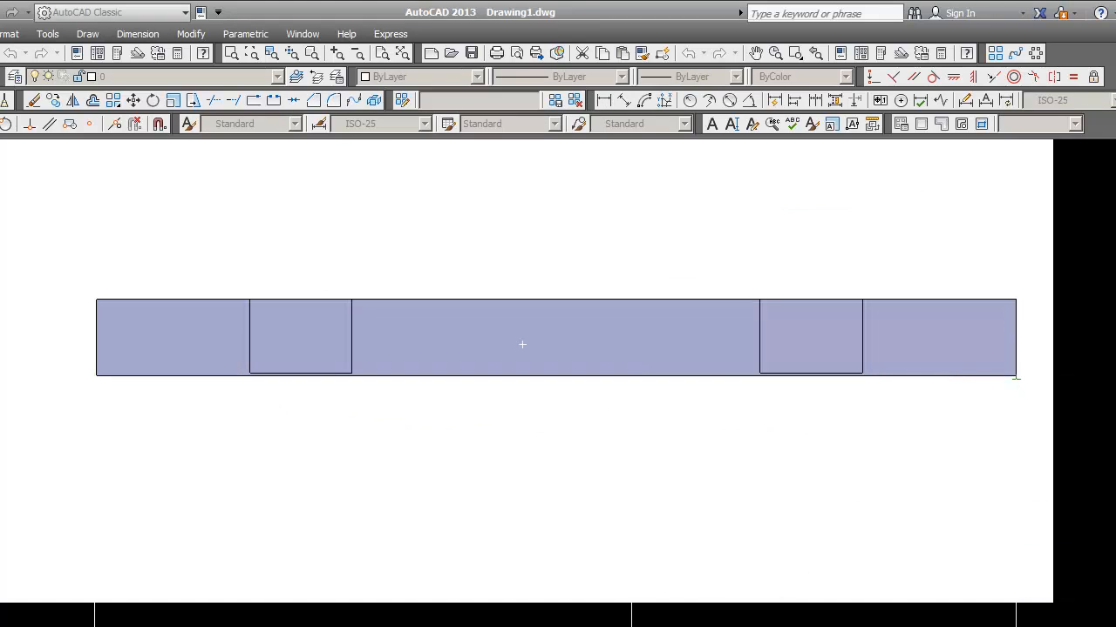
pyautogui.press('Escape')
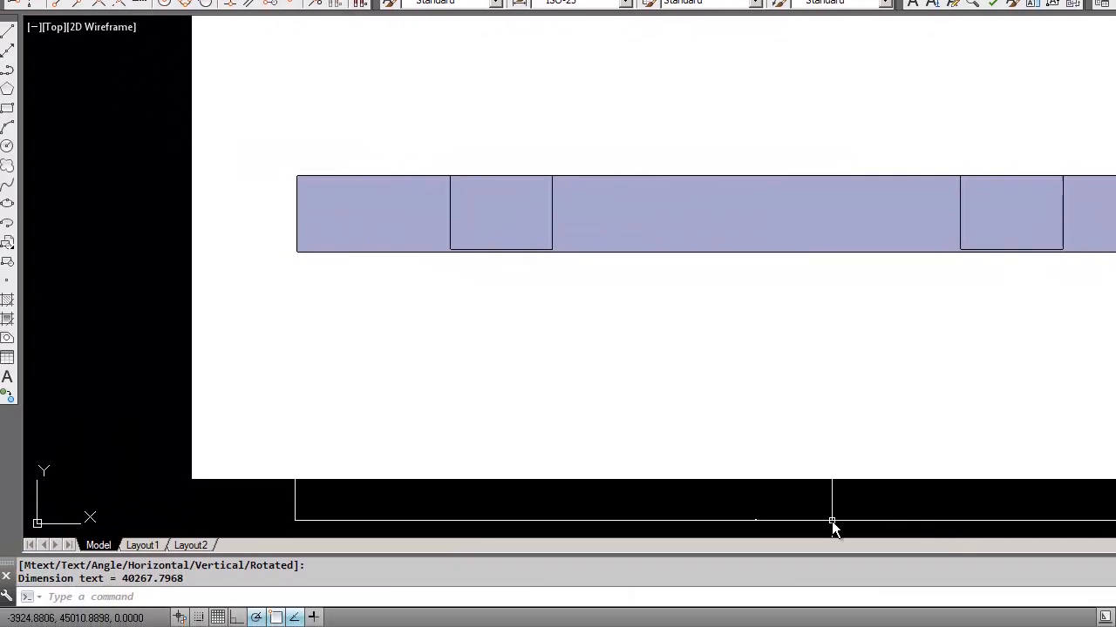
# - Turn on ortho mode and erase the image together with the traced lines and the dimension, using a selection window
pyautogui.press('F8')
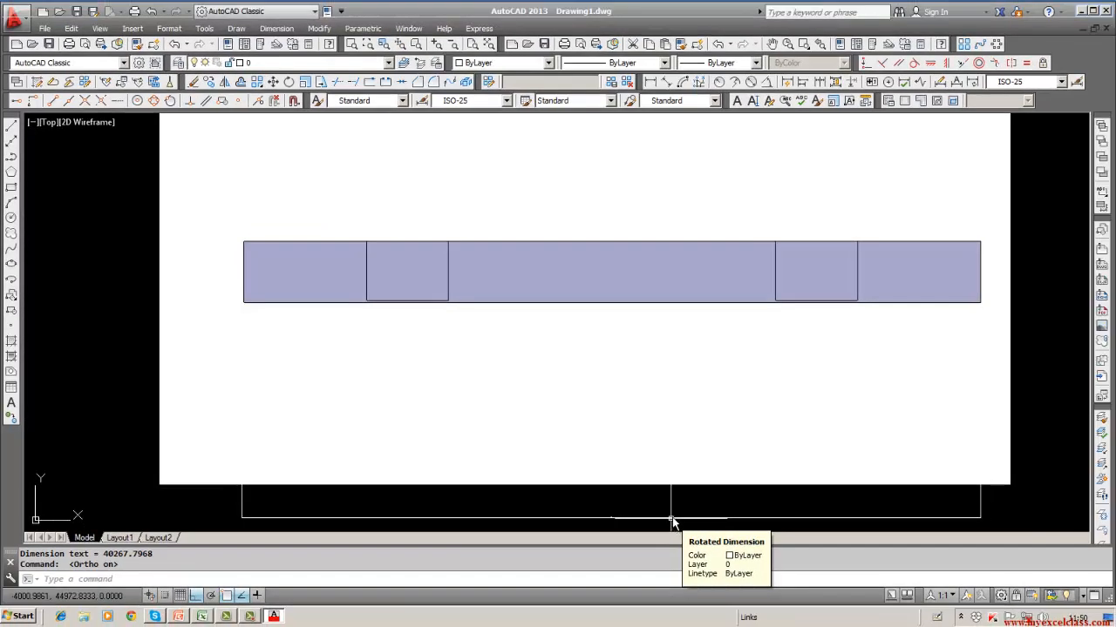
pyautogui.scroll(-5, 837, 518)
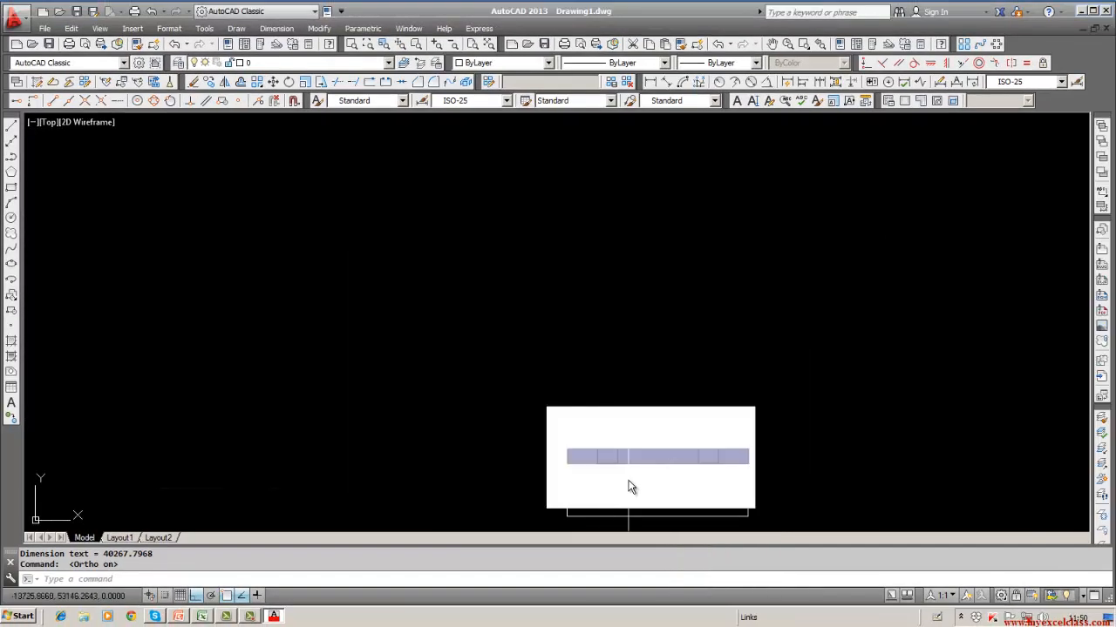
pyautogui.press('Escape')
pyautogui.moveTo(852, 356); pyautogui.dragTo(783, 316, button='middle')
pyautogui.press('Escape')
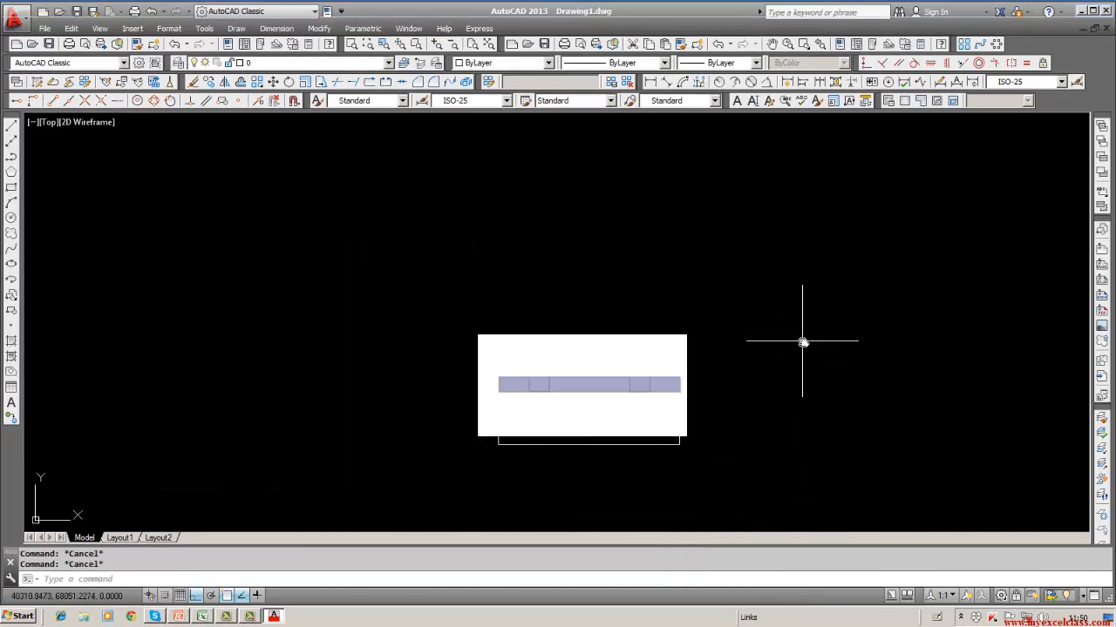
pyautogui.click(192, 83)
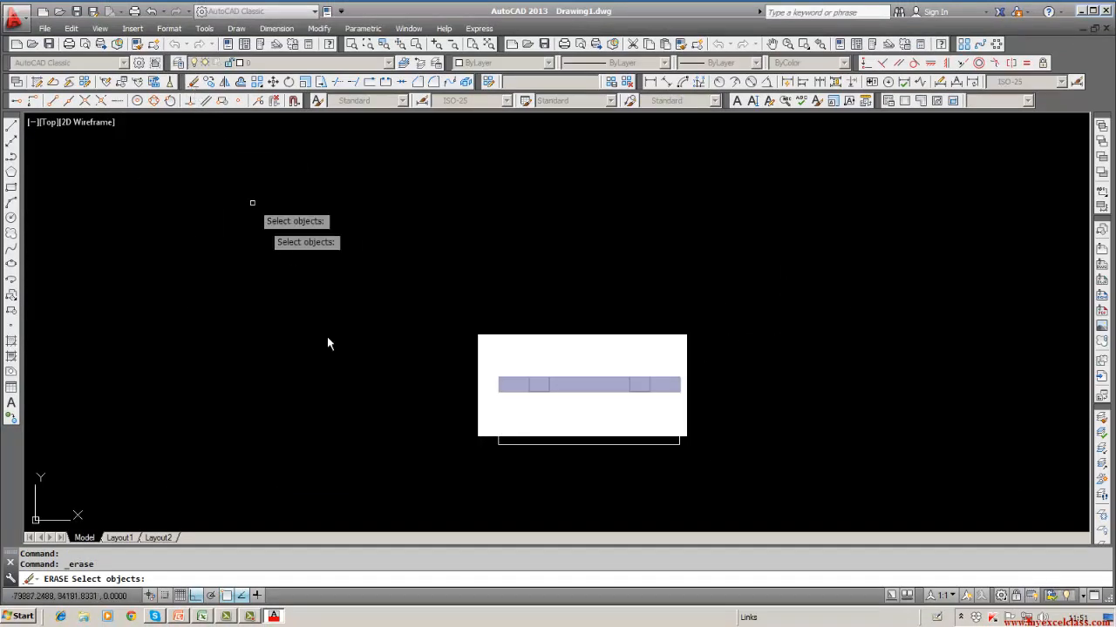
pyautogui.click(360, 315)
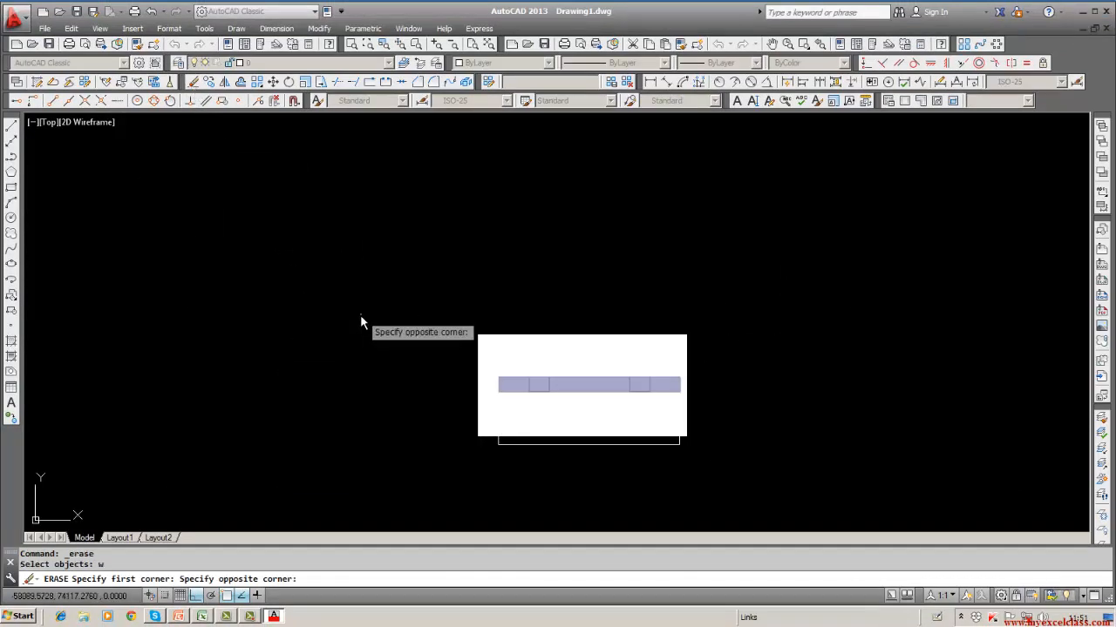
pyautogui.click(768, 467)
pyautogui.press('Return')
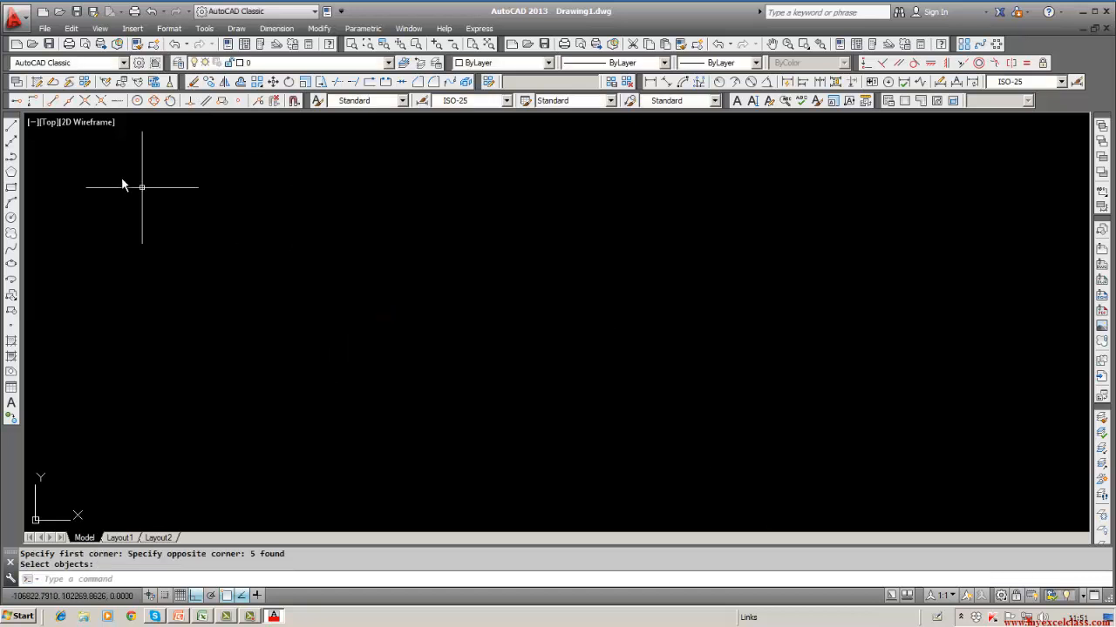
pyautogui.click(135, 28)
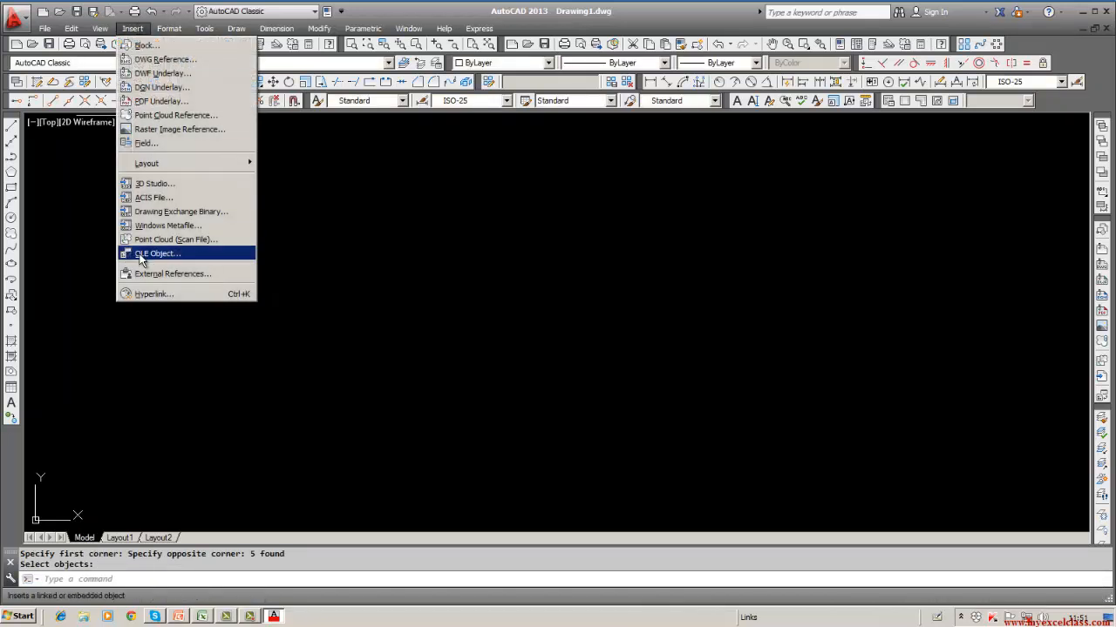
pyautogui.click(288, 374)
pyautogui.click(255, 385)
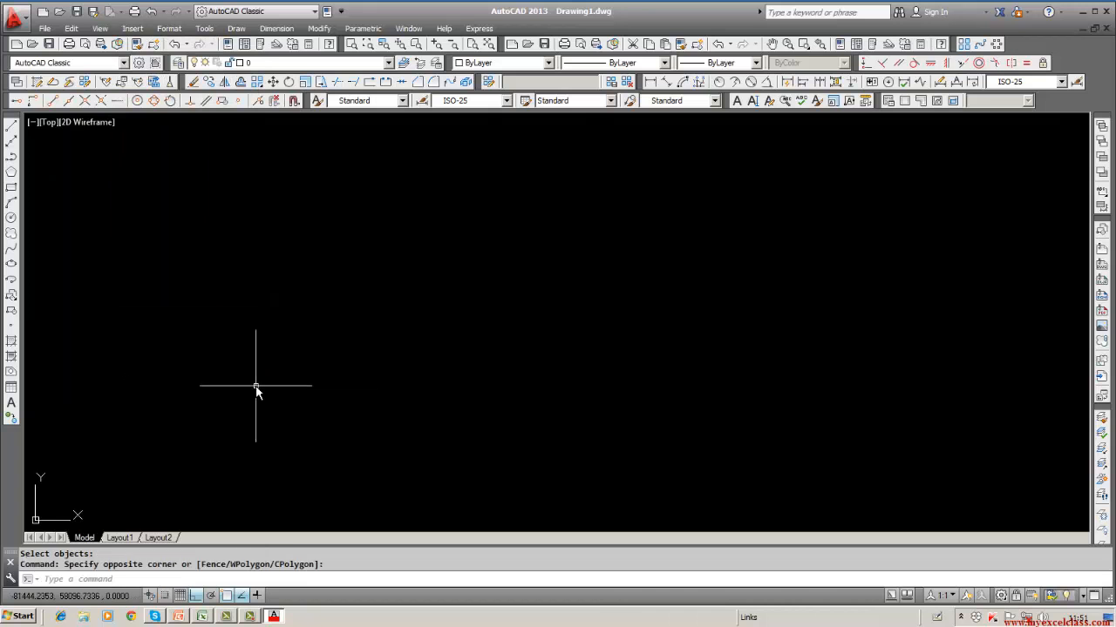
pyautogui.press('Escape')
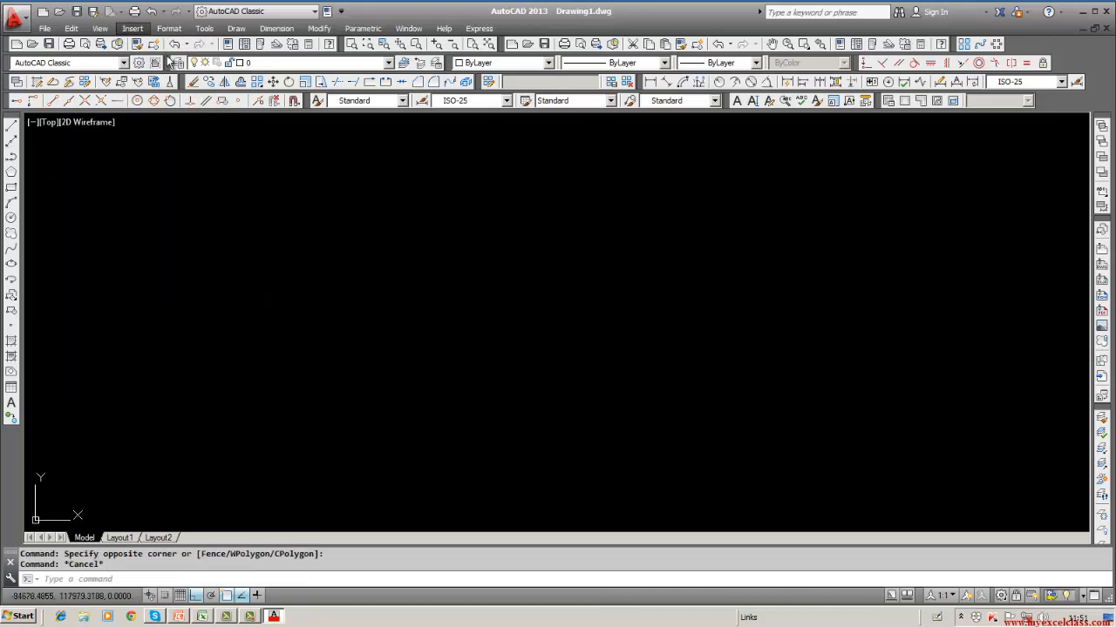
# - Choose the SideView-3 JPEG in the 150201-Pr-2 folder as a new raster image reference
pyautogui.click(133, 30)
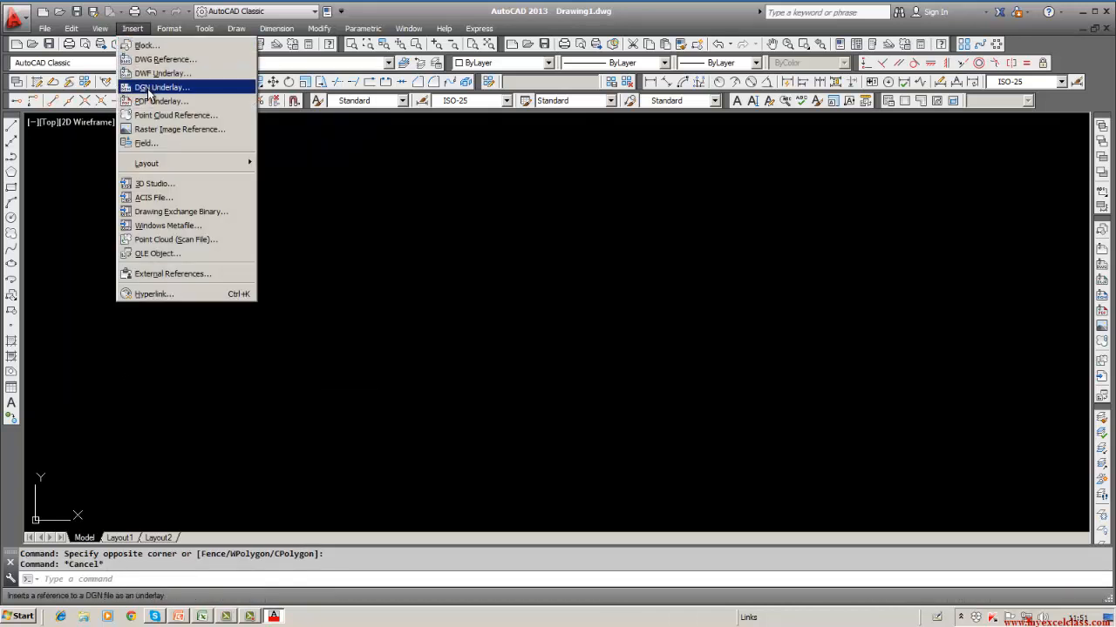
pyautogui.click(153, 130)
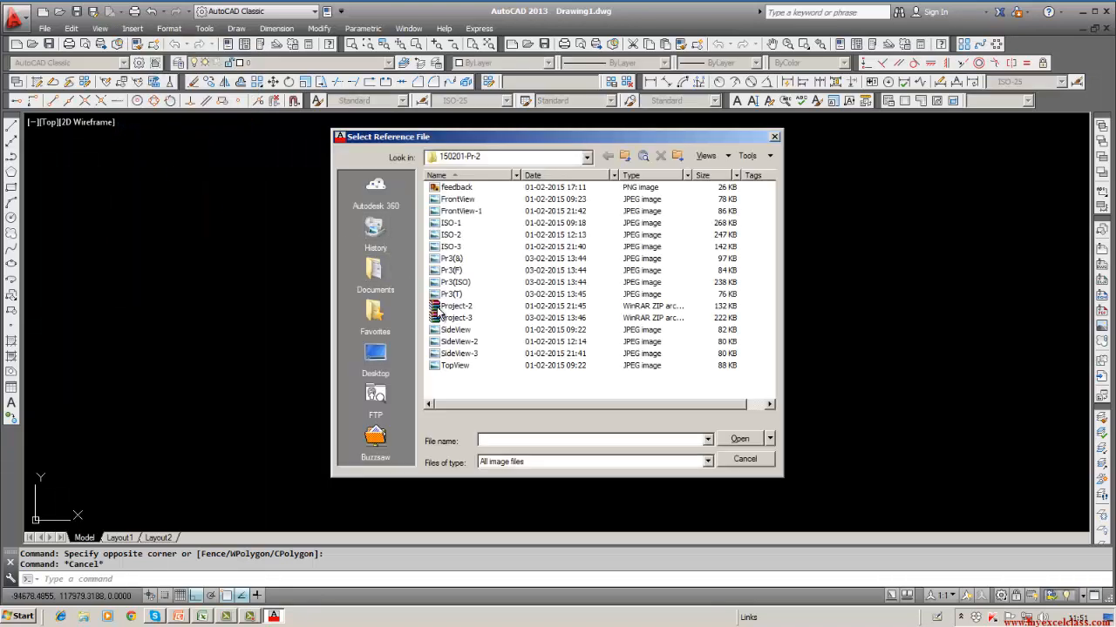
pyautogui.click(453, 215)
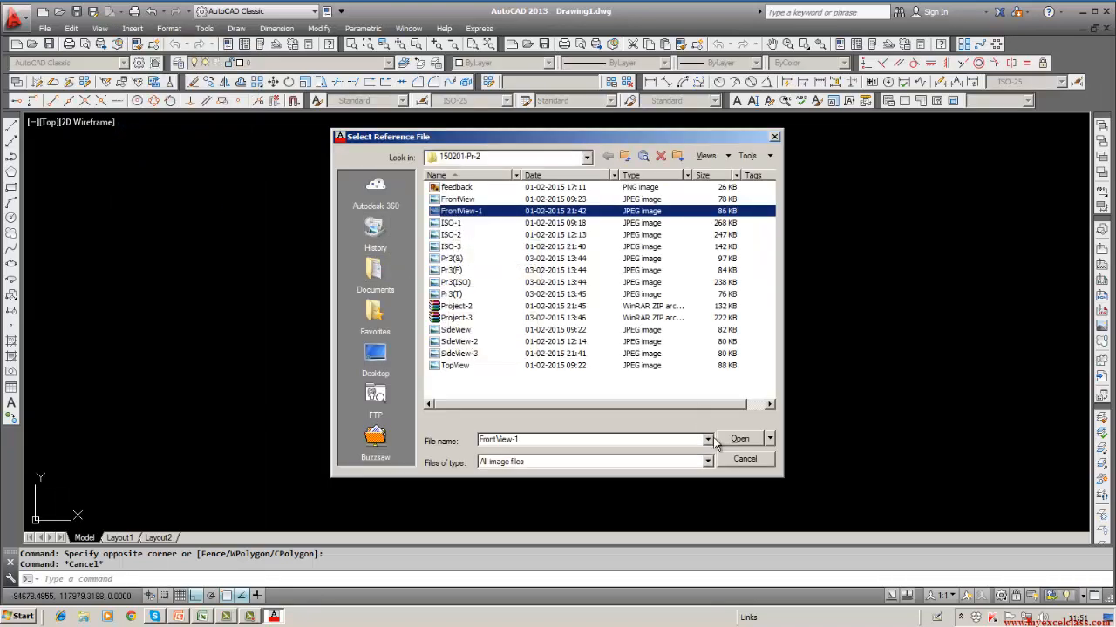
pyautogui.click(459, 366)
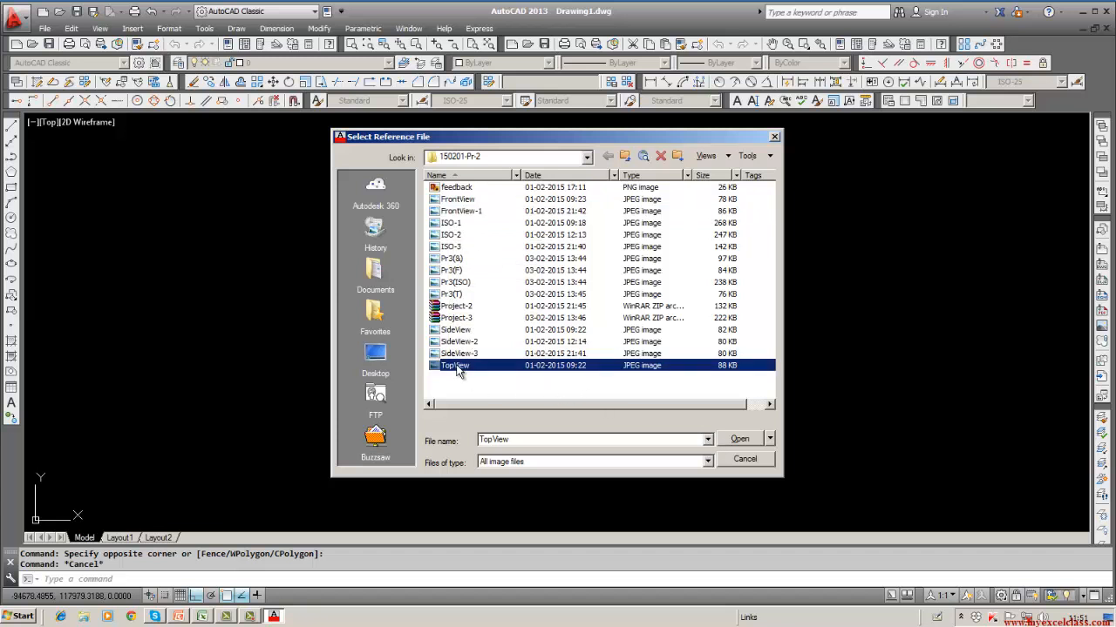
pyautogui.click(459, 354)
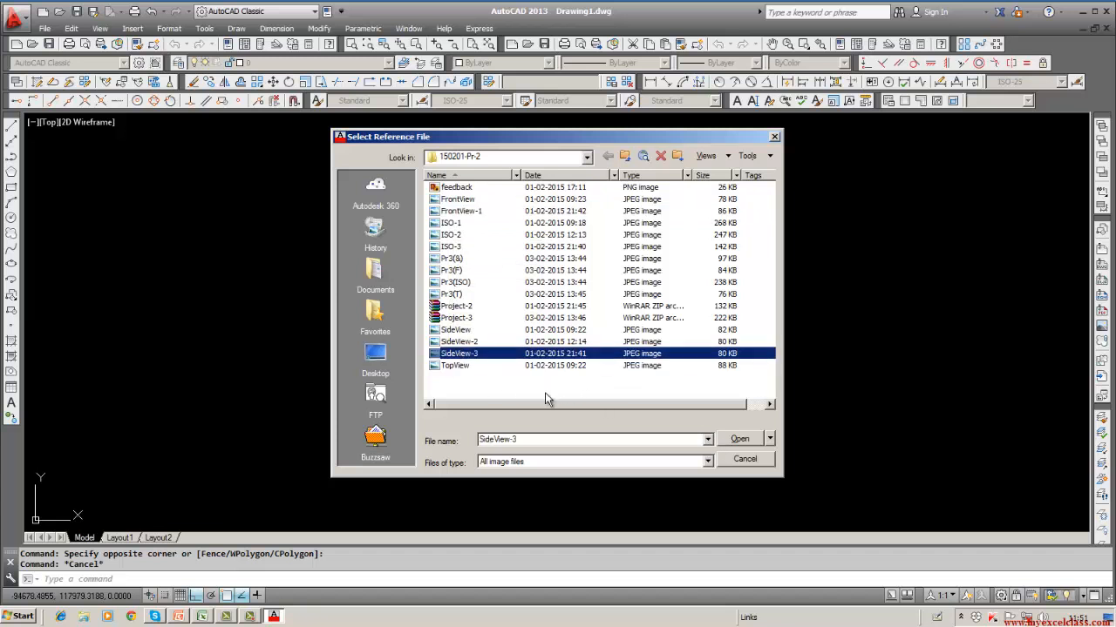
pyautogui.click(725, 440)
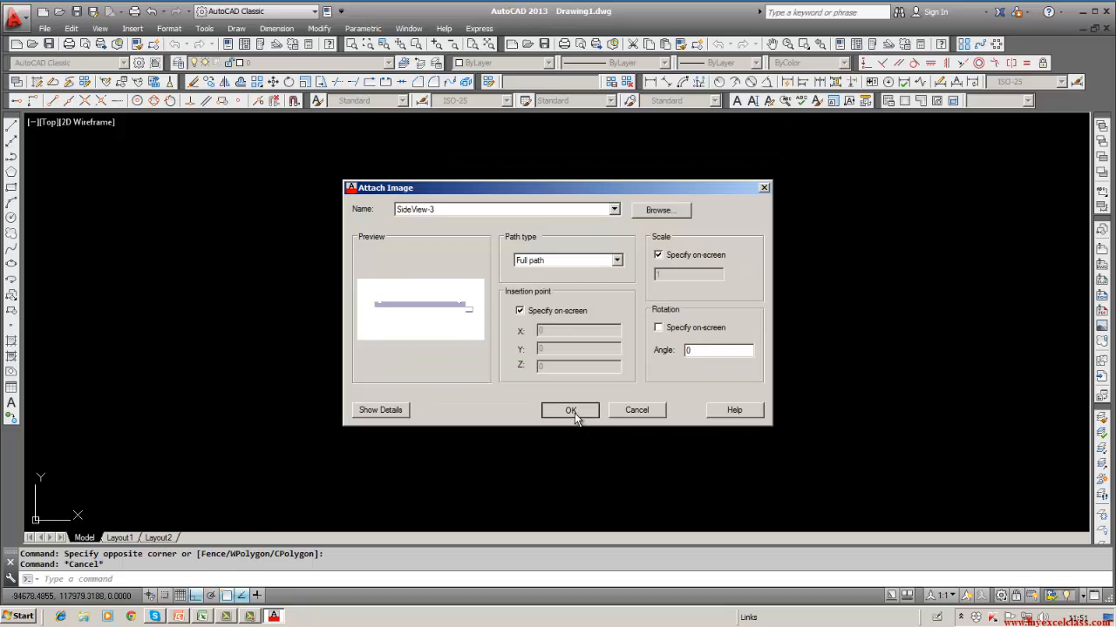
# - Attach SideView-3 with its insertion point picked near the middle of the drawing area and a scale factor of 0.1
pyautogui.click(575, 415)
pyautogui.click(575, 411)
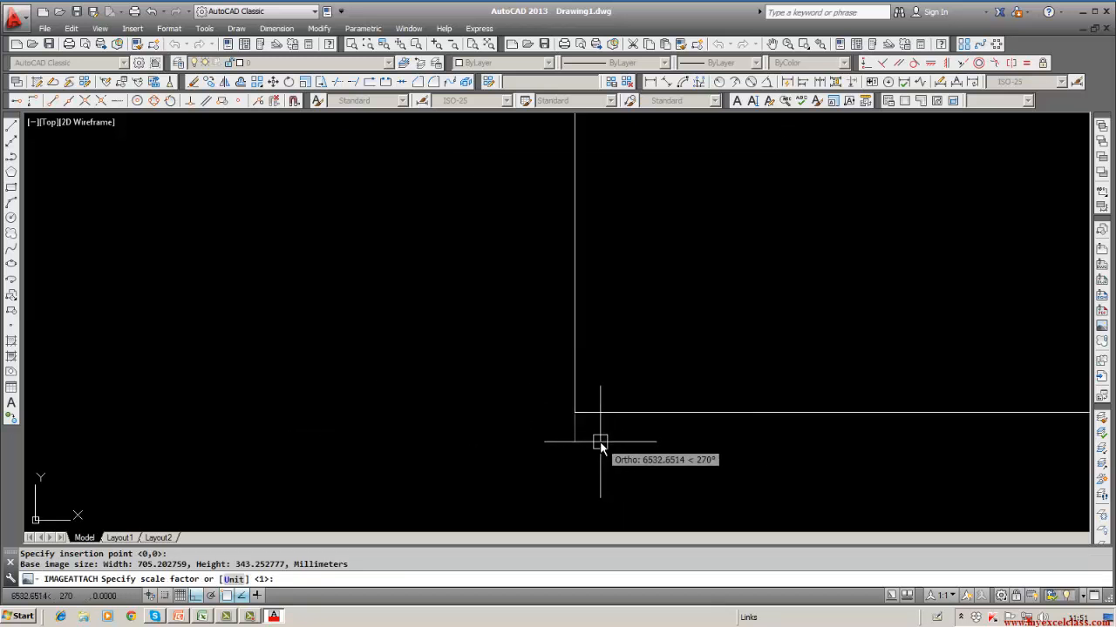
pyautogui.write('0')
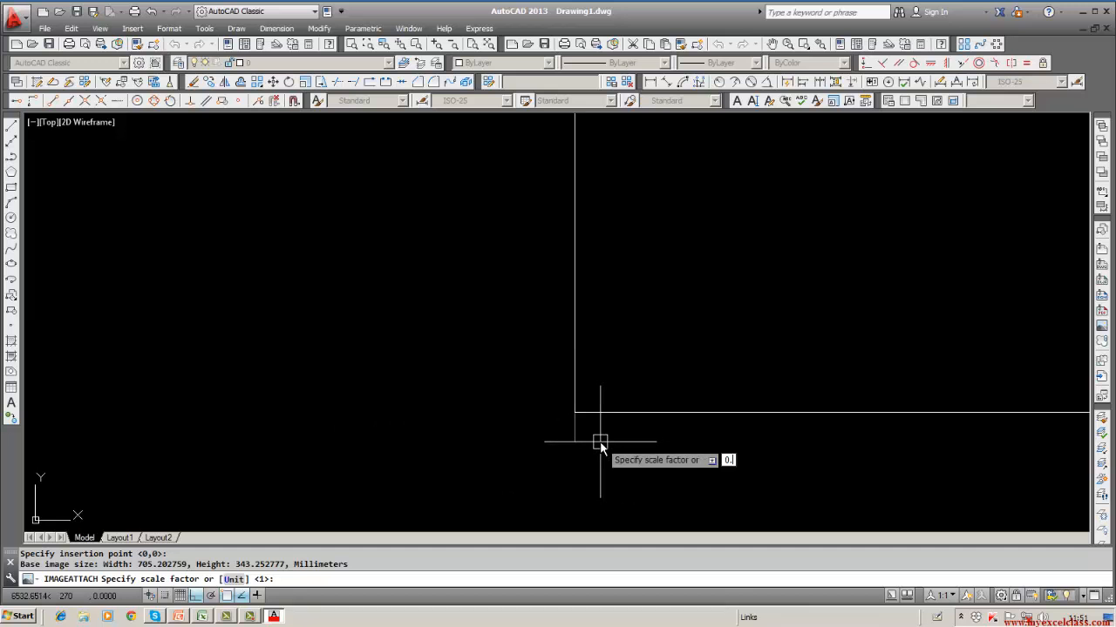
pyautogui.write('.1')
pyautogui.press('Return')
pyautogui.press('Escape')
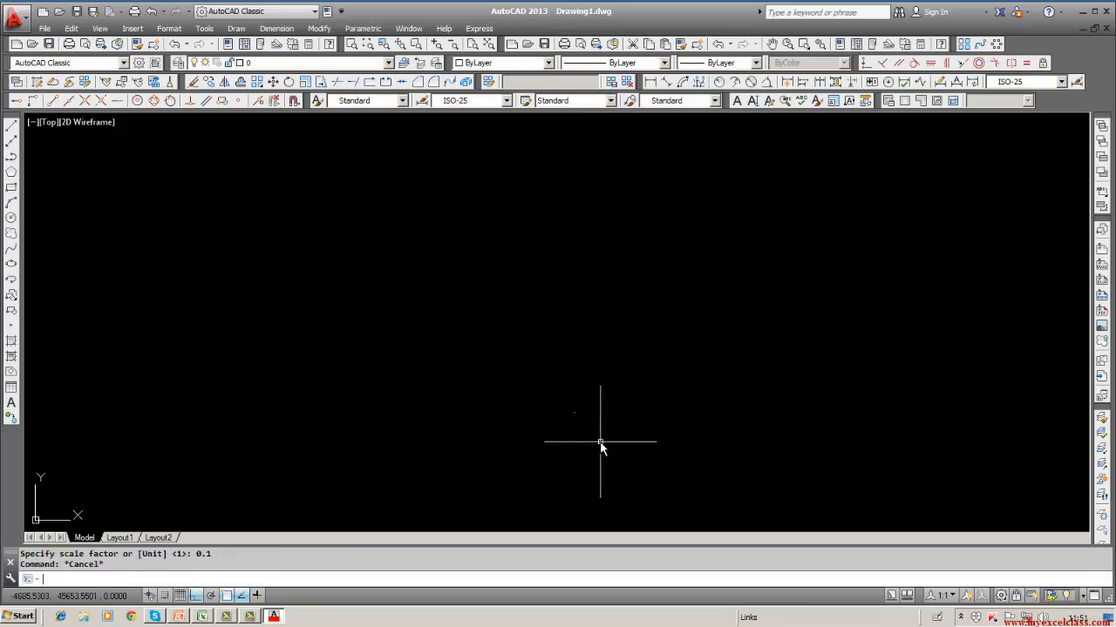
# - Save Drawing1 with the whole SideView-3 image in view and close the drawing
pyautogui.write('ZOOm')
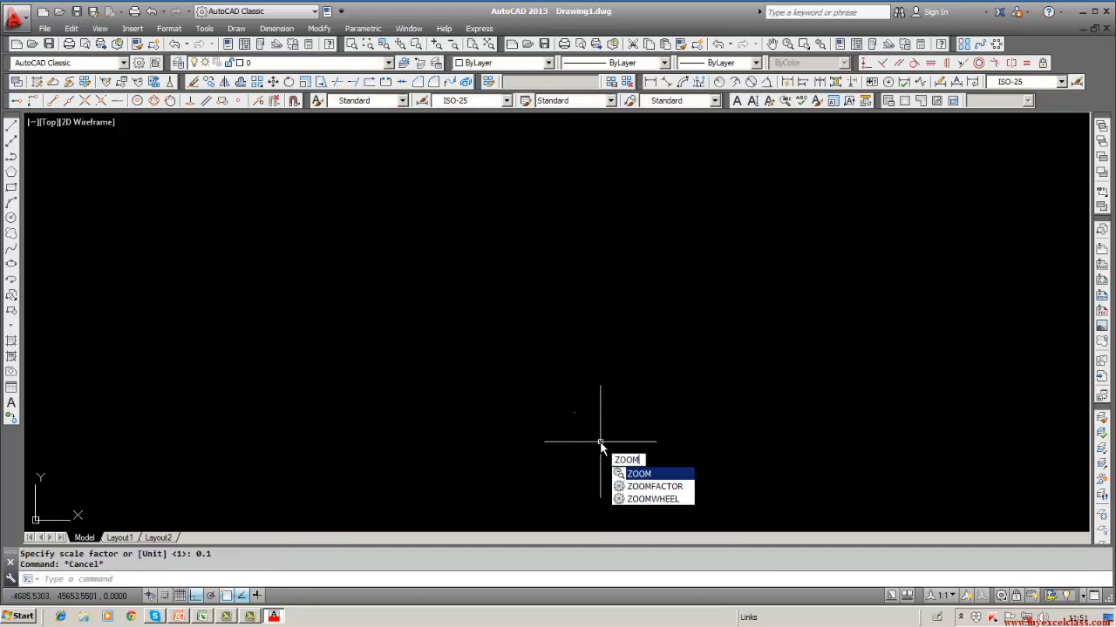
pyautogui.press('Return')
pyautogui.write('e')
pyautogui.press('Return')
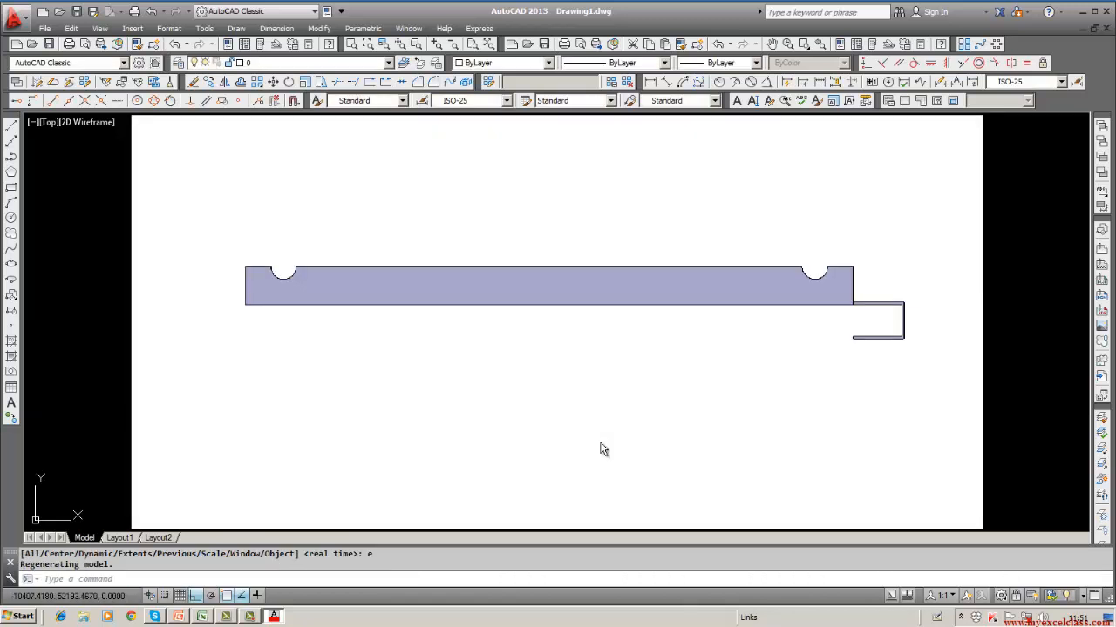
pyautogui.scroll(-2, 600, 450)
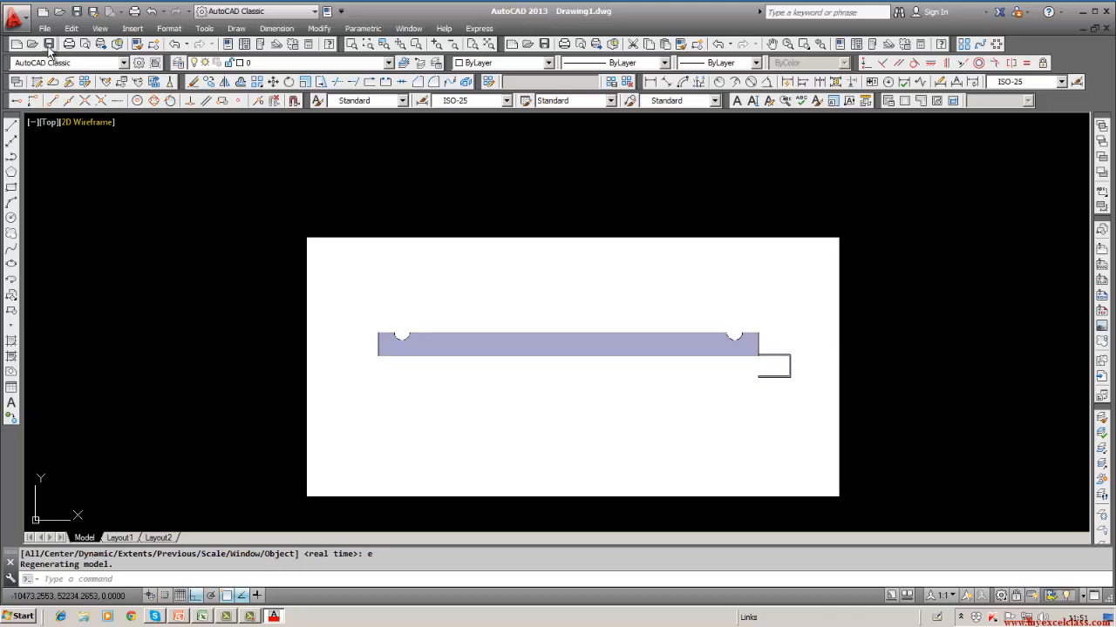
pyautogui.click(48, 45)
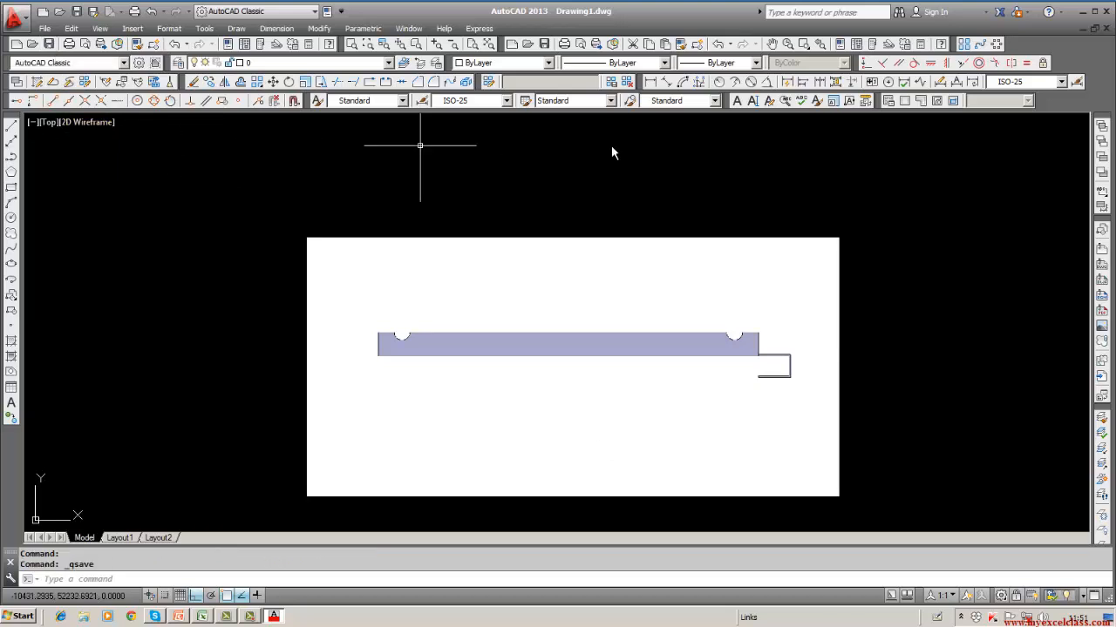
pyautogui.click(1107, 28)
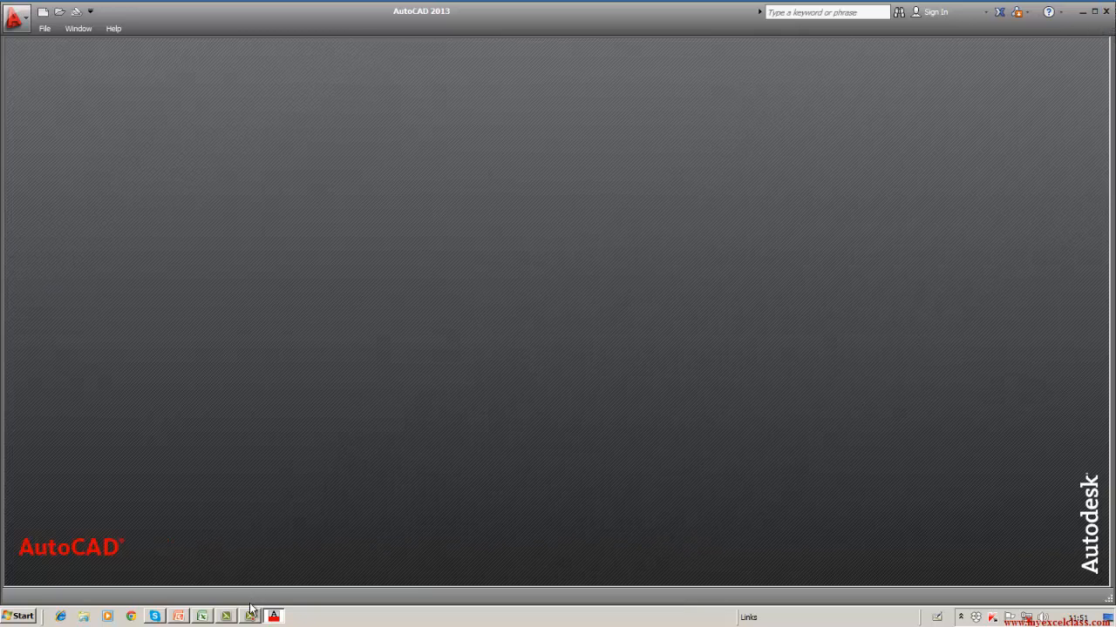
pyautogui.click(44, 29)
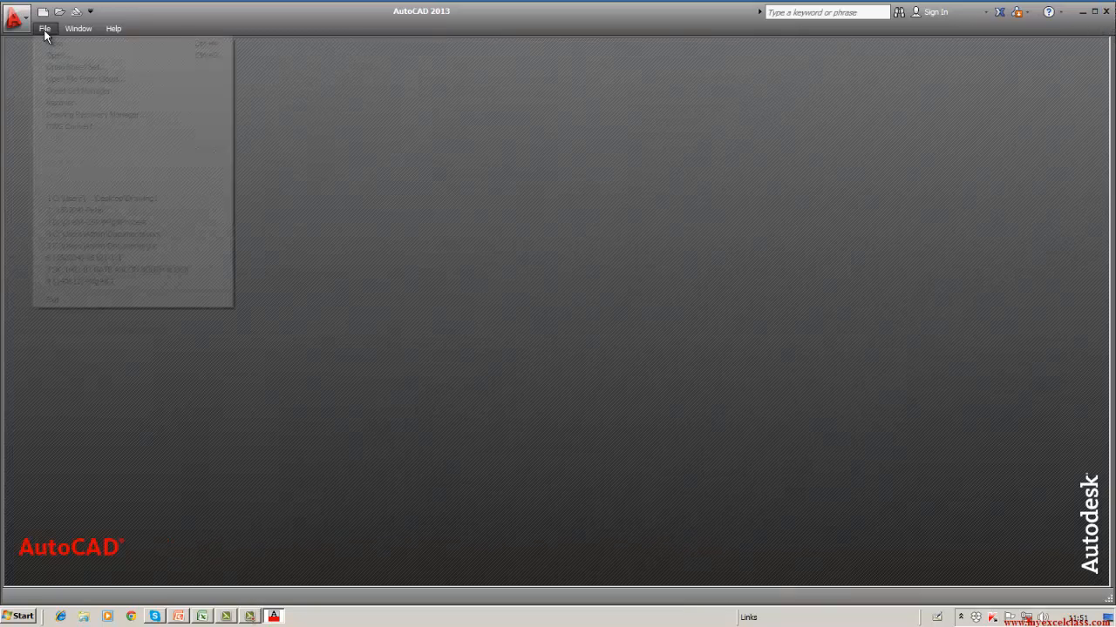
pyautogui.click(50, 55)
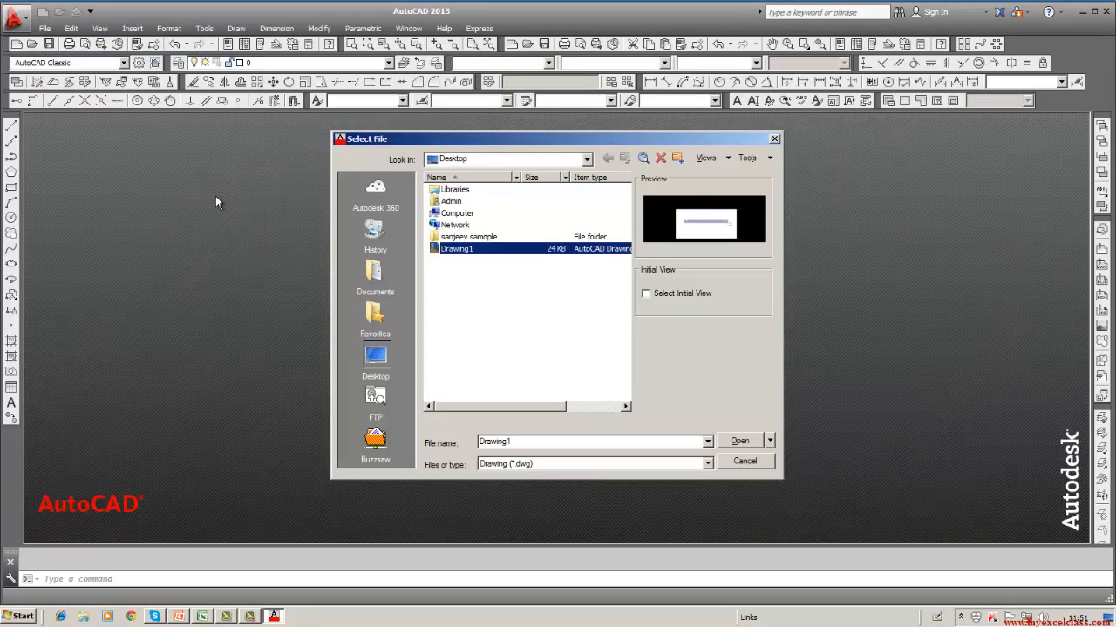
pyautogui.click(587, 159)
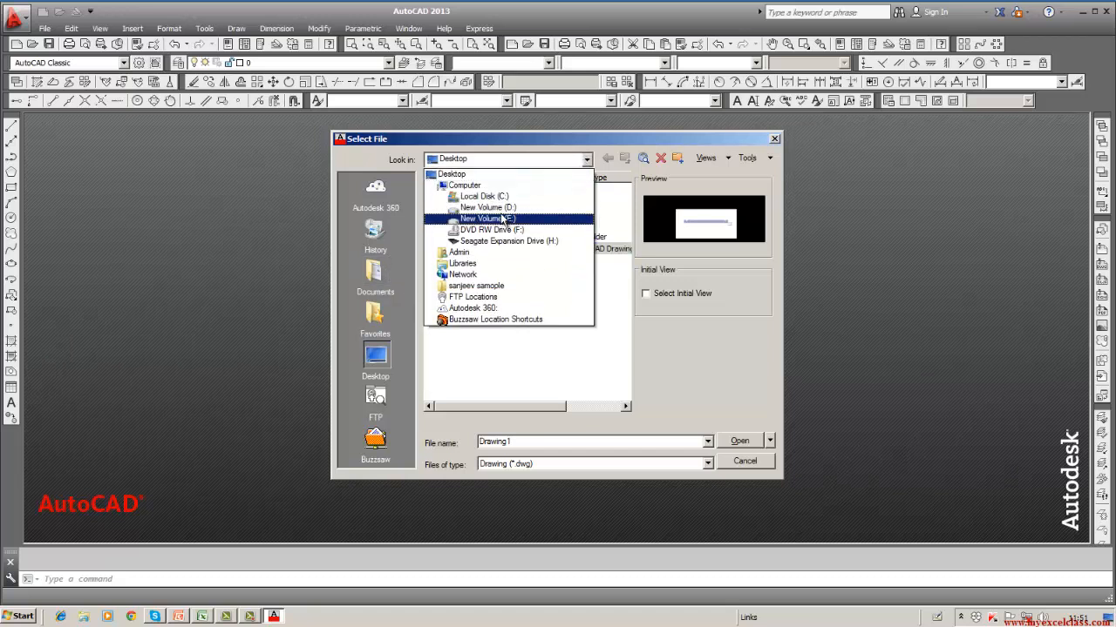
pyautogui.click(502, 219)
pyautogui.doubleClick(457, 202)
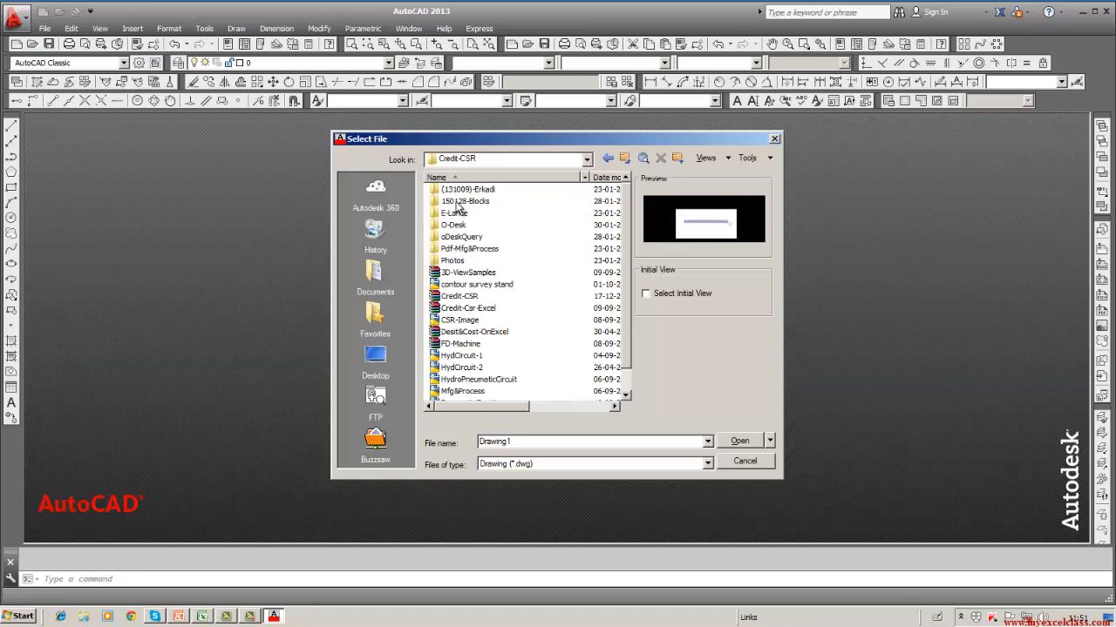
pyautogui.doubleClick(455, 225)
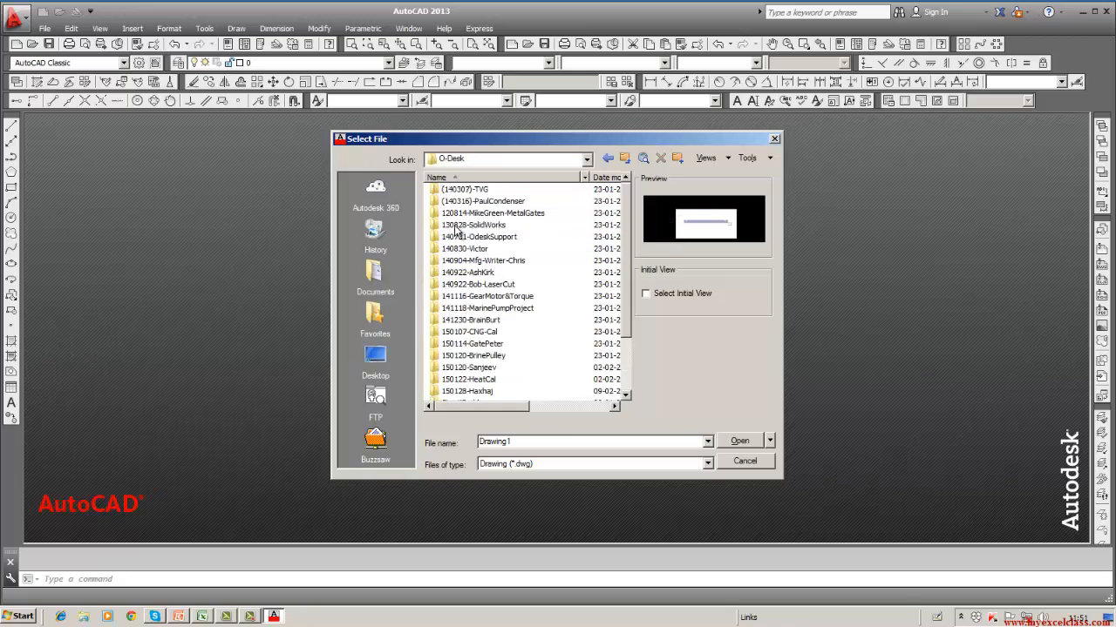
pyautogui.doubleClick(471, 391)
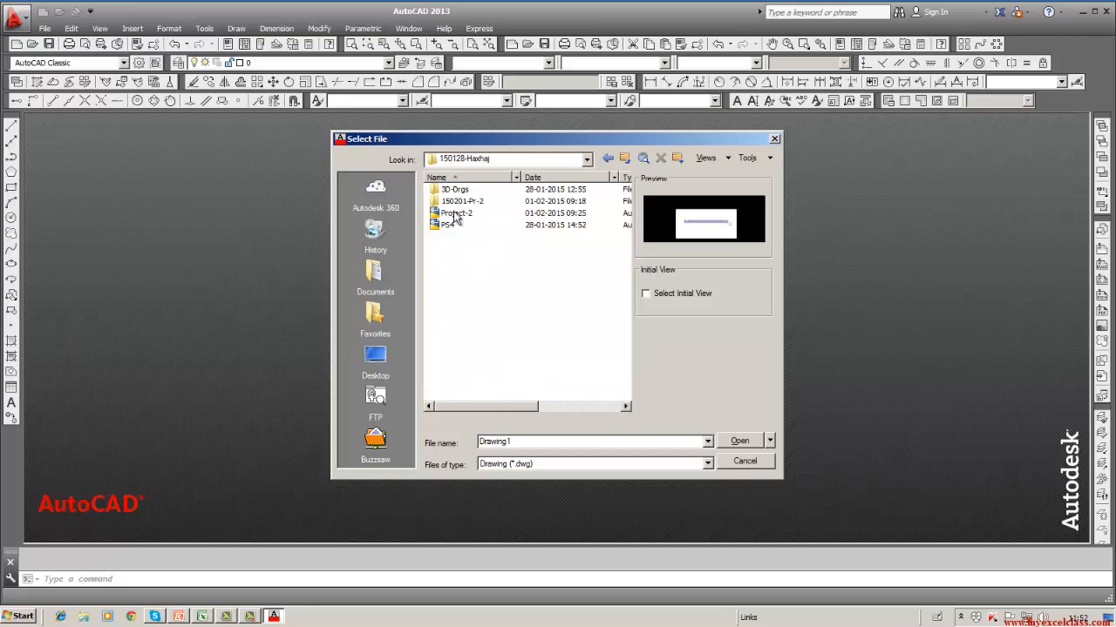
pyautogui.doubleClick(453, 201)
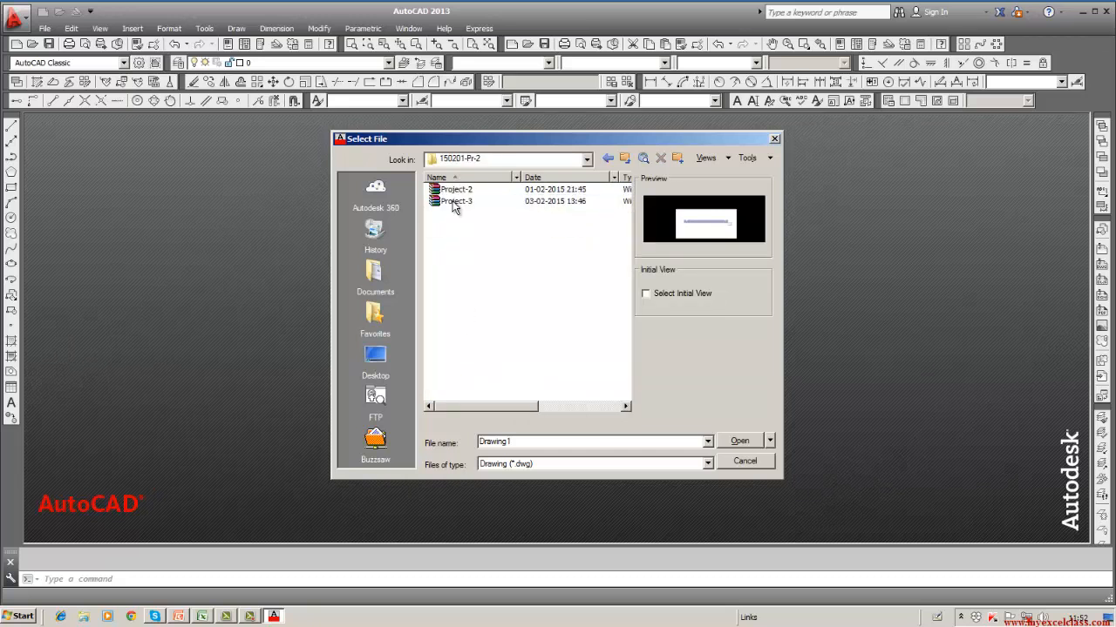
pyautogui.click(607, 158)
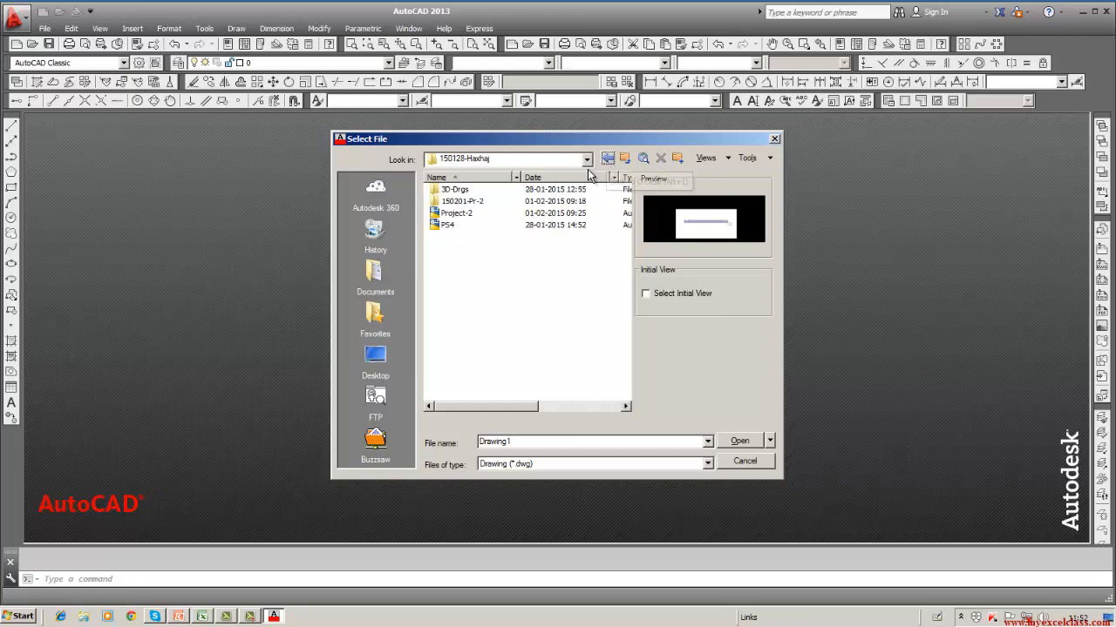
pyautogui.click(742, 462)
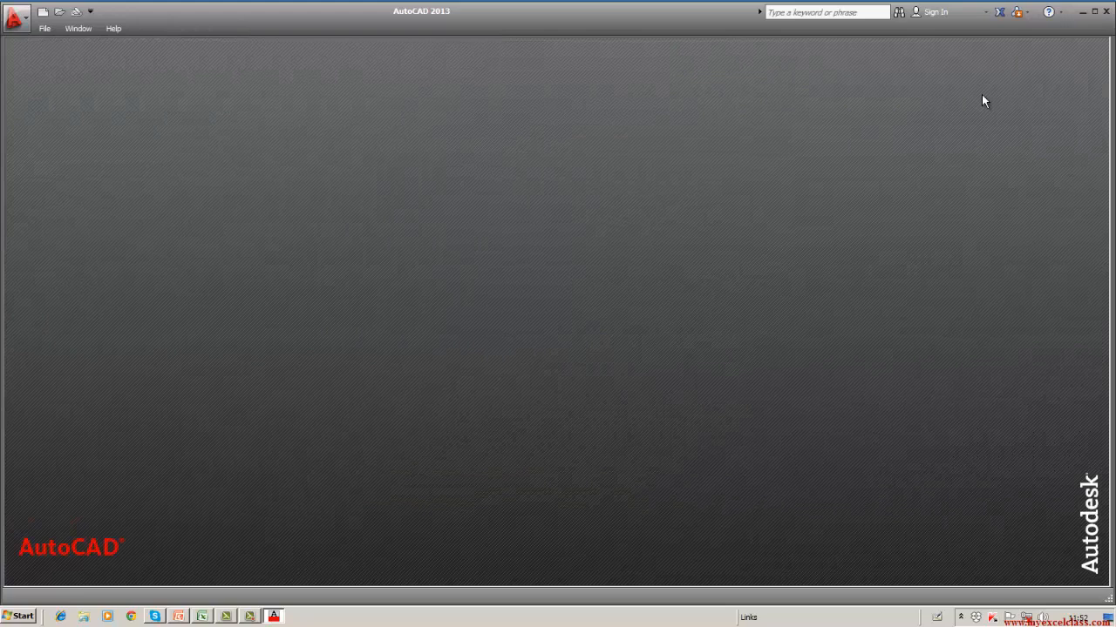
# - Minimize AutoCAD and browse in Windows Explorer to the project's 150201-Pr-2 image folder under Credit-CSR\O-Desk on drive D
pyautogui.click(1080, 12)
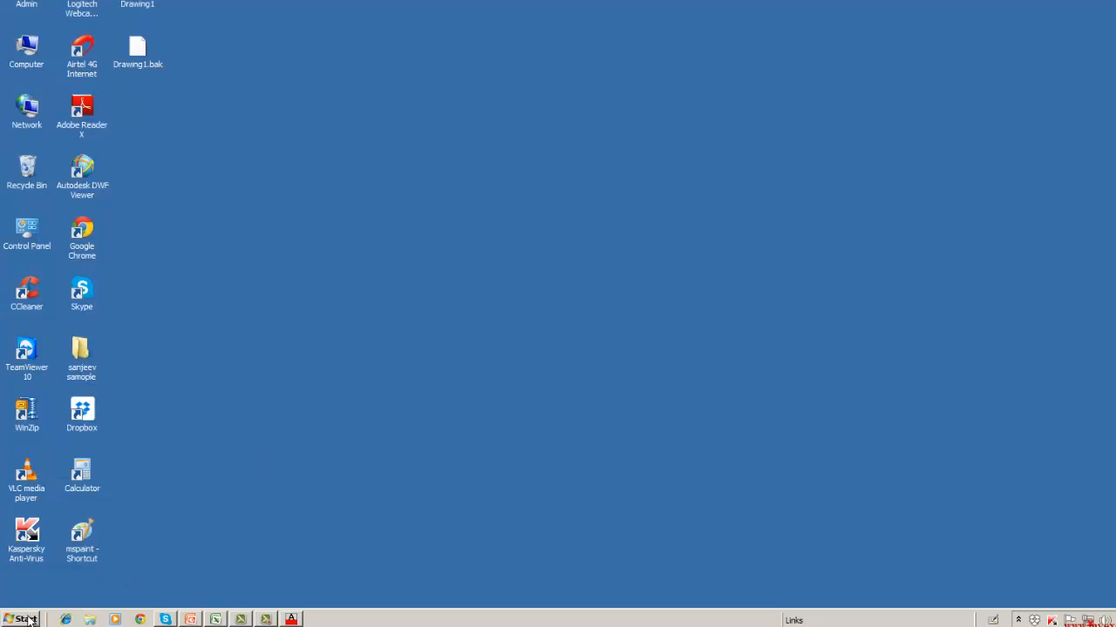
pyautogui.click(82, 620)
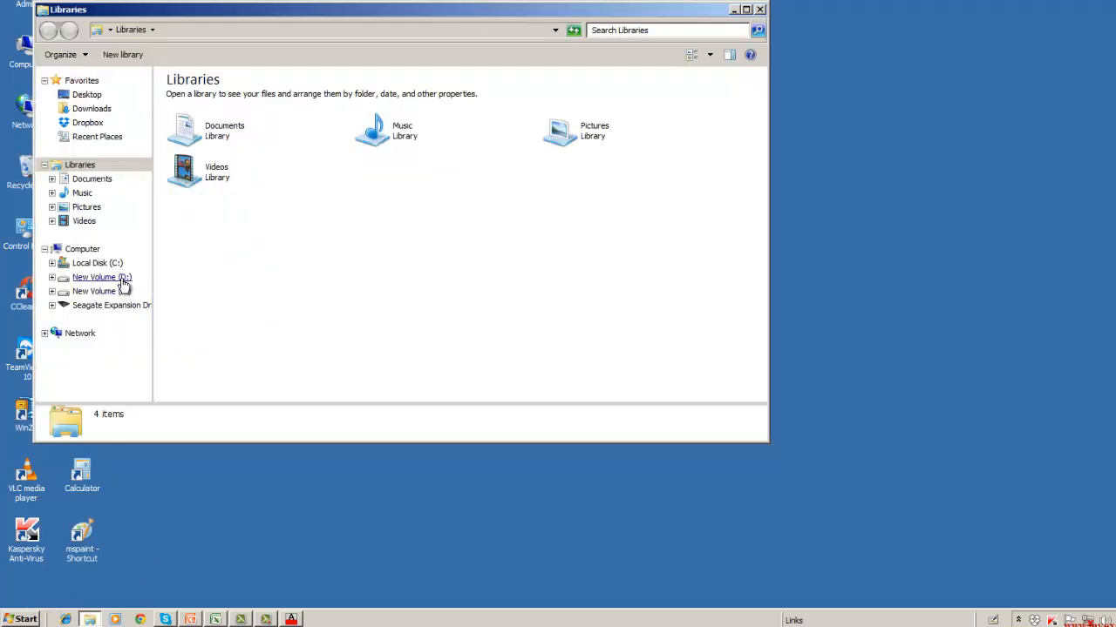
pyautogui.click(118, 279)
pyautogui.doubleClick(213, 114)
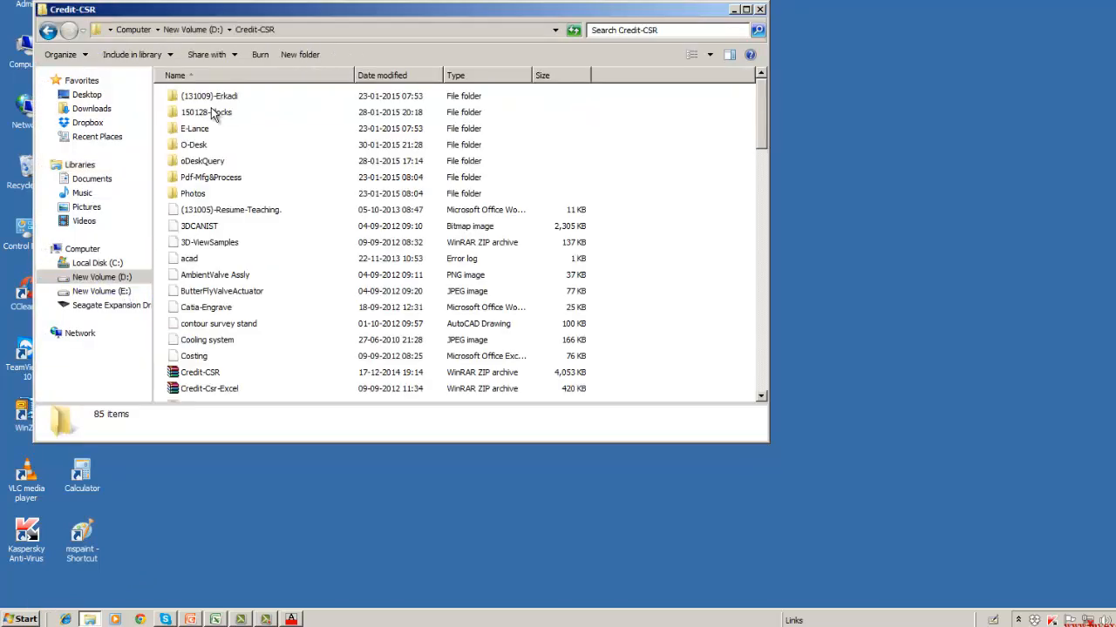
pyautogui.doubleClick(206, 145)
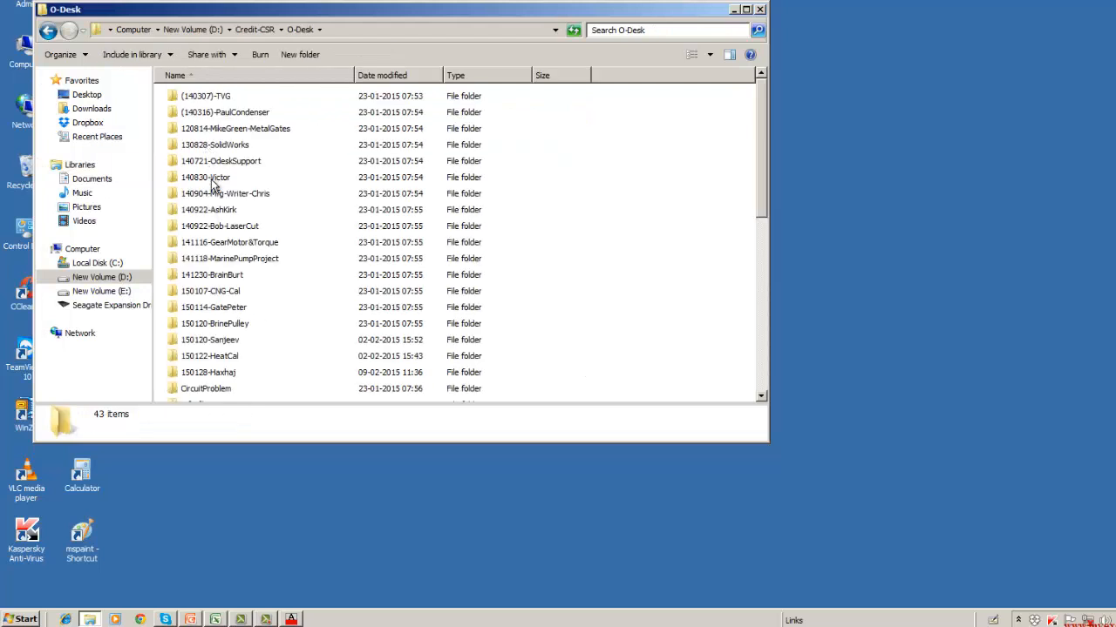
pyautogui.doubleClick(215, 372)
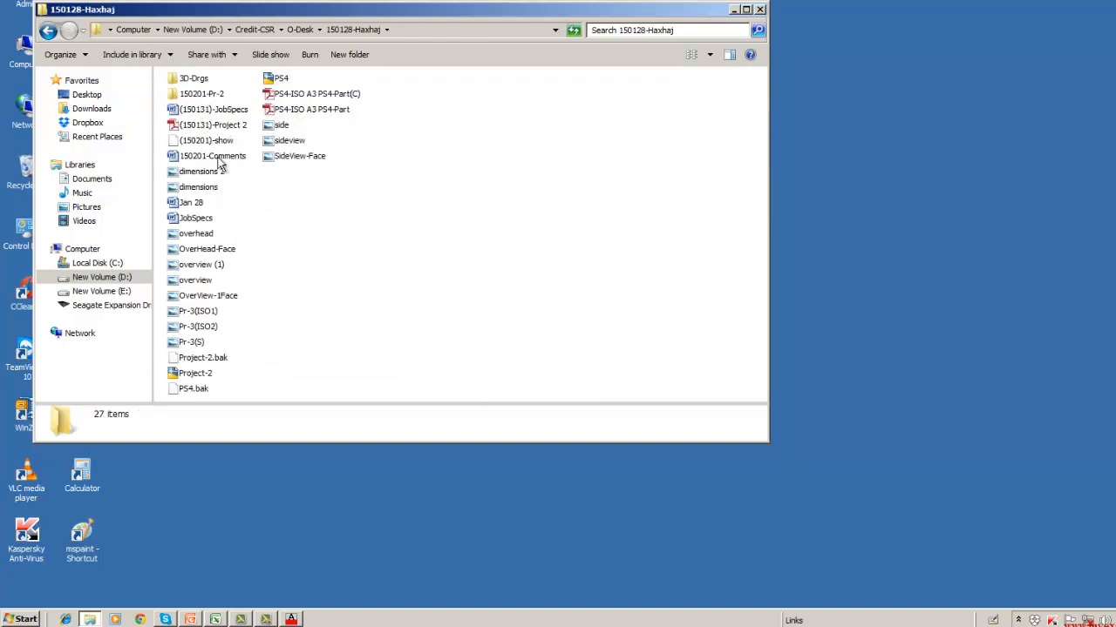
pyautogui.doubleClick(206, 96)
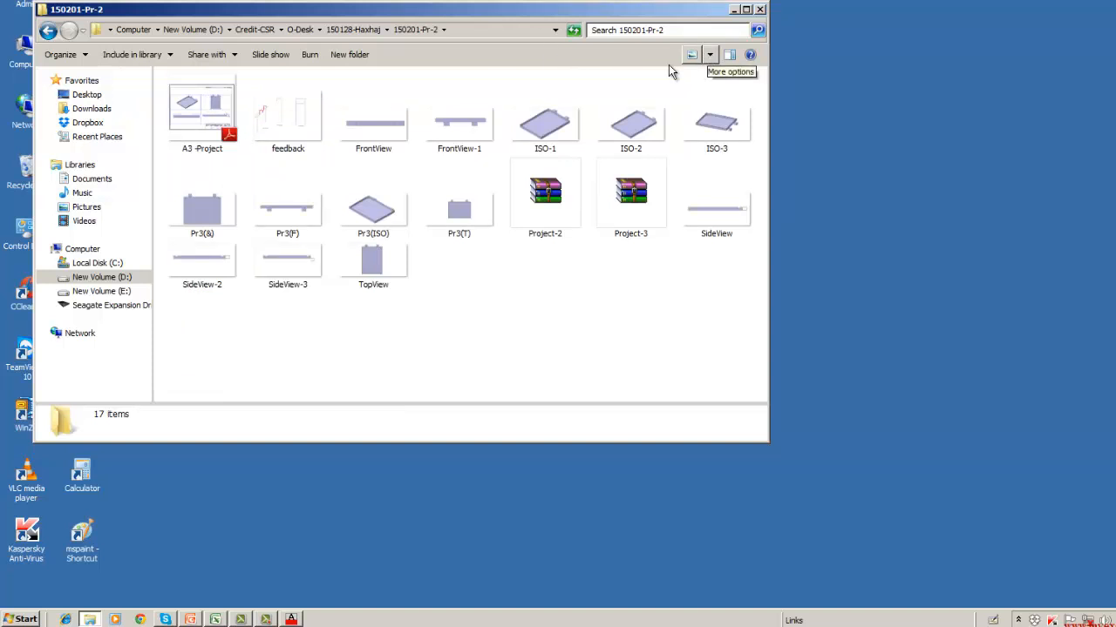
# - Delete the FrontView-1 JPEG from the 150201-Pr-2 folder, sending it to the Recycle Bin
pyautogui.click(446, 133)
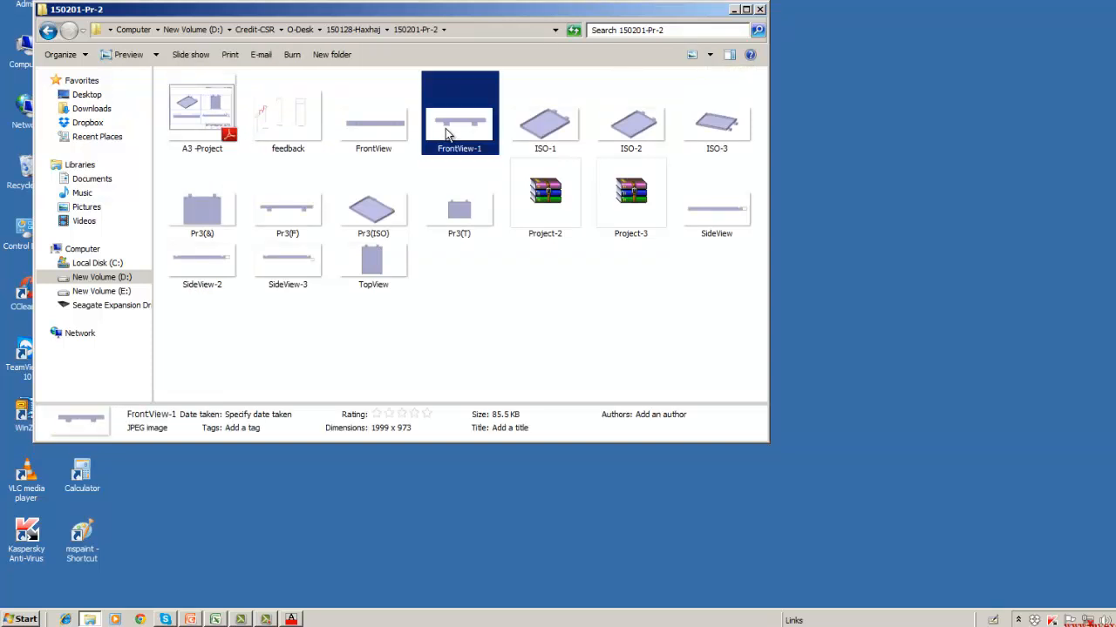
pyautogui.rightClick(446, 133)
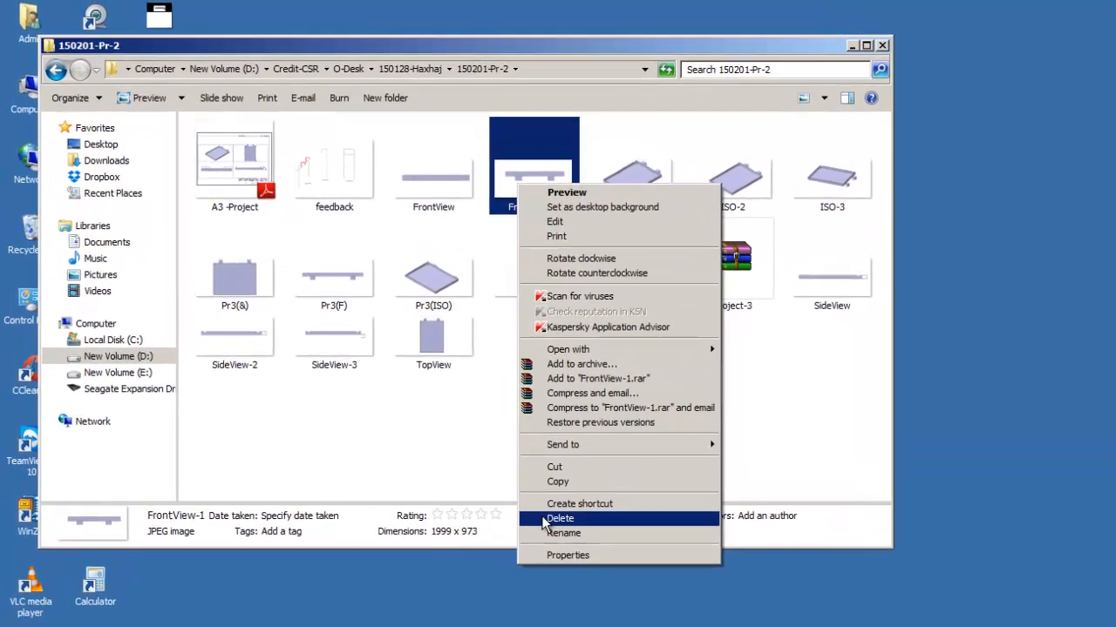
pyautogui.click(510, 462)
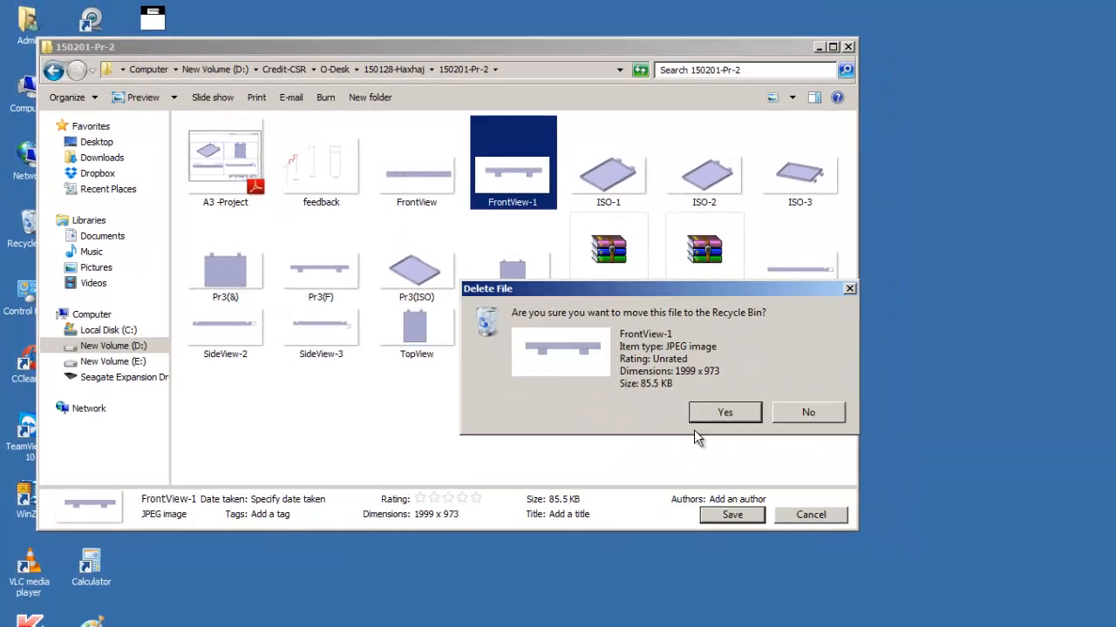
pyautogui.click(721, 413)
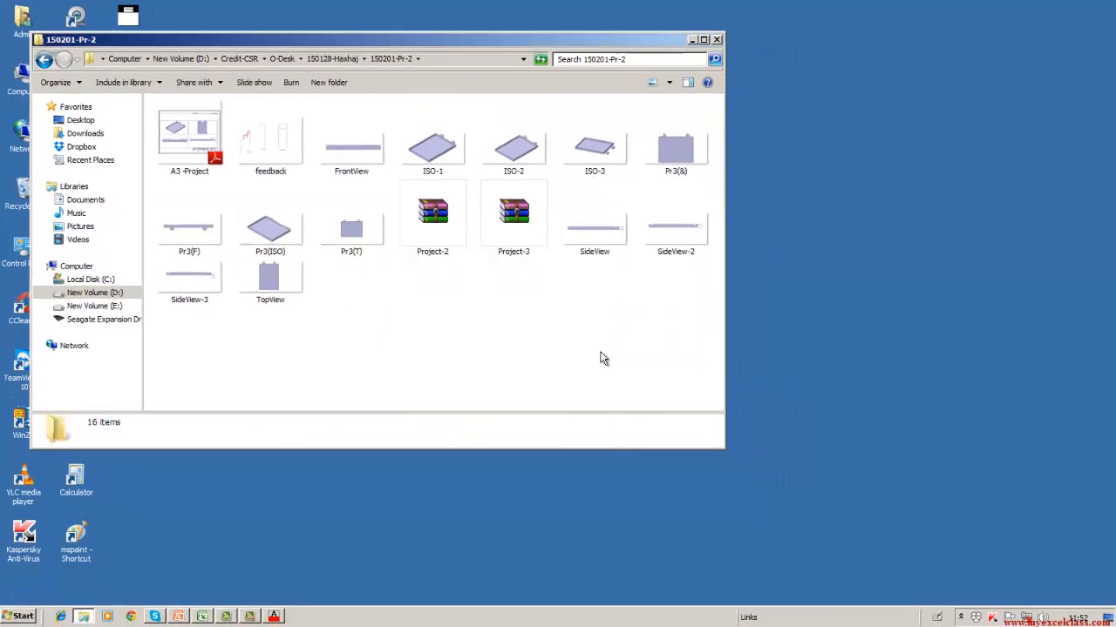
# - Close the folder window and reopen the Drawing1 drawing from the desktop in AutoCAD
pyautogui.click(716, 41)
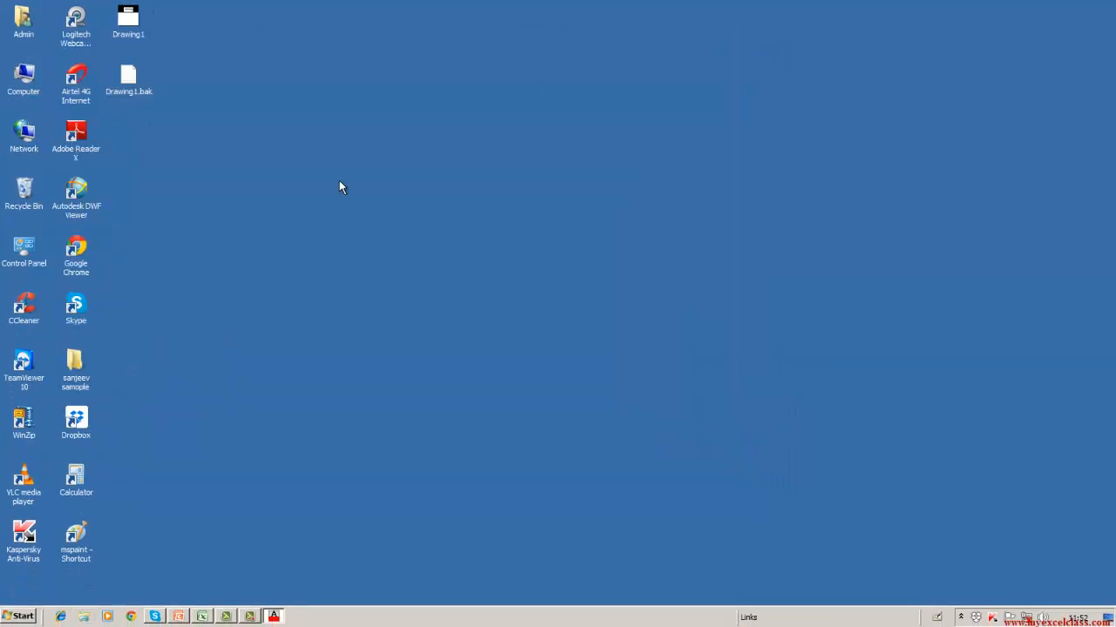
pyautogui.click(130, 24)
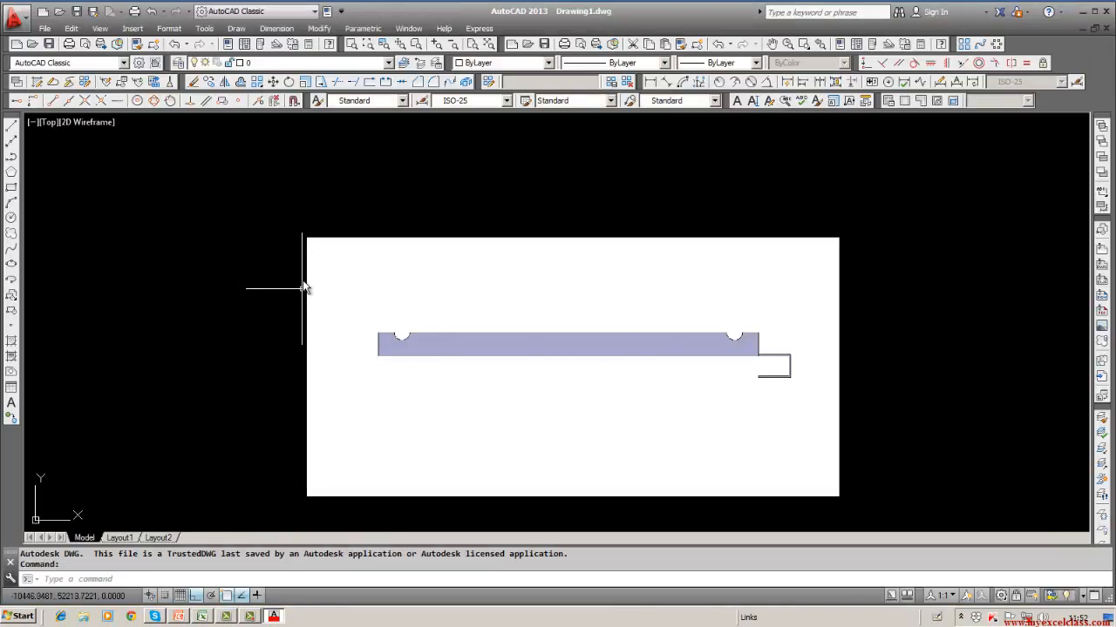
pyautogui.click(1106, 27)
pyautogui.click(1103, 13)
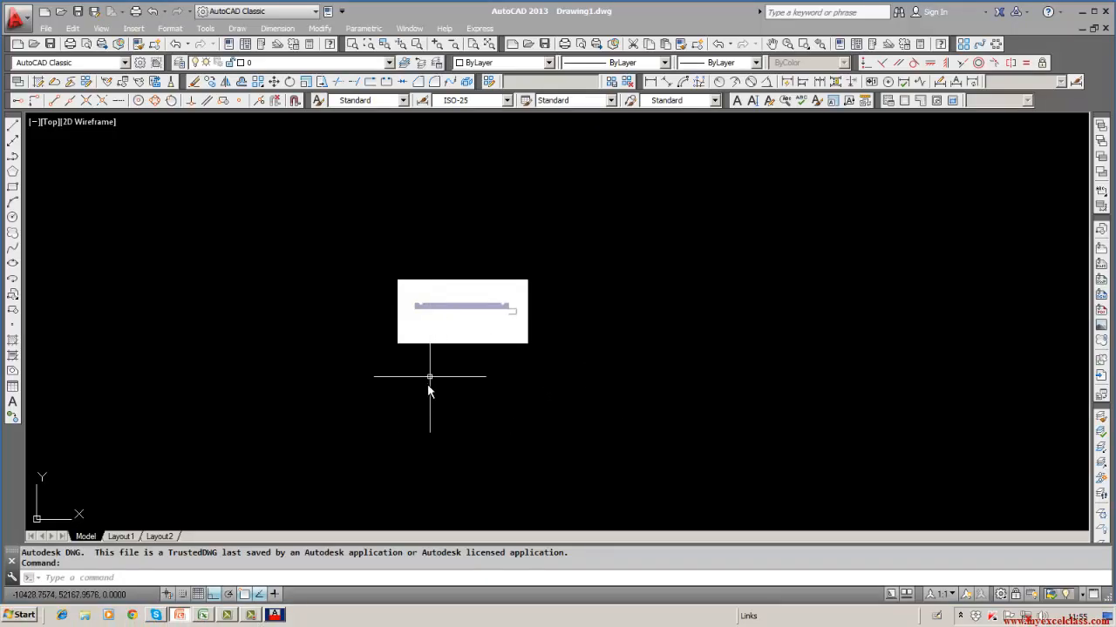
pyautogui.click(273, 620)
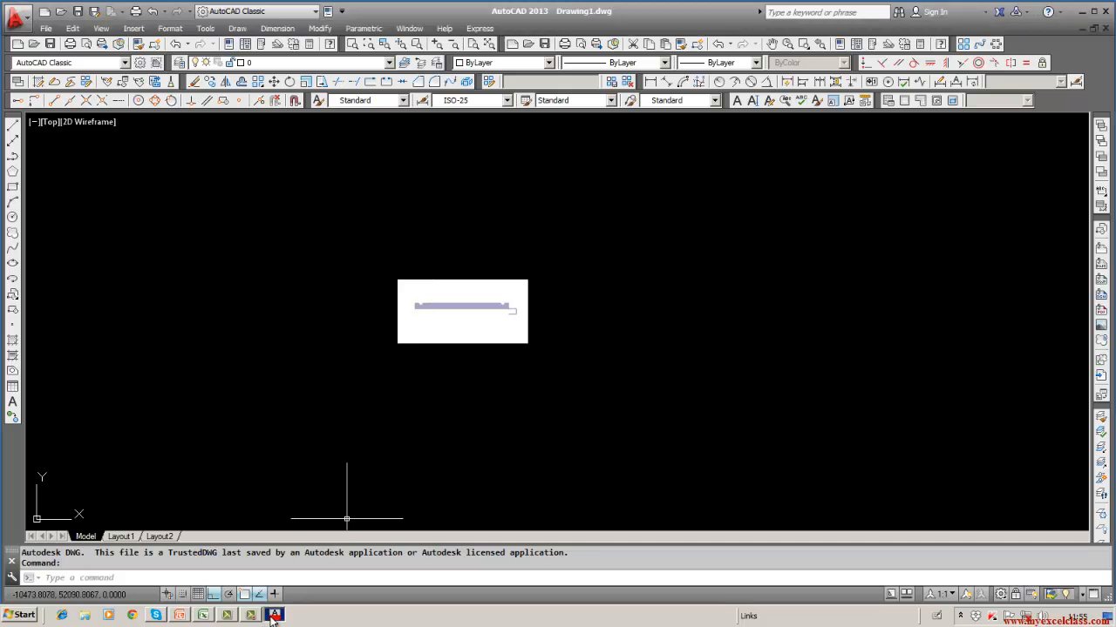
pyautogui.click(273, 620)
pyautogui.click(273, 621)
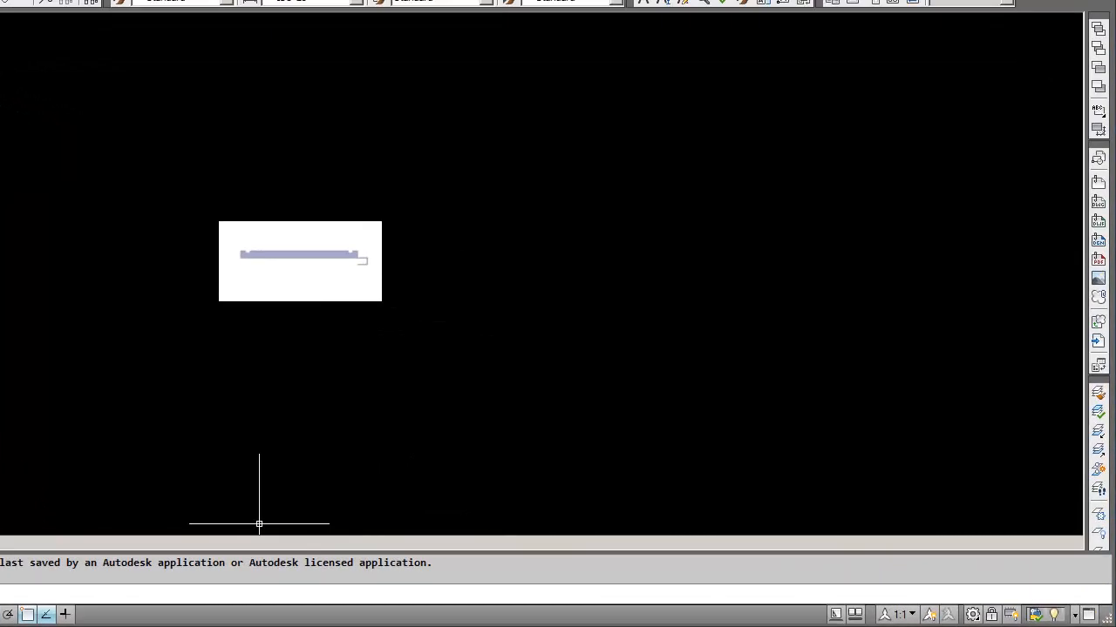
pyautogui.click(163, 626)
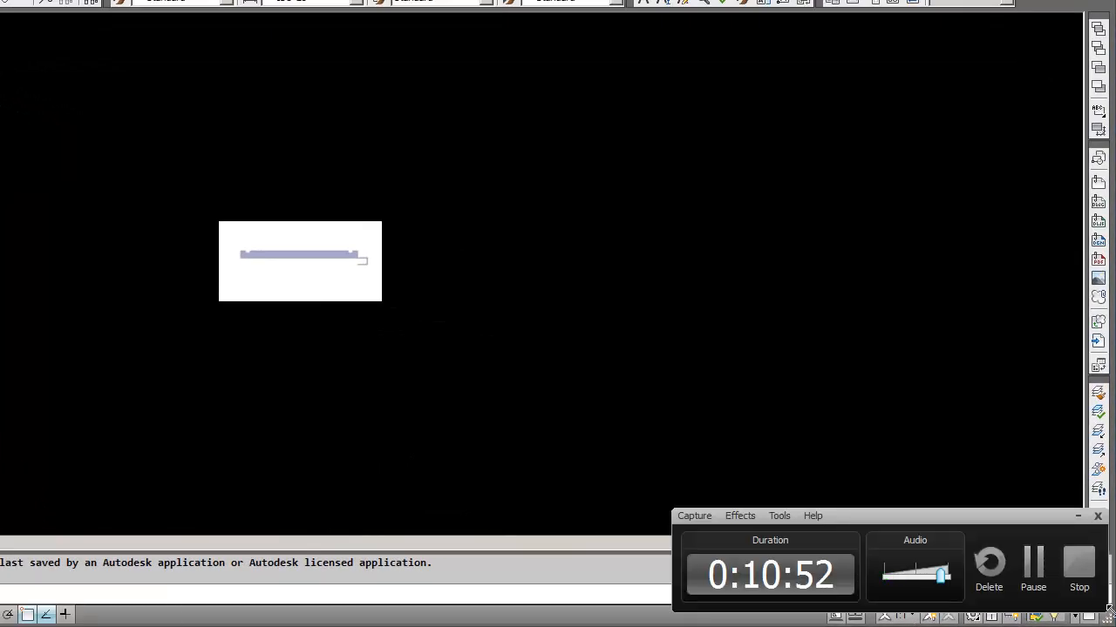
pyautogui.click(1078, 517)
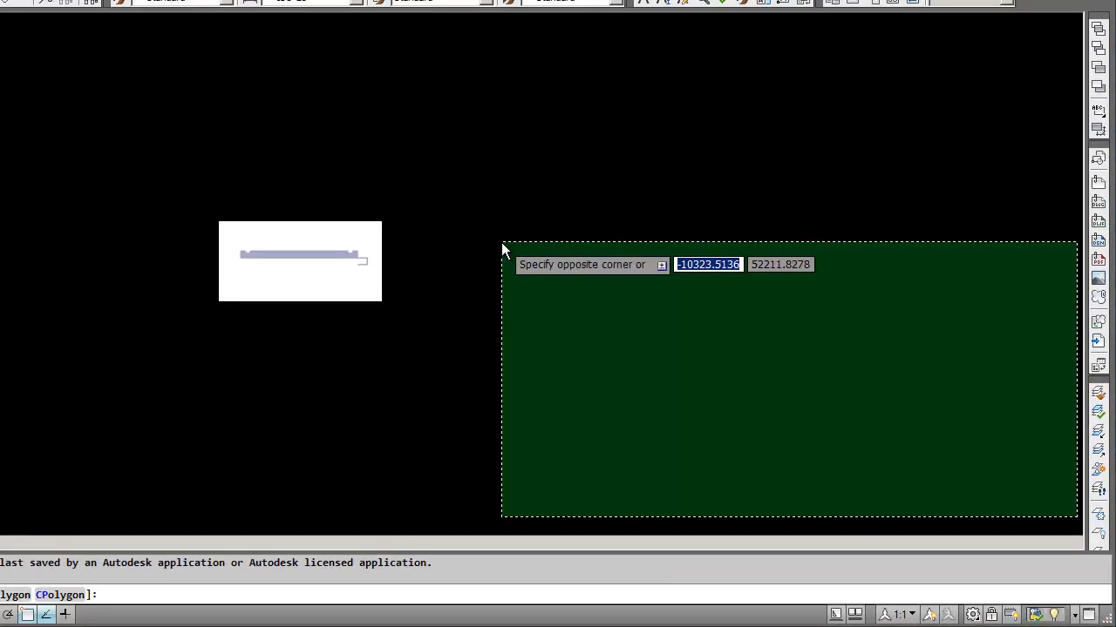
pyautogui.press('Escape')
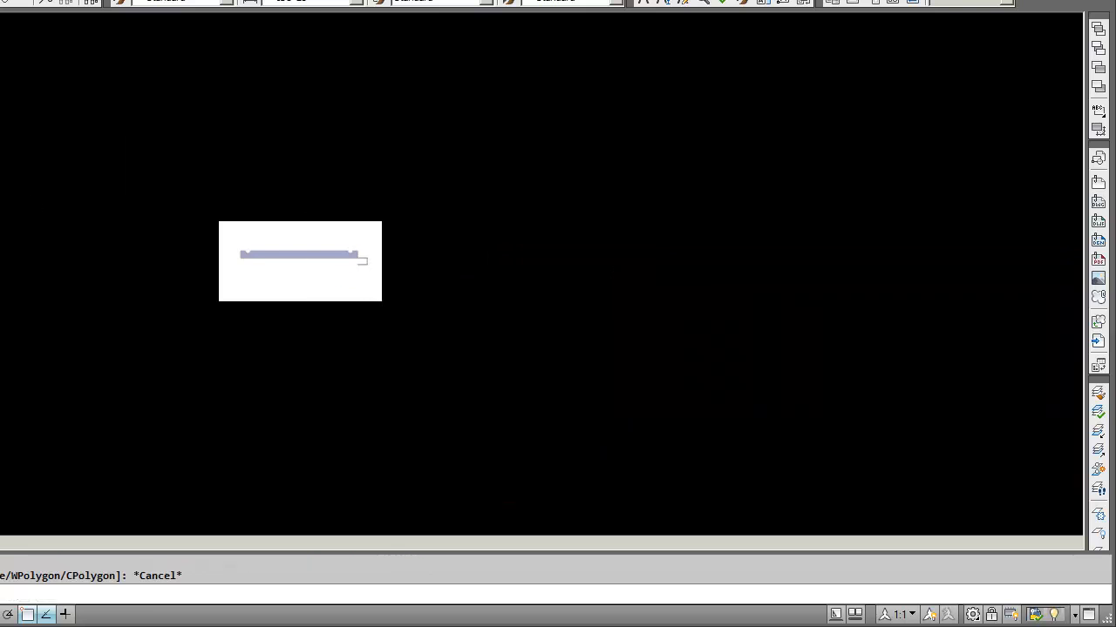
# - Erase the attached SideView-3 image from model space by selecting it with a window
pyautogui.write('e')
pyautogui.press('Return')
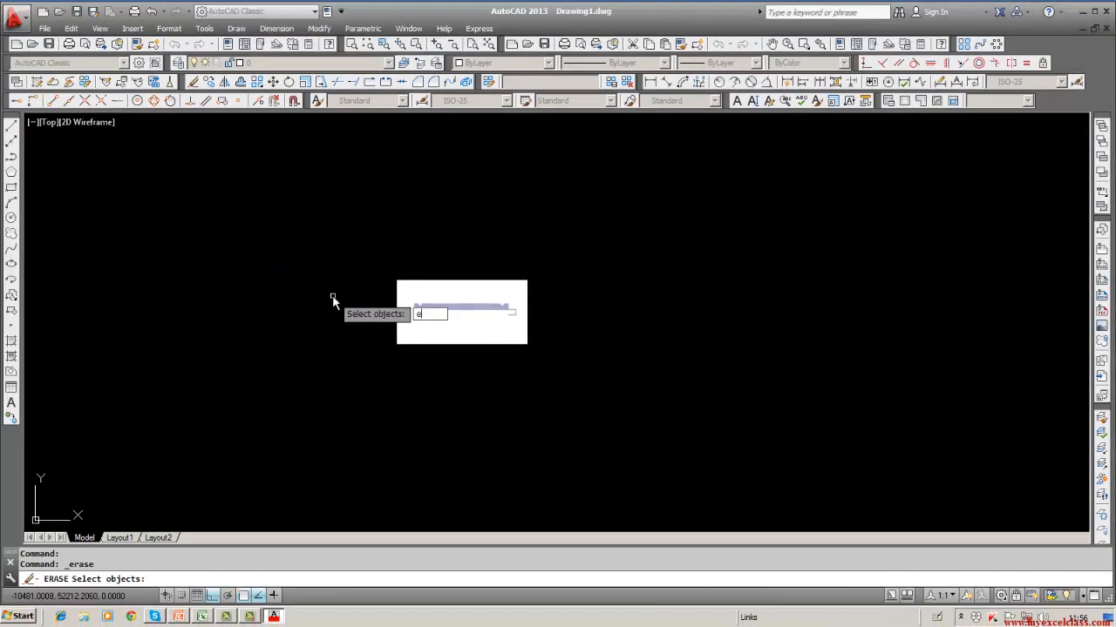
pyautogui.click(341, 226)
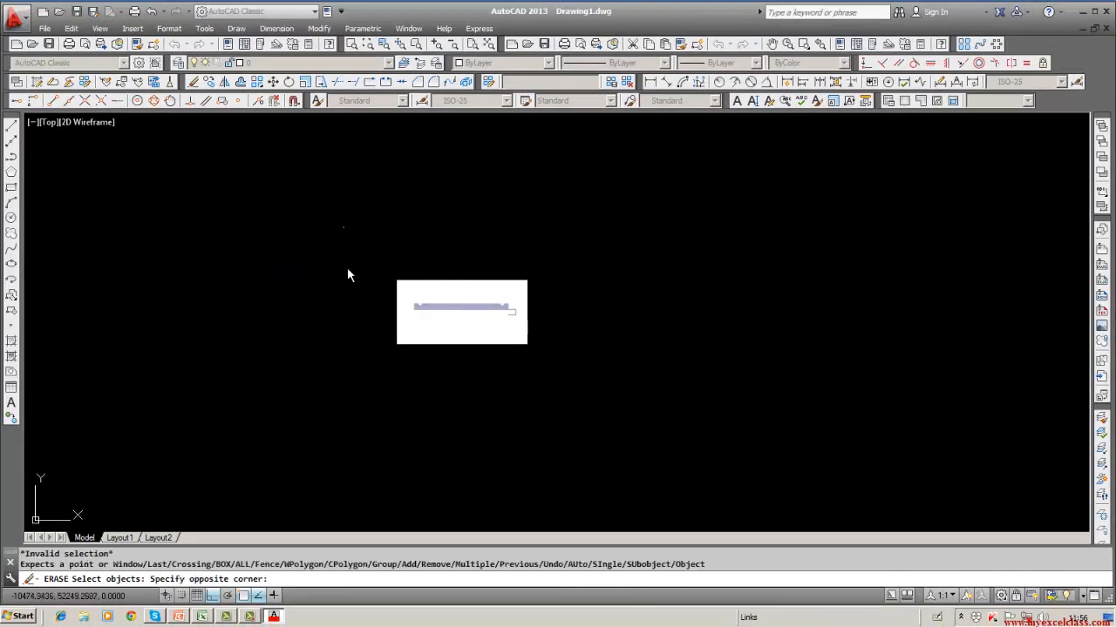
pyautogui.click(567, 425)
pyautogui.press('Return')
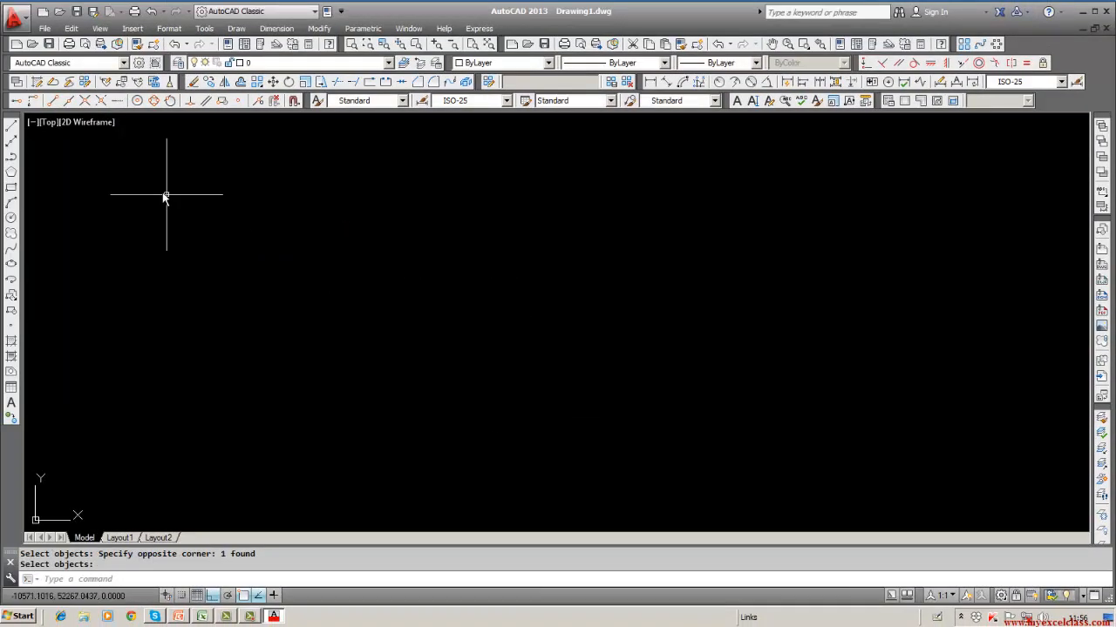
# - Attach the A3 -Project PDF from the 150201-Pr-2 folder as an underlay with full path and scale 1, picking its insertion point on screen
pyautogui.click(138, 29)
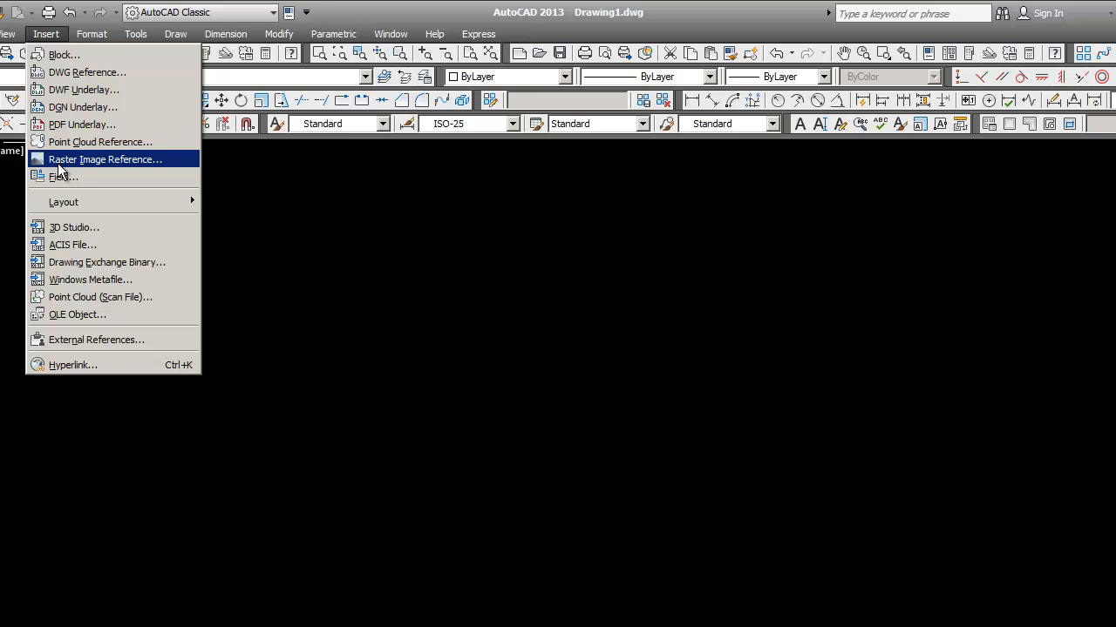
pyautogui.click(83, 127)
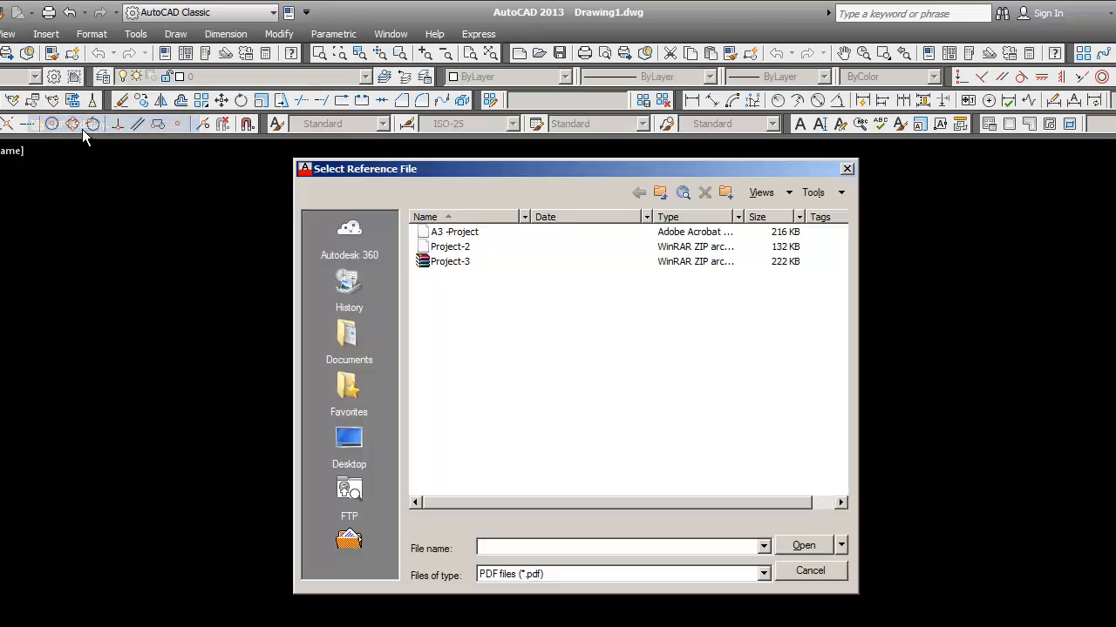
pyautogui.click(471, 234)
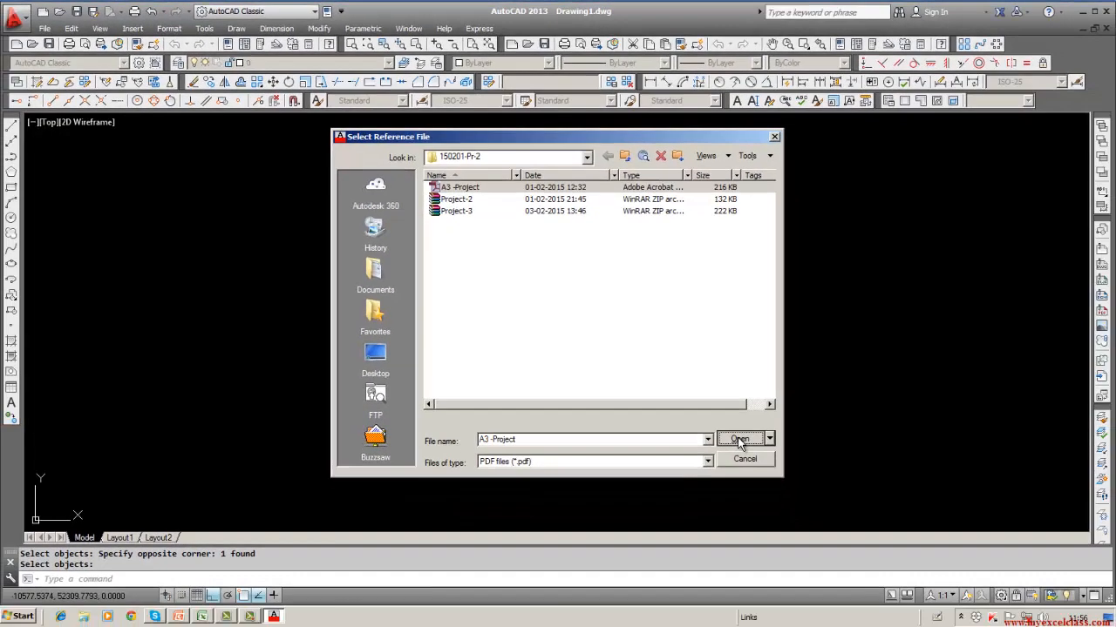
pyautogui.click(804, 545)
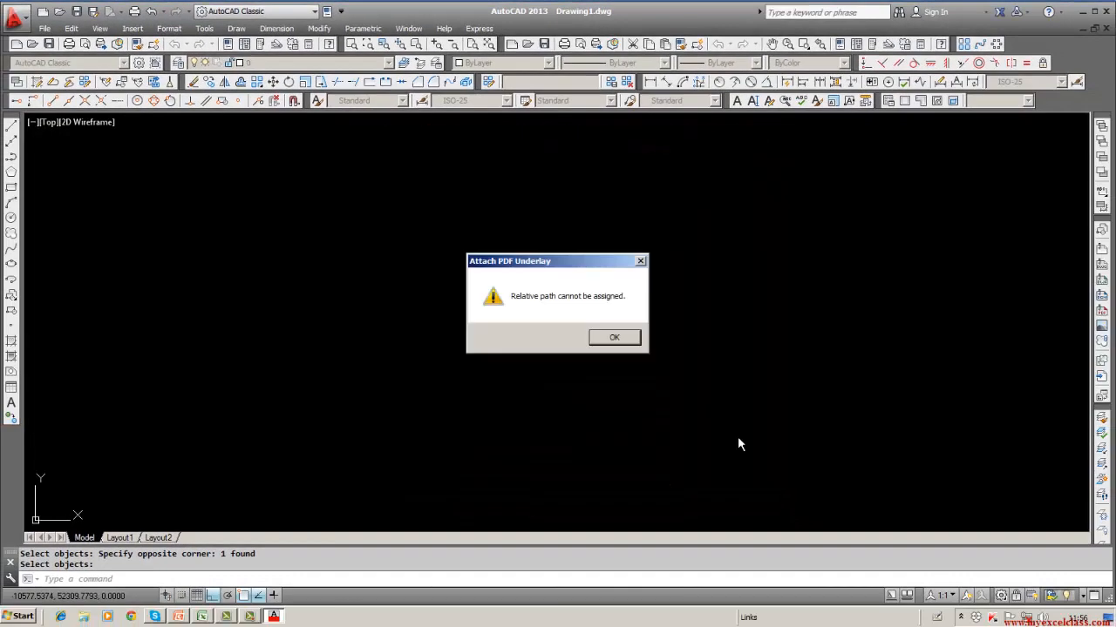
pyautogui.click(633, 339)
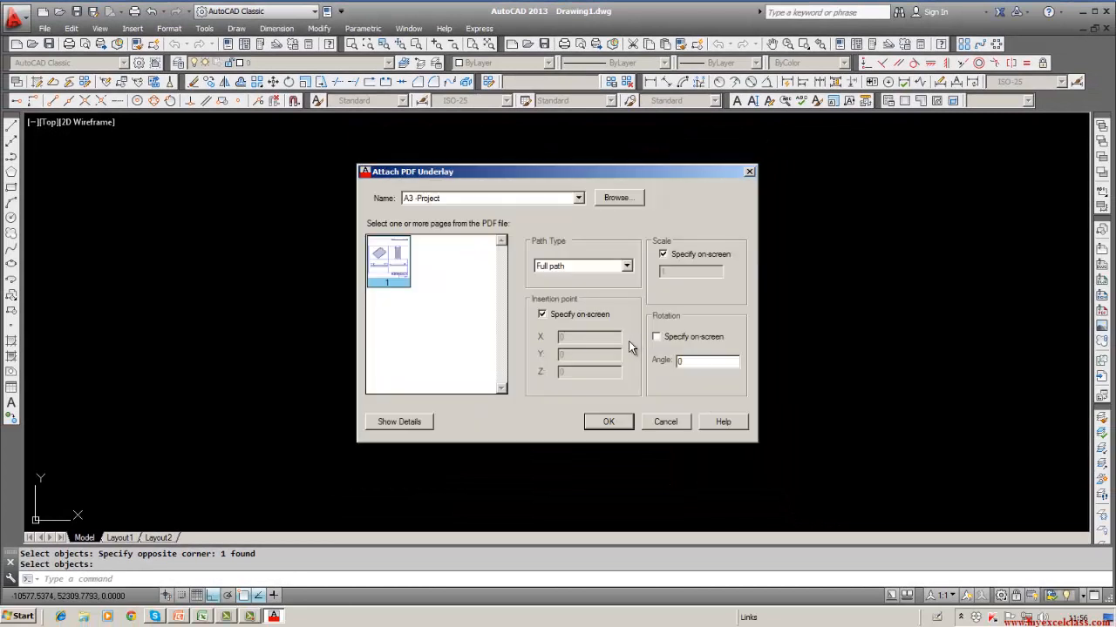
pyautogui.click(608, 423)
pyautogui.click(604, 416)
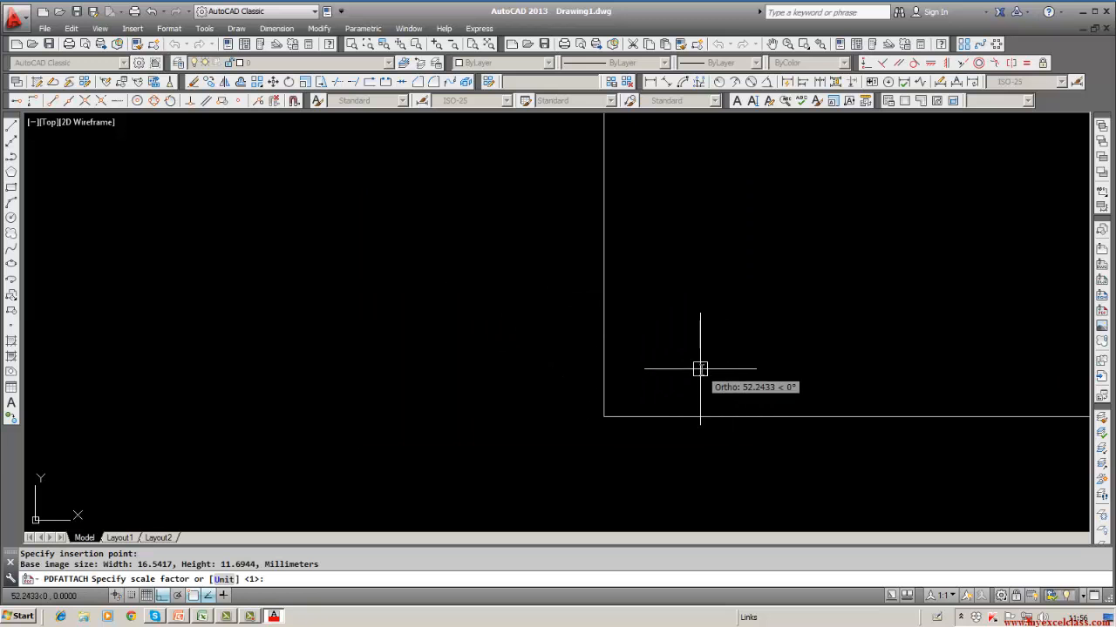
pyautogui.press('Return')
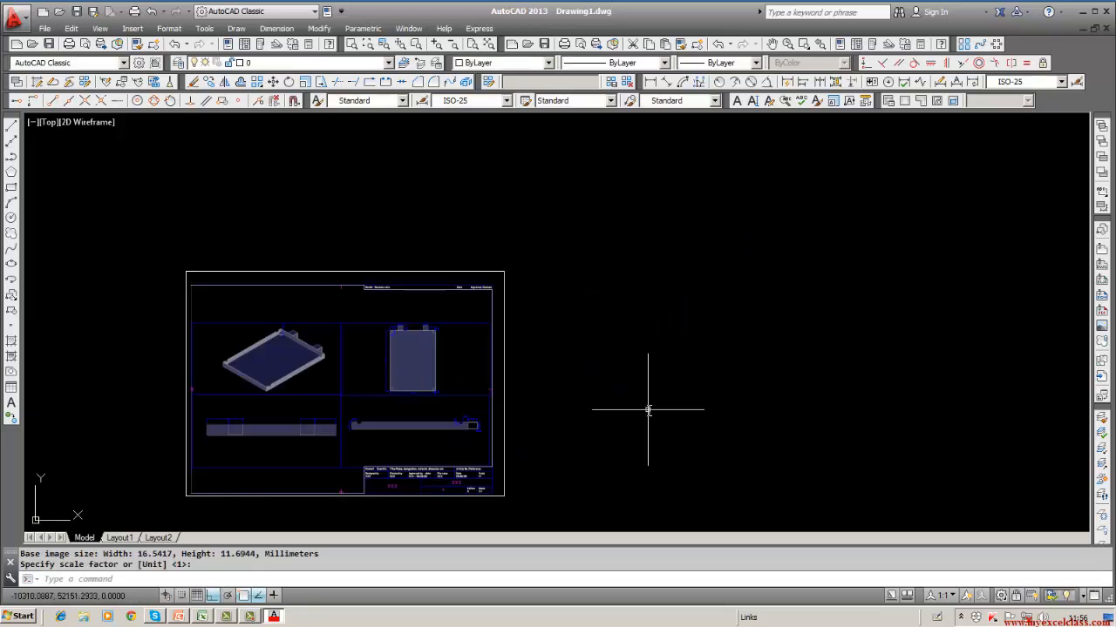
pyautogui.moveTo(665, 391); pyautogui.dragTo(779, 355, button='middle')
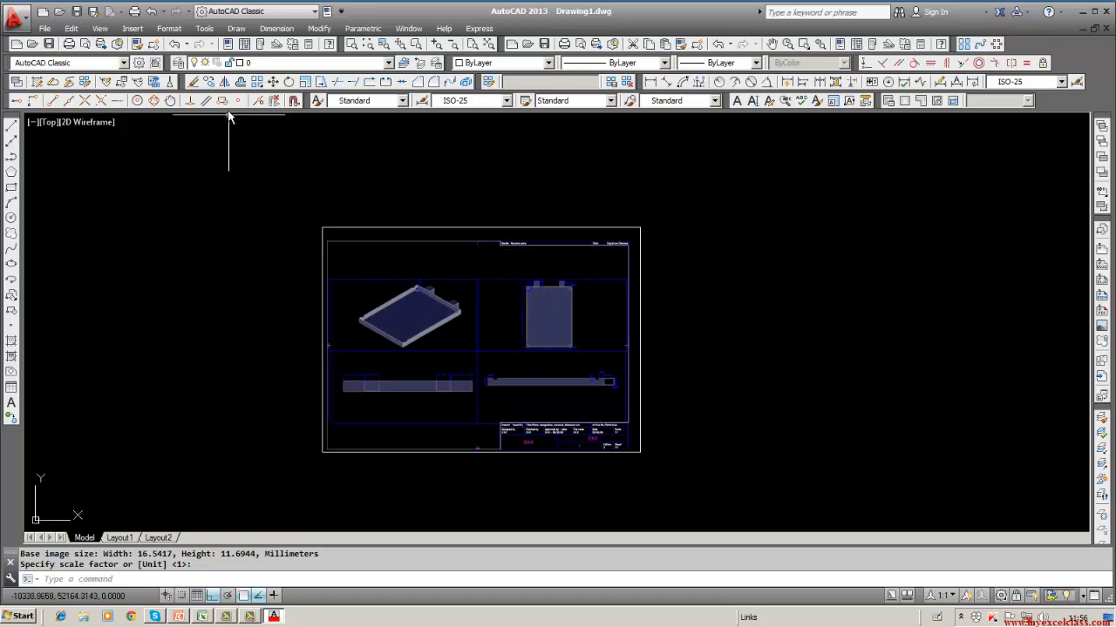
# - Erase the PDF underlay by picking its frame
pyautogui.click(193, 83)
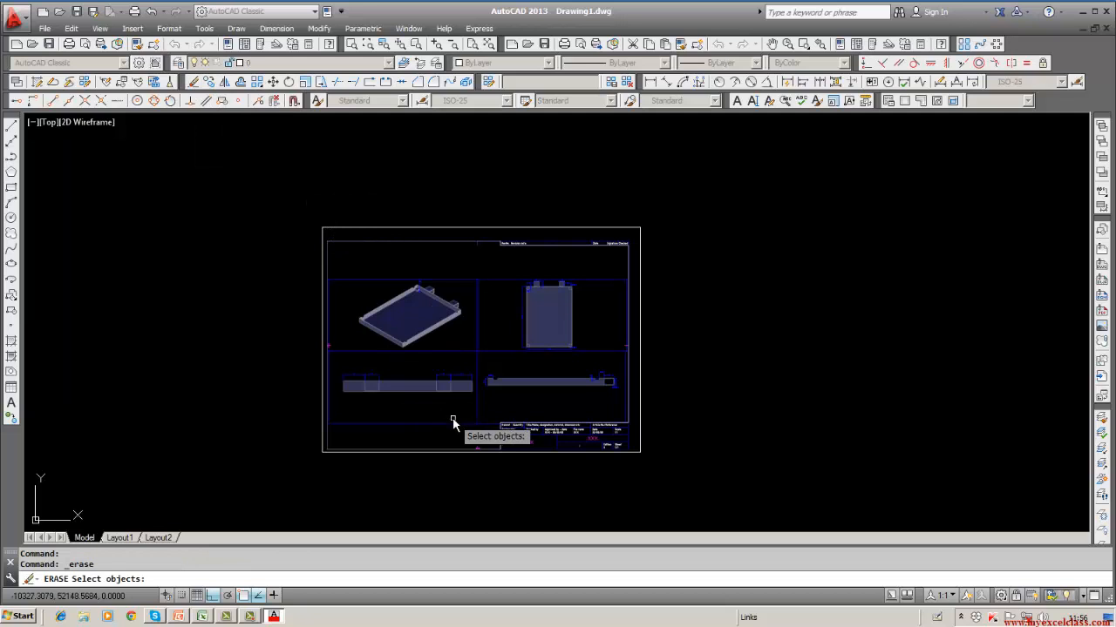
pyautogui.scroll(5, 452, 418)
pyautogui.scroll(-7, 452, 418)
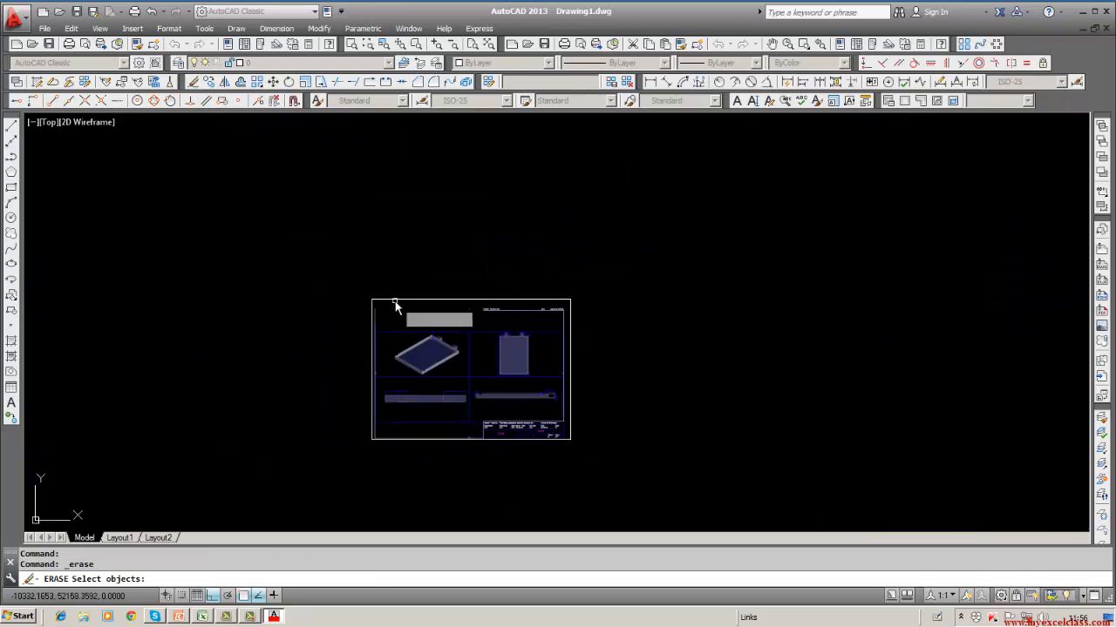
pyautogui.click(394, 302)
pyautogui.press('Return')
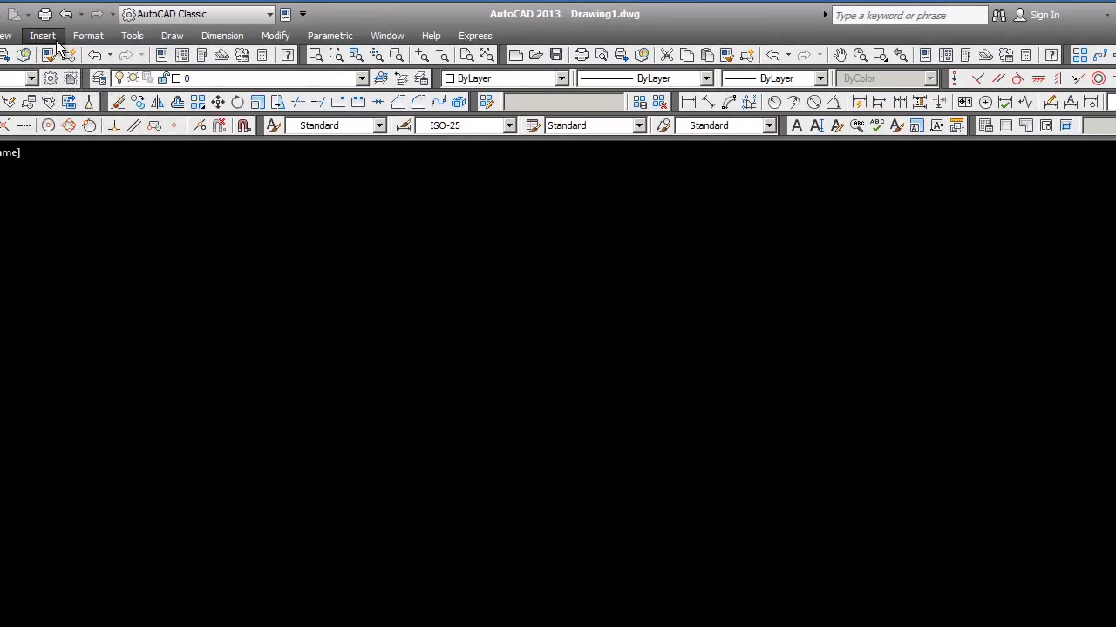
# - Try to attach the PS4 drawing as a DWG reference from the parent folder of 150201-Pr-2 under O-Desk
pyautogui.click(43, 36)
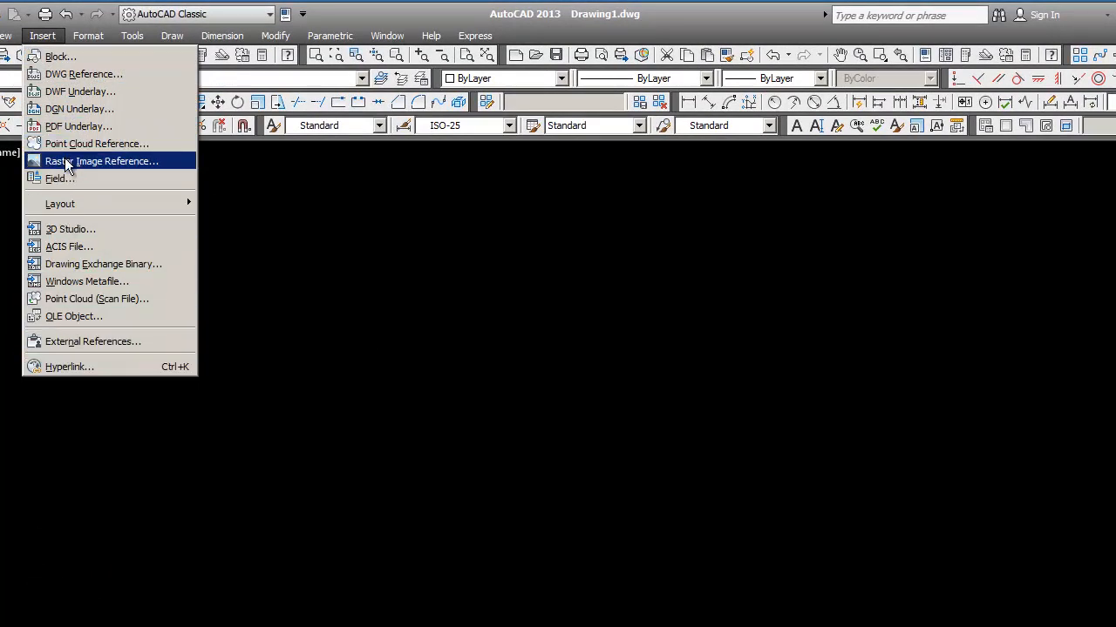
pyautogui.click(70, 76)
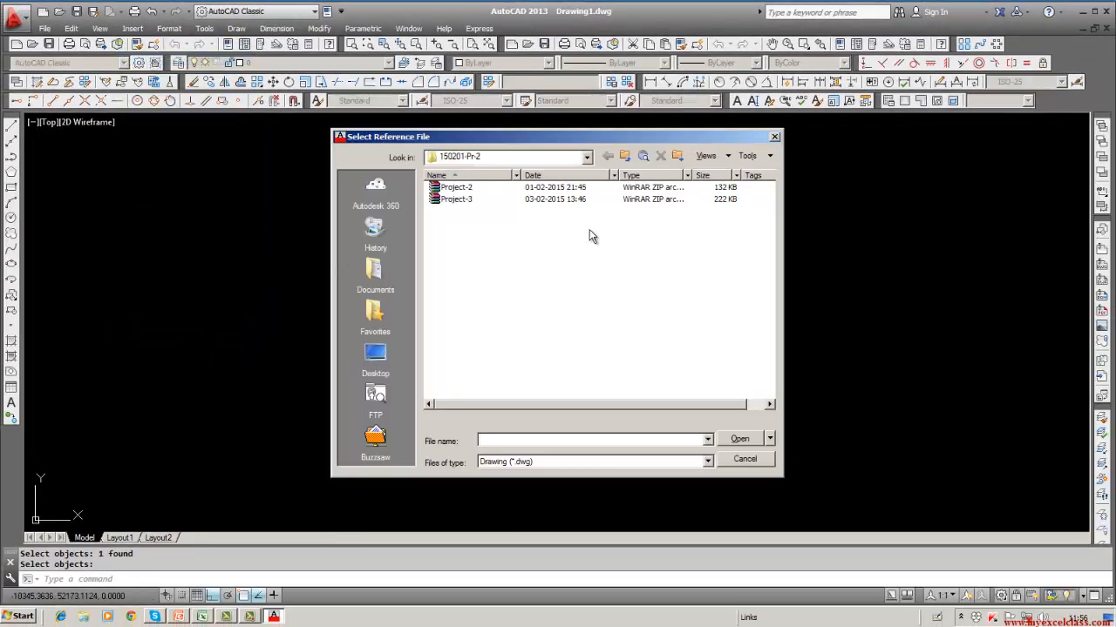
pyautogui.click(587, 157)
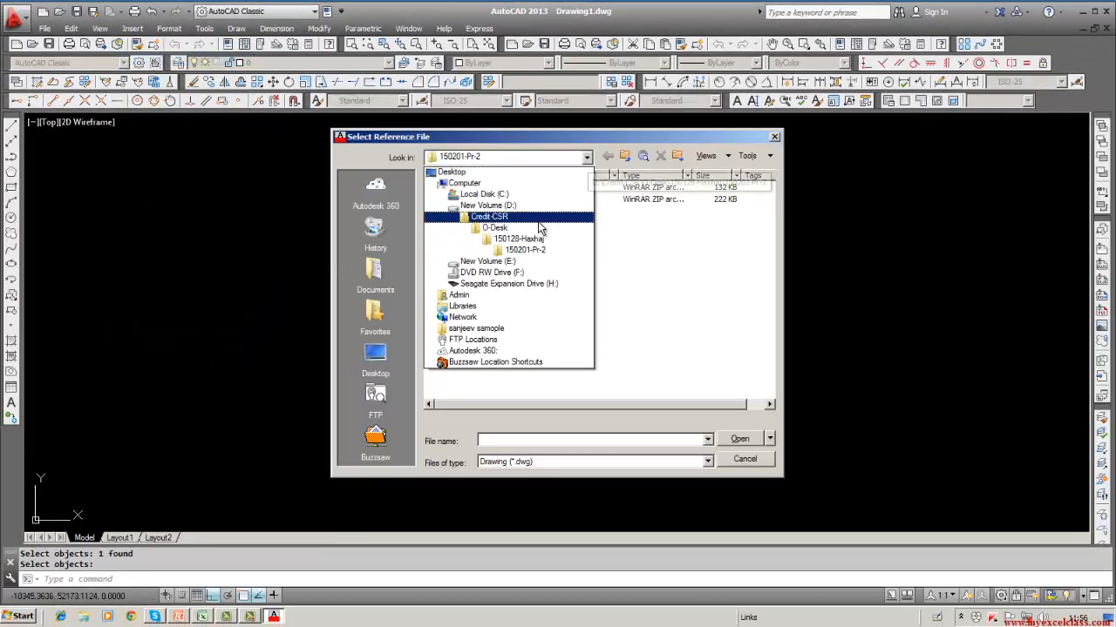
pyautogui.click(494, 229)
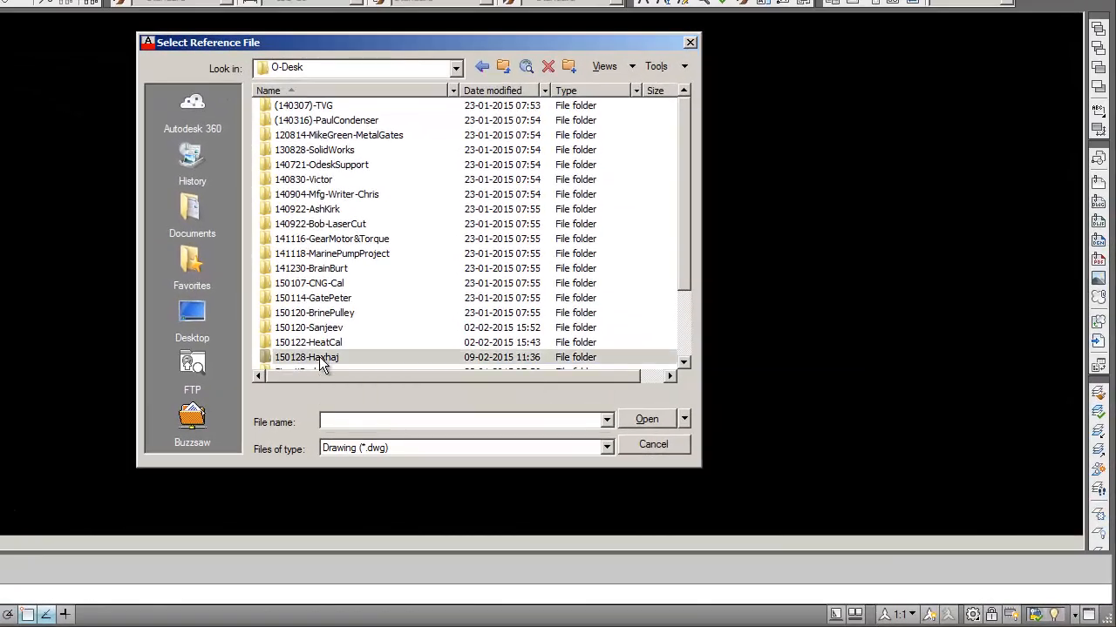
pyautogui.doubleClick(319, 357)
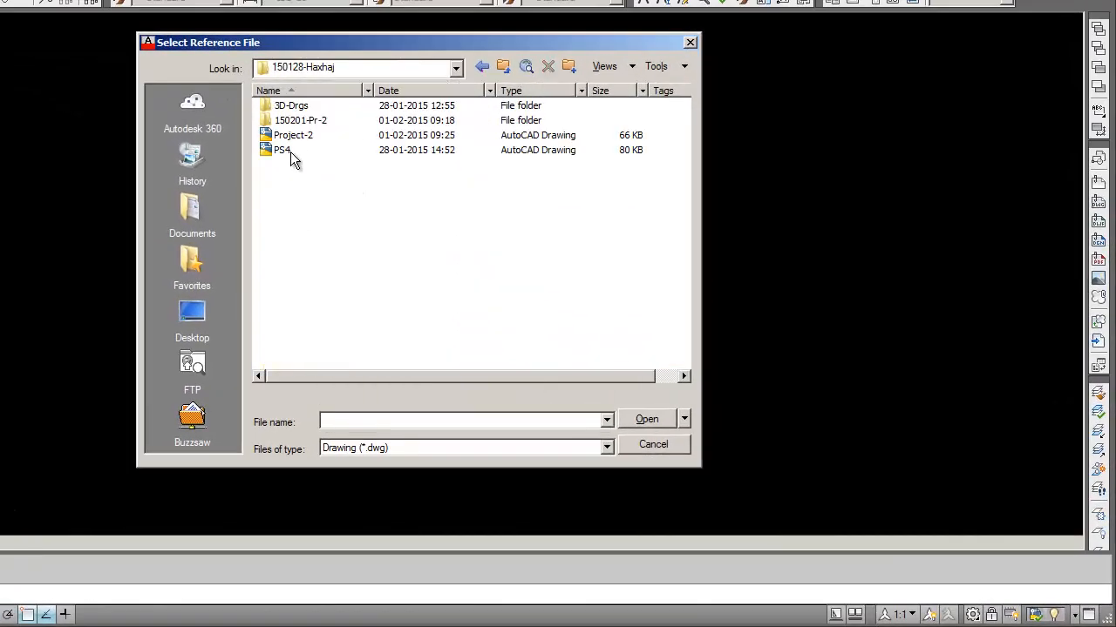
pyautogui.doubleClick(291, 122)
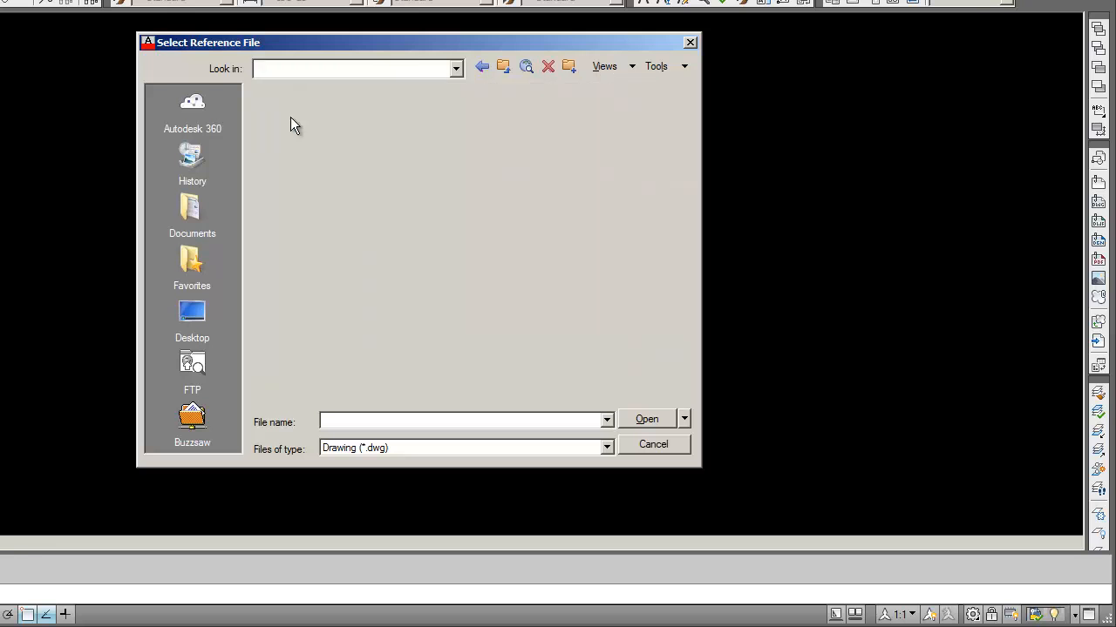
pyautogui.click(481, 68)
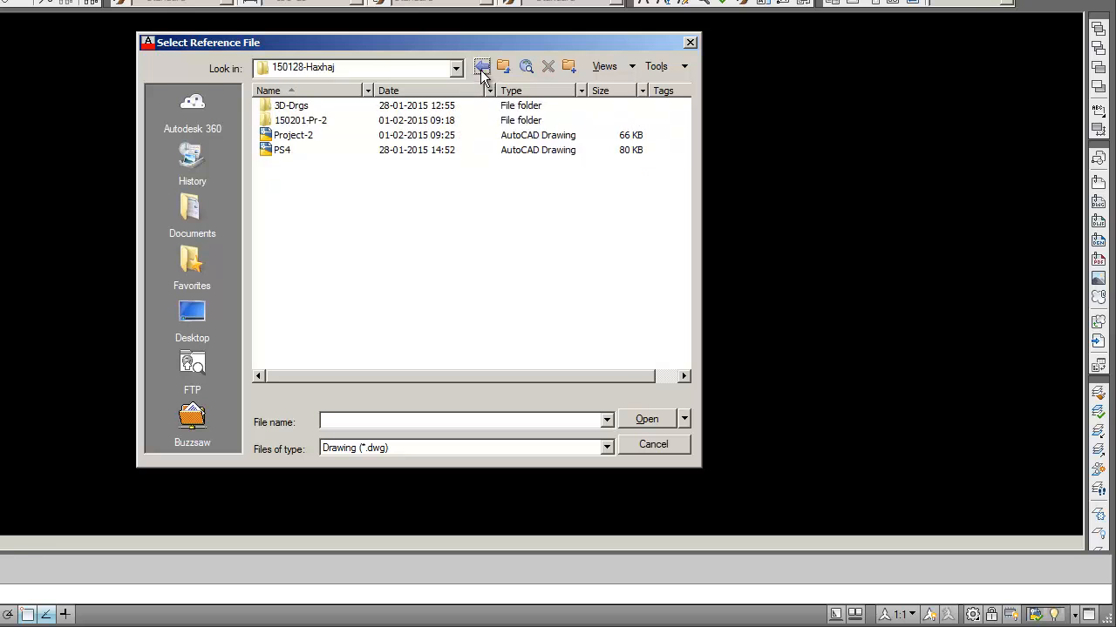
pyautogui.click(272, 153)
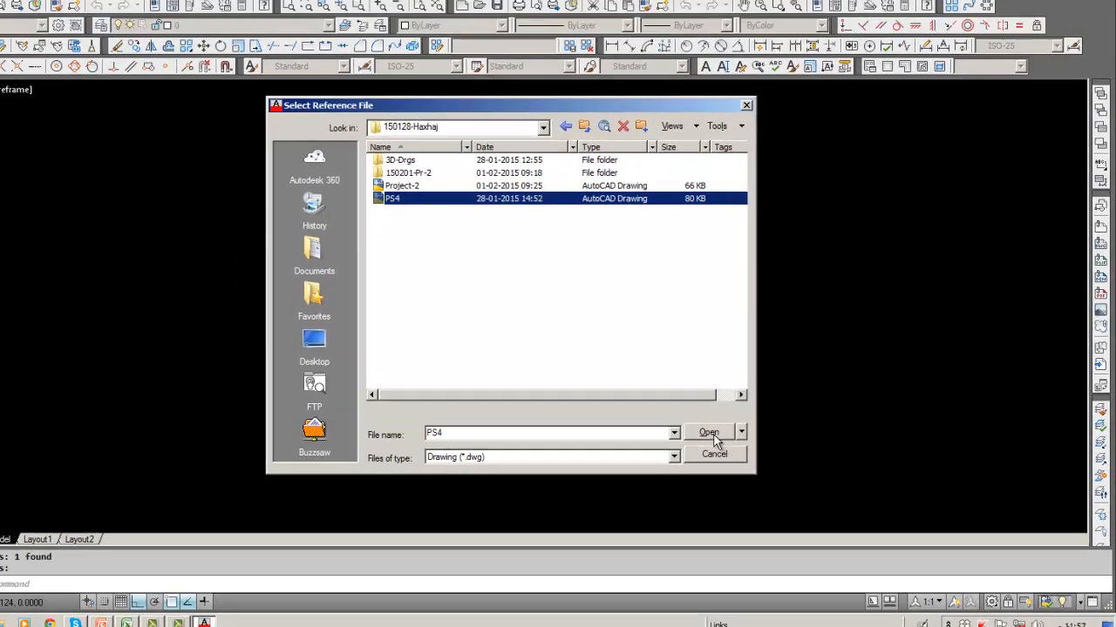
pyautogui.click(647, 419)
pyautogui.click(608, 443)
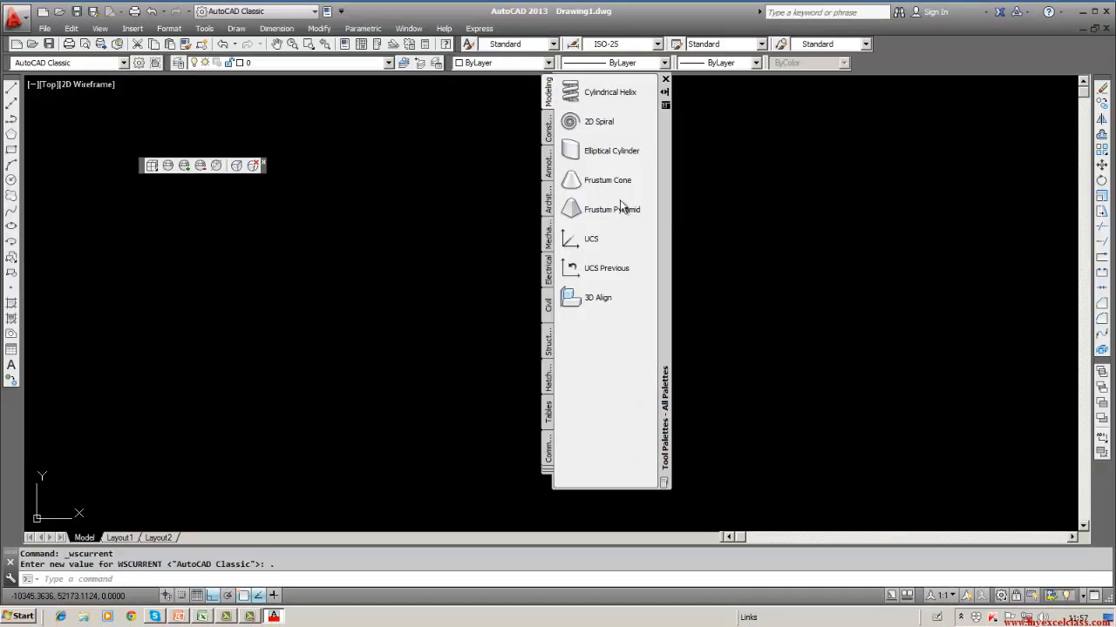
# - Close the Tool Palettes window and zoom to the extents of the drawing
pyautogui.click(665, 79)
pyautogui.click(666, 80)
pyautogui.click(517, 360)
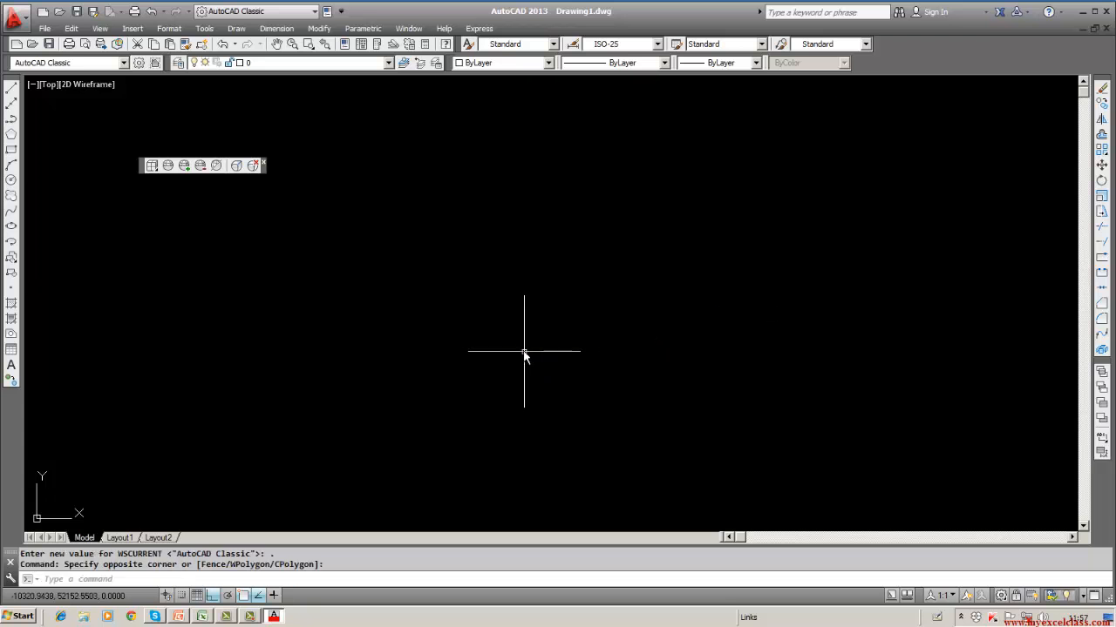
pyautogui.write('zoom')
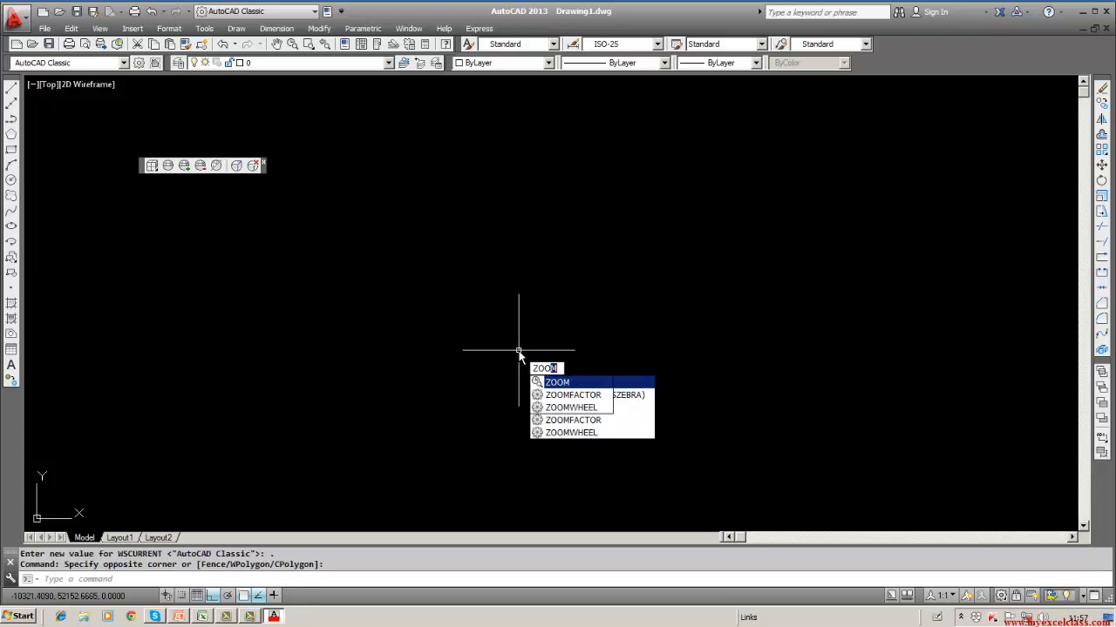
pyautogui.press('Return')
pyautogui.write('e')
pyautogui.press('Return')
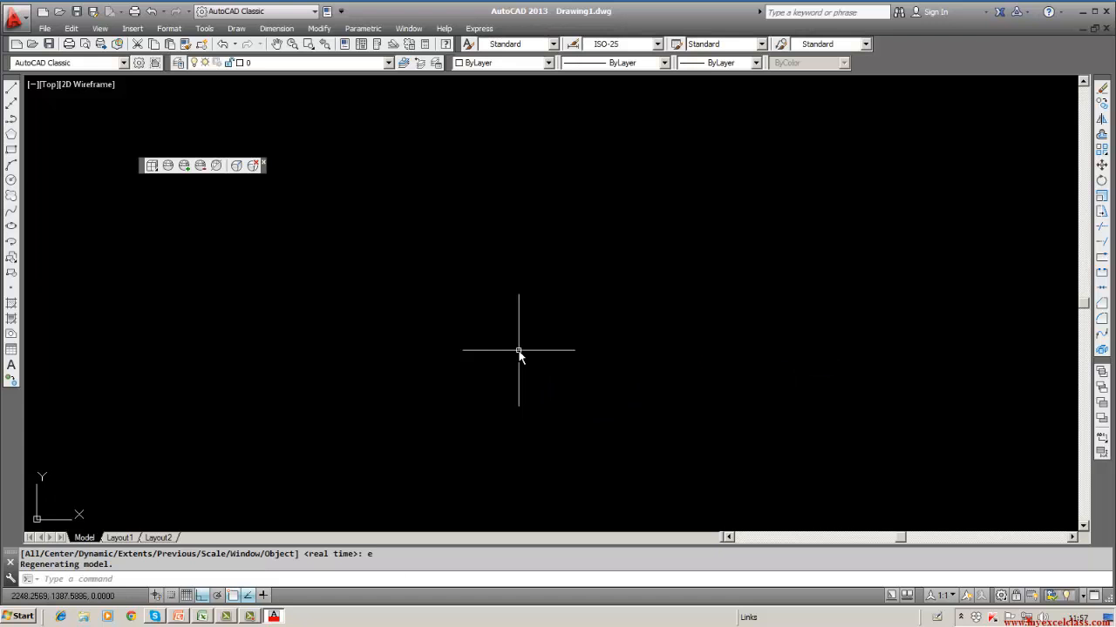
pyautogui.press('Escape')
pyautogui.press('Escape')
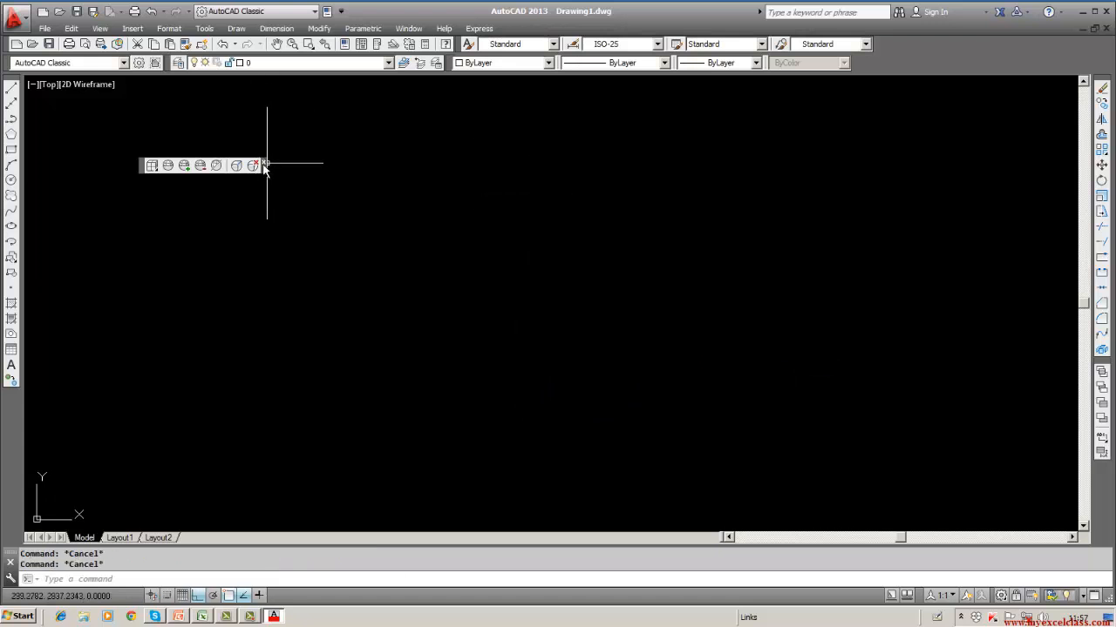
pyautogui.click(133, 28)
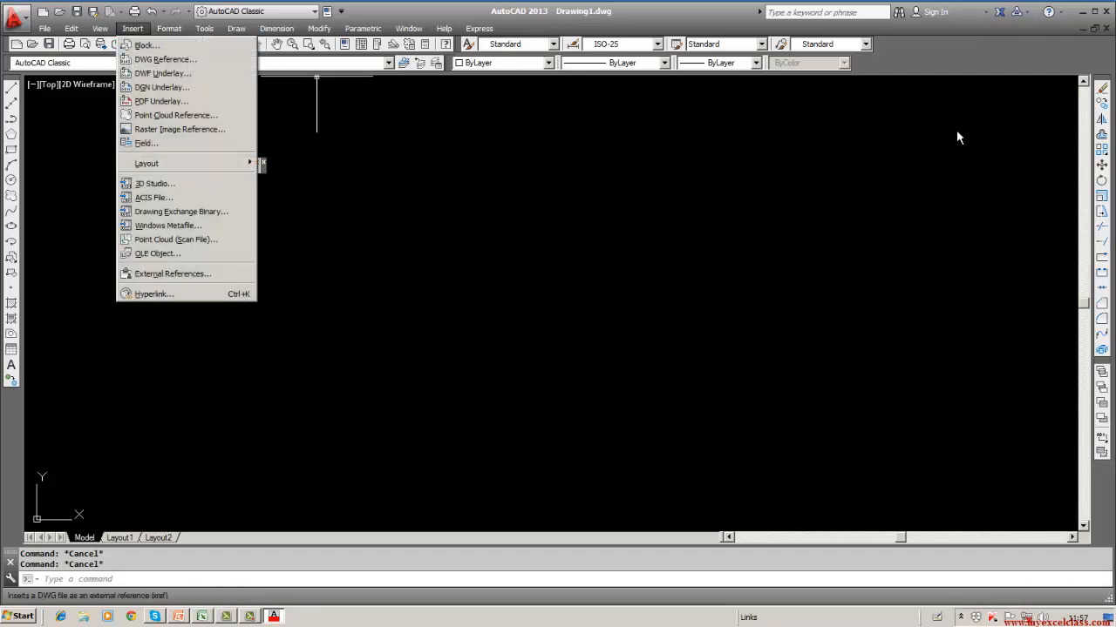
pyautogui.click(1109, 31)
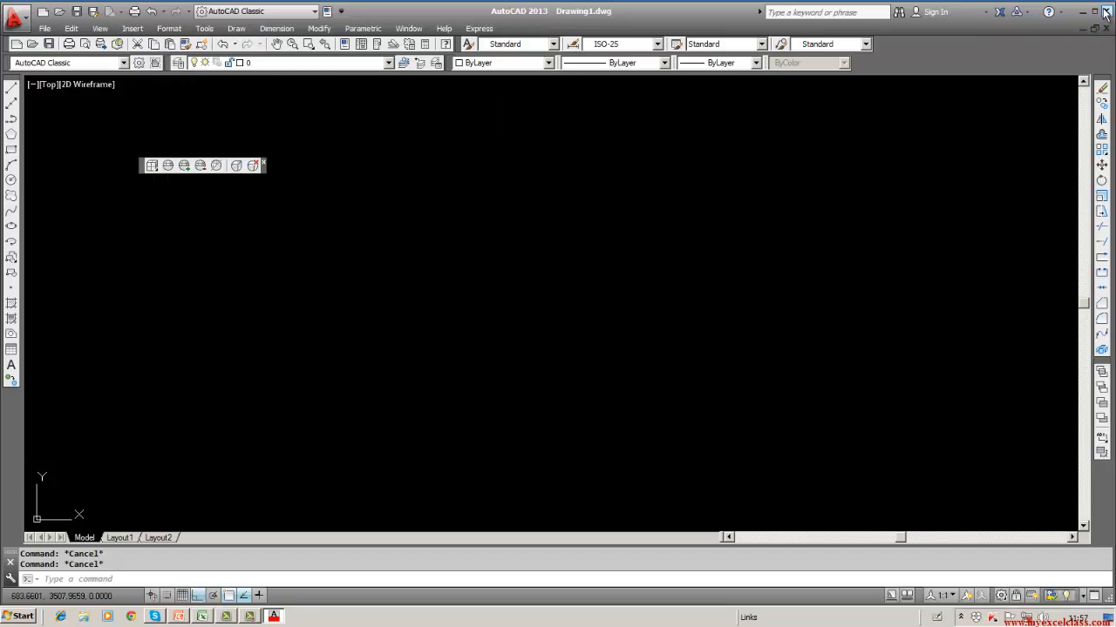
# - Exit AutoCAD without saving the changes to Drawing1 and reopen that drawing from the desktop
pyautogui.click(1105, 11)
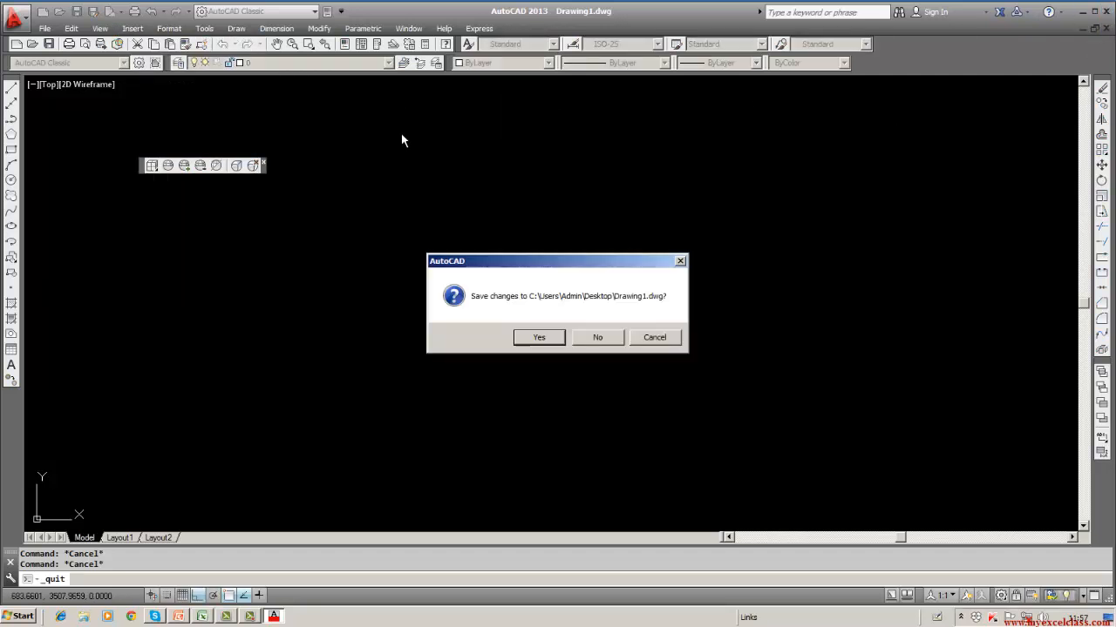
pyautogui.click(616, 341)
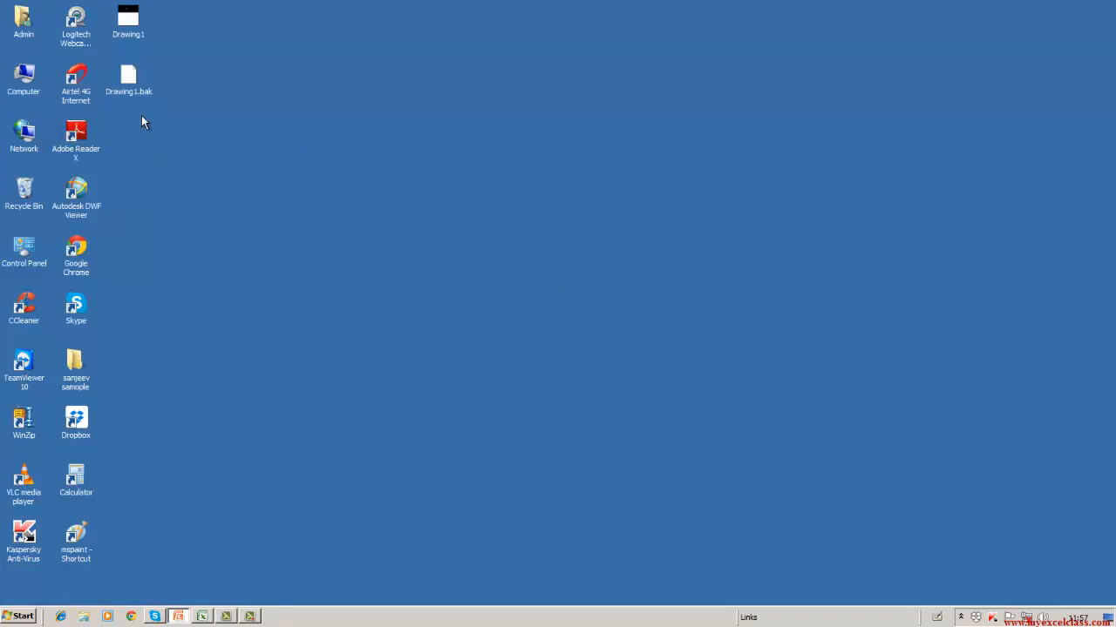
pyautogui.doubleClick(131, 33)
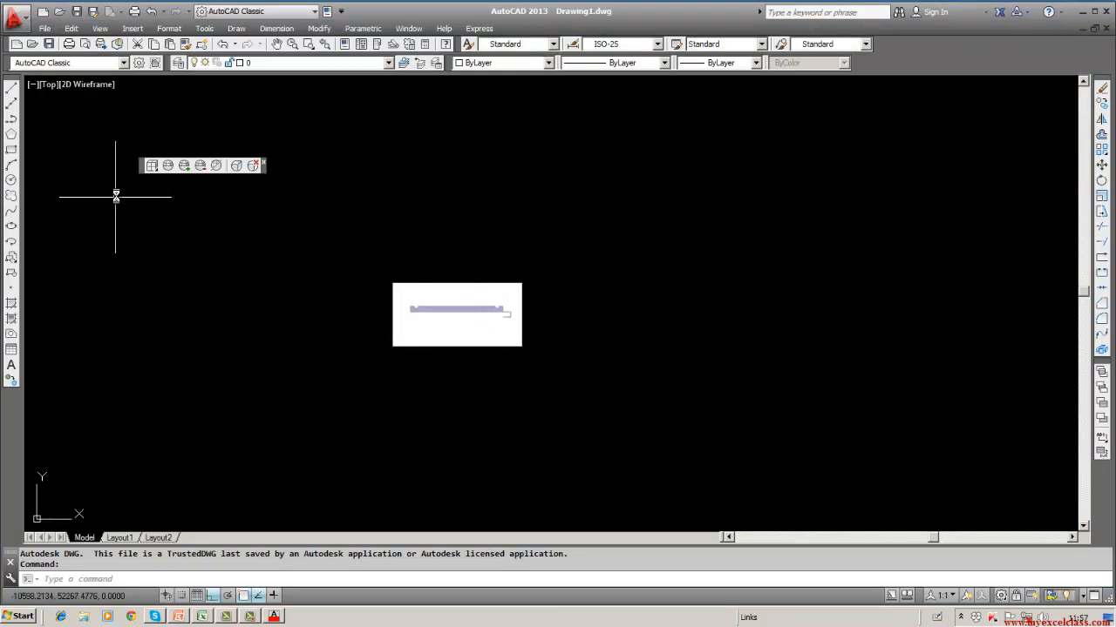
# - Choose the HydCircuit-2 PDF in the Credit-CSR folder as the file for a new PDF underlay
pyautogui.click(114, 35)
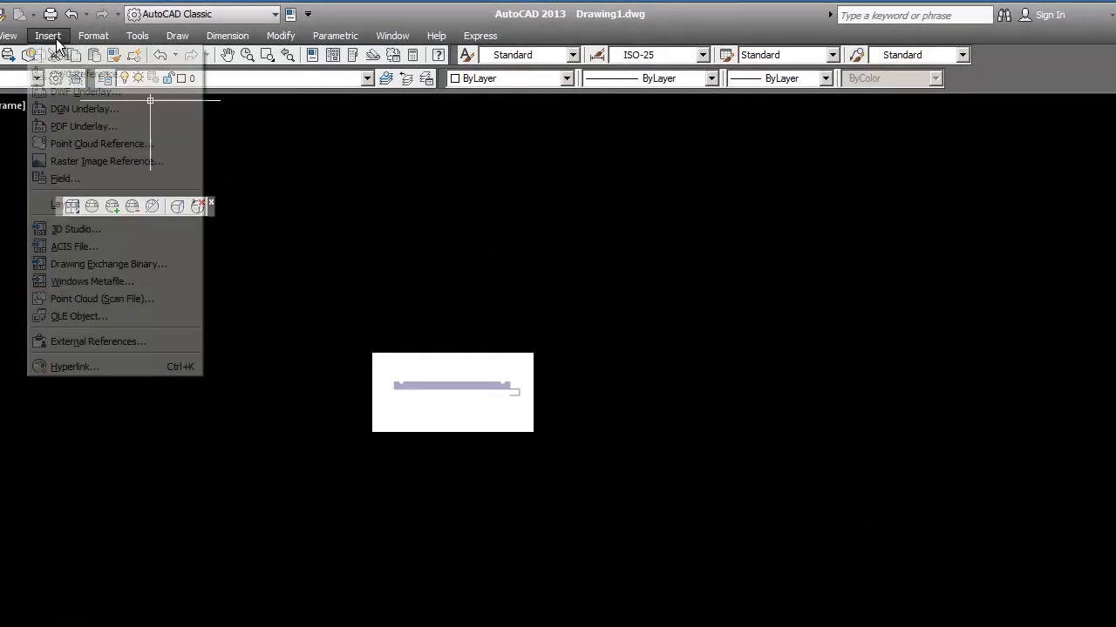
pyautogui.click(115, 35)
pyautogui.click(114, 35)
pyautogui.click(114, 35)
pyautogui.click(54, 39)
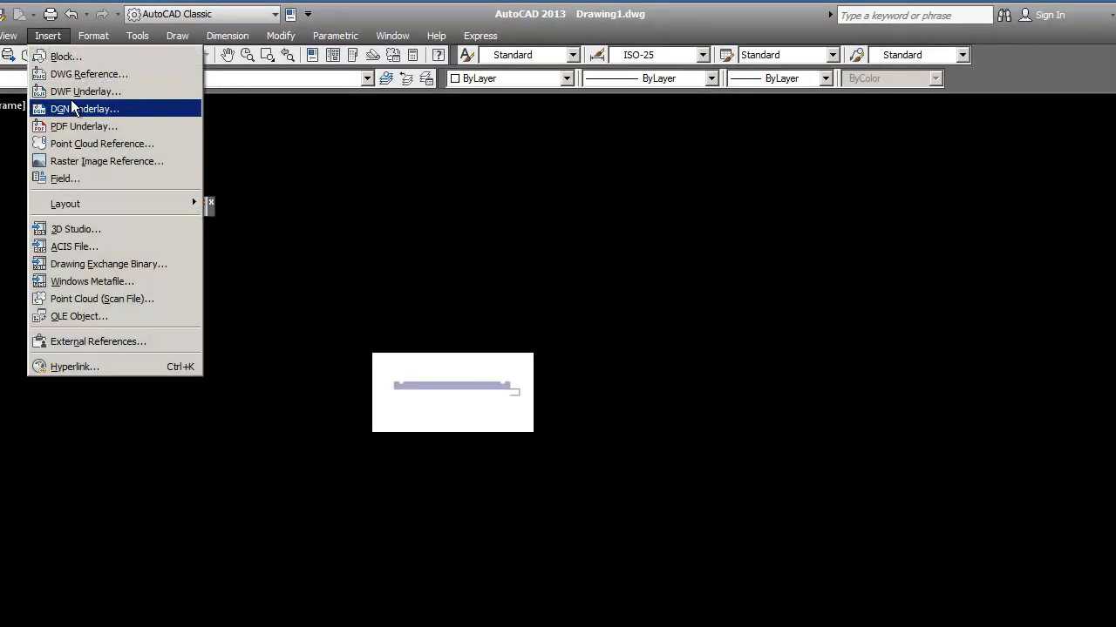
pyautogui.click(75, 126)
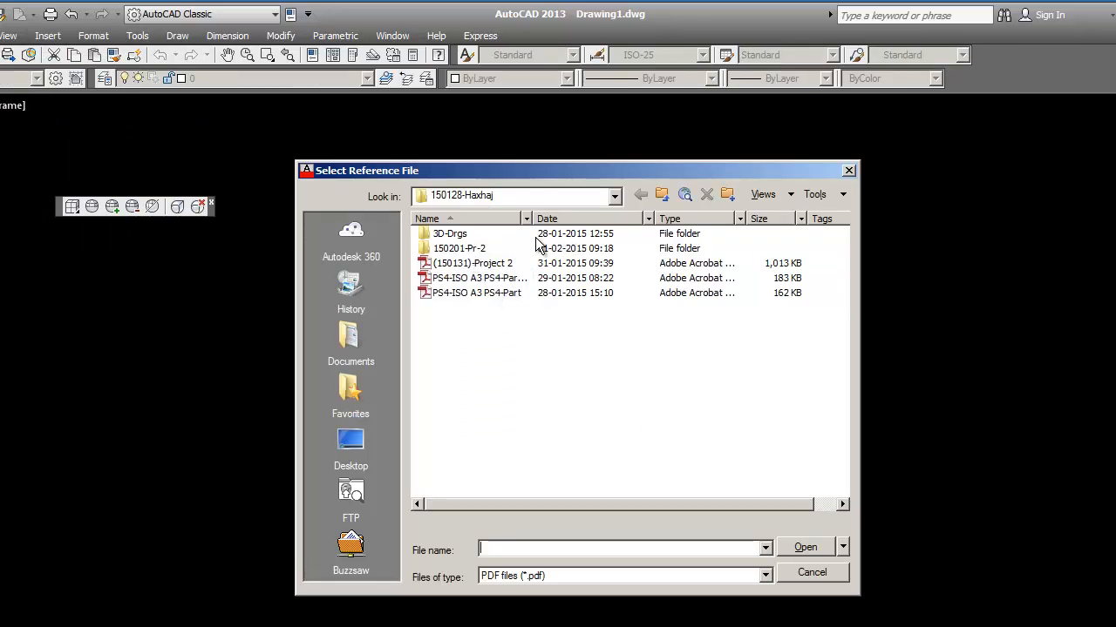
pyautogui.click(614, 197)
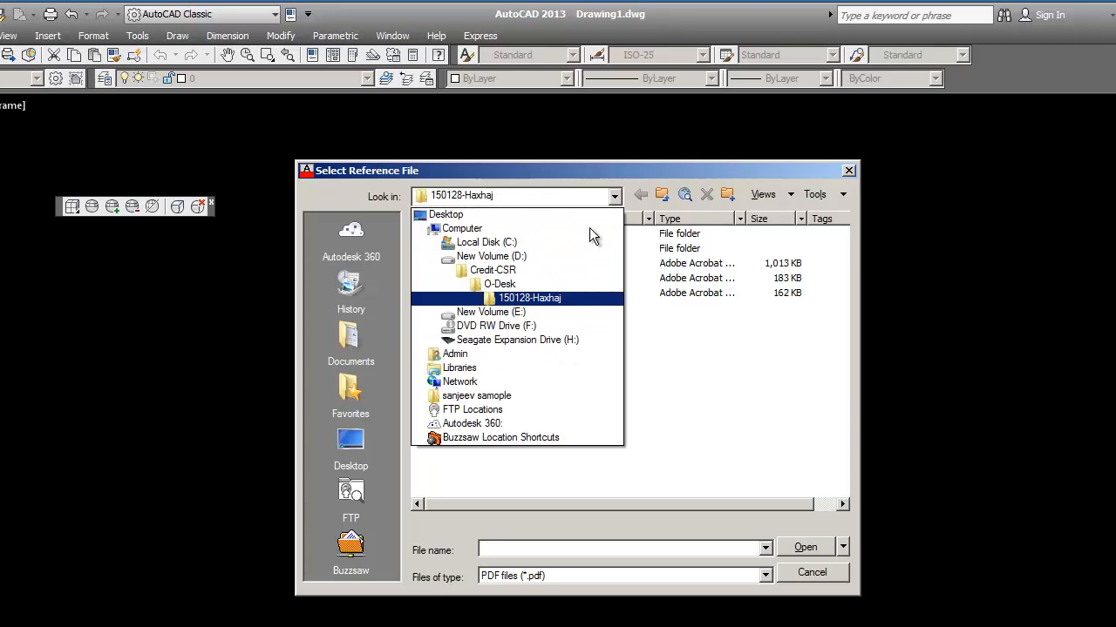
pyautogui.click(493, 270)
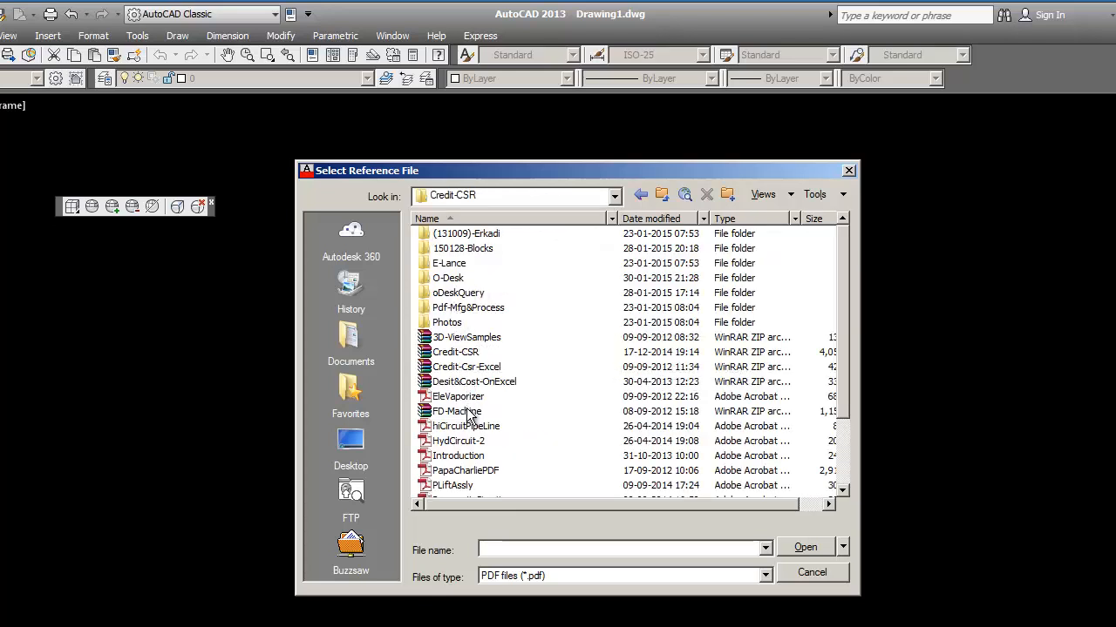
pyautogui.click(468, 445)
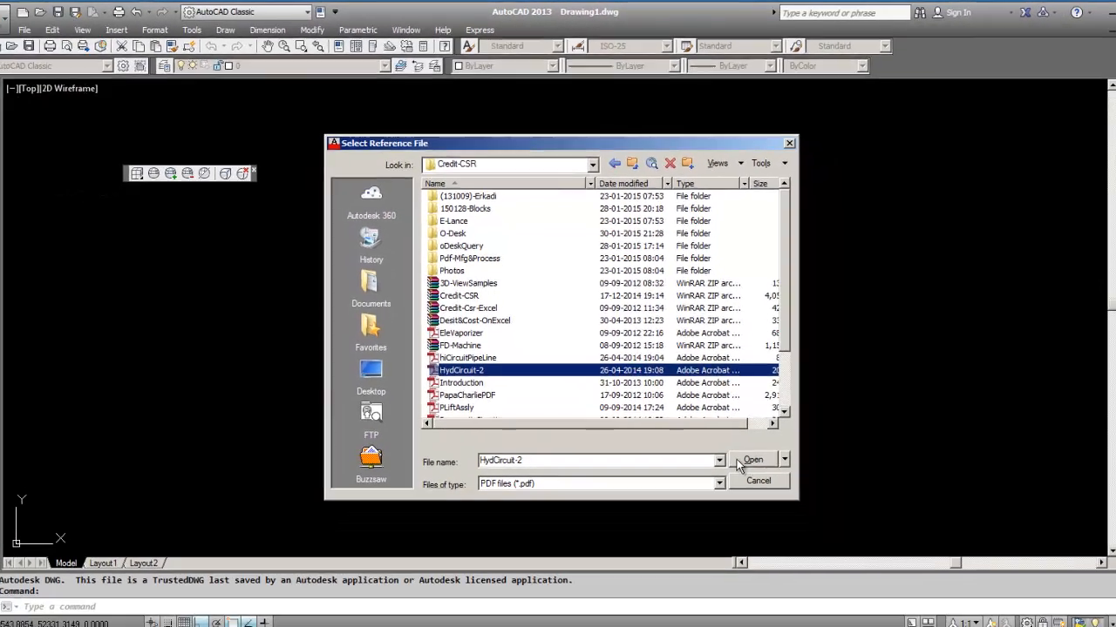
pyautogui.click(789, 549)
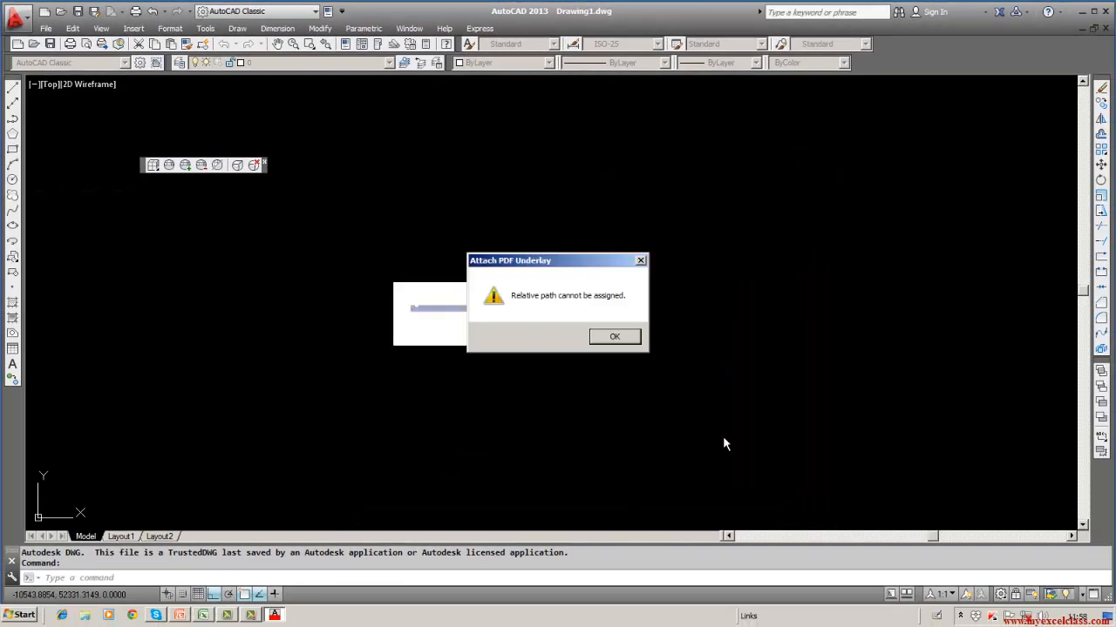
# - Place the HydCircuit-2 underlay with full path and scale 1, picking its insertion point beside the raster image
pyautogui.click(616, 339)
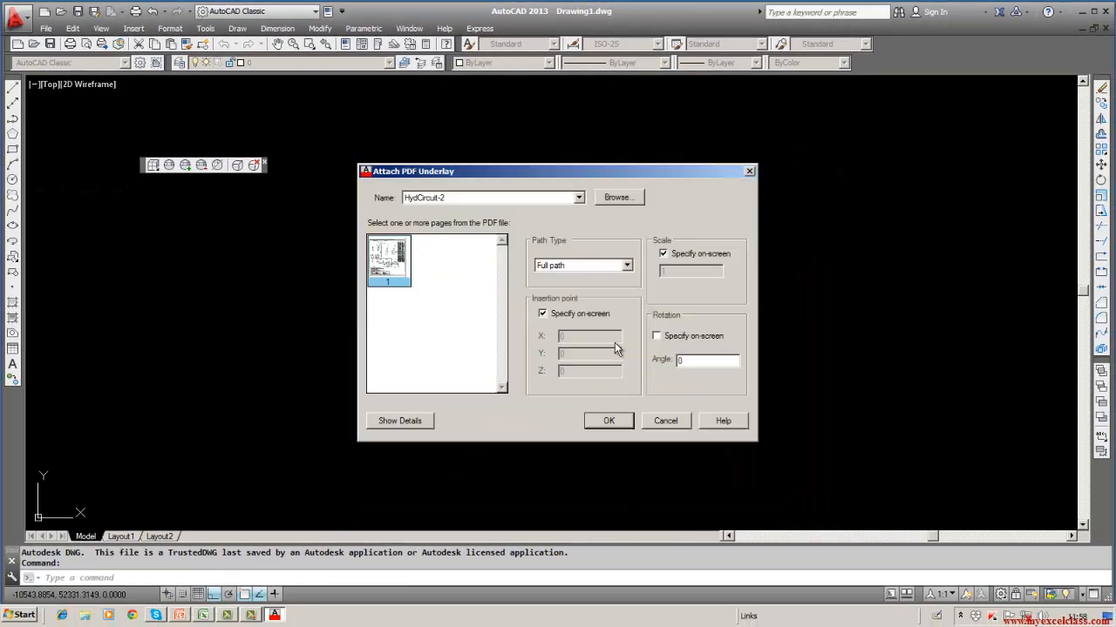
pyautogui.click(610, 422)
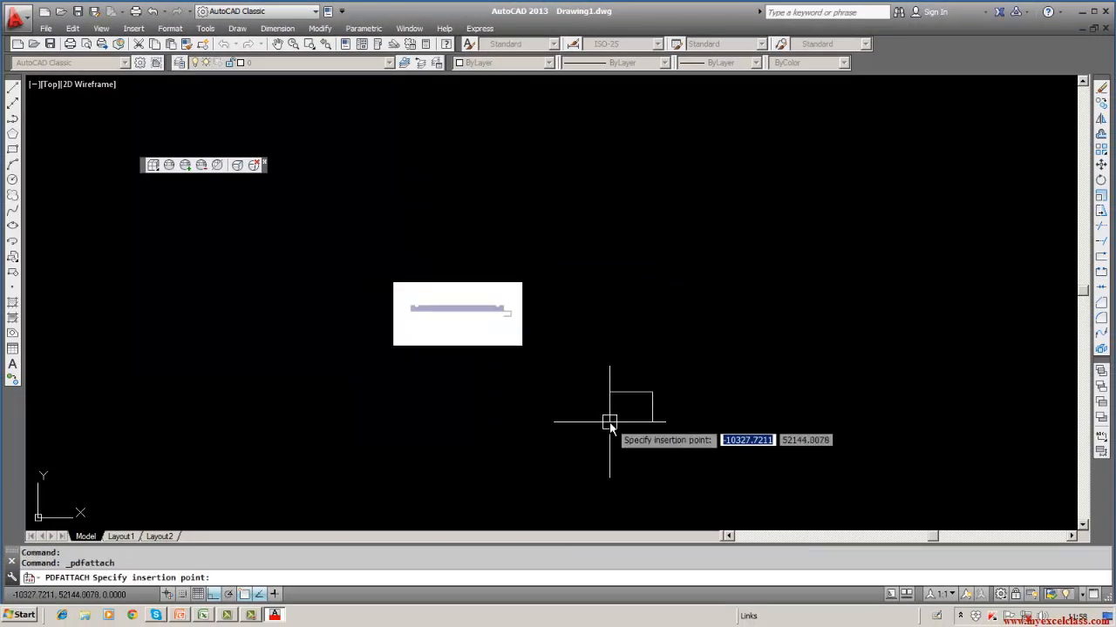
pyautogui.click(616, 346)
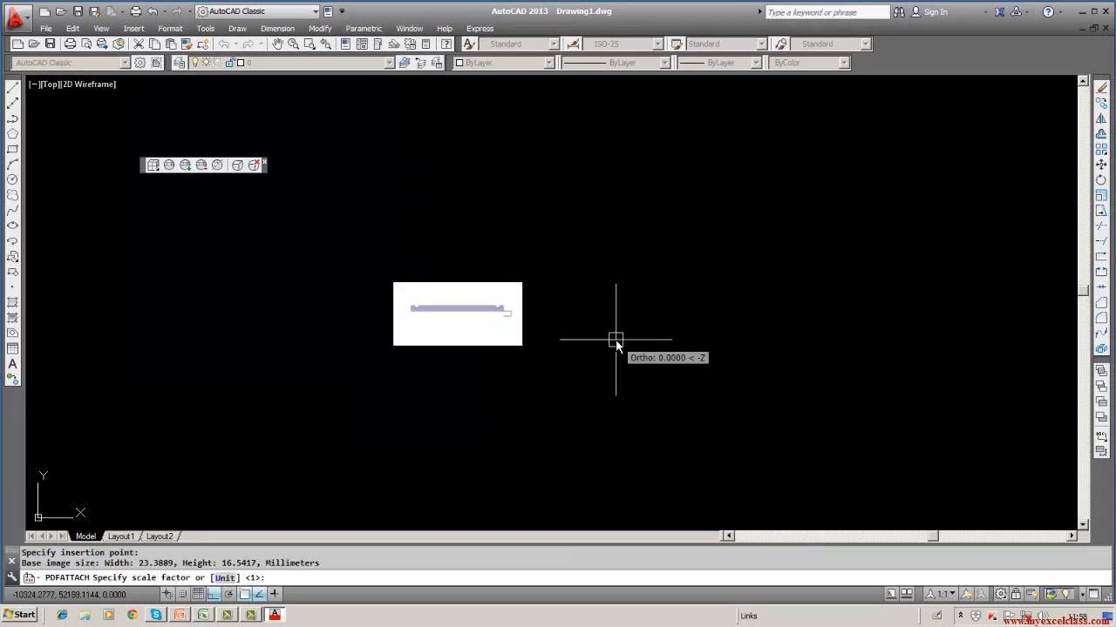
pyautogui.press('Return')
pyautogui.press('Return')
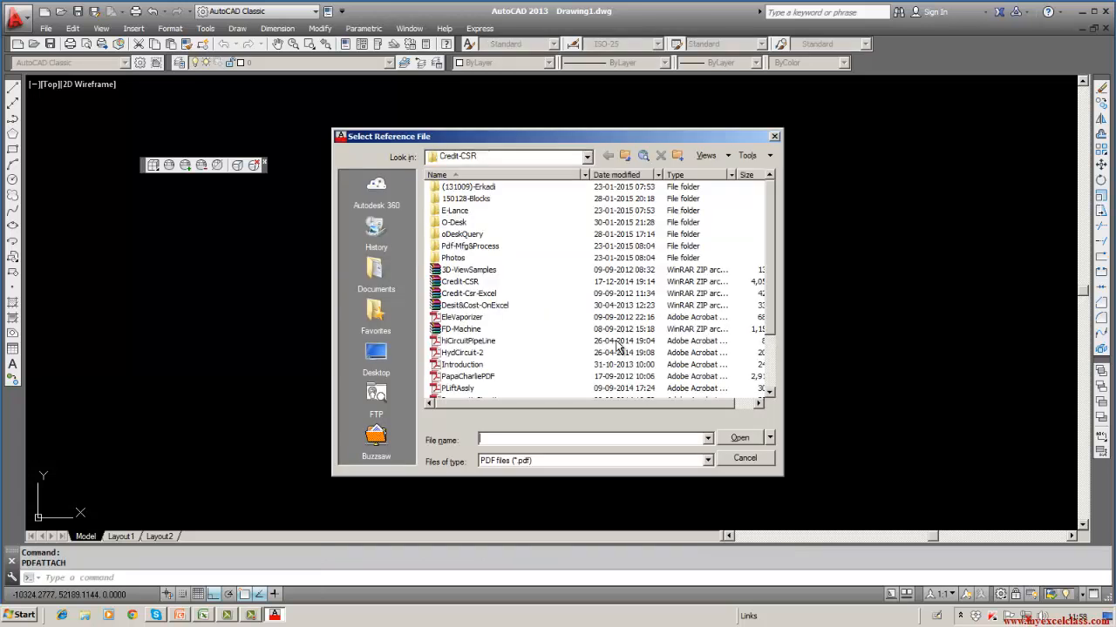
pyautogui.click(745, 457)
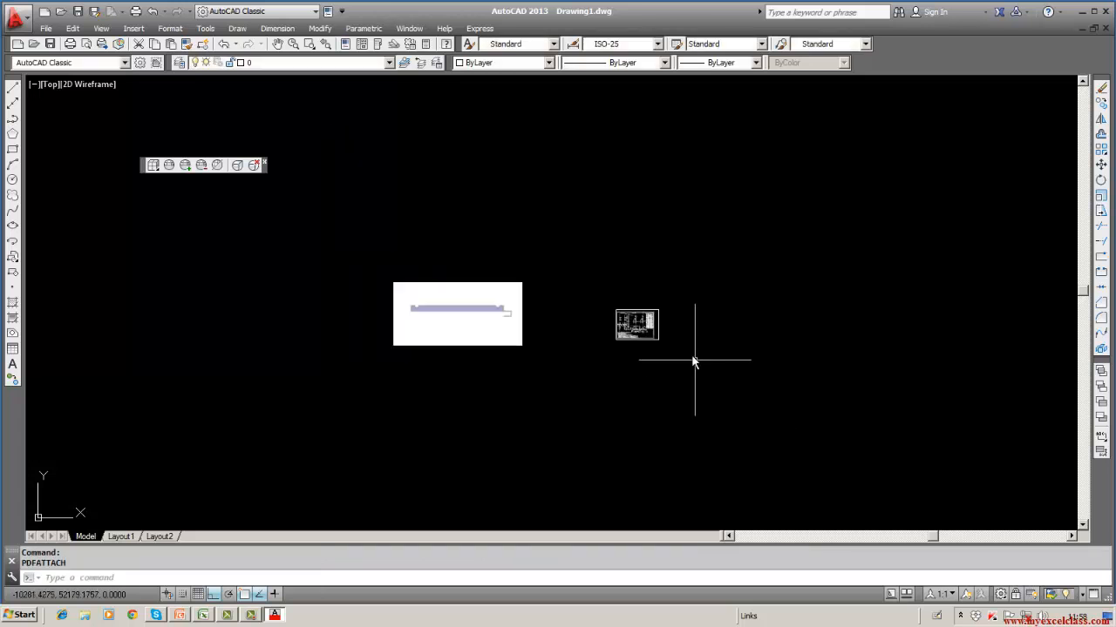
# - Examine the circuit lines, parts table and outer frame of the attached HydCircuit-2 underlay
pyautogui.scroll(5, 648, 328)
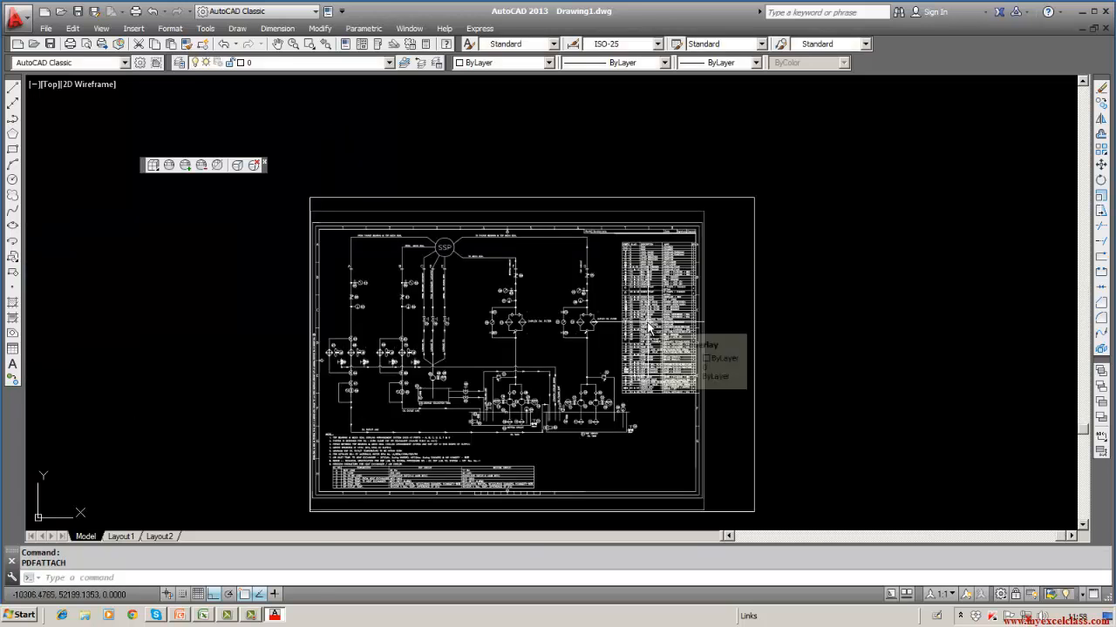
pyautogui.scroll(4, 538, 303)
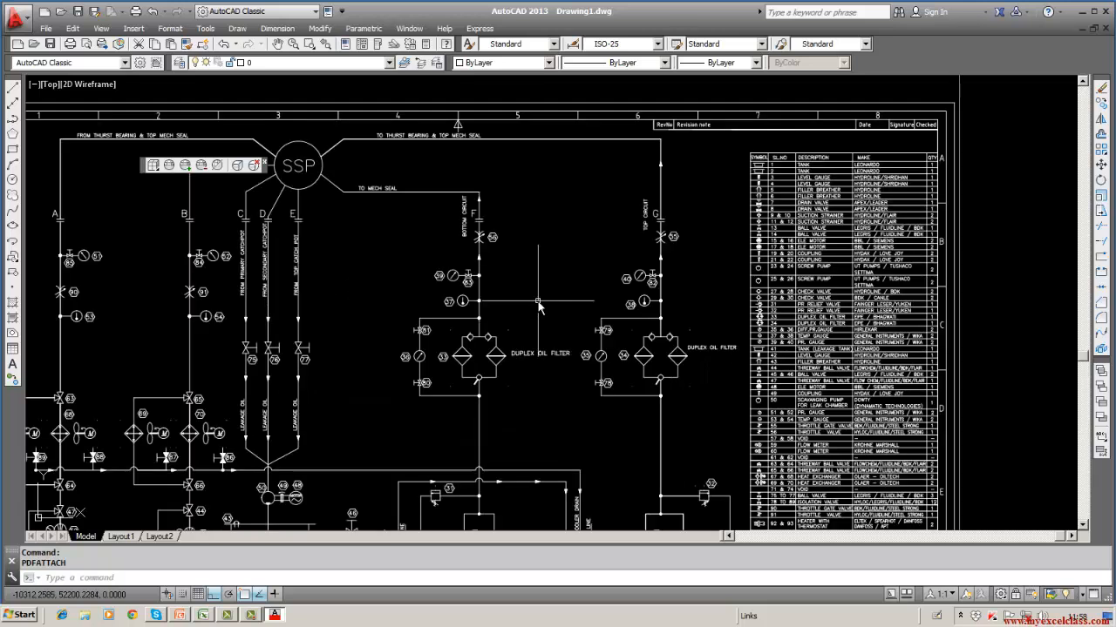
pyautogui.scroll(-6, 538, 303)
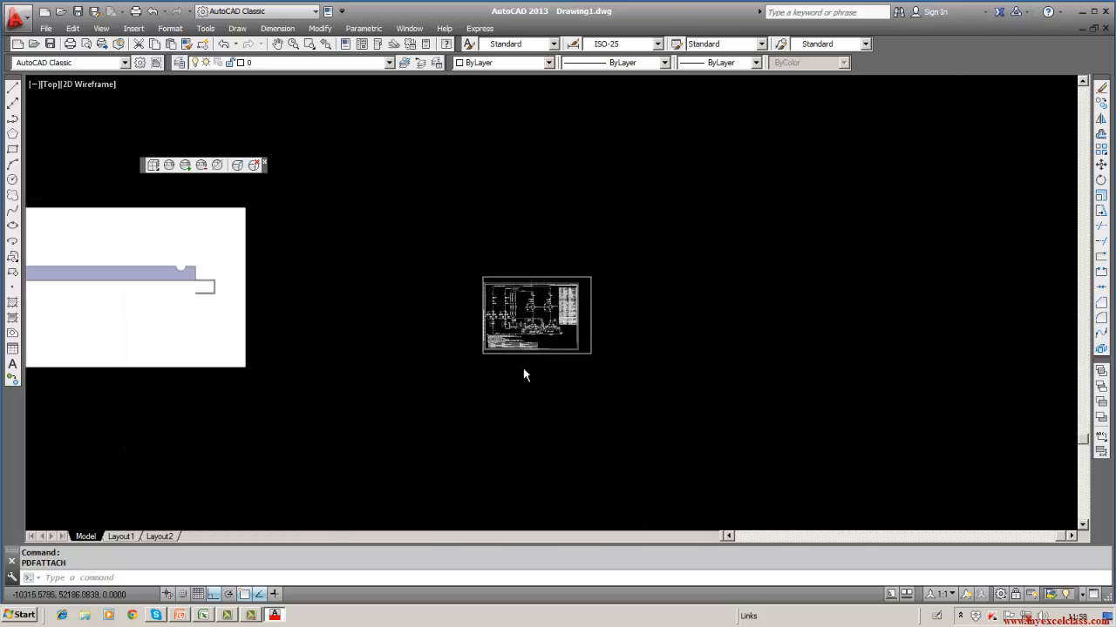
pyautogui.scroll(4, 523, 370)
pyautogui.scroll(-6, 448, 341)
pyautogui.scroll(4, 454, 324)
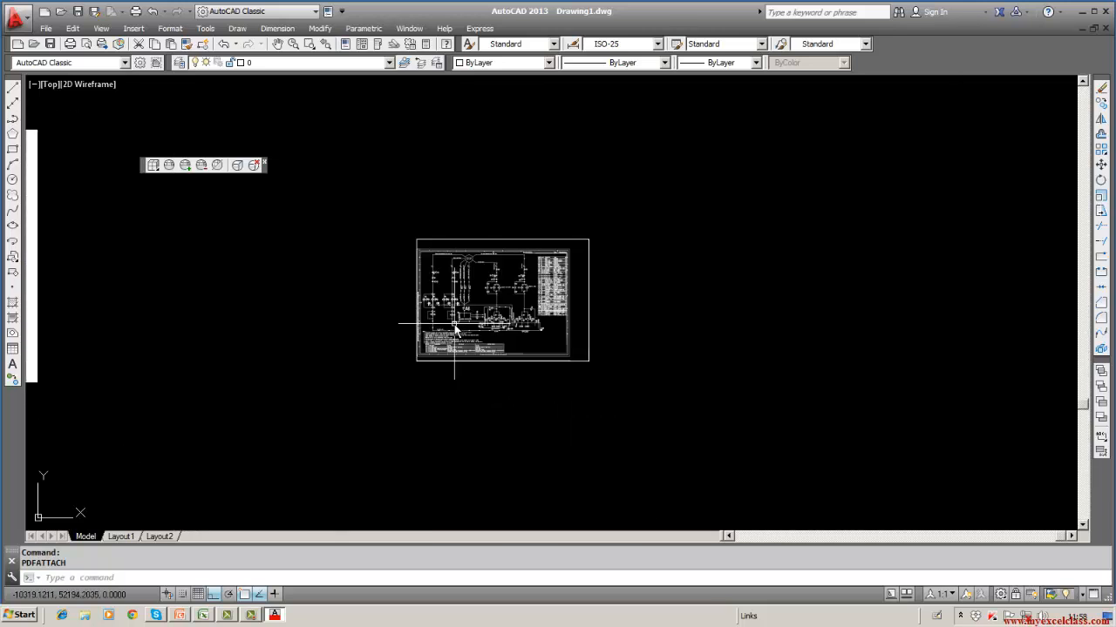
pyautogui.scroll(4, 454, 327)
pyautogui.click(455, 420)
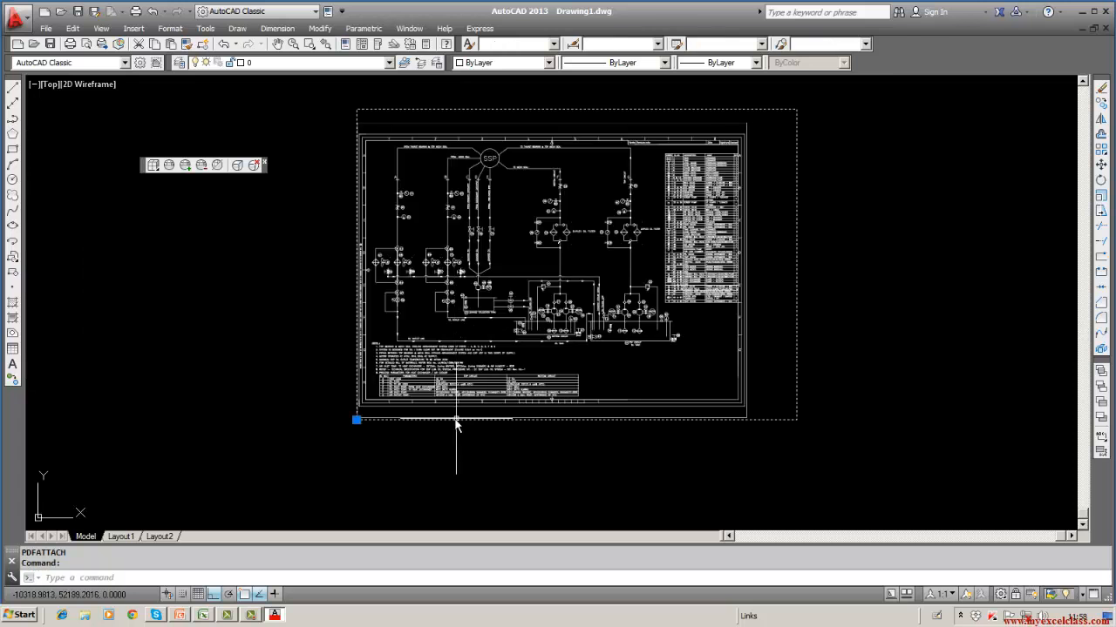
pyautogui.press('Escape')
pyautogui.press('Escape')
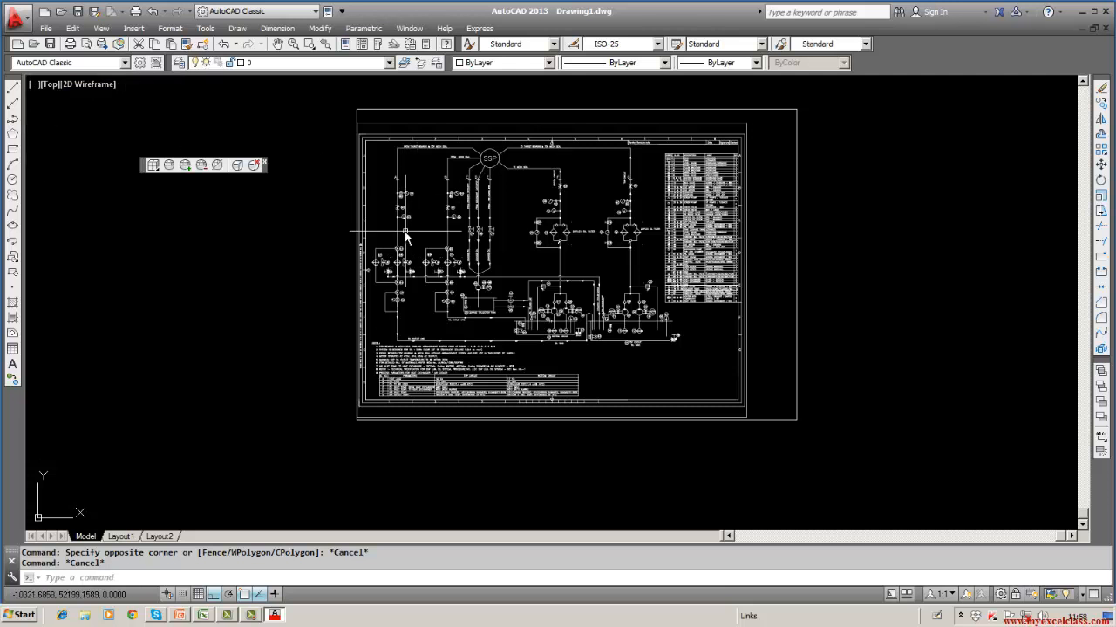
# - Erase the HydCircuit-2 PDF underlay by picking its frame
pyautogui.write('erase')
pyautogui.press('Return')
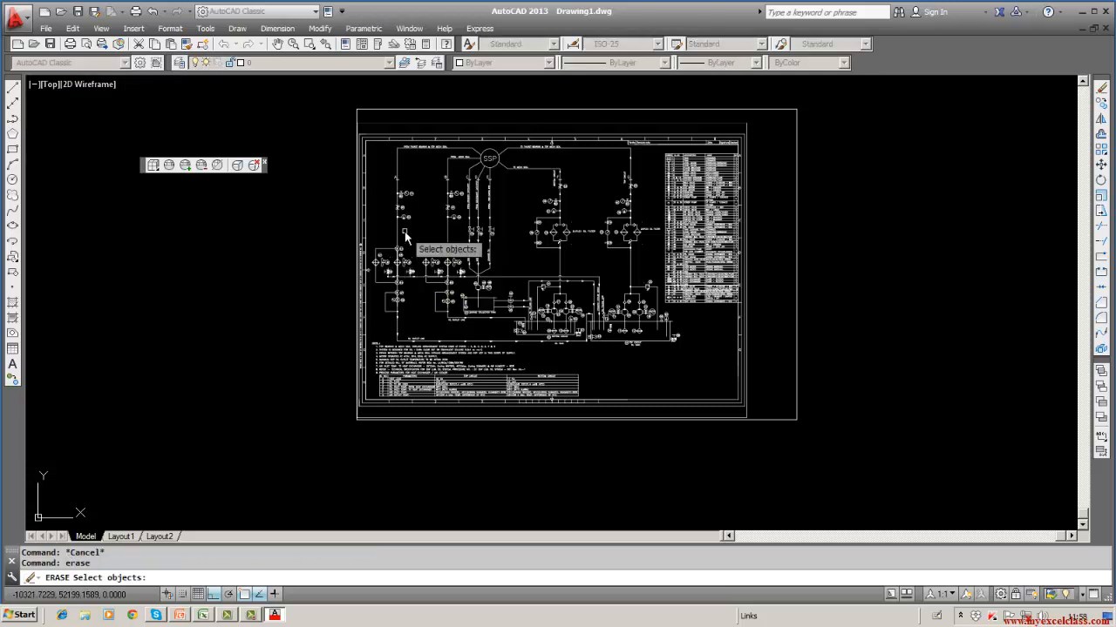
pyautogui.click(404, 110)
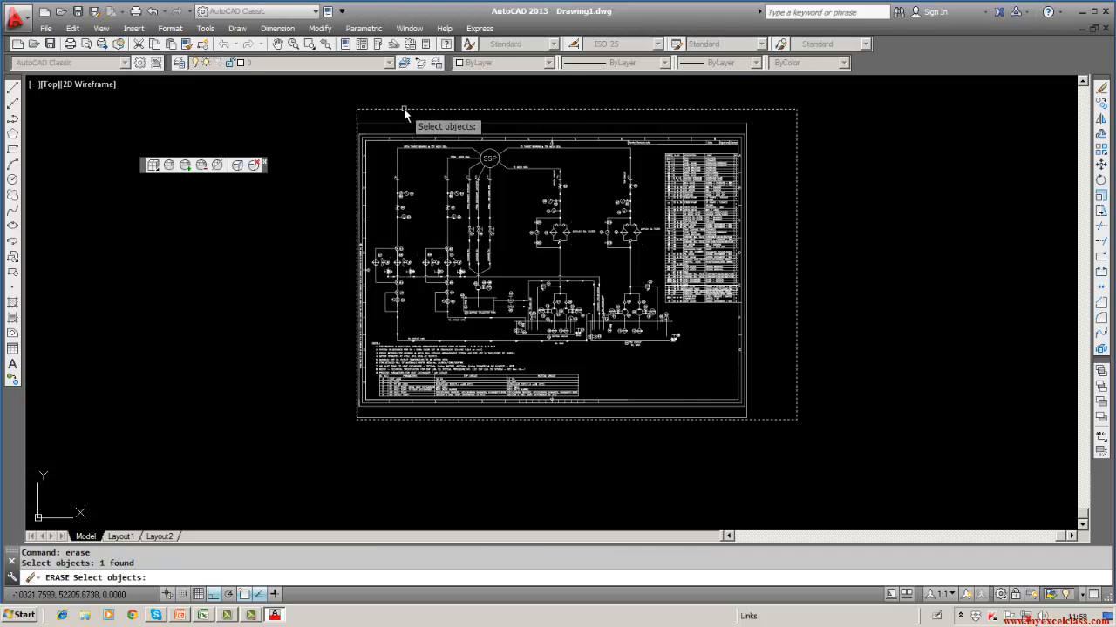
pyautogui.press('Return')
pyautogui.press('Escape')
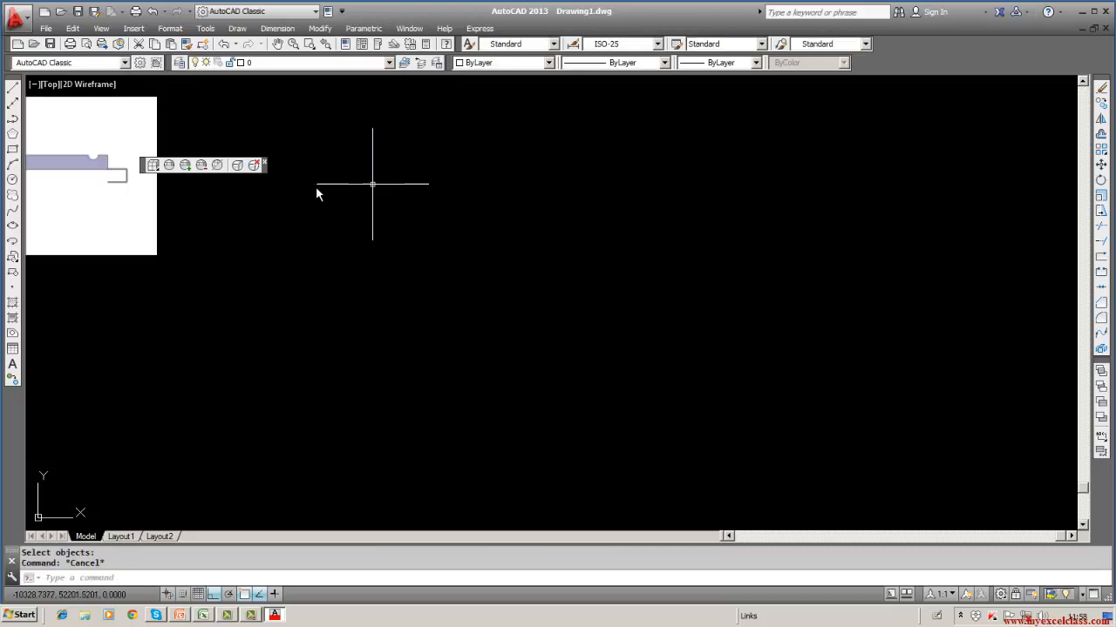
# - Close the floating toolbar and restart AutoCAD with Drawing1, discarding the unsaved changes
pyautogui.click(256, 164)
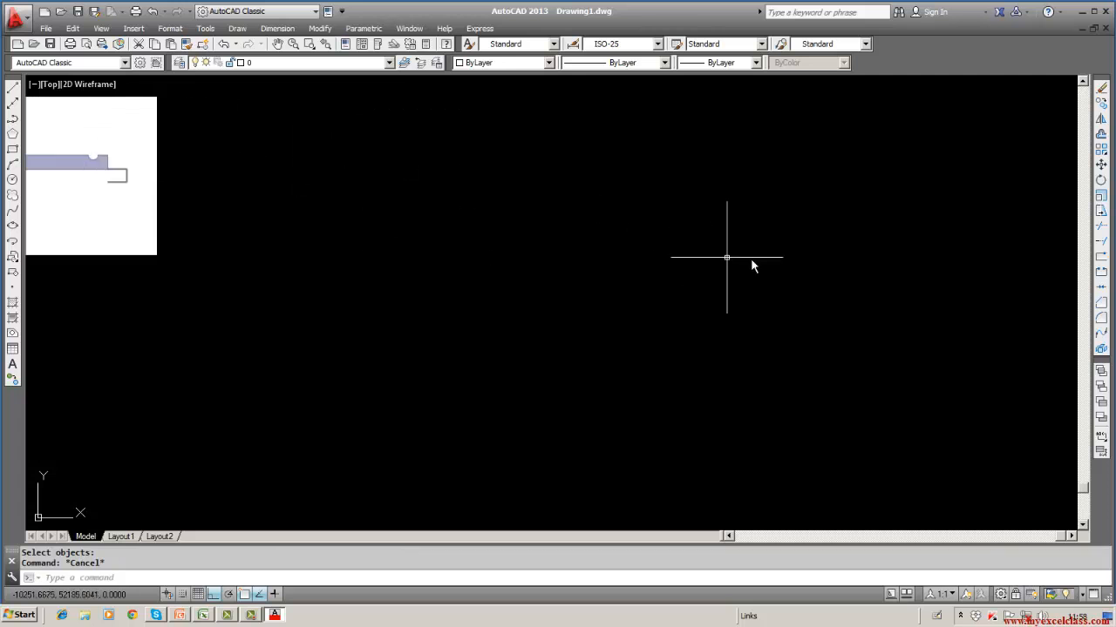
pyautogui.click(1106, 11)
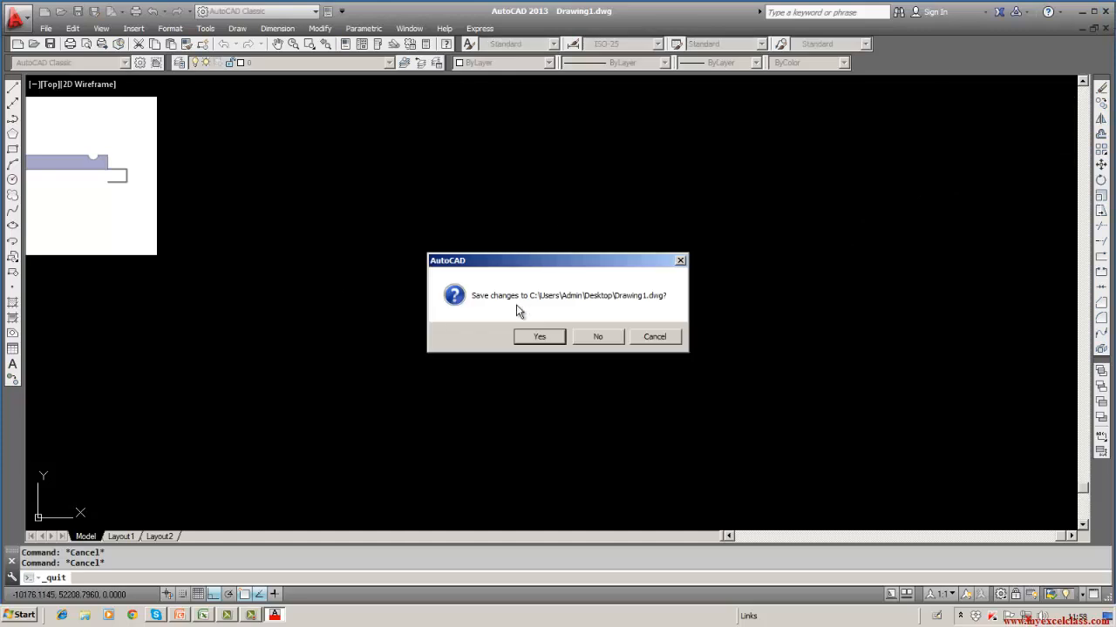
pyautogui.click(596, 336)
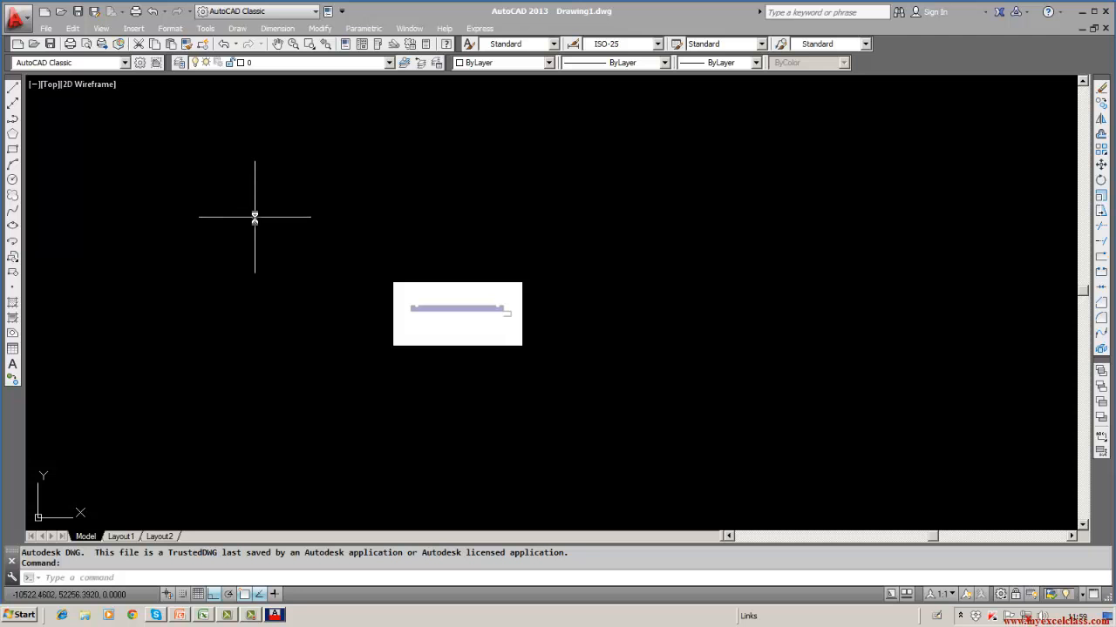
pyautogui.press('Return')
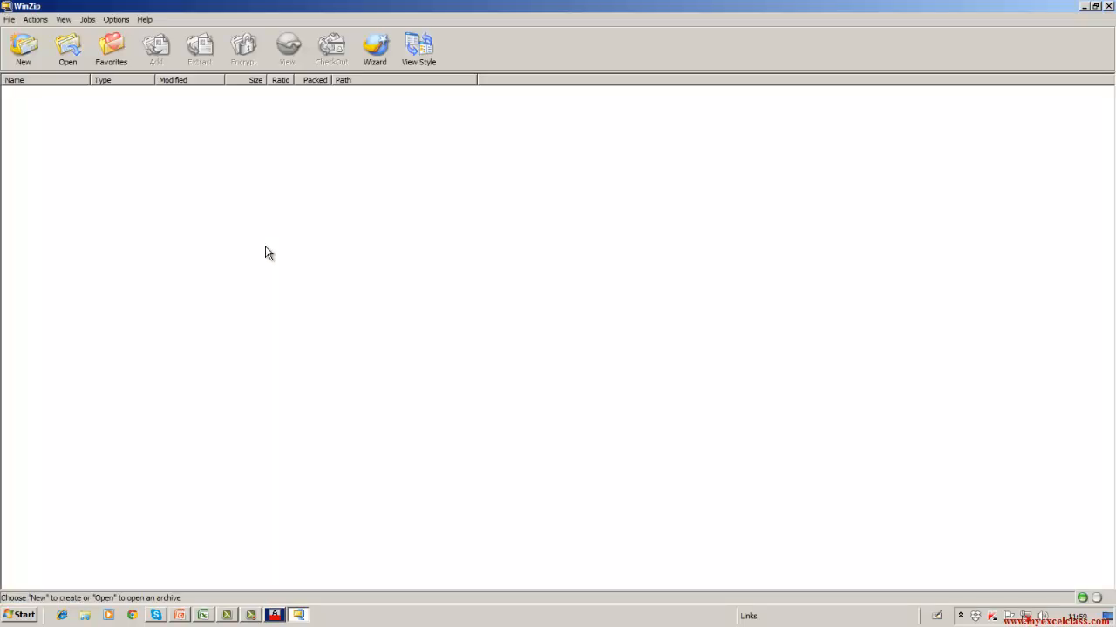
pyautogui.click(270, 616)
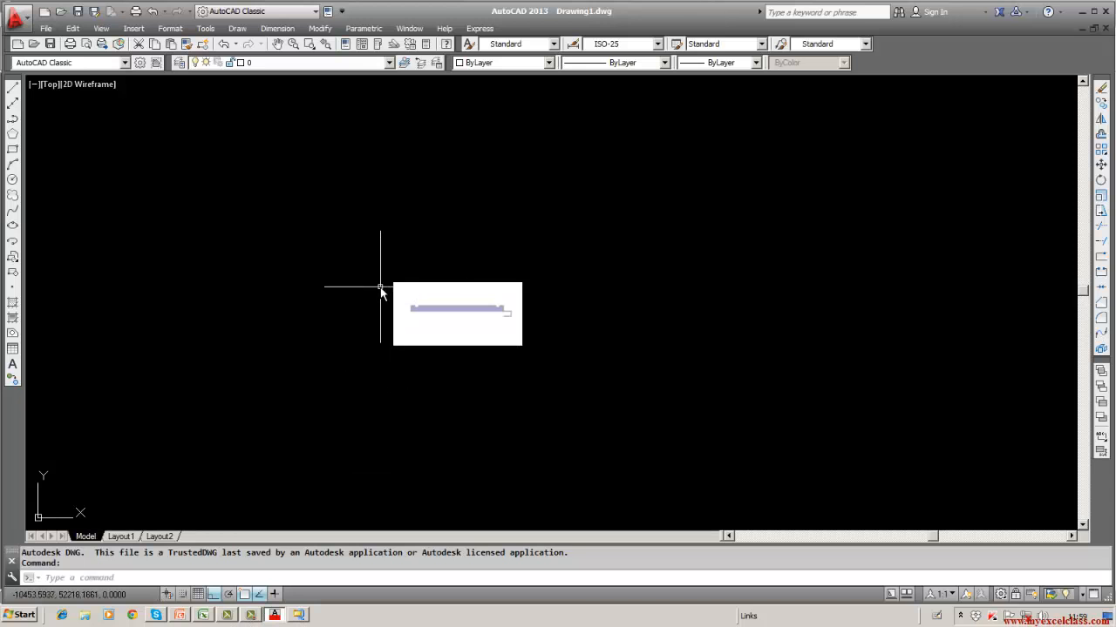
# - Erase the raster image by enclosing it in a window selection
pyautogui.press('Escape')
pyautogui.write('er')
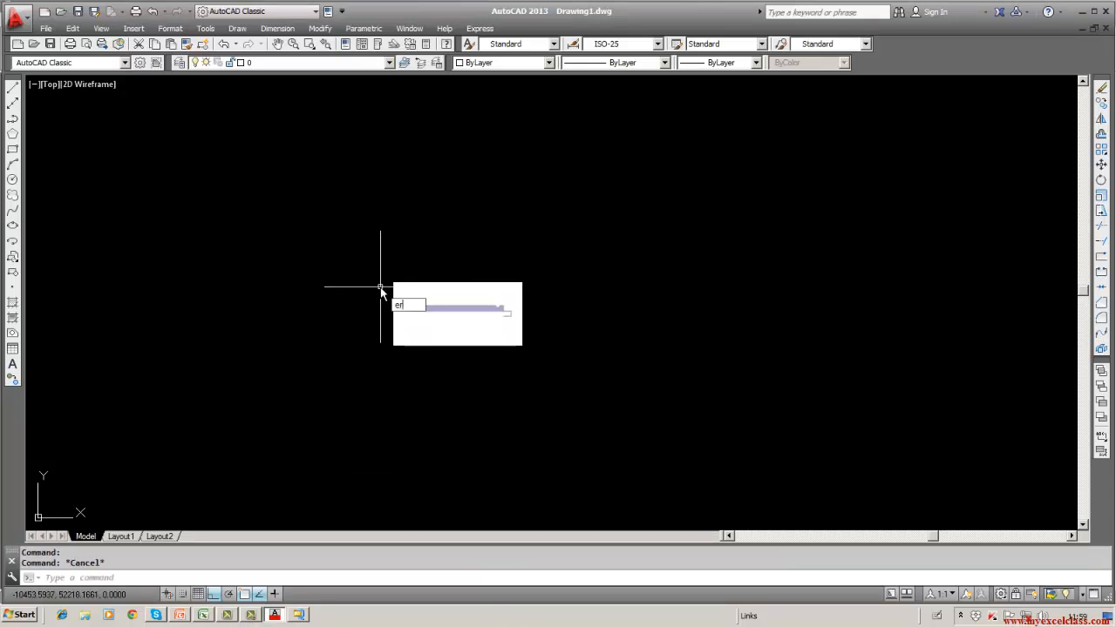
pyautogui.write('ase')
pyautogui.press('Return')
pyautogui.write('w')
pyautogui.press('Return')
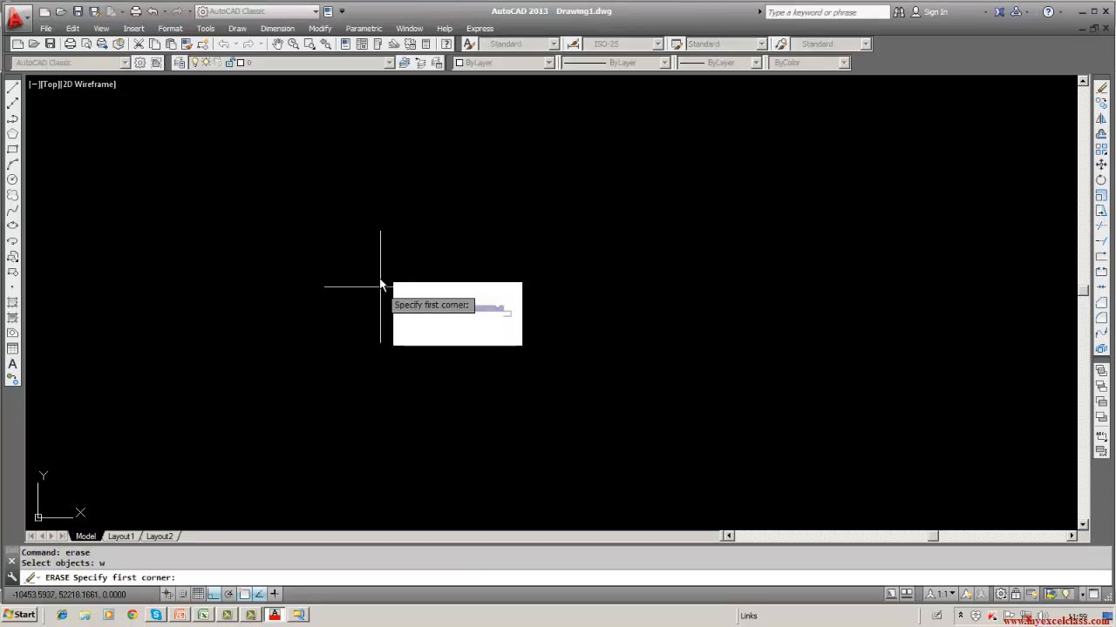
pyautogui.click(379, 251)
pyautogui.click(598, 378)
pyautogui.press('Return')
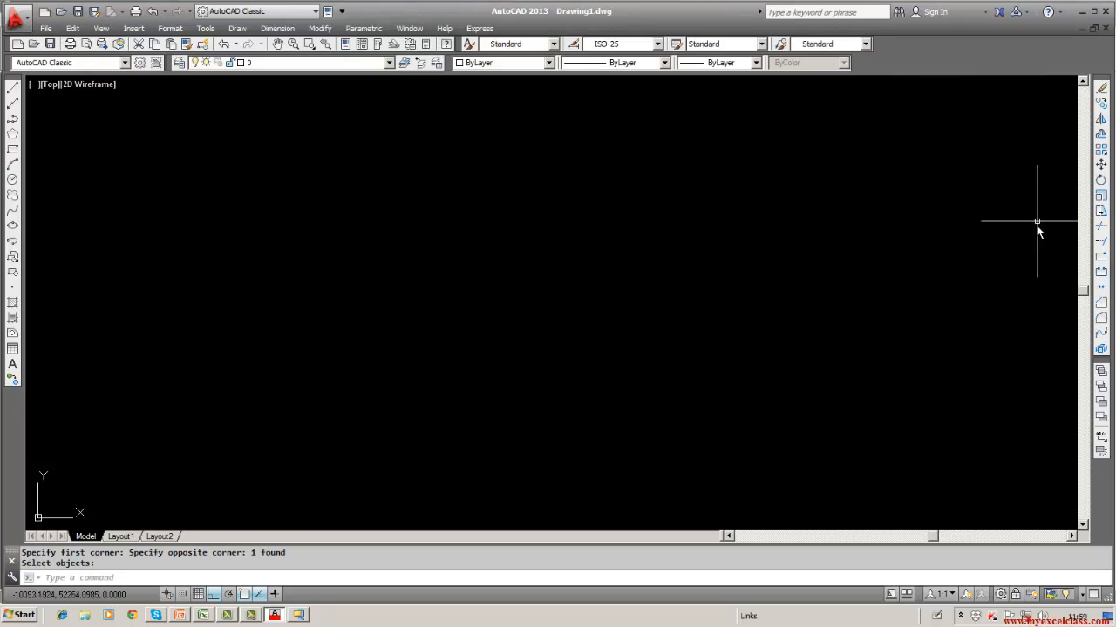
# - Exit AutoCAD and discard the unsaved changes to Drawing1
pyautogui.click(208, 30)
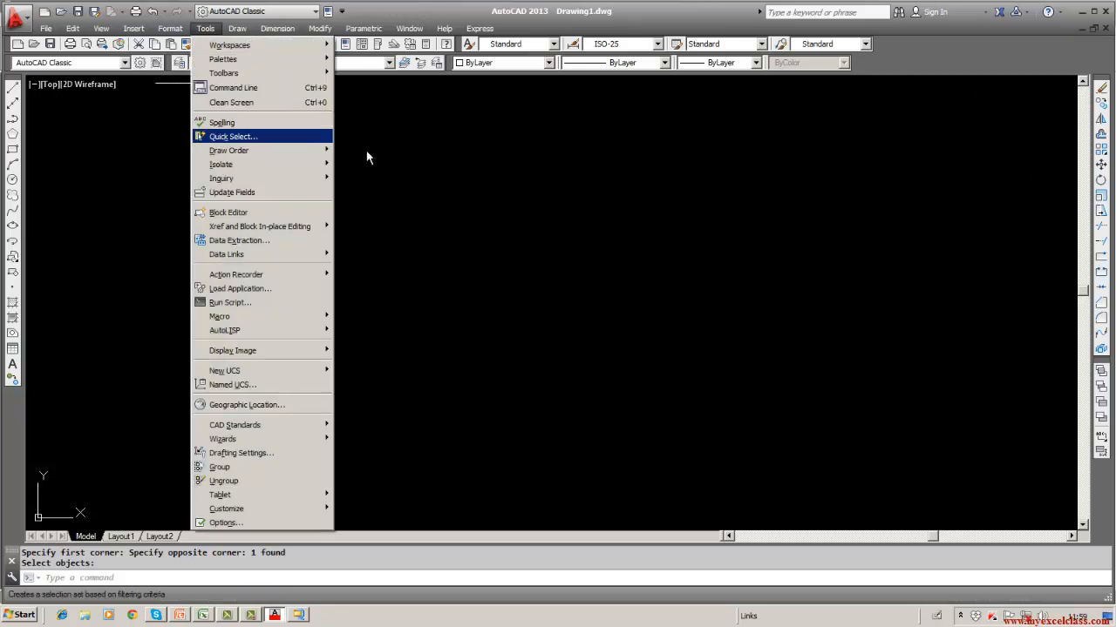
pyautogui.click(701, 150)
pyautogui.click(1104, 12)
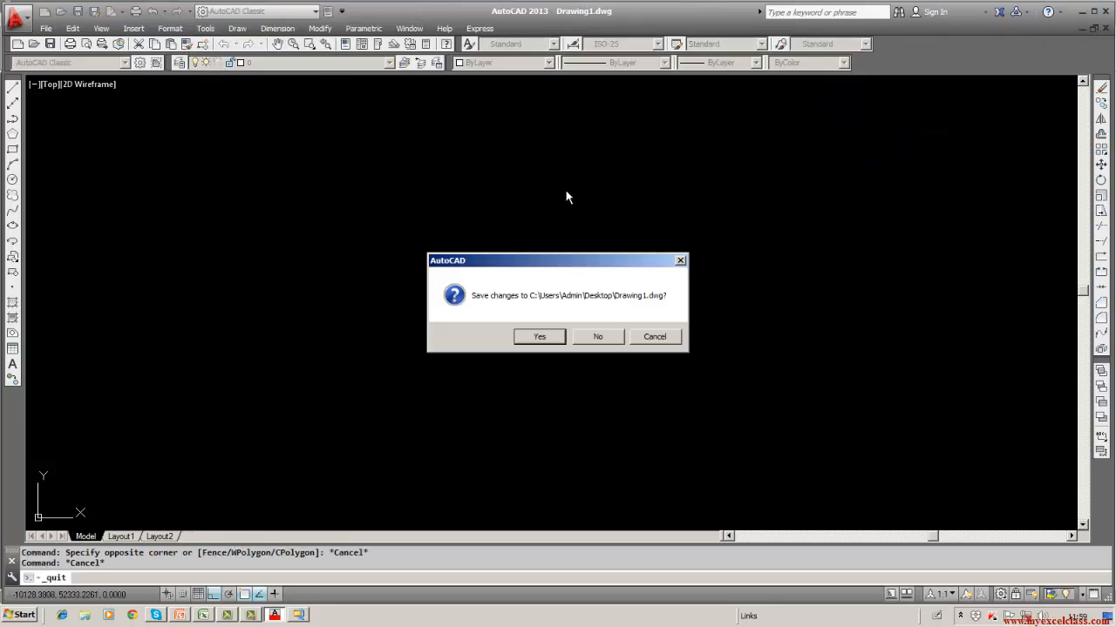
pyautogui.click(598, 336)
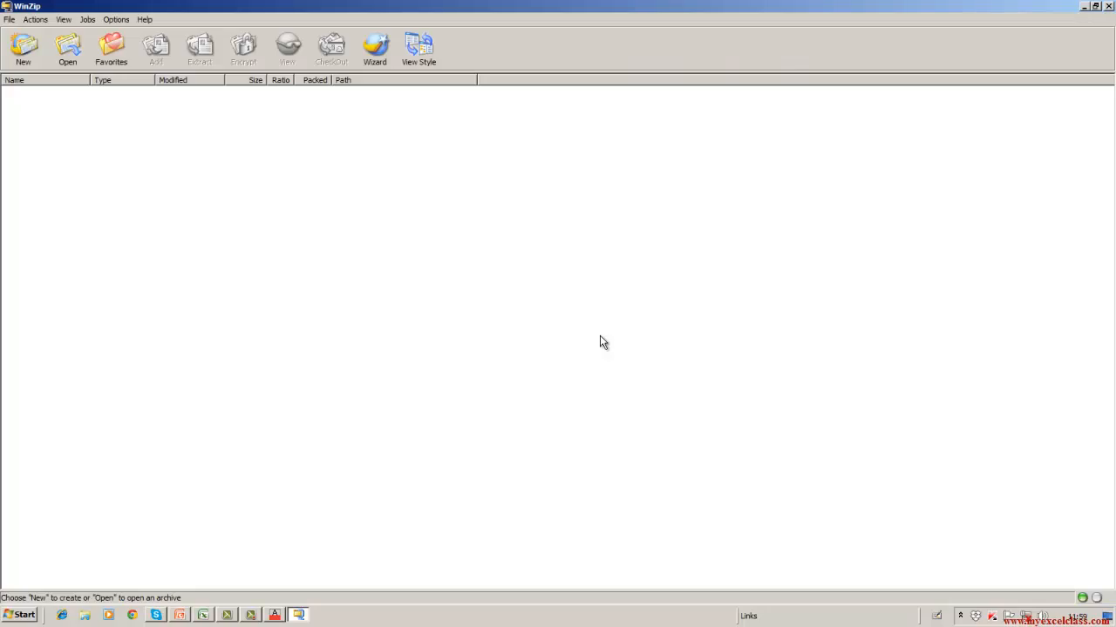
# - Close WinZip, launch AutoCAD 2013 and dismiss its startup wizard to reach a blank drawing
pyautogui.click(1108, 7)
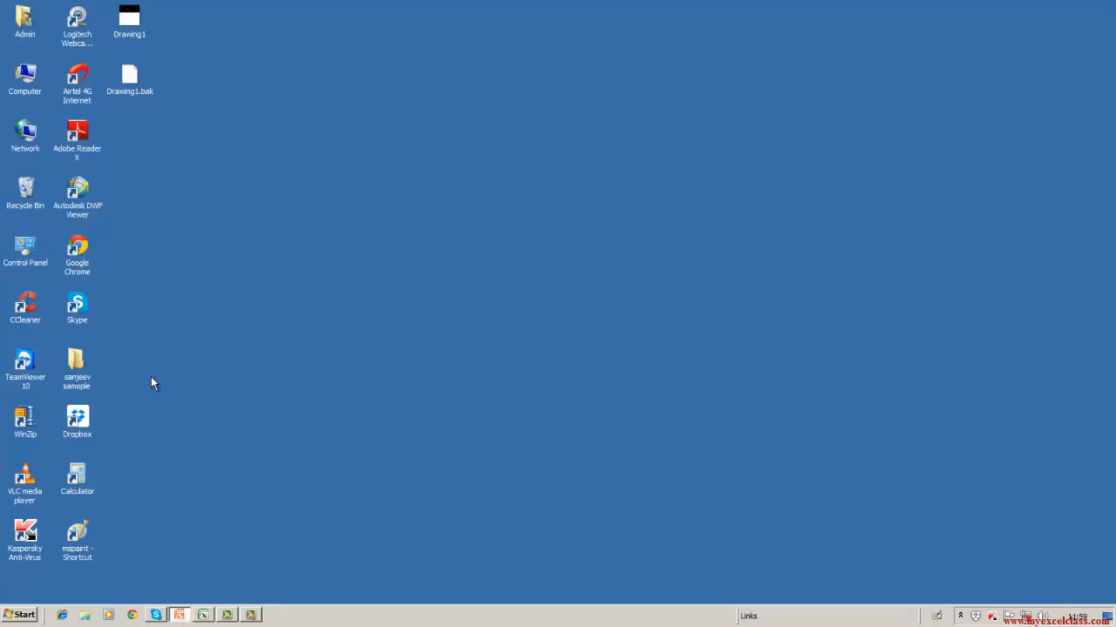
pyautogui.click(24, 616)
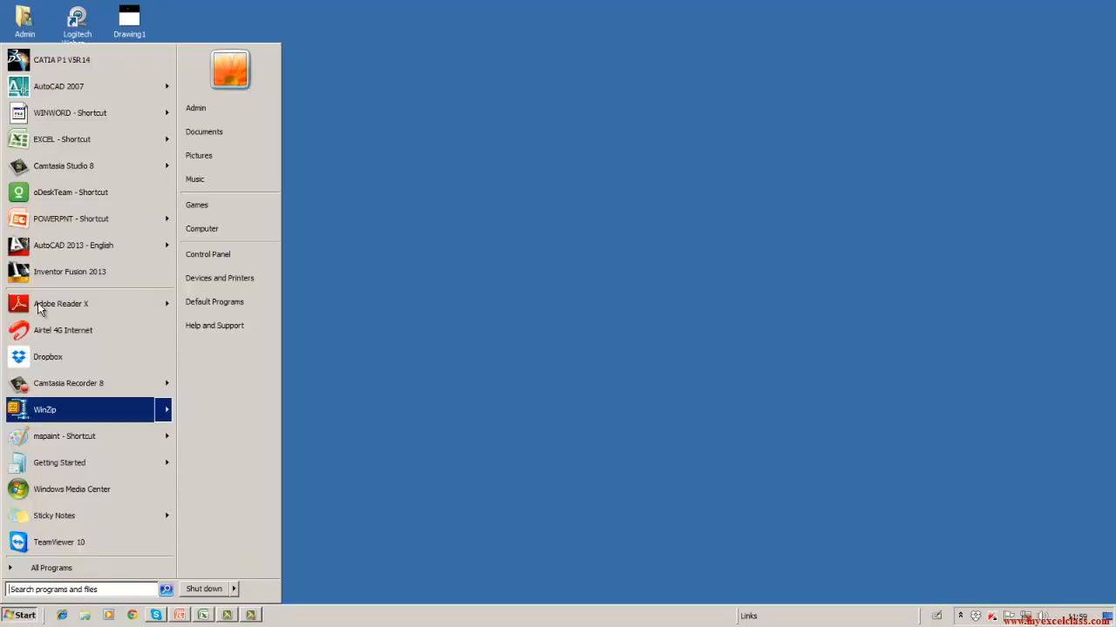
pyautogui.click(52, 248)
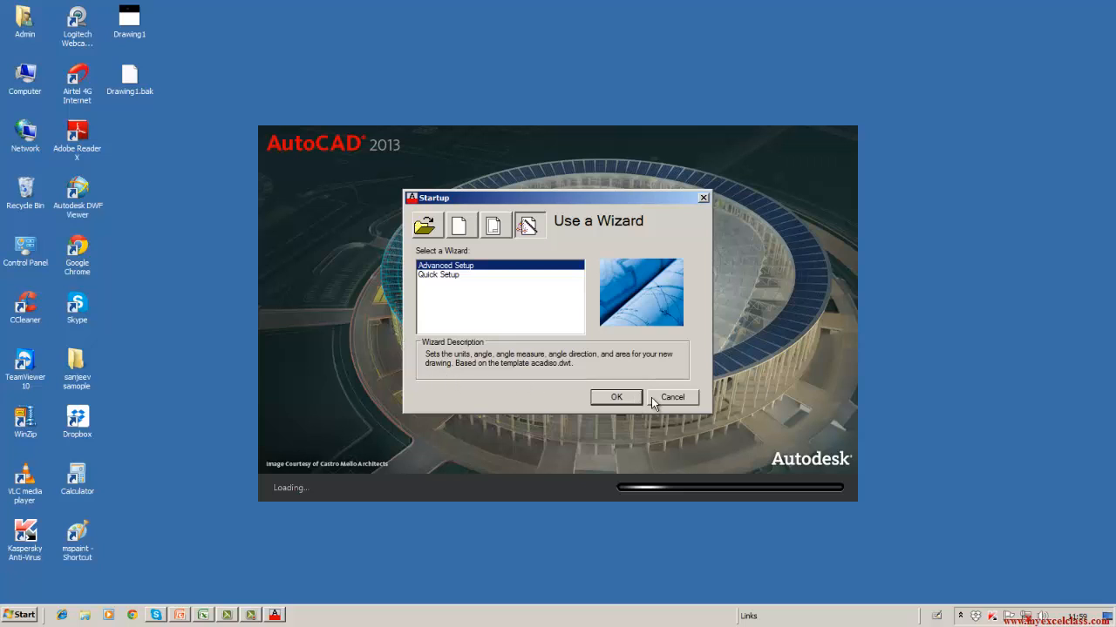
pyautogui.click(654, 398)
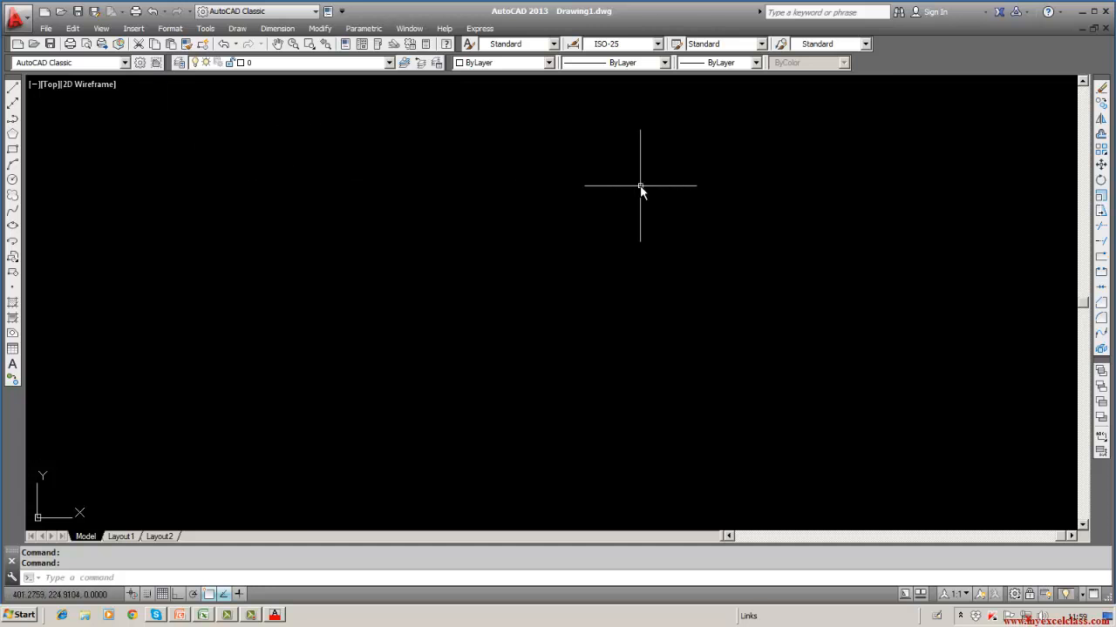
# - Turn off the display of scroll bars in the drawing window in the Display options
pyautogui.click(206, 27)
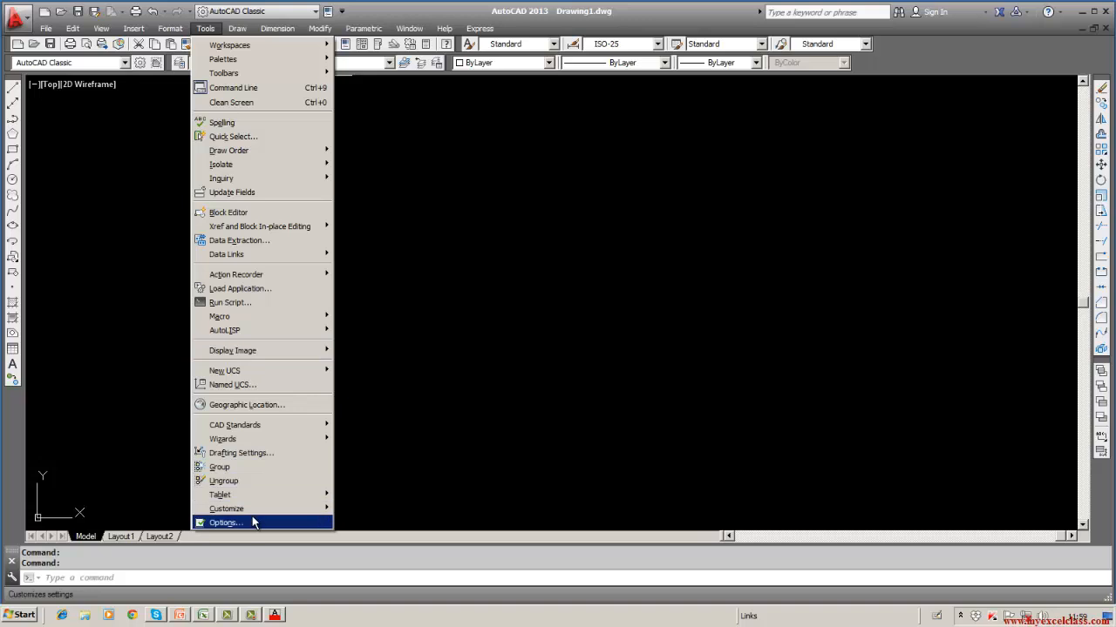
pyautogui.click(253, 522)
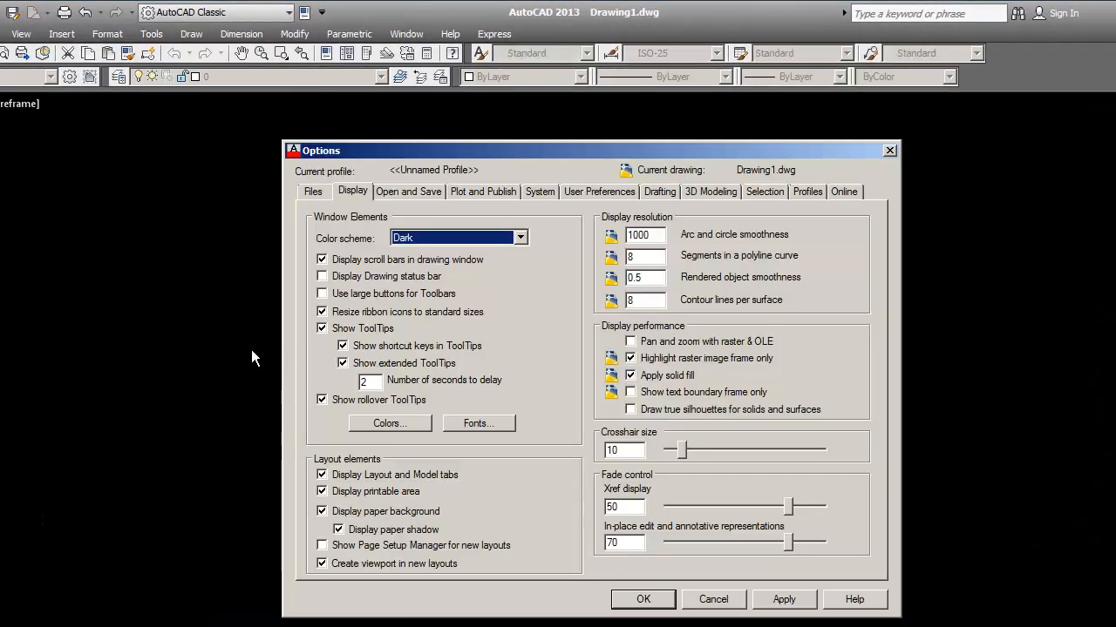
pyautogui.click(313, 191)
pyautogui.click(355, 193)
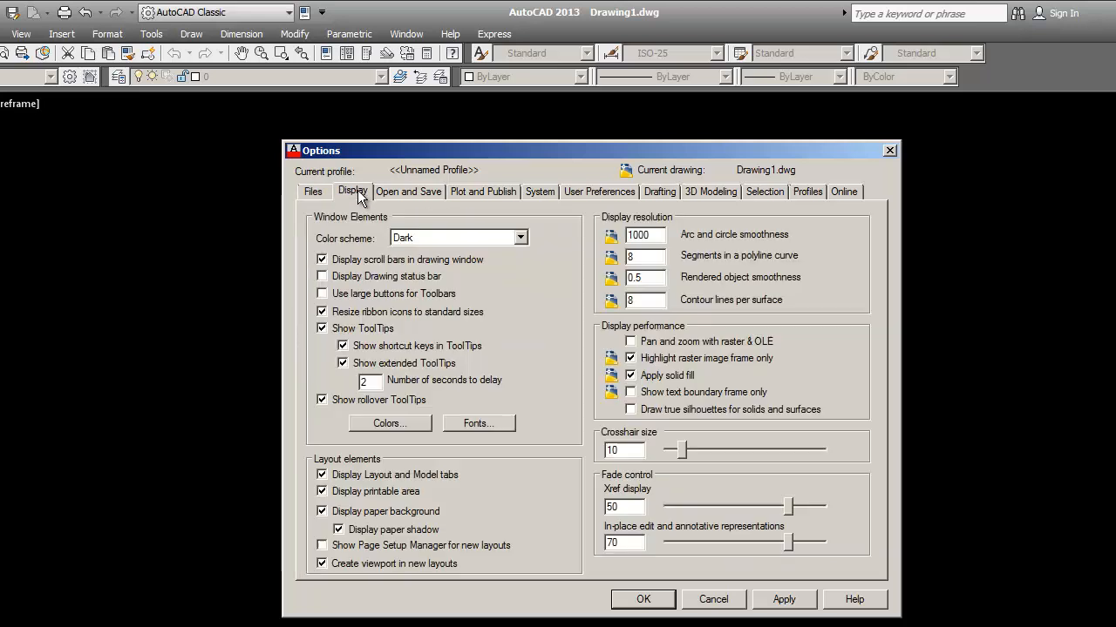
pyautogui.click(322, 260)
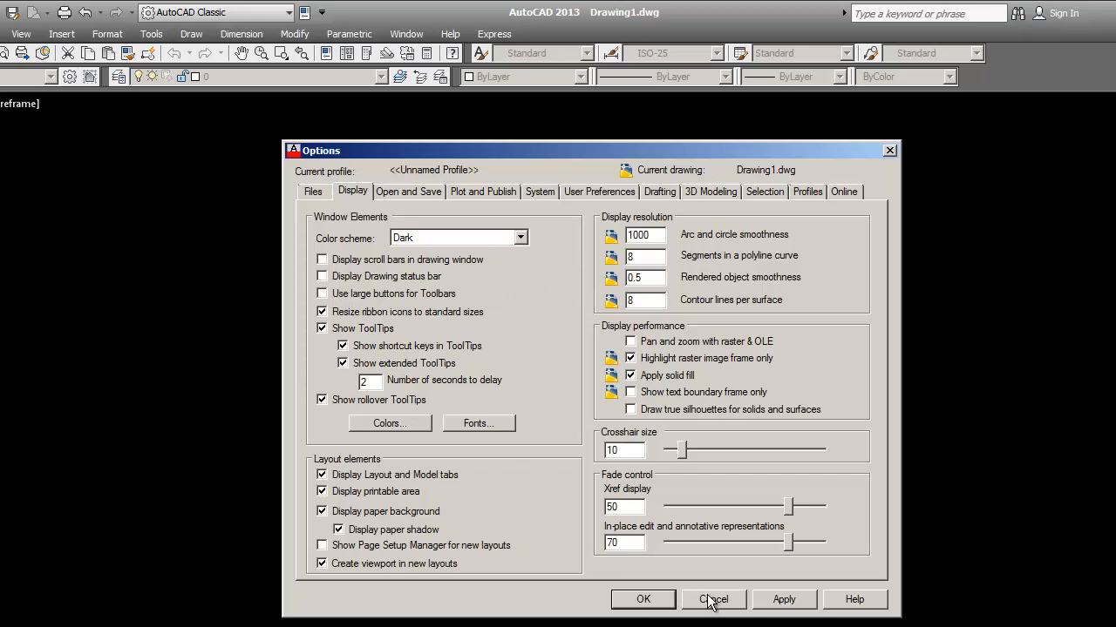
# - Apply the display settings and close the Options dialog
pyautogui.click(782, 599)
pyautogui.click(645, 599)
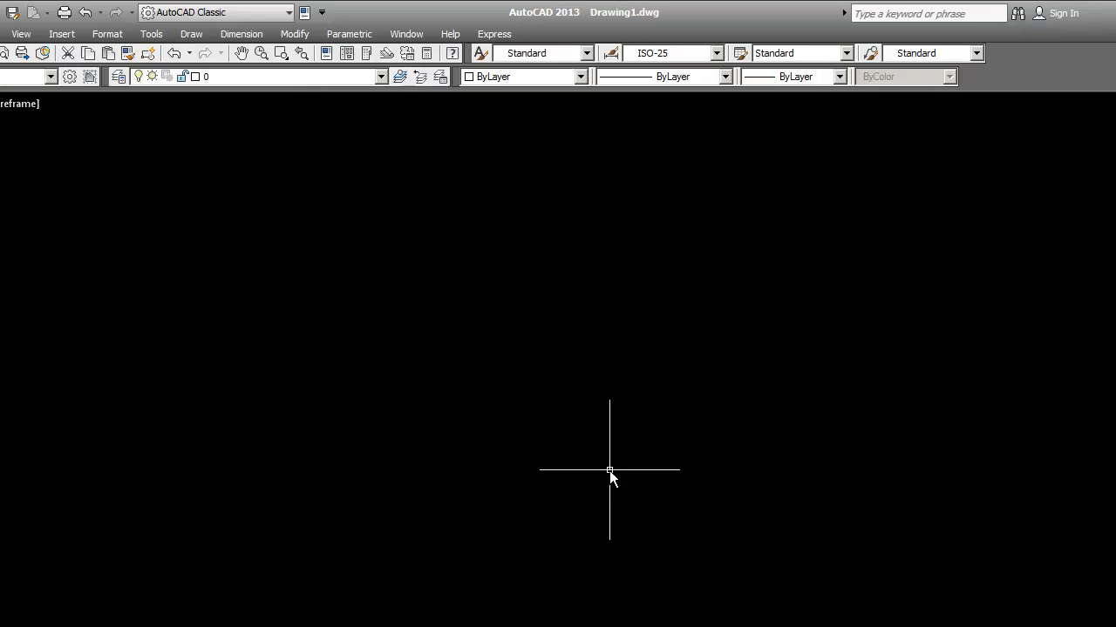
pyautogui.click(58, 35)
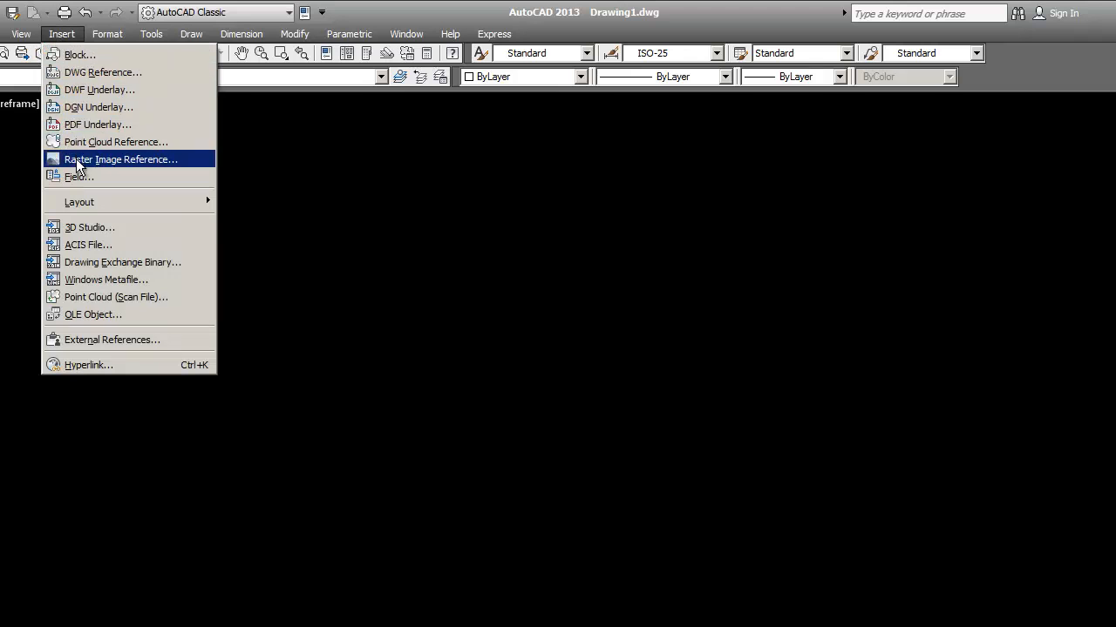
pyautogui.click(423, 197)
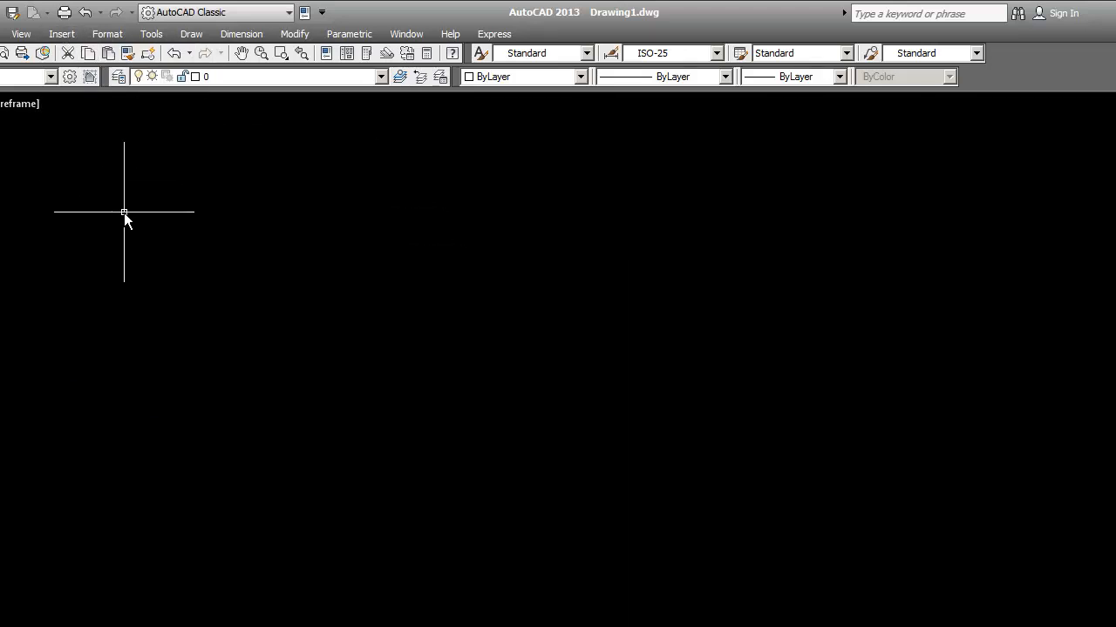
pyautogui.rightClick(1027, 73)
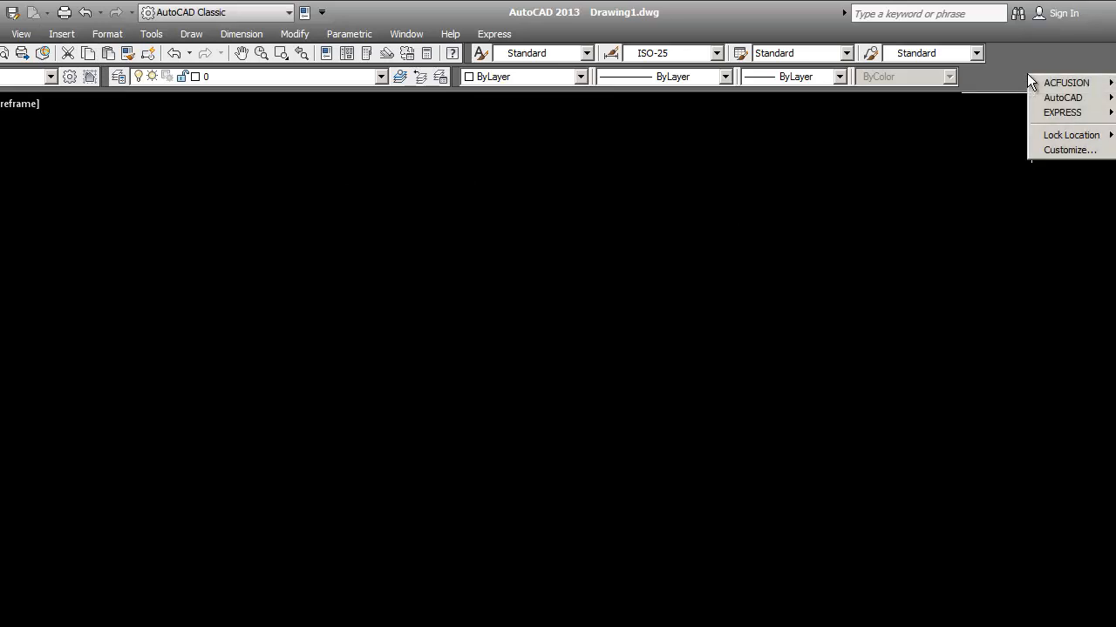
pyautogui.click(748, 297)
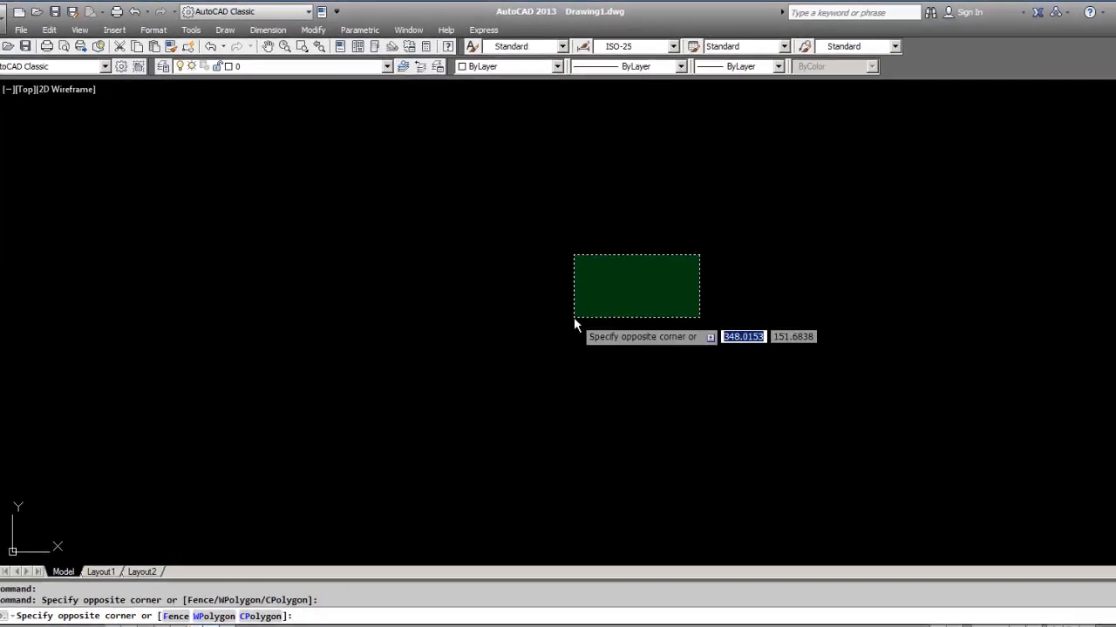
pyautogui.click(574, 319)
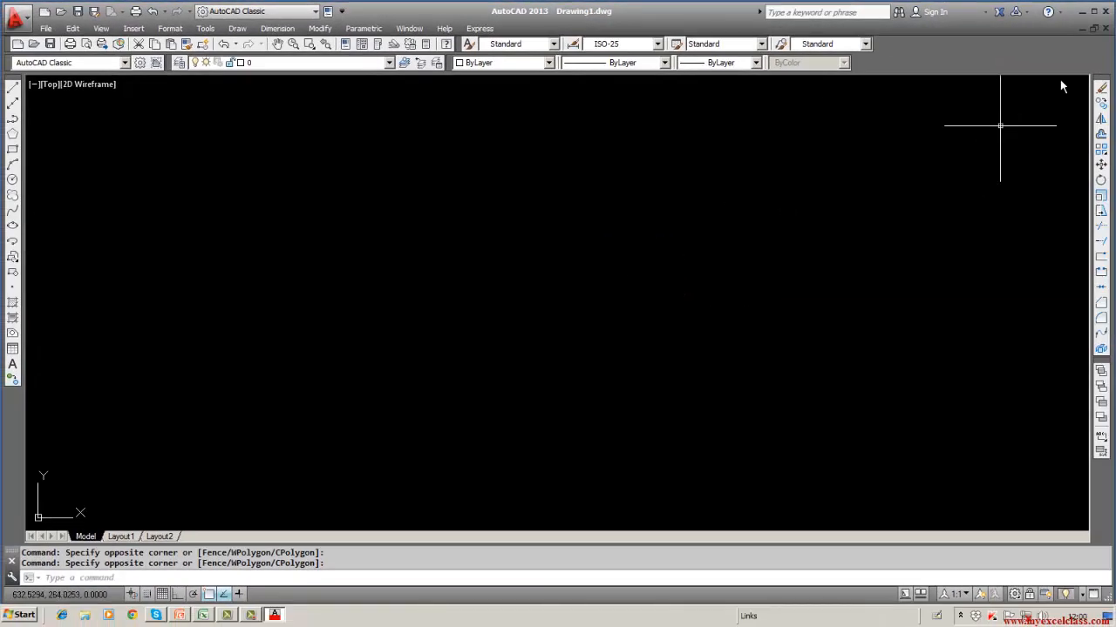
pyautogui.click(181, 615)
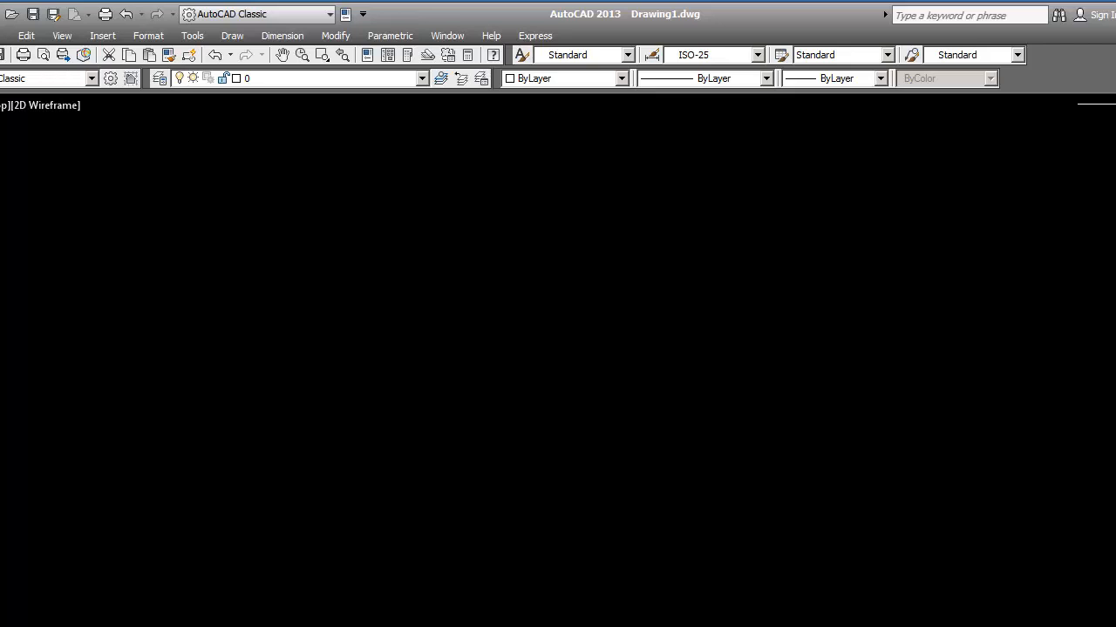
# - Save the empty drawing to the Desktop as Drawing1 in AutoCAD 2013 format, replacing the existing file
pyautogui.click(4, 35)
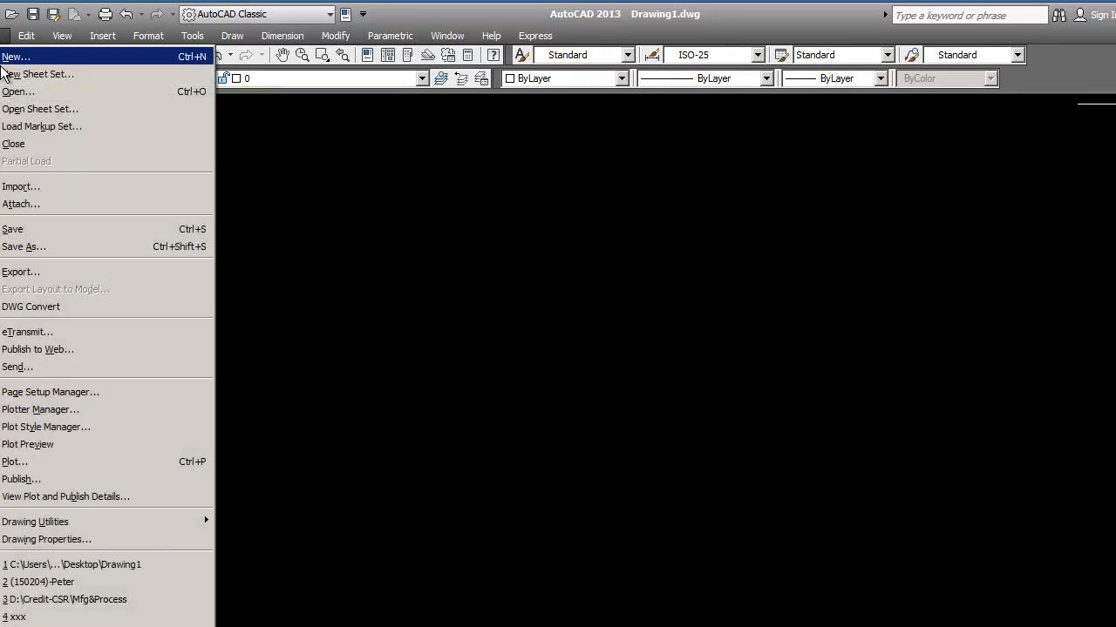
pyautogui.click(13, 229)
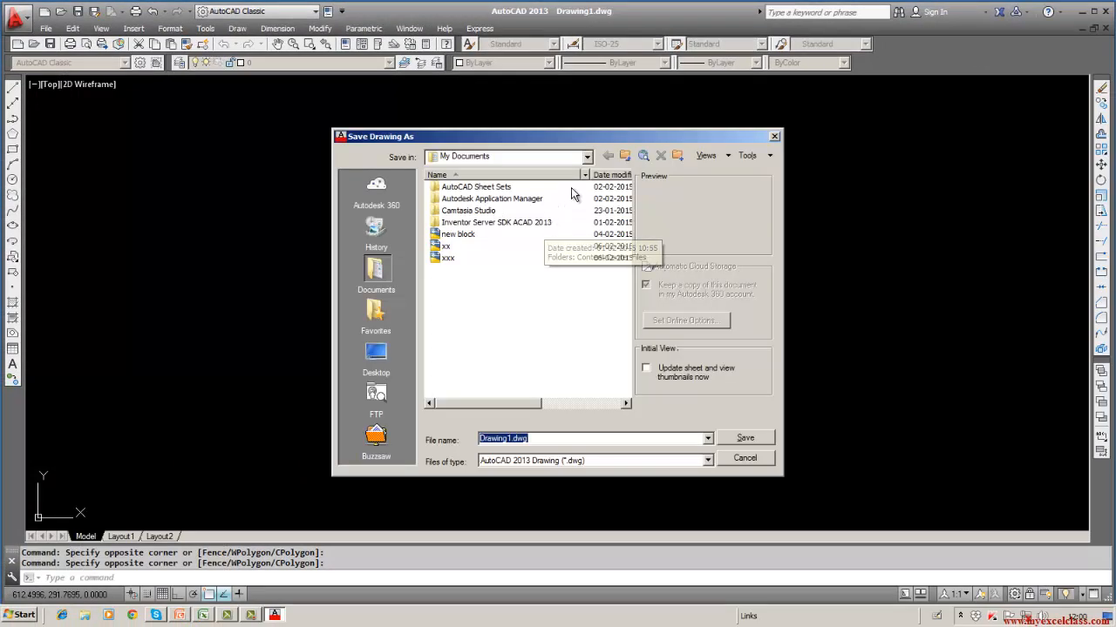
pyautogui.click(587, 157)
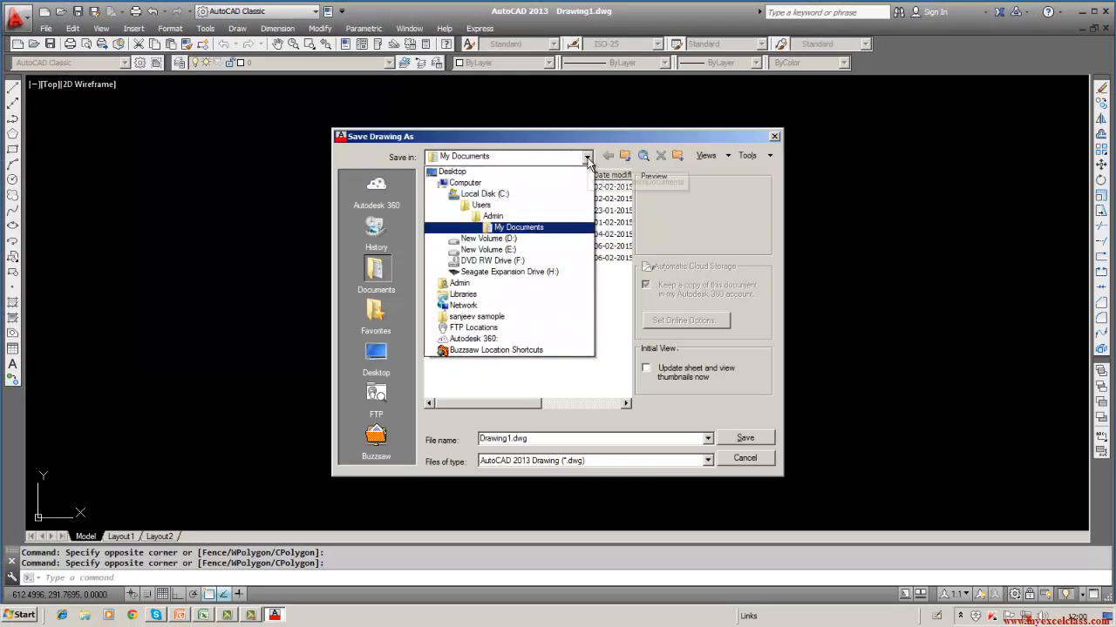
pyautogui.click(469, 172)
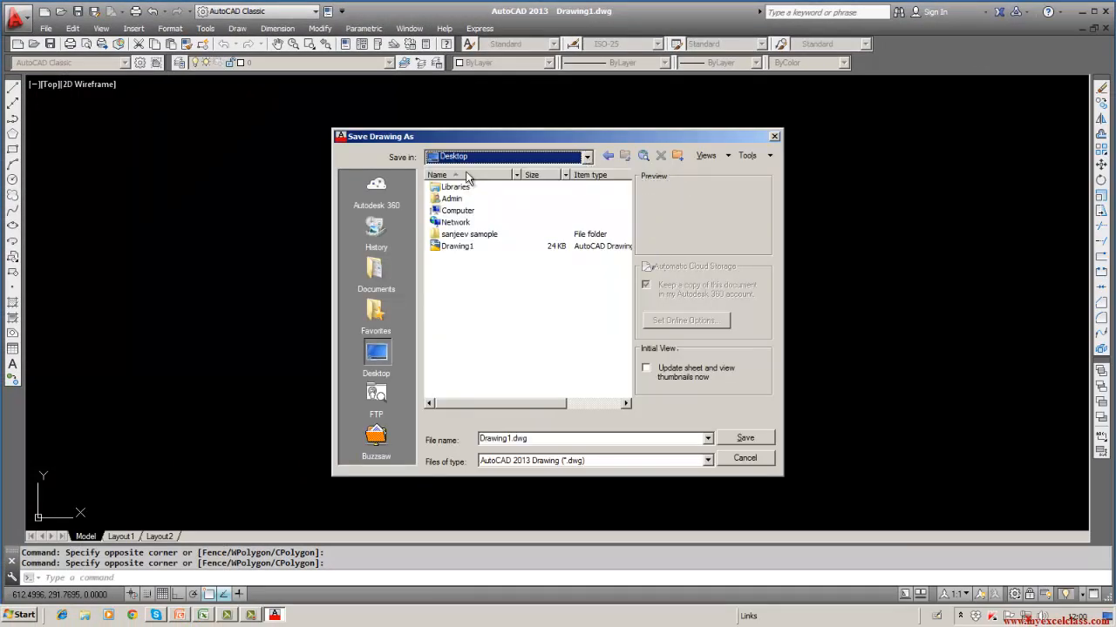
pyautogui.click(465, 251)
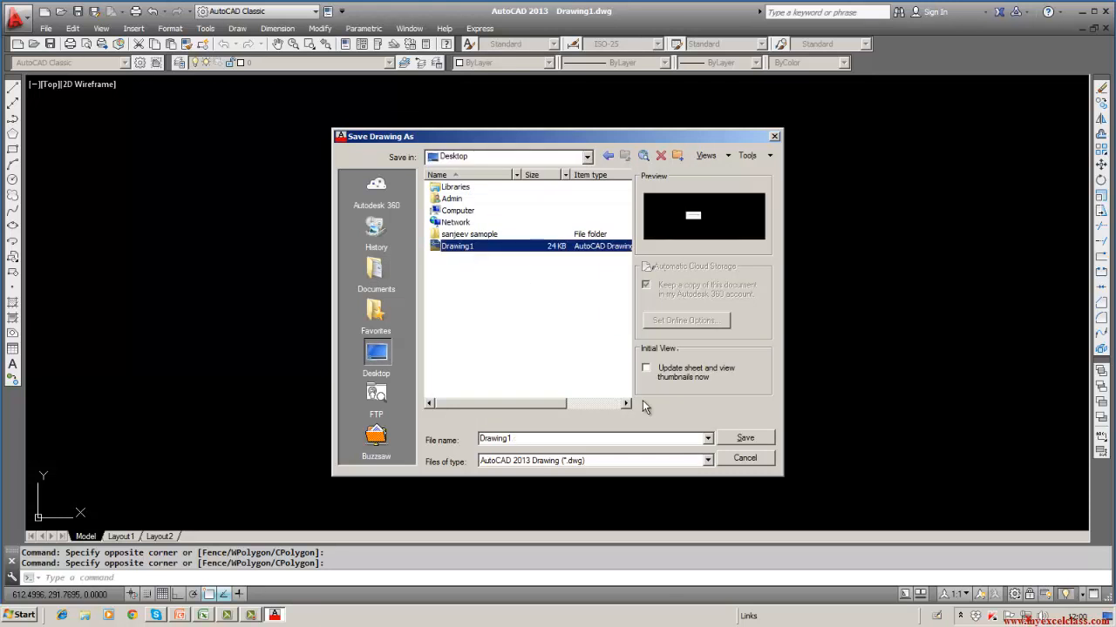
pyautogui.click(730, 440)
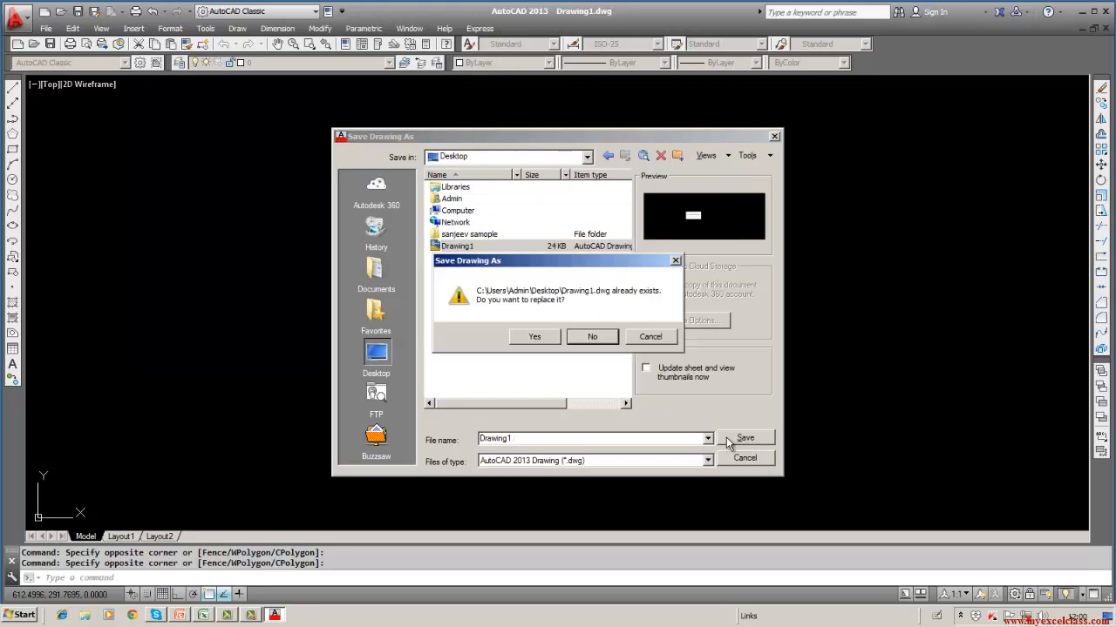
pyautogui.click(535, 337)
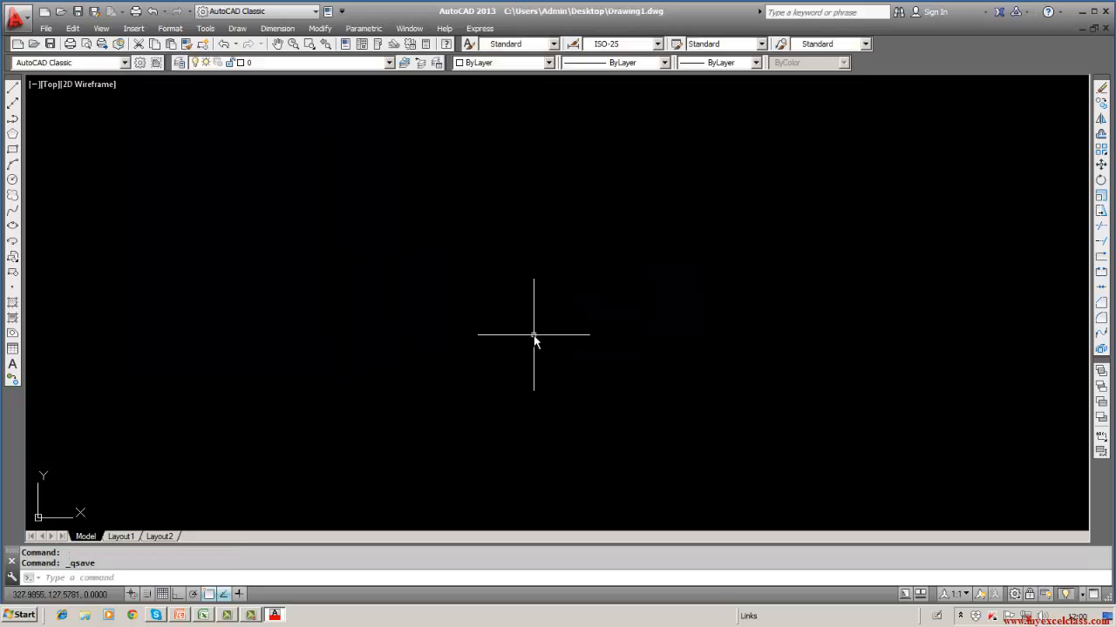
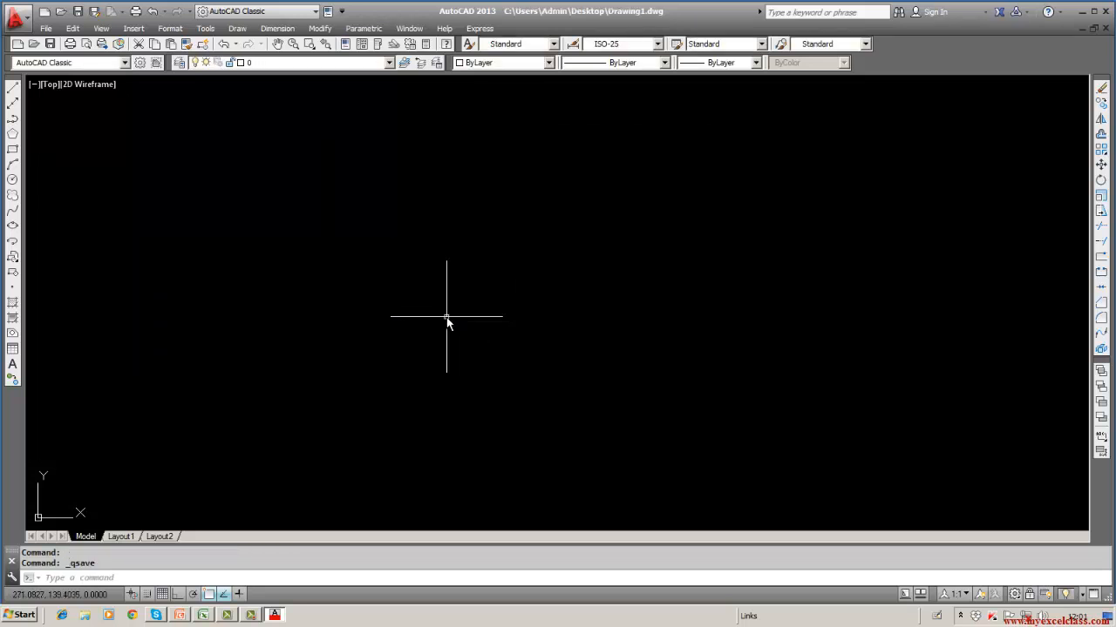
# - Open the HydCircuit-2 drawing from the Credit-CSR folder on drive D and switch to its model space
pyautogui.click(45, 28)
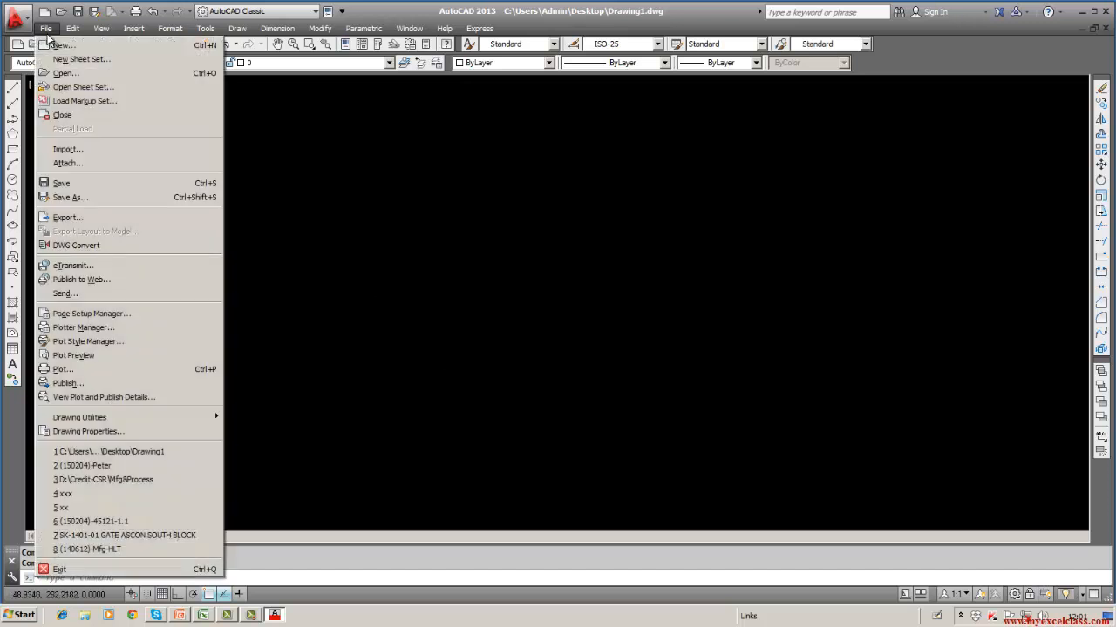
pyautogui.click(56, 75)
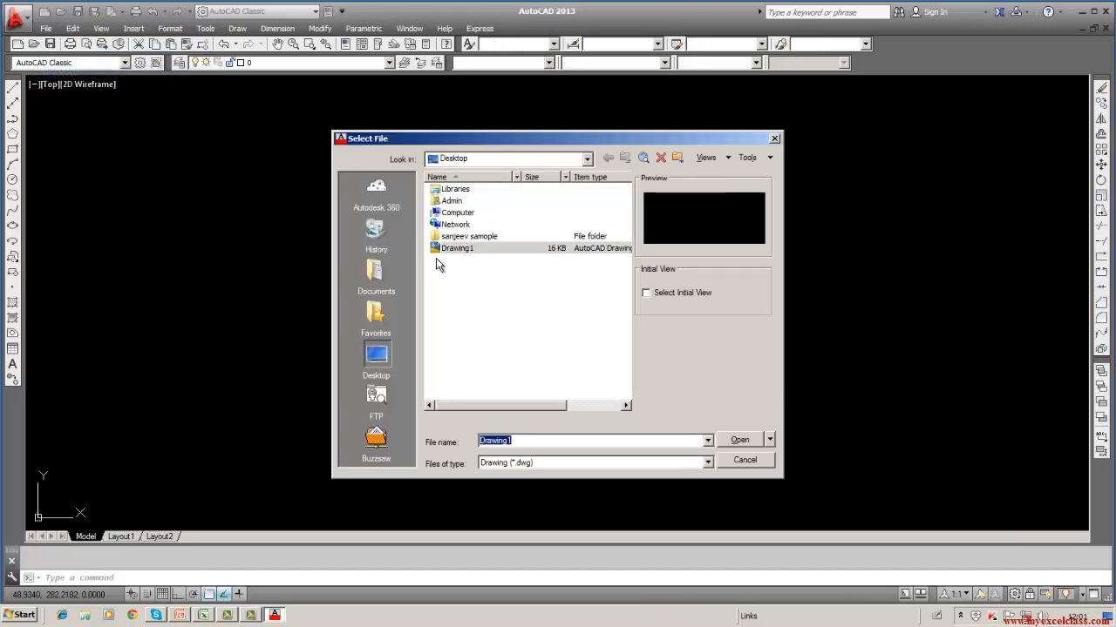
pyautogui.click(587, 159)
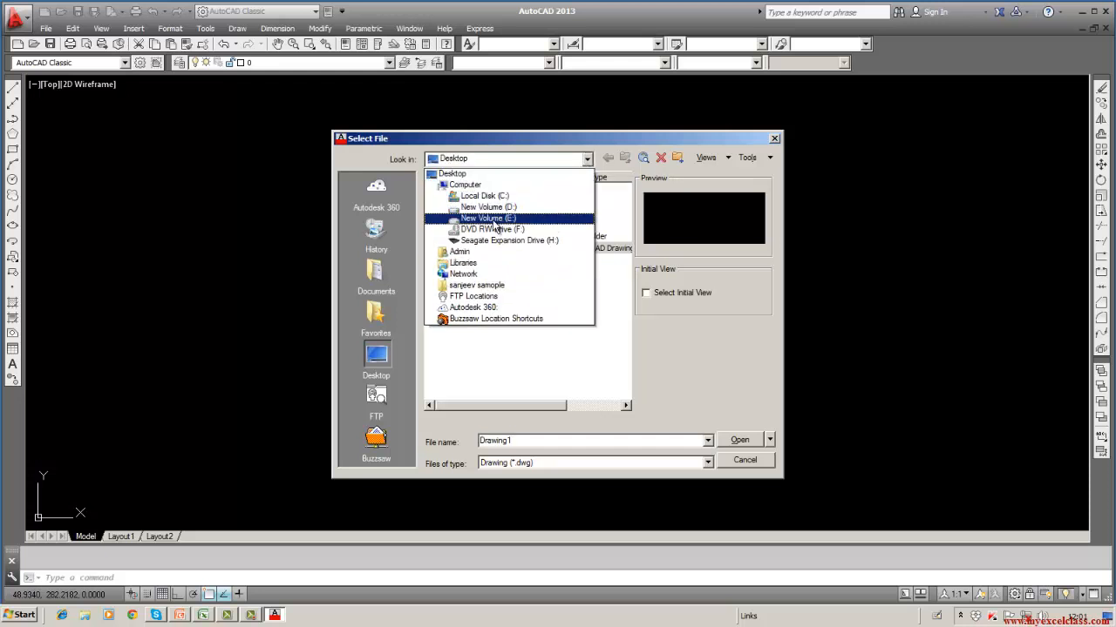
pyautogui.click(489, 207)
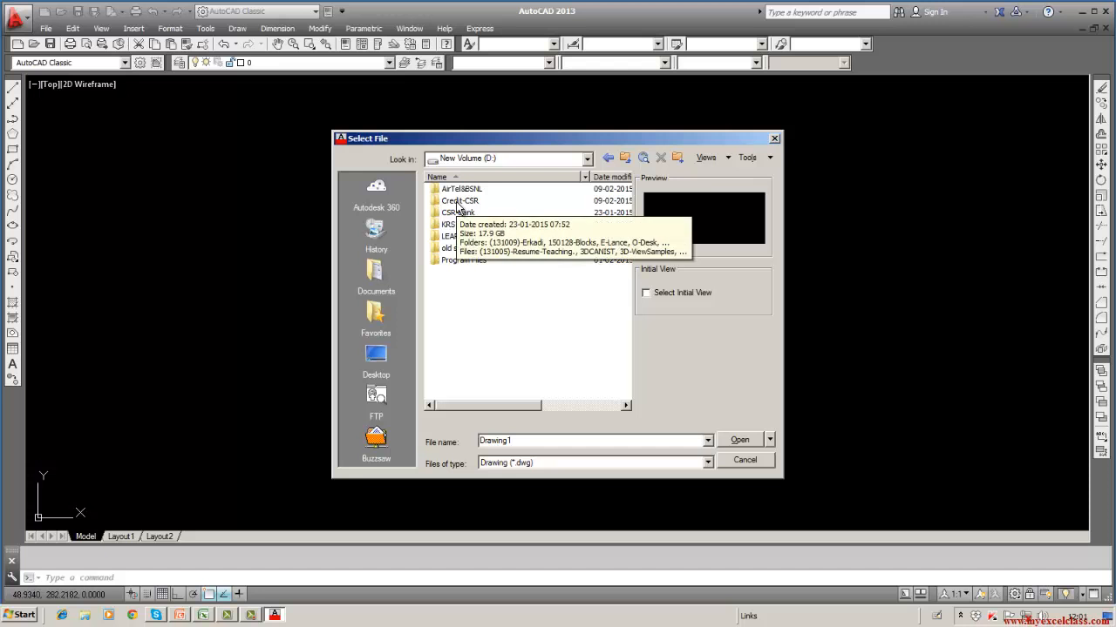
pyautogui.doubleClick(457, 202)
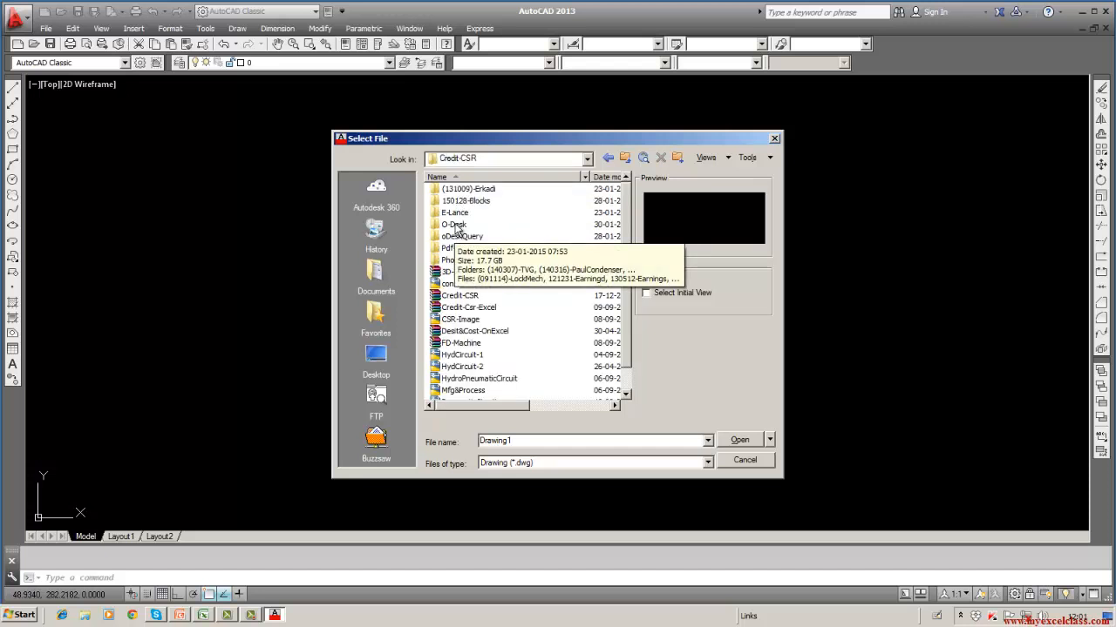
pyautogui.click(467, 355)
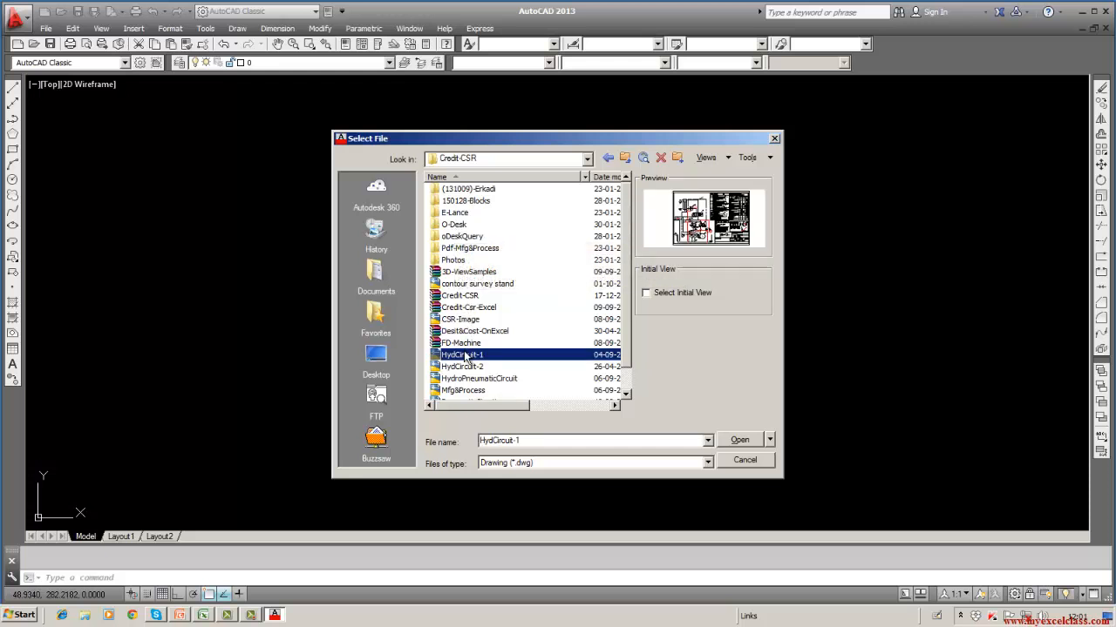
pyautogui.click(462, 367)
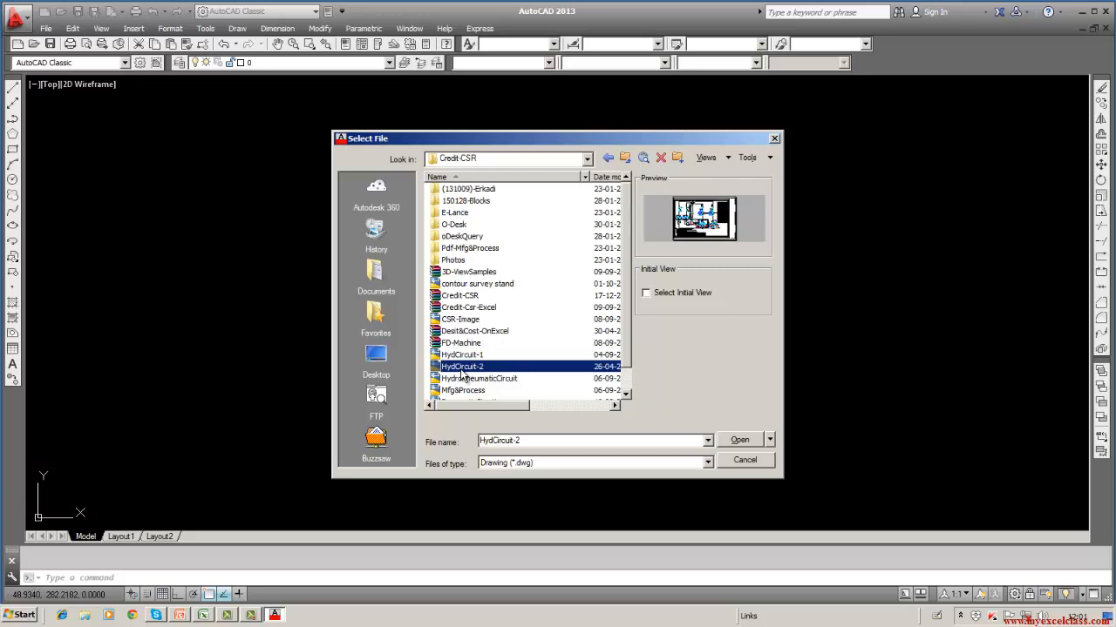
pyautogui.click(732, 443)
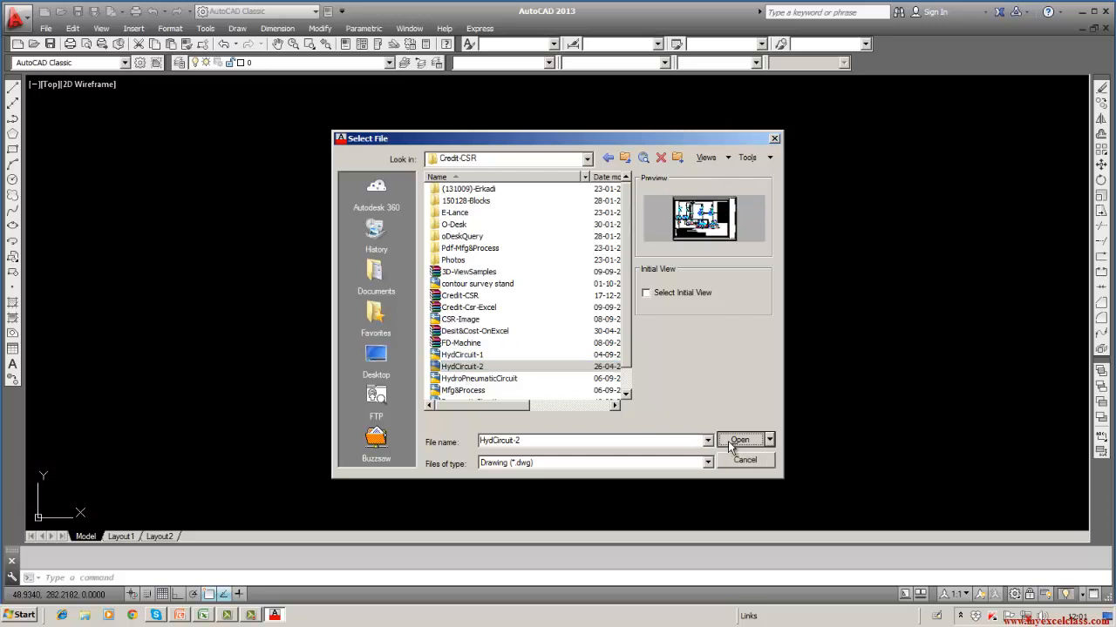
pyautogui.click(94, 536)
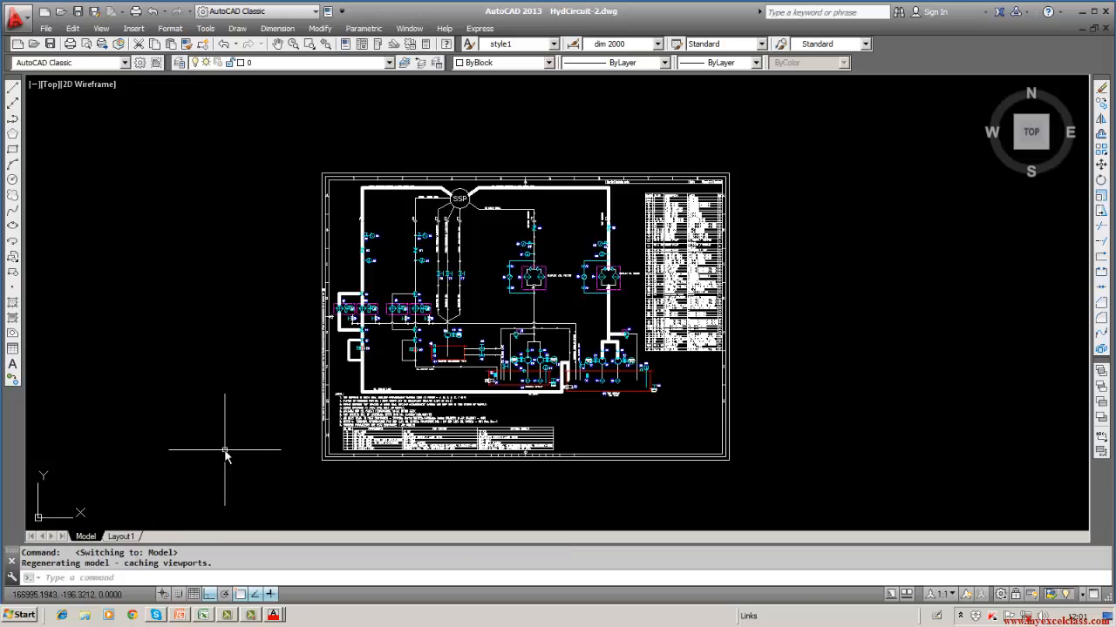
pyautogui.moveTo(225, 453); pyautogui.dragTo(221, 418, button='middle')
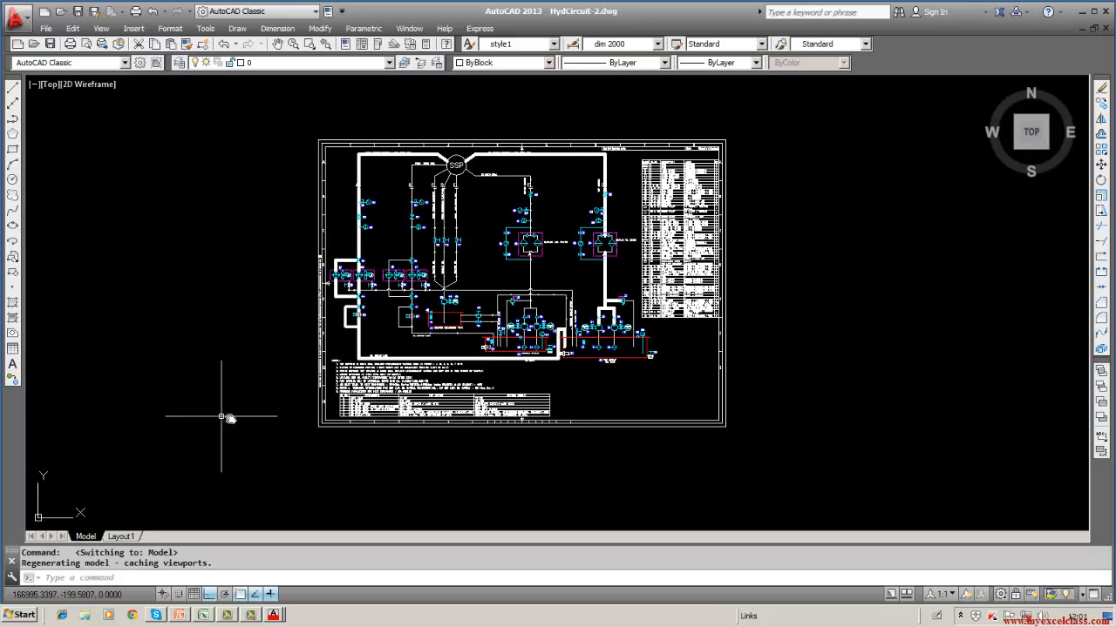
pyautogui.click(613, 422)
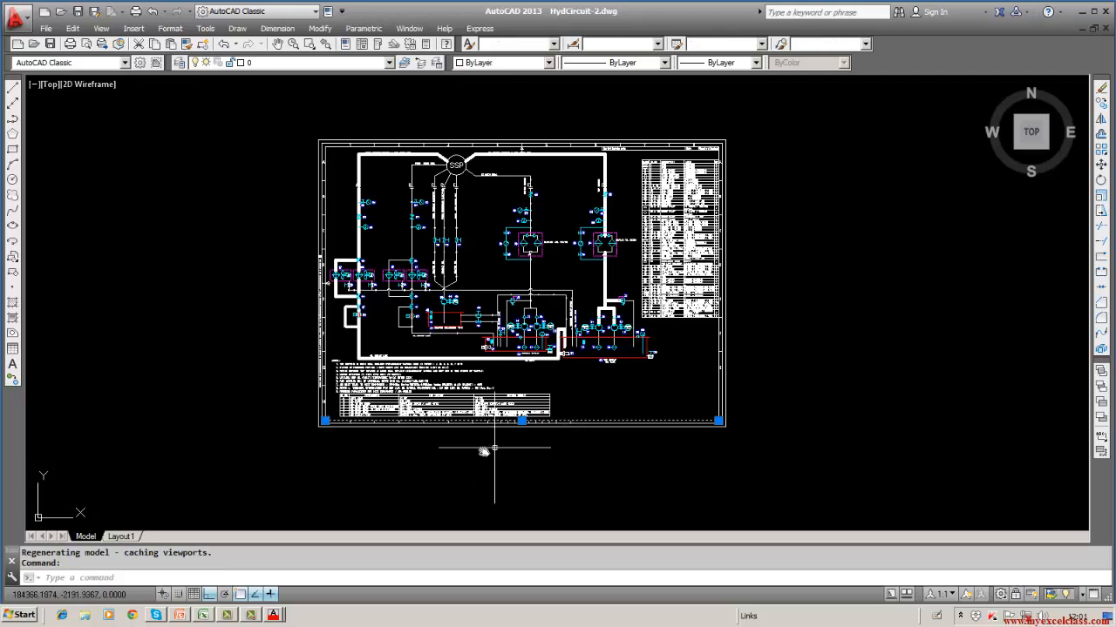
pyautogui.press('Escape')
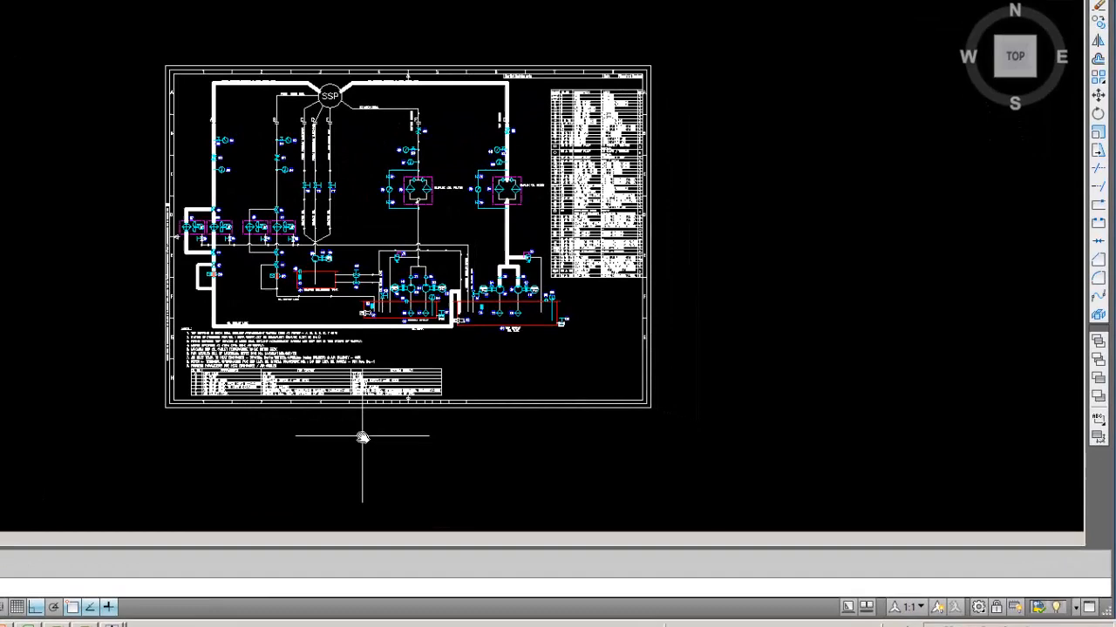
pyautogui.write('Co')
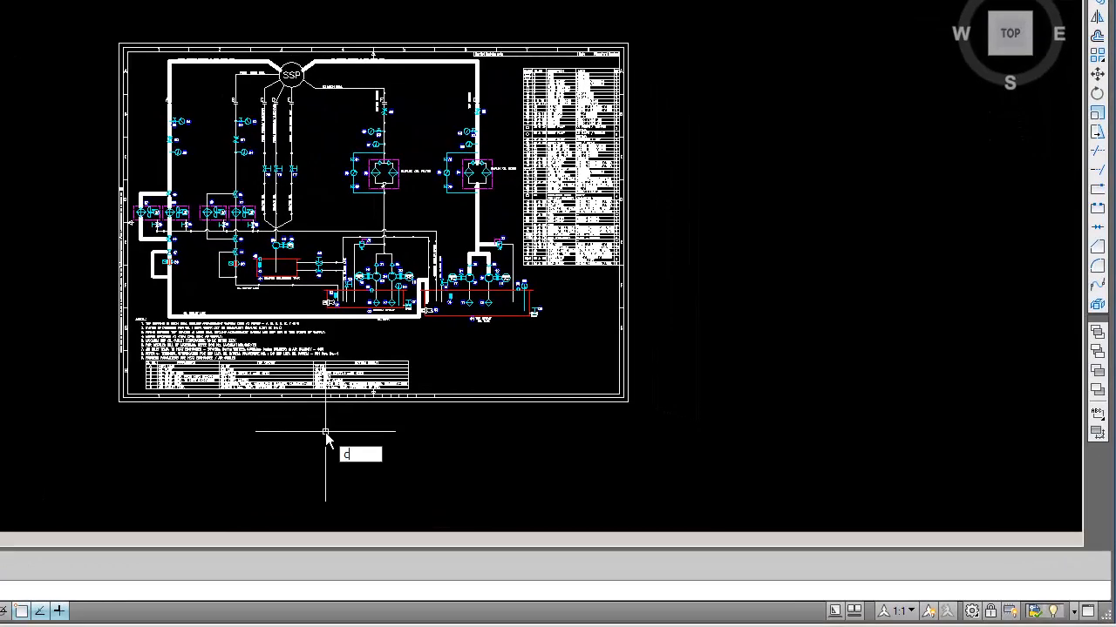
pyautogui.write('yclip')
pyautogui.press('Return')
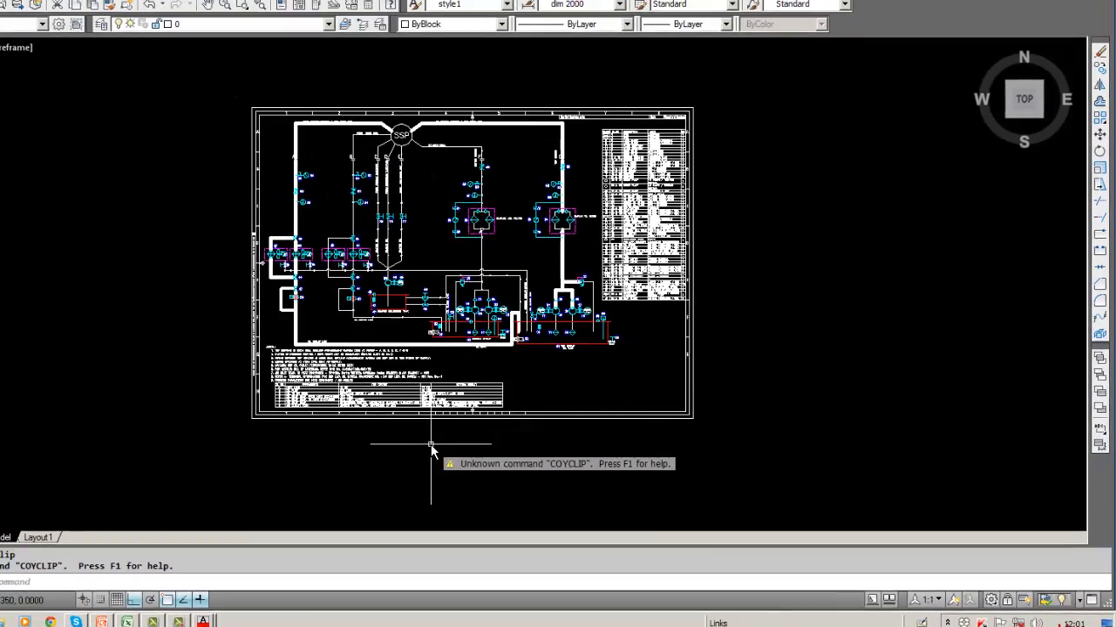
pyautogui.write('w')
pyautogui.press('Return')
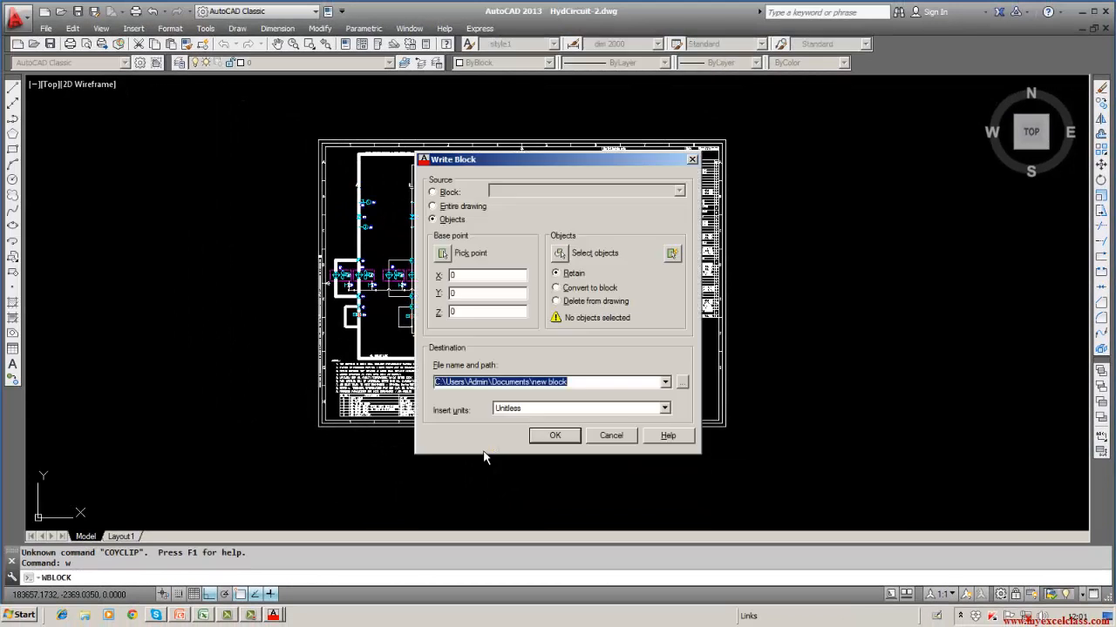
pyautogui.click(538, 441)
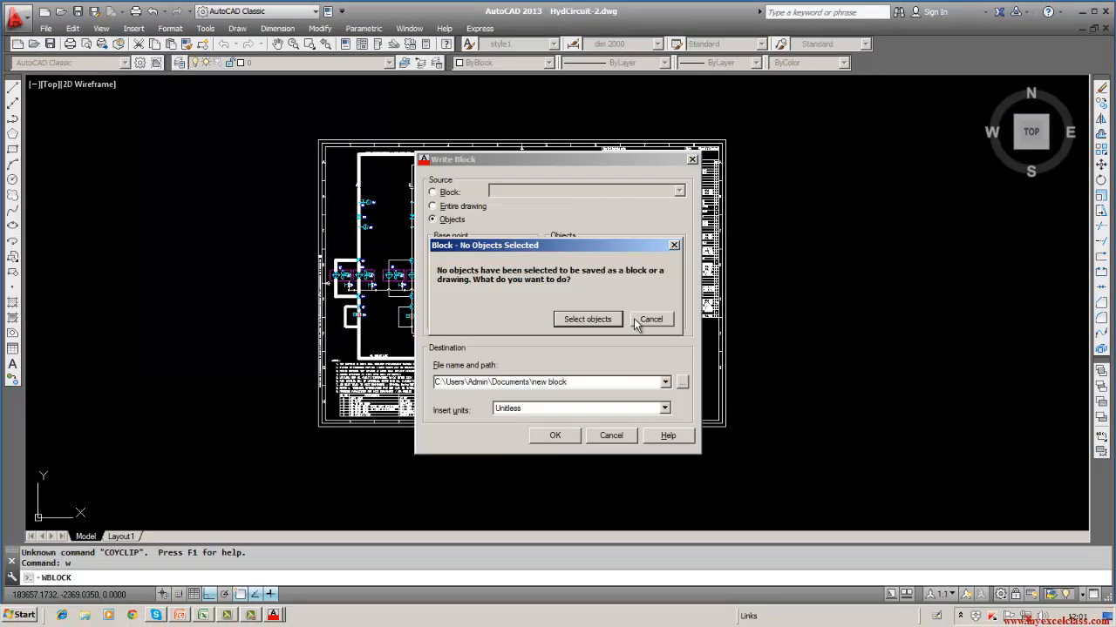
pyautogui.click(635, 320)
# - Copy the entire hydraulic circuit sheet to the clipboard with COPYCLIP, using a window selection around its whole border
pyautogui.write('COPYCLIp')
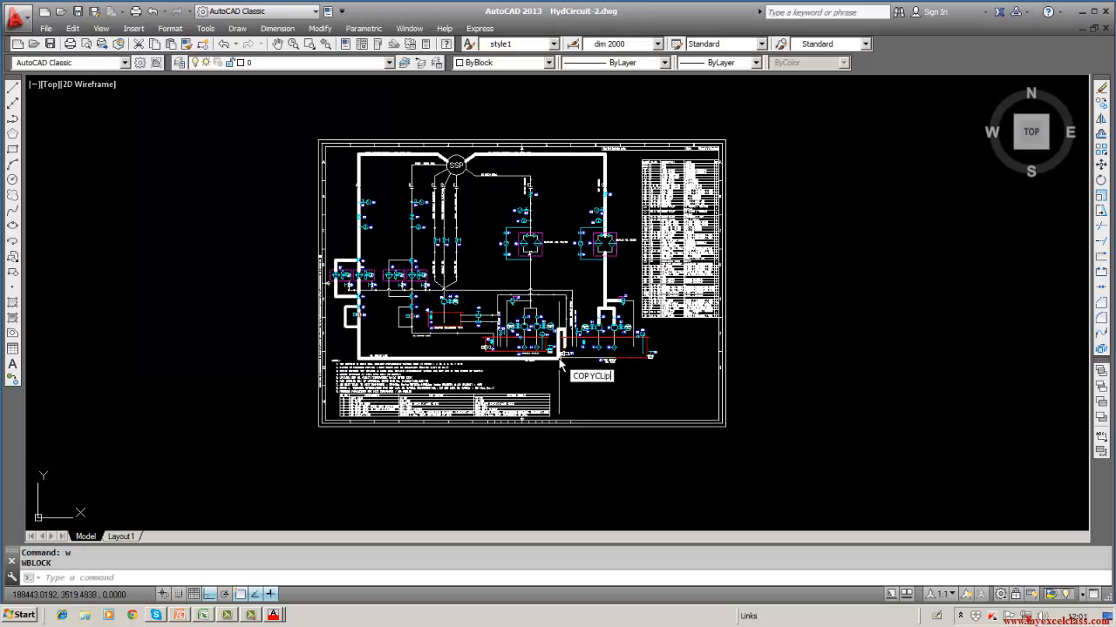
pyautogui.press('Return')
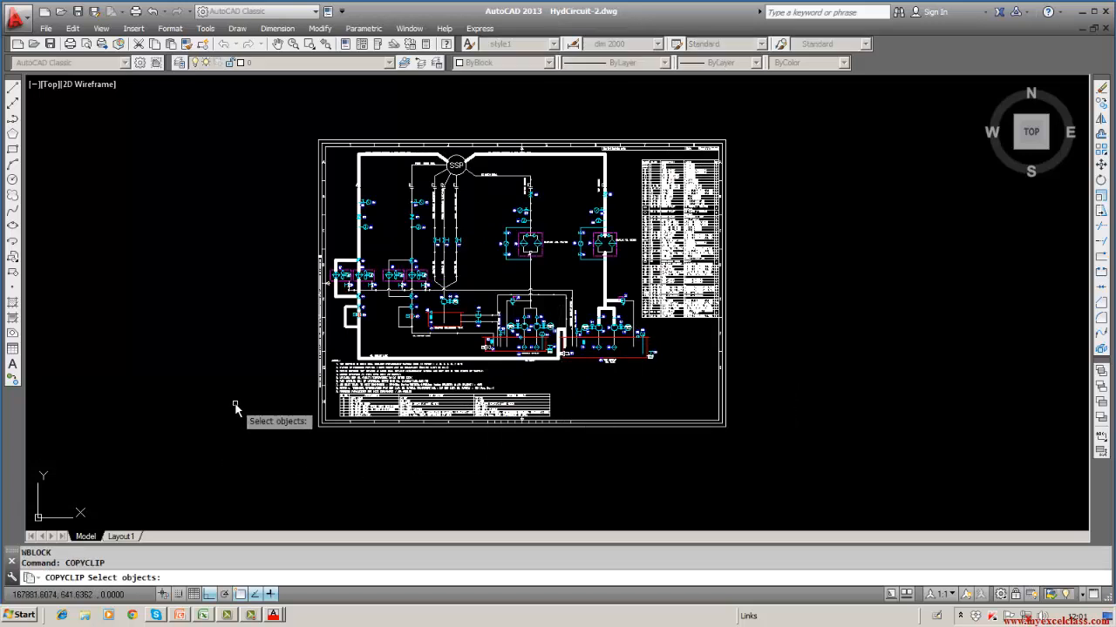
pyautogui.write('w')
pyautogui.press('Return')
pyautogui.click(292, 120)
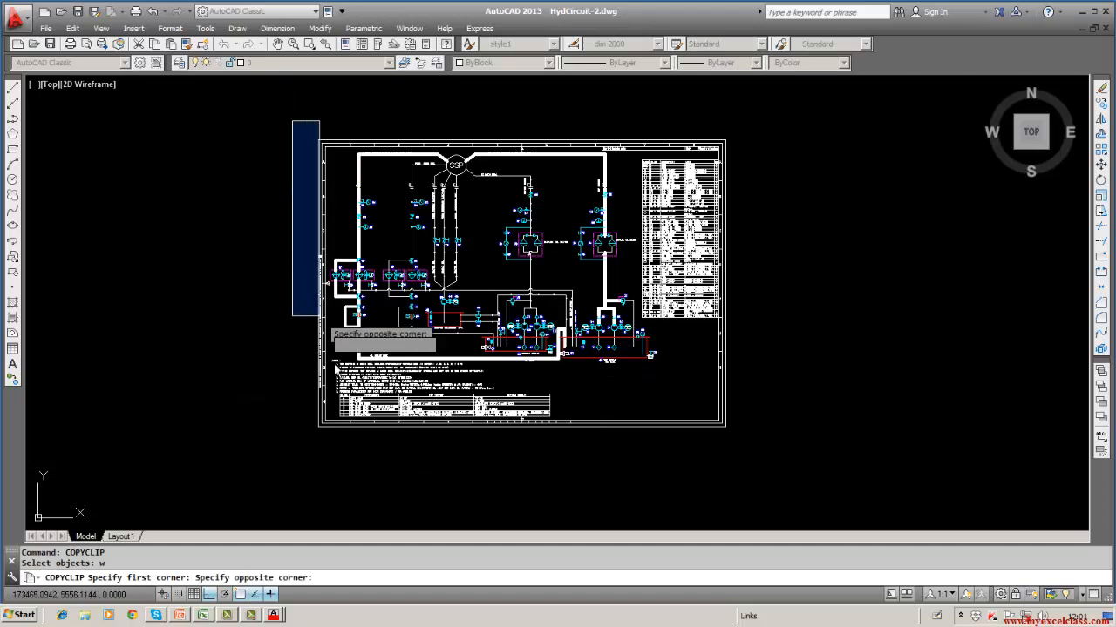
pyautogui.click(745, 445)
pyautogui.press('Return')
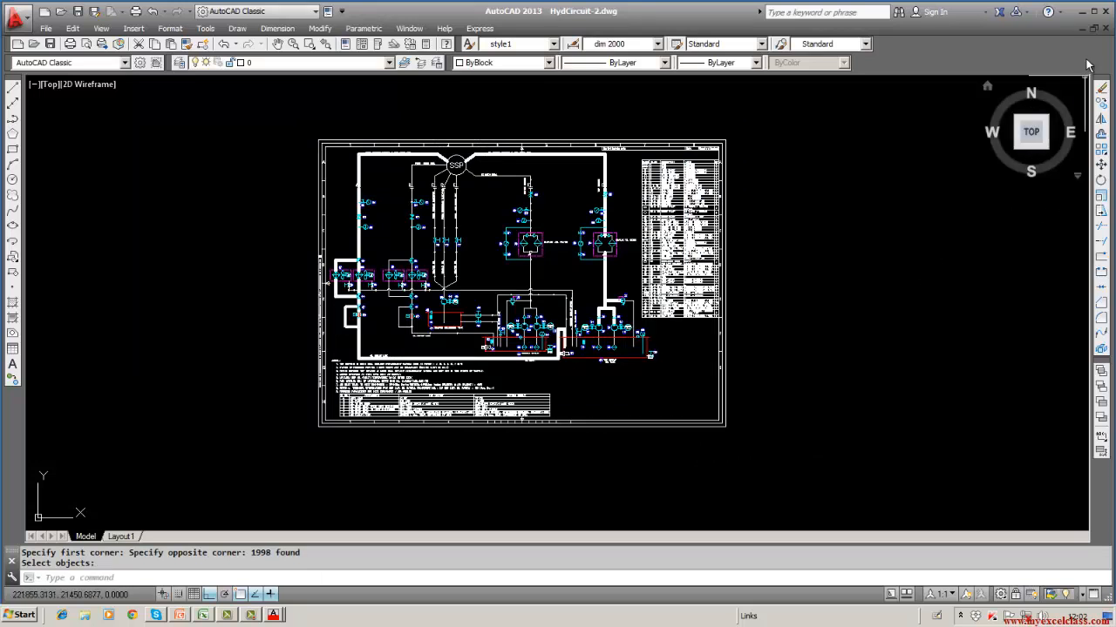
# - Paste the copied hydraulic circuit sheet into Drawing1 at a picked insertion point and zoom to the drawing's extents
pyautogui.click(1081, 29)
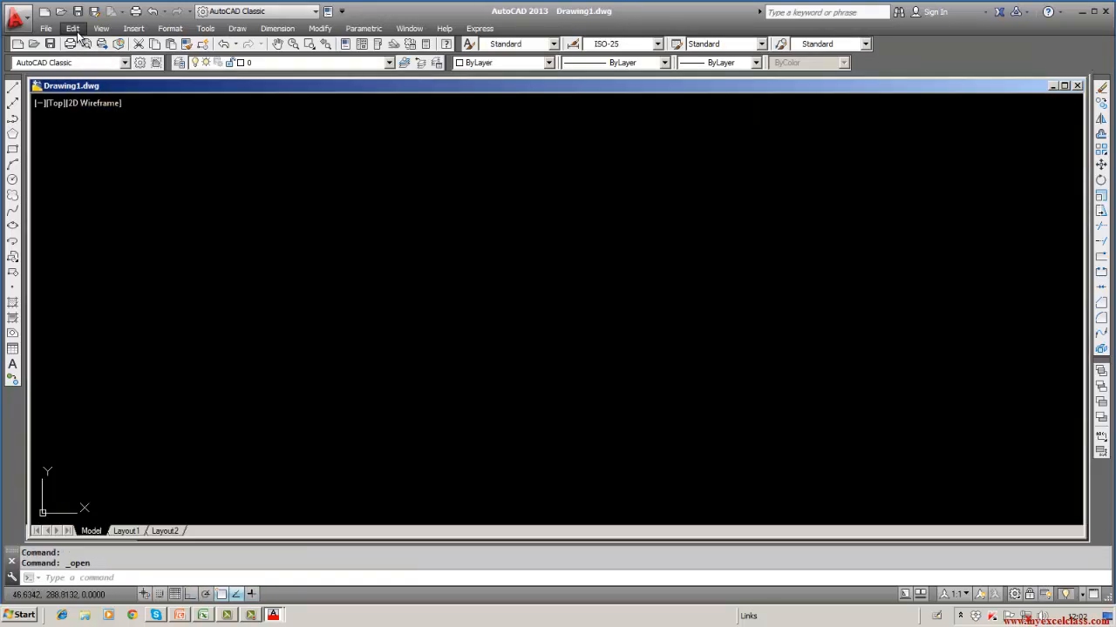
pyautogui.click(73, 28)
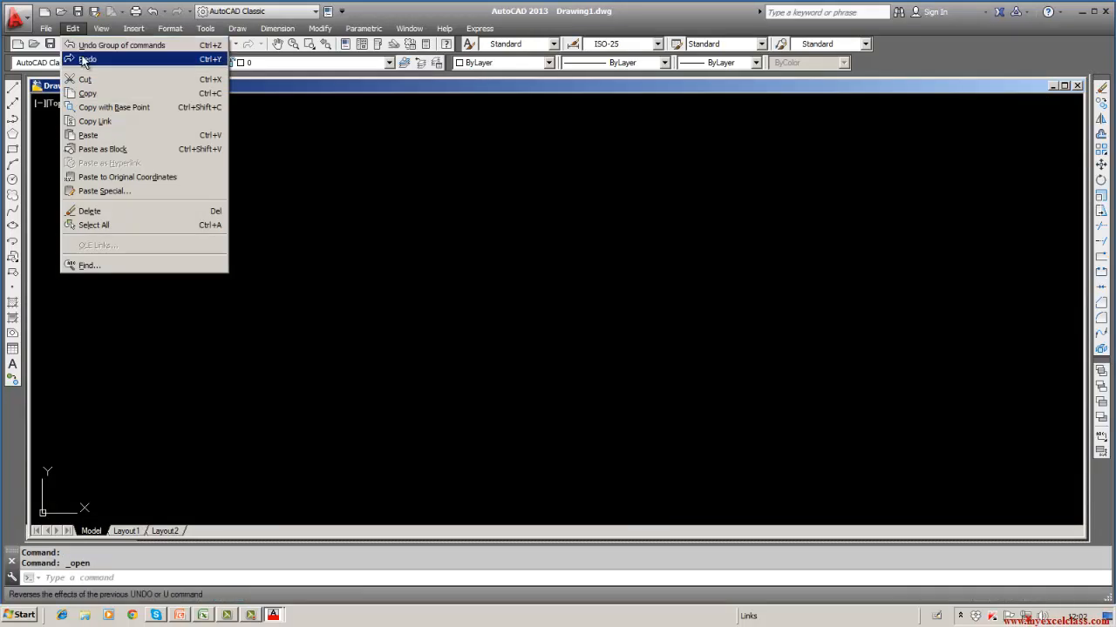
pyautogui.click(87, 137)
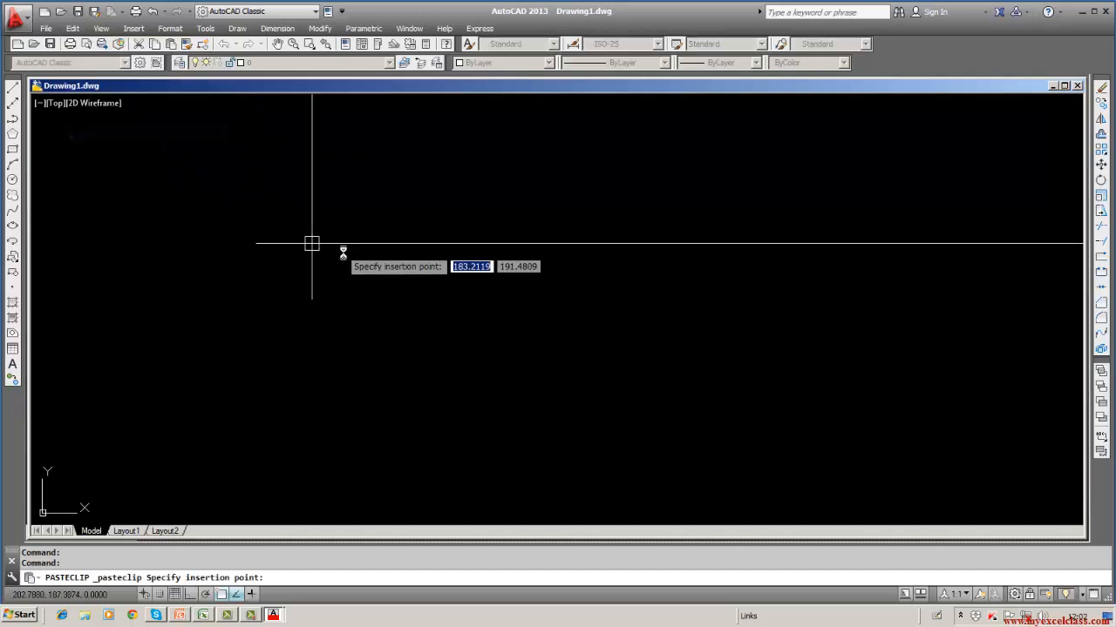
pyautogui.scroll(-4, 331, 340)
pyautogui.click(330, 340)
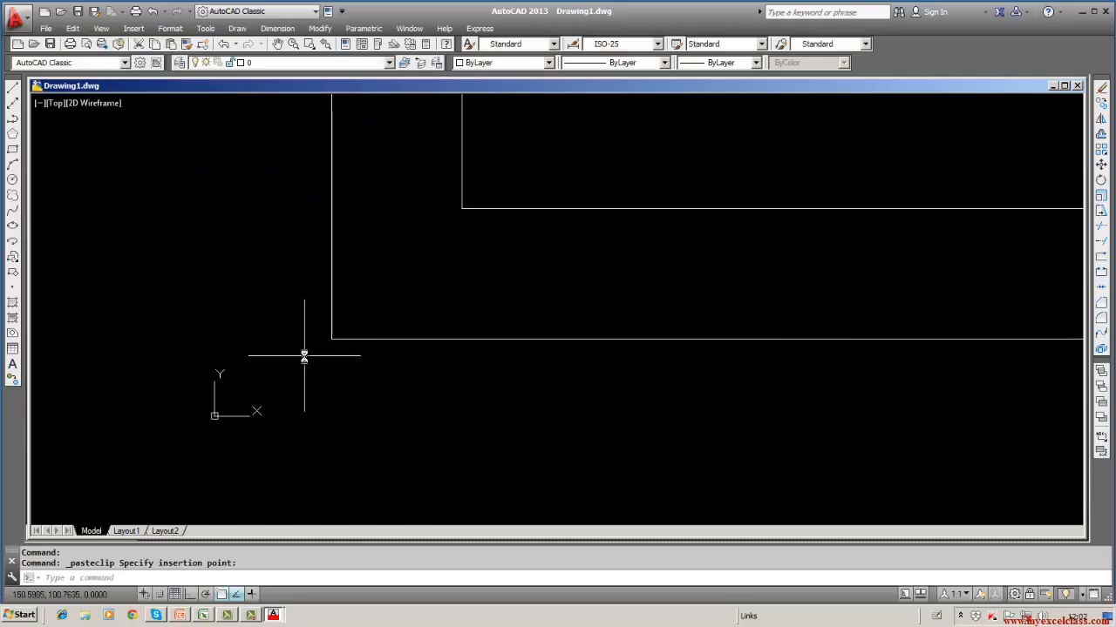
pyautogui.write('zoom')
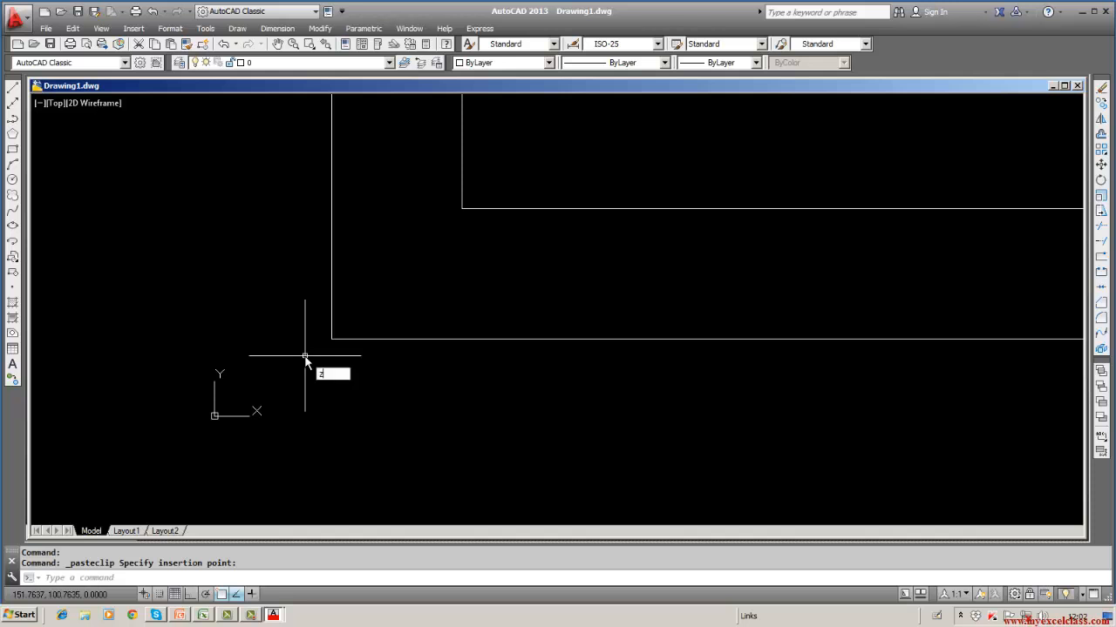
pyautogui.press('Return')
pyautogui.write('e')
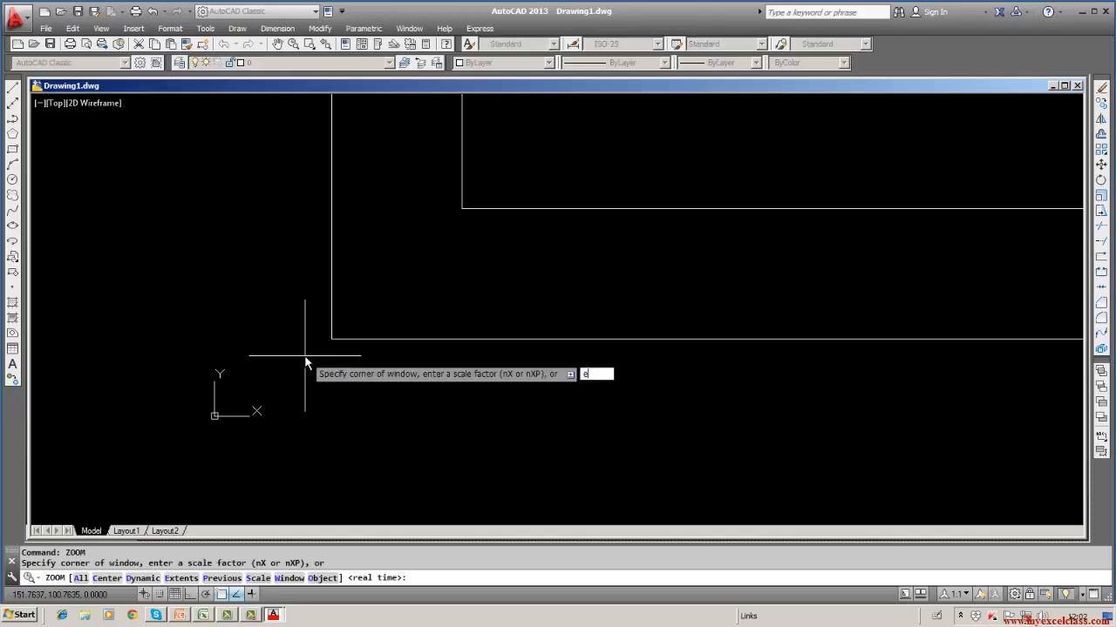
pyautogui.press('Return')
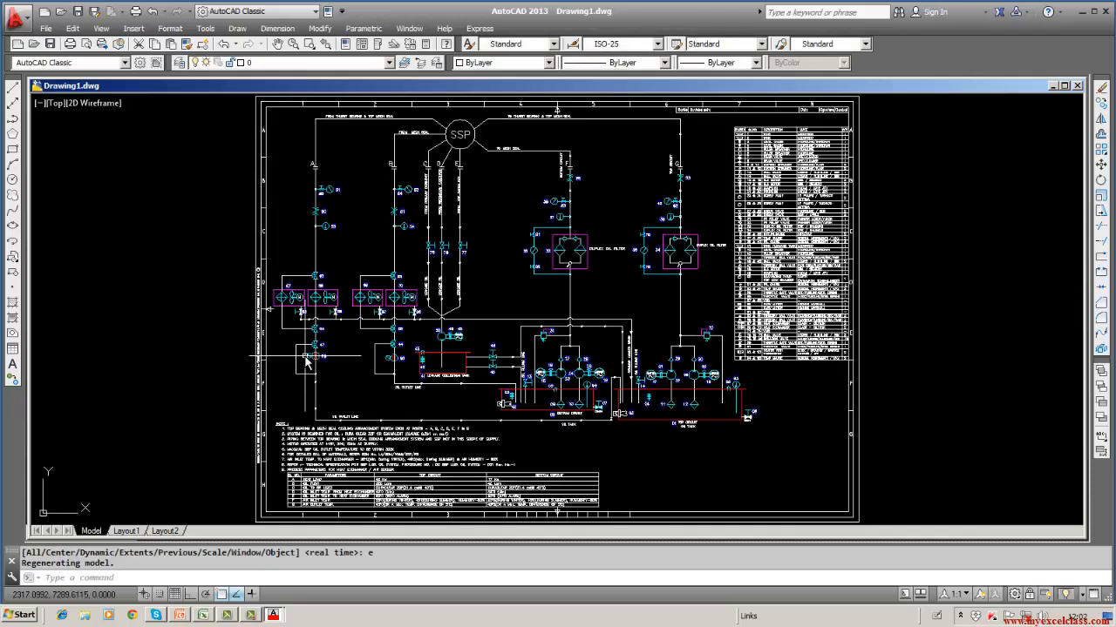
# - Examine the pasted circuit up close, test-selecting the sheet border and the lines and valves around the bottom circuit oil tank
pyautogui.click(859, 433)
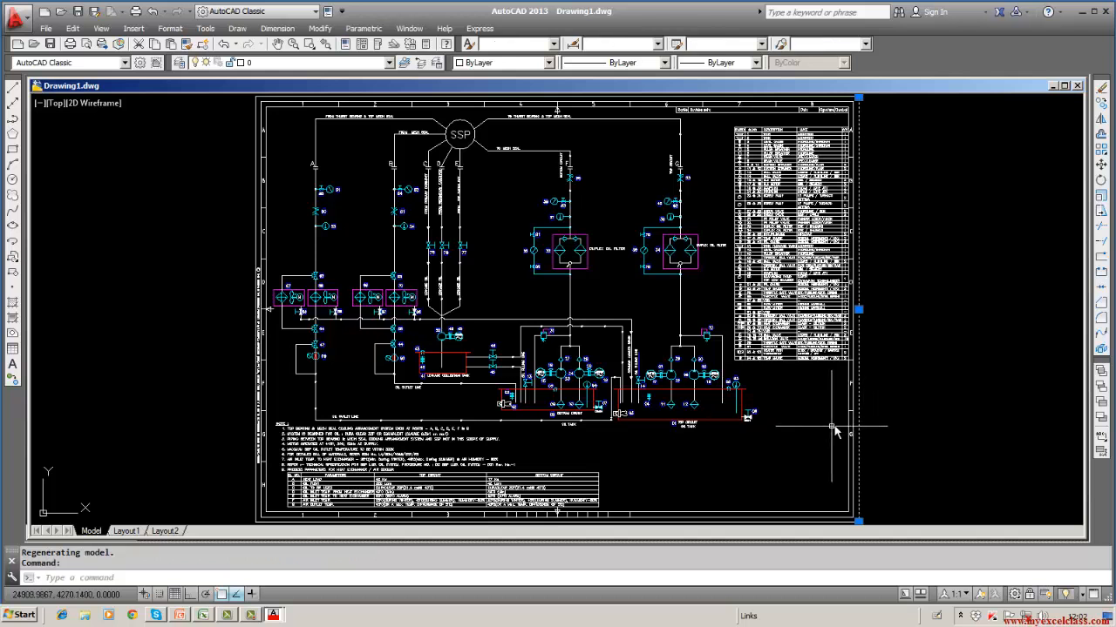
pyautogui.click(834, 436)
pyautogui.press('Escape')
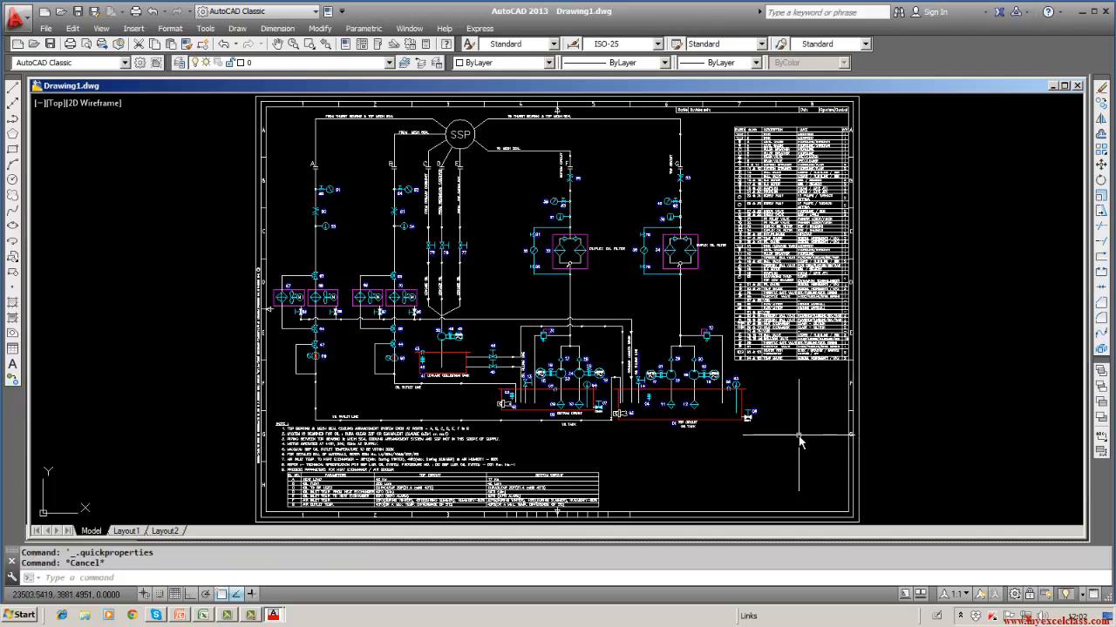
pyautogui.scroll(-2, 799, 443)
pyautogui.scroll(2, 691, 376)
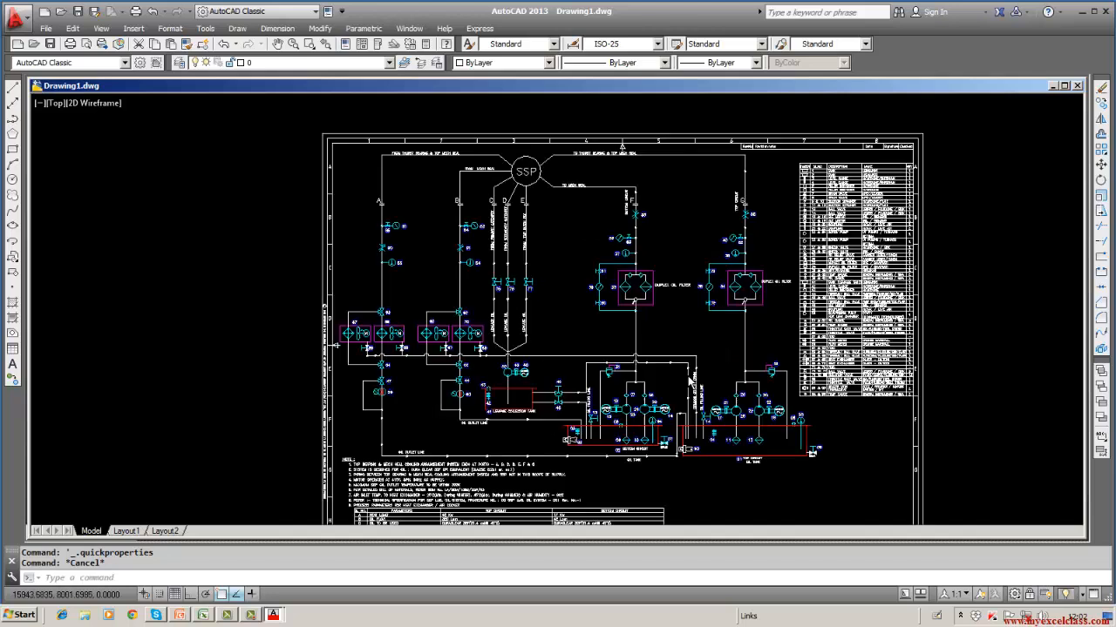
pyautogui.scroll(1, 691, 377)
pyautogui.scroll(-3, 663, 392)
pyautogui.scroll(3, 643, 409)
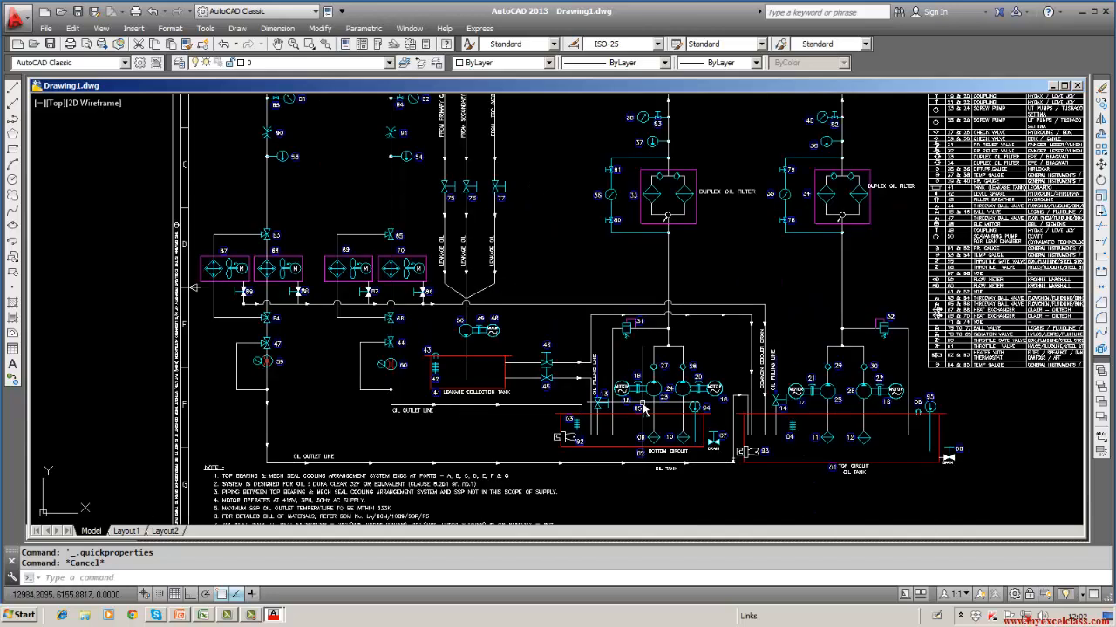
pyautogui.click(668, 337)
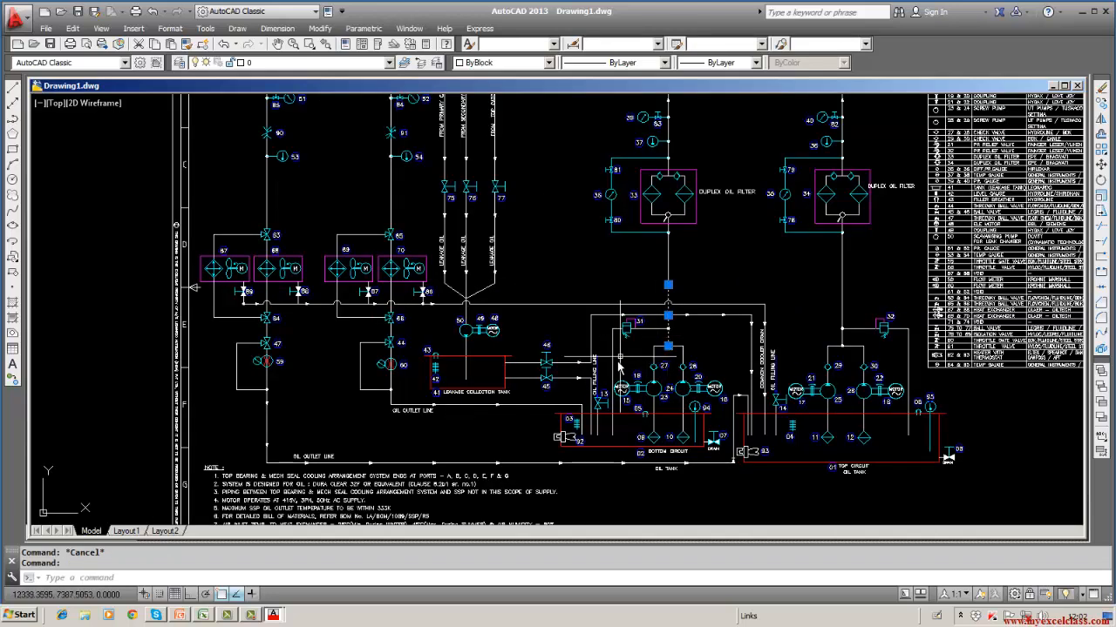
pyautogui.click(622, 331)
pyautogui.click(563, 395)
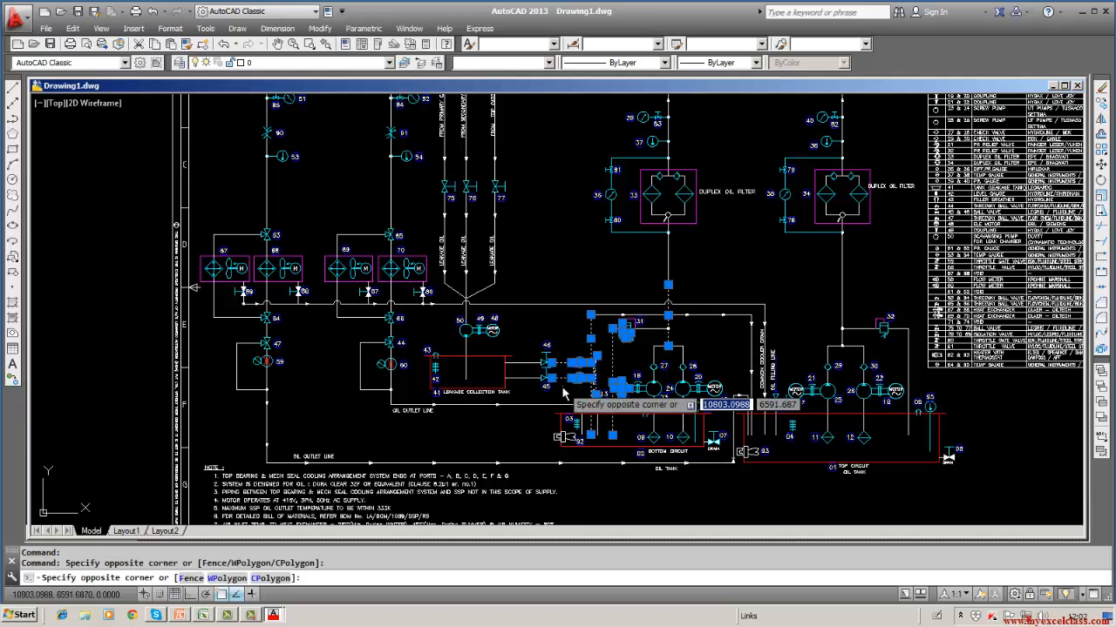
pyautogui.press('Escape')
pyautogui.press('Escape')
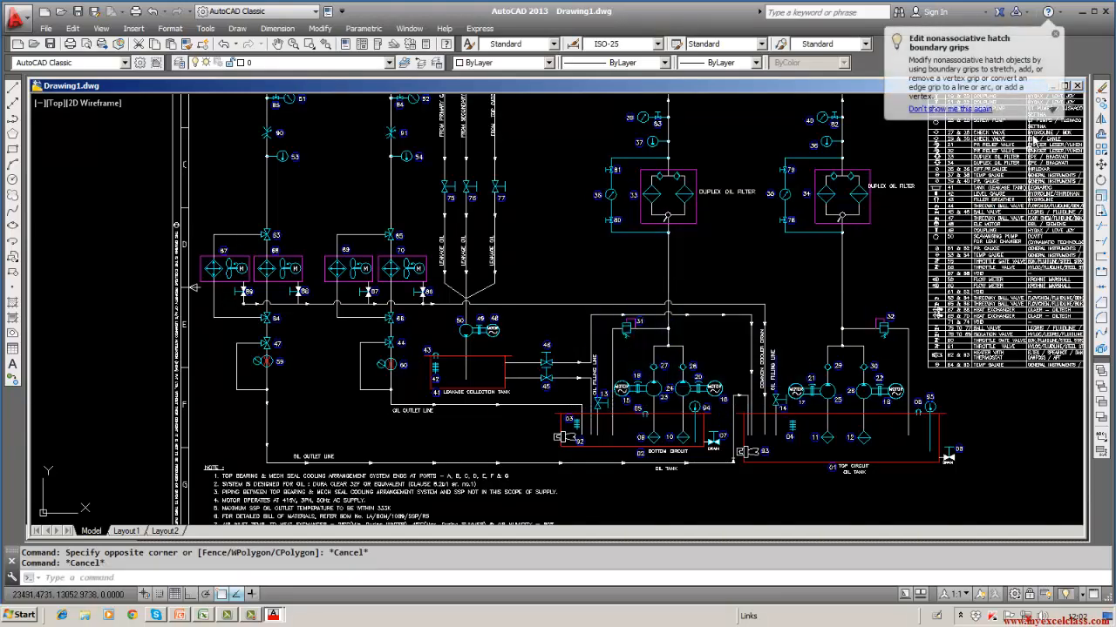
# - Dismiss the hatch boundary grips tip and close Drawing1 without saving its changes
pyautogui.click(1054, 35)
pyautogui.click(1079, 85)
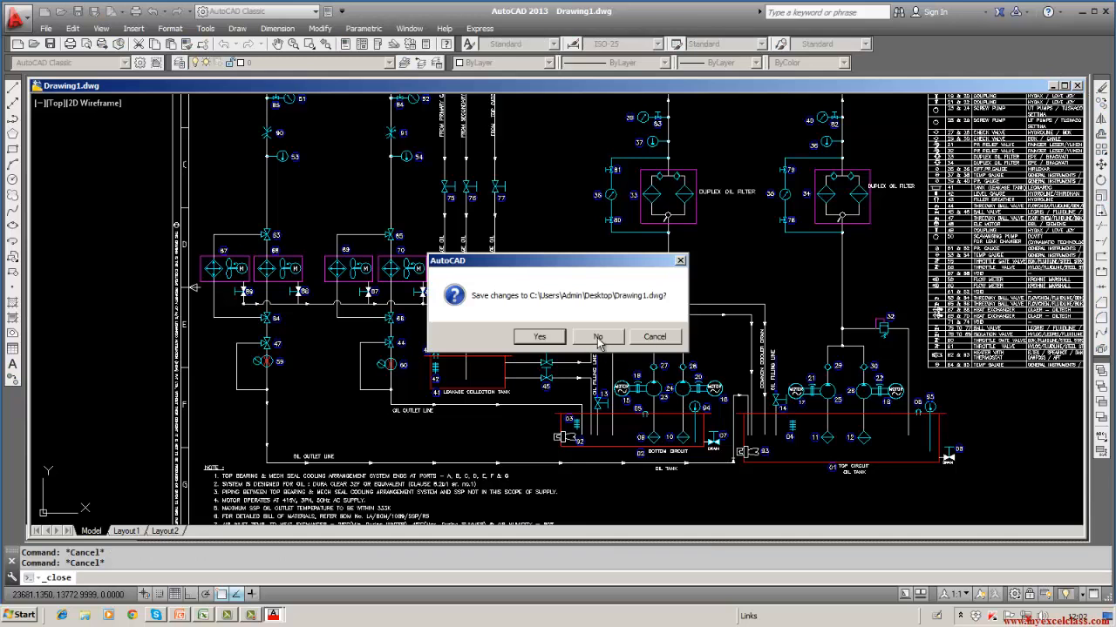
pyautogui.click(597, 338)
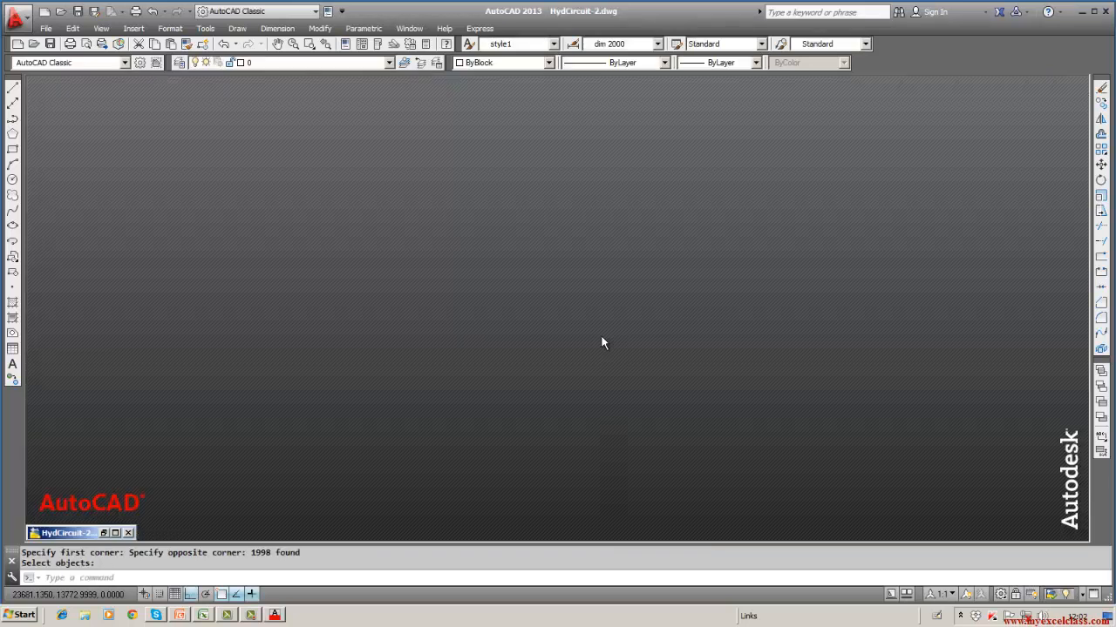
# - Restore the minimised HydCircuit-2 drawing, close it without saving changes, and exit AutoCAD
pyautogui.click(115, 532)
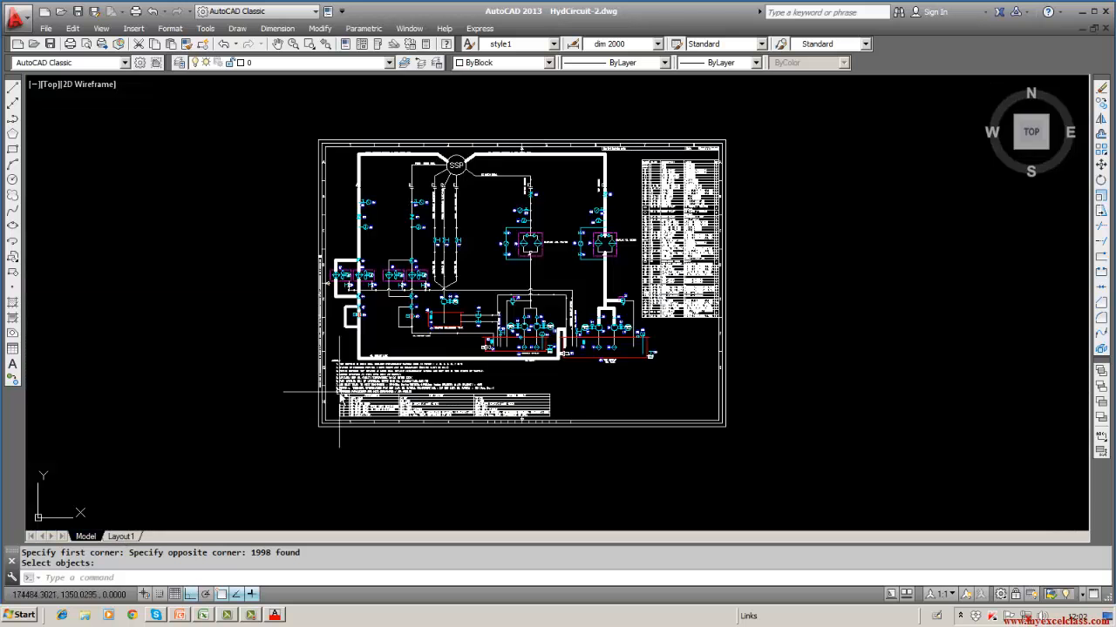
pyautogui.click(1105, 27)
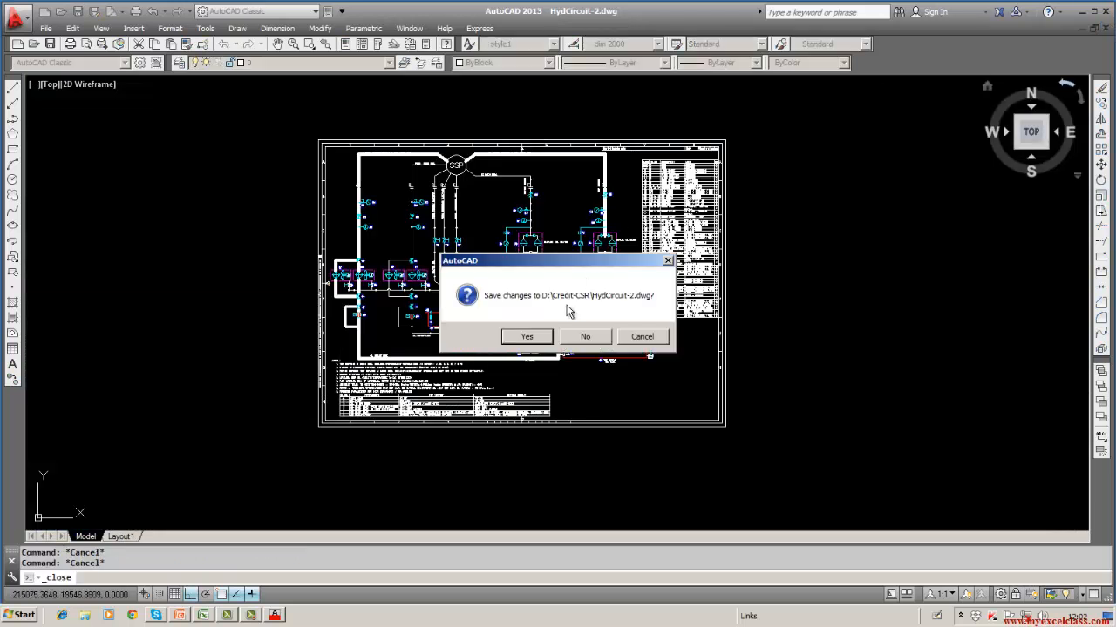
pyautogui.click(586, 336)
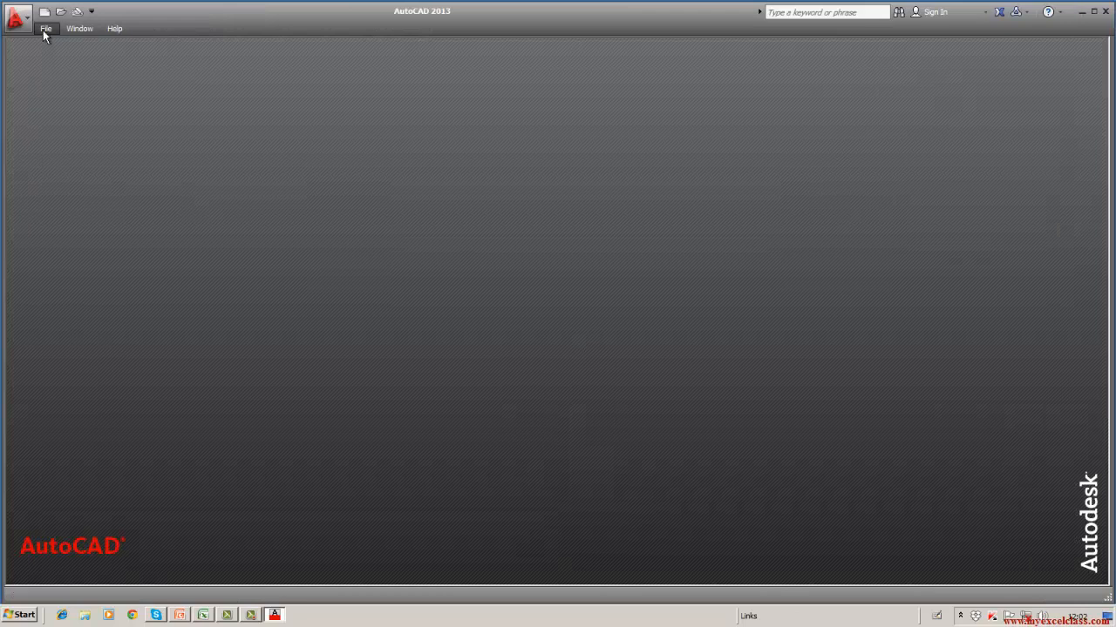
pyautogui.click(1108, 12)
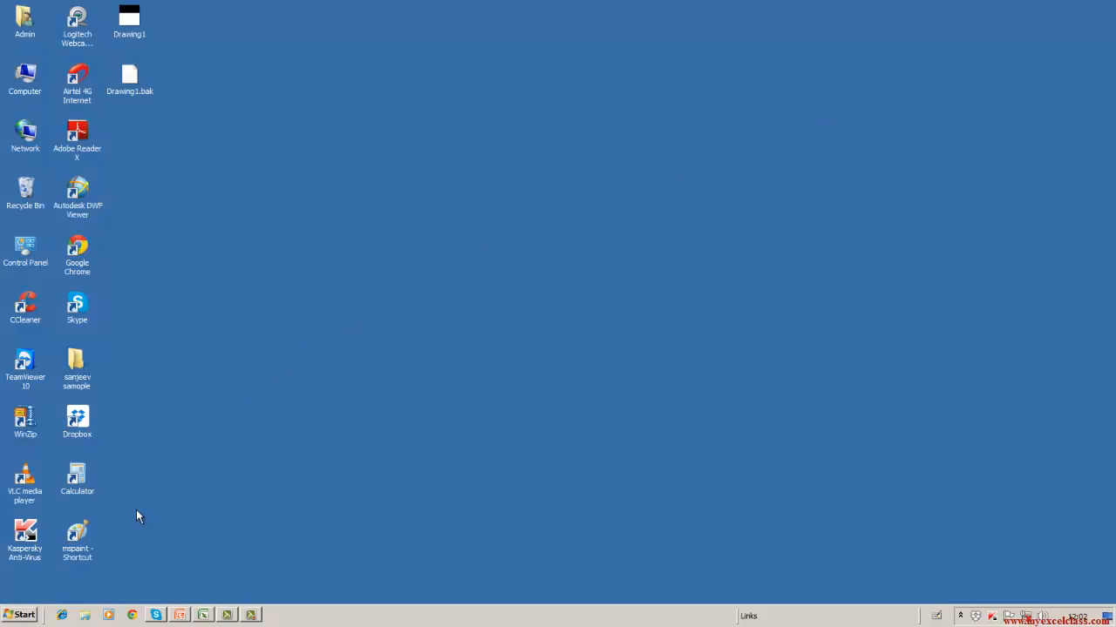
# - Restart AutoCAD 2013 and create a new drawing through the Advanced Setup wizard, keeping decimal units at 0.0000 precision and the remaining defaults
pyautogui.click(17, 617)
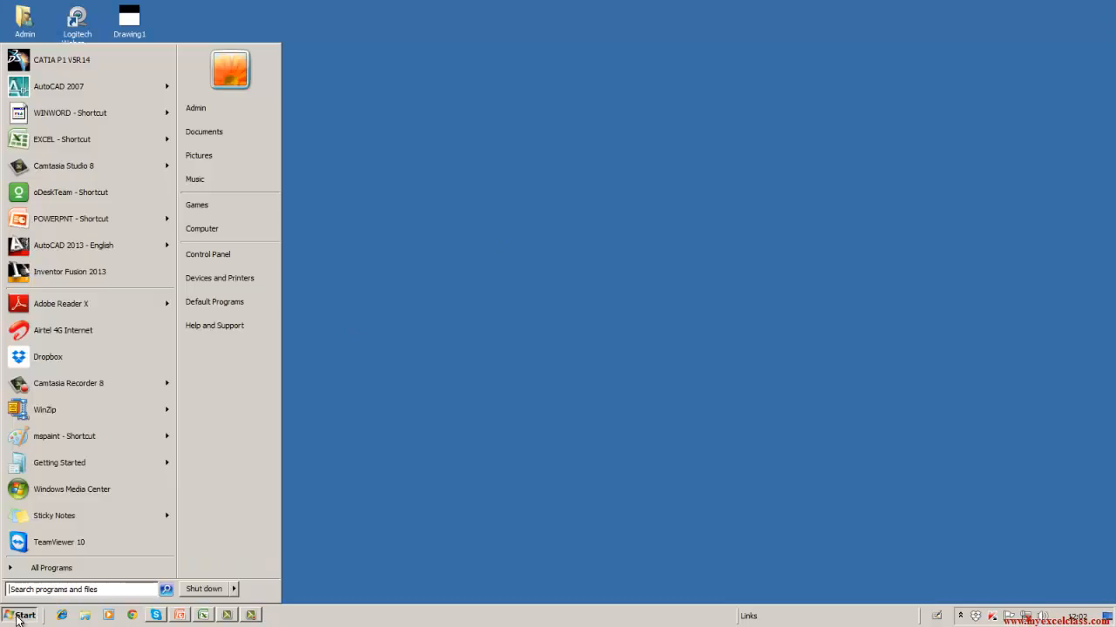
pyautogui.click(87, 249)
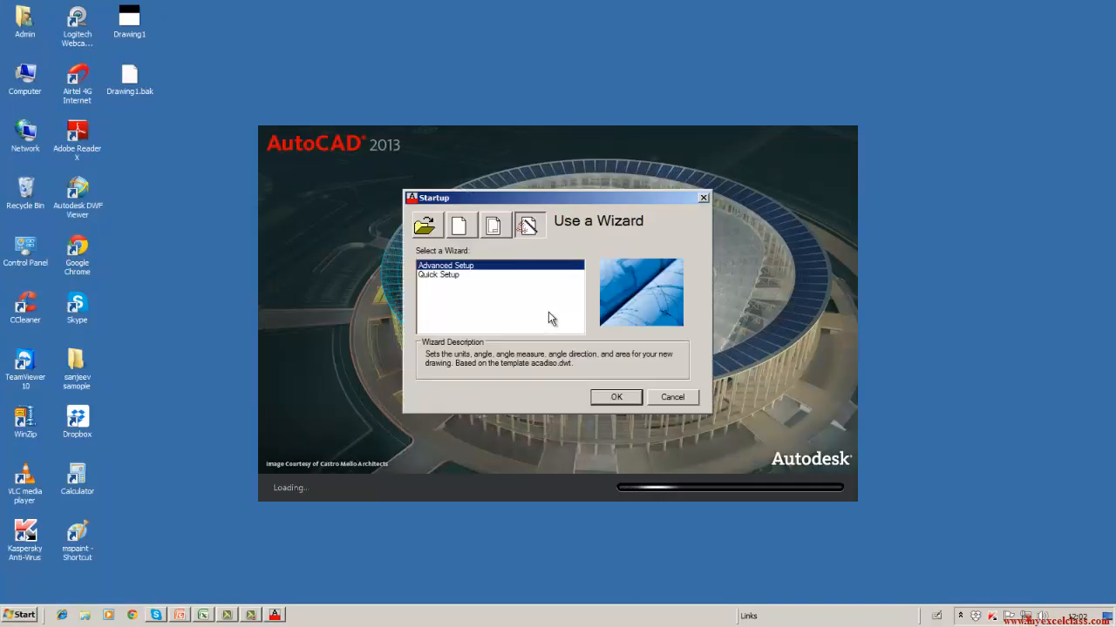
pyautogui.click(610, 402)
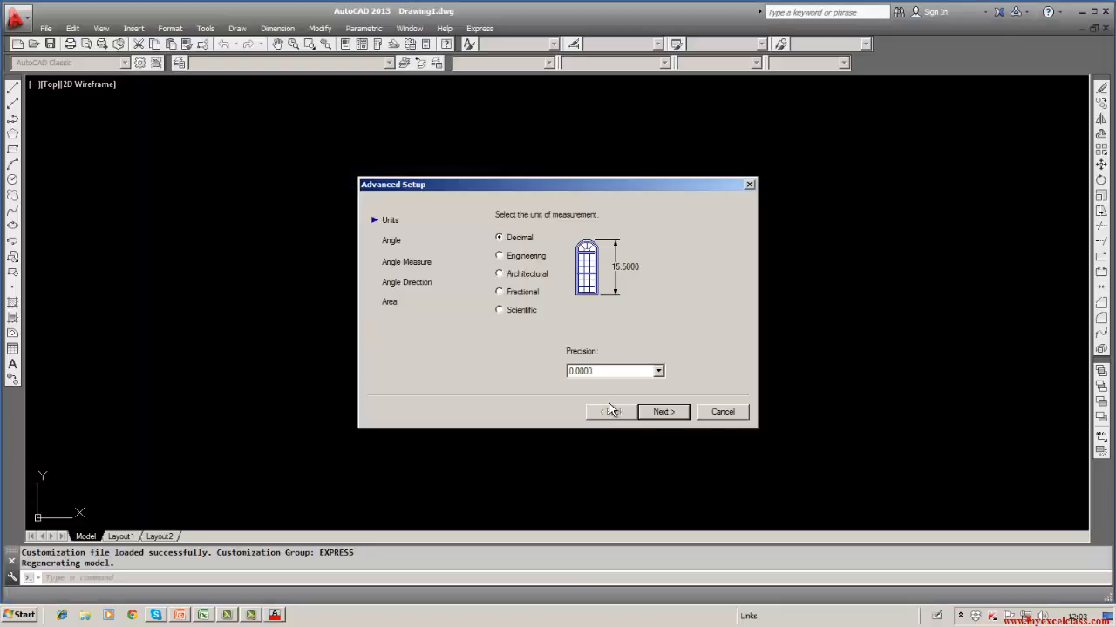
pyautogui.click(671, 414)
pyautogui.click(671, 415)
pyautogui.click(671, 415)
pyautogui.click(671, 414)
pyautogui.click(671, 415)
pyautogui.click(669, 422)
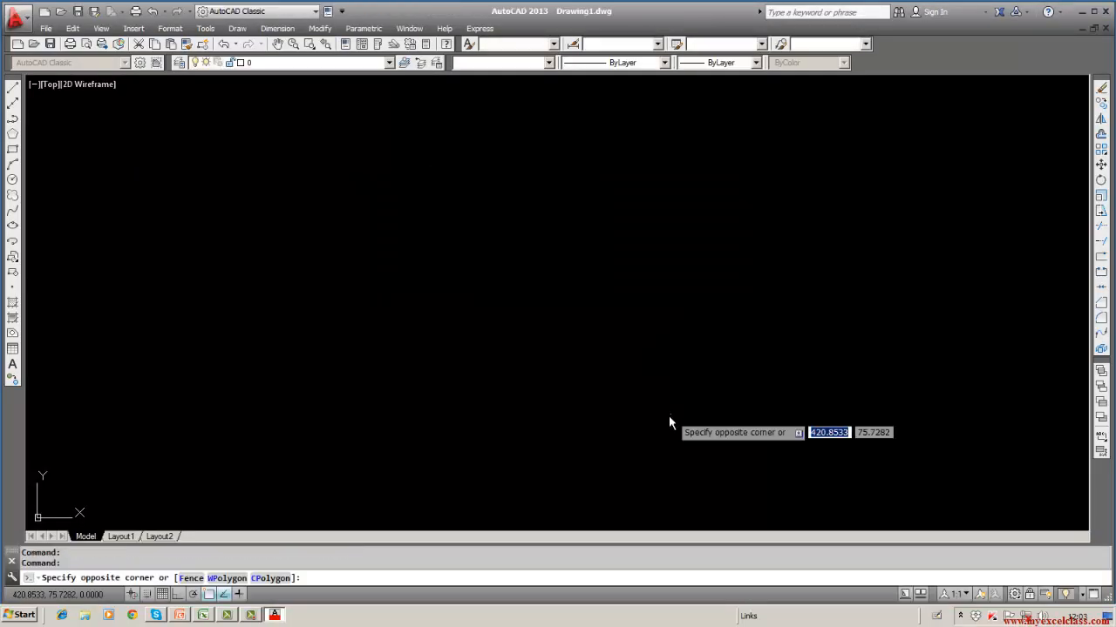
pyautogui.click(512, 449)
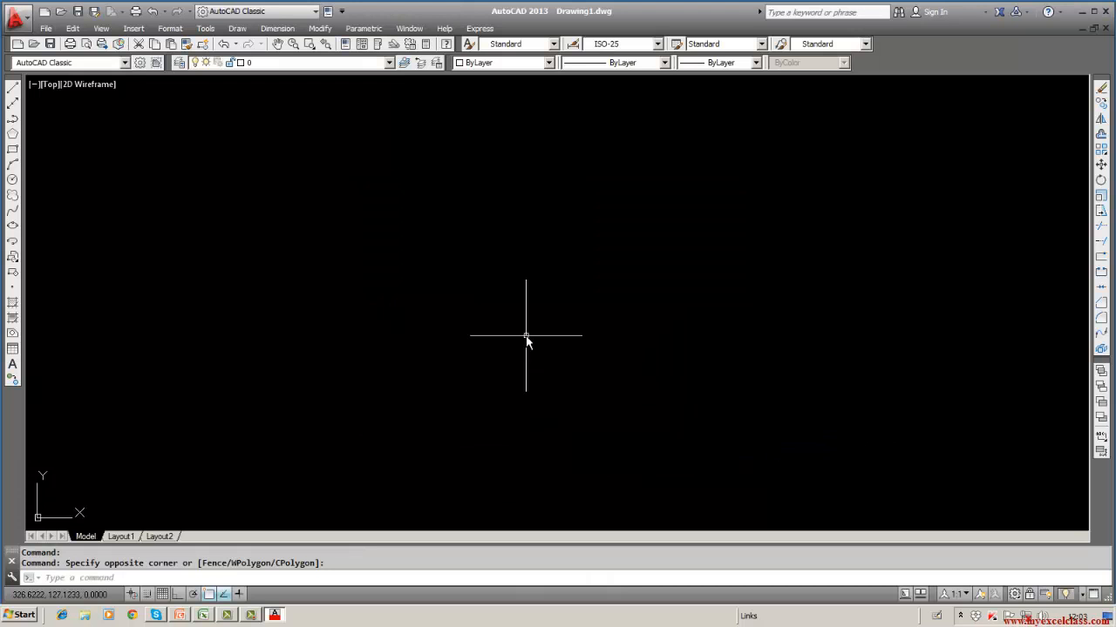
# - Save the empty drawing to the Desktop as Drawing2 in AutoCAD 2013 format
pyautogui.click(47, 28)
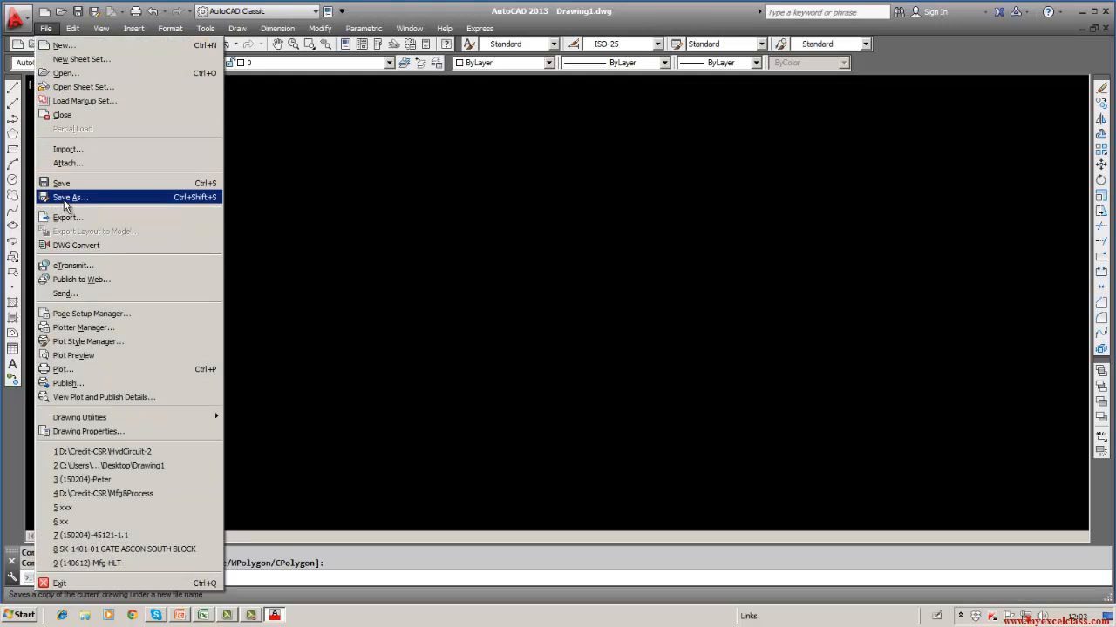
pyautogui.click(66, 199)
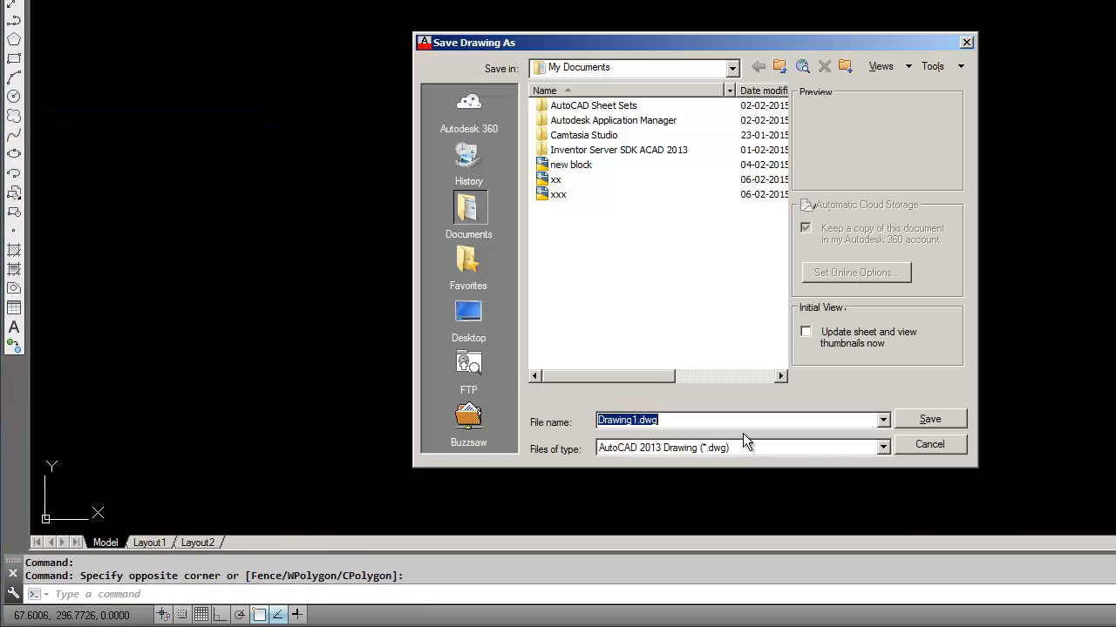
pyautogui.click(731, 68)
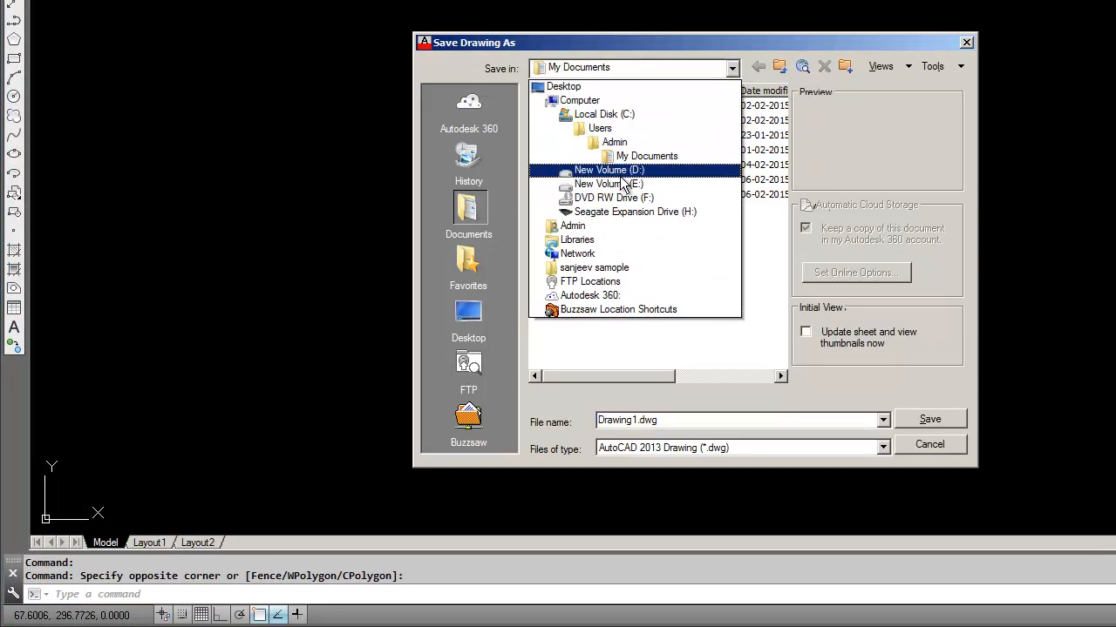
pyautogui.click(565, 86)
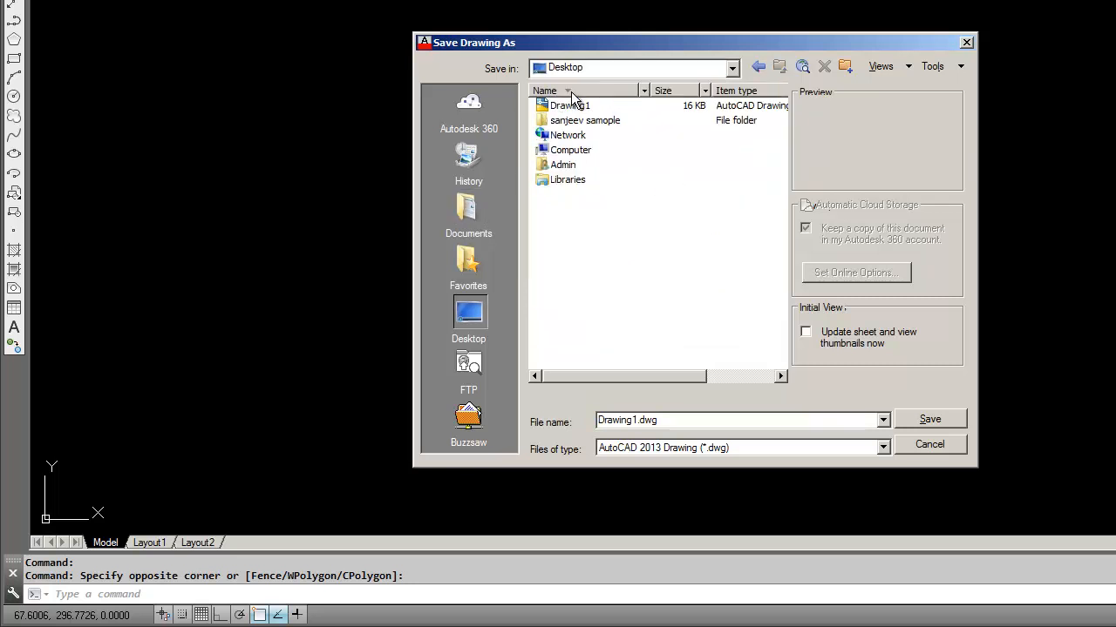
pyautogui.click(682, 421)
pyautogui.press('Left')
pyautogui.press('Left')
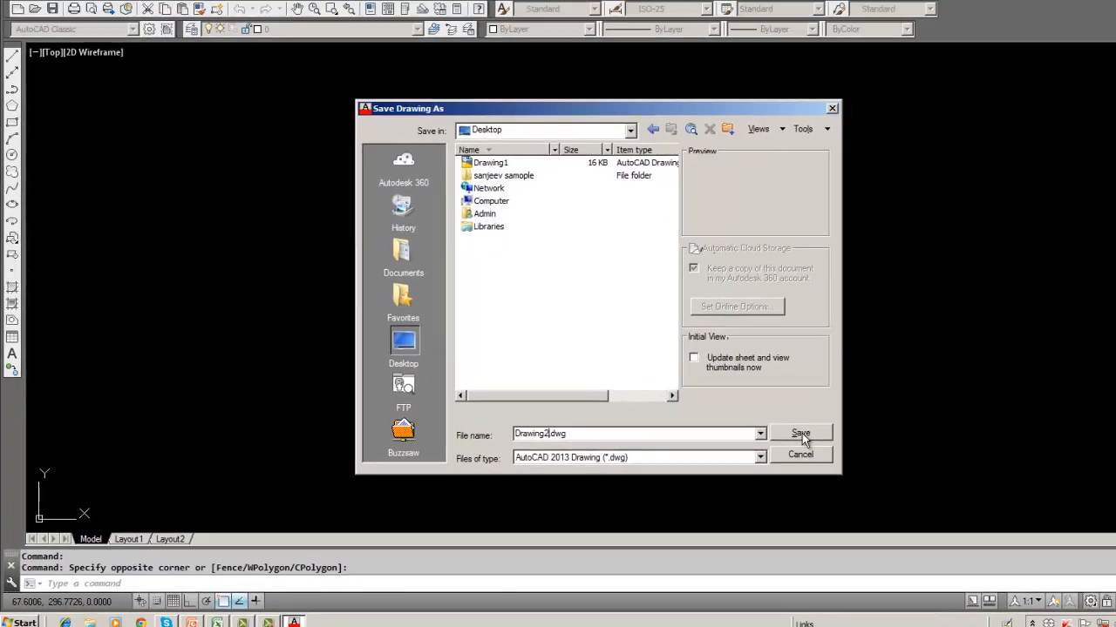
pyautogui.click(929, 419)
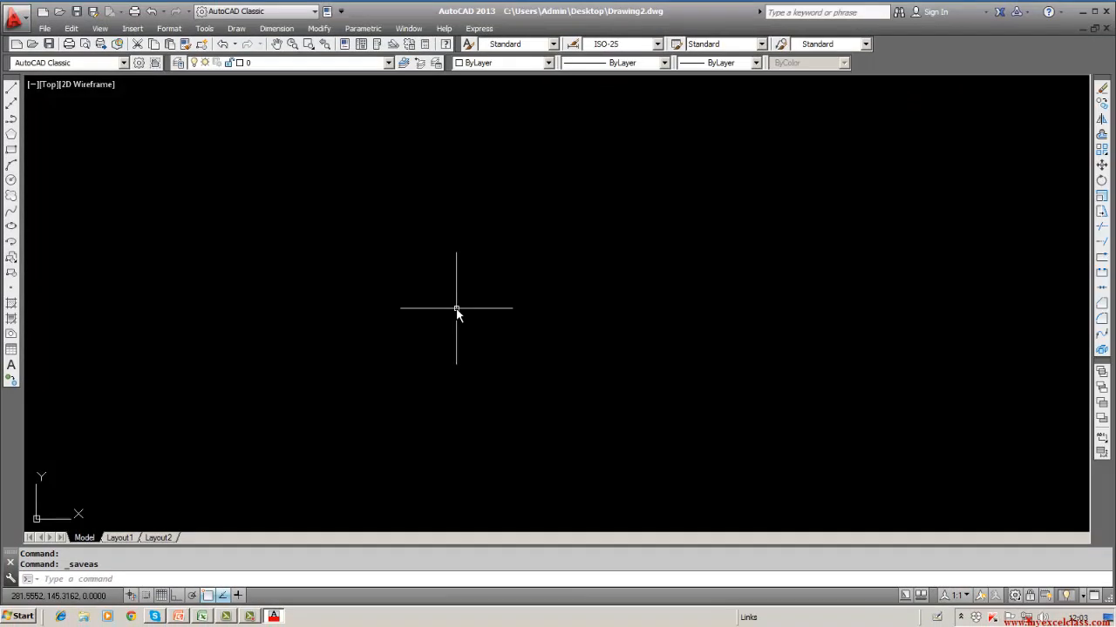
# - Draw a wide rectangle across the middle of the empty drawing area by picking two opposite corners
pyautogui.click(12, 151)
pyautogui.click(339, 205)
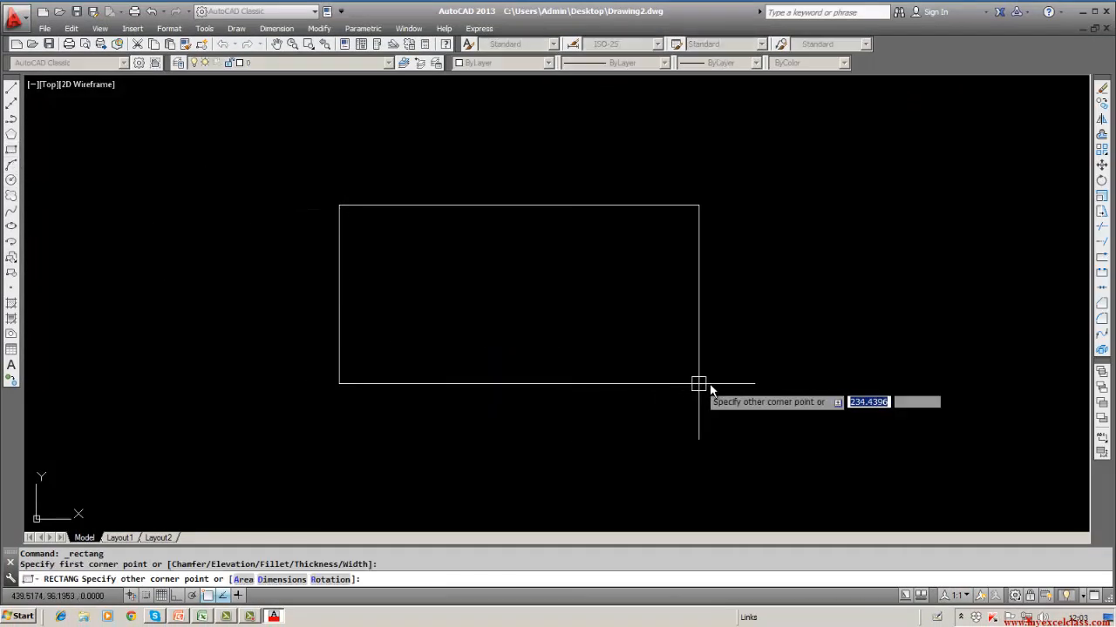
pyautogui.click(788, 384)
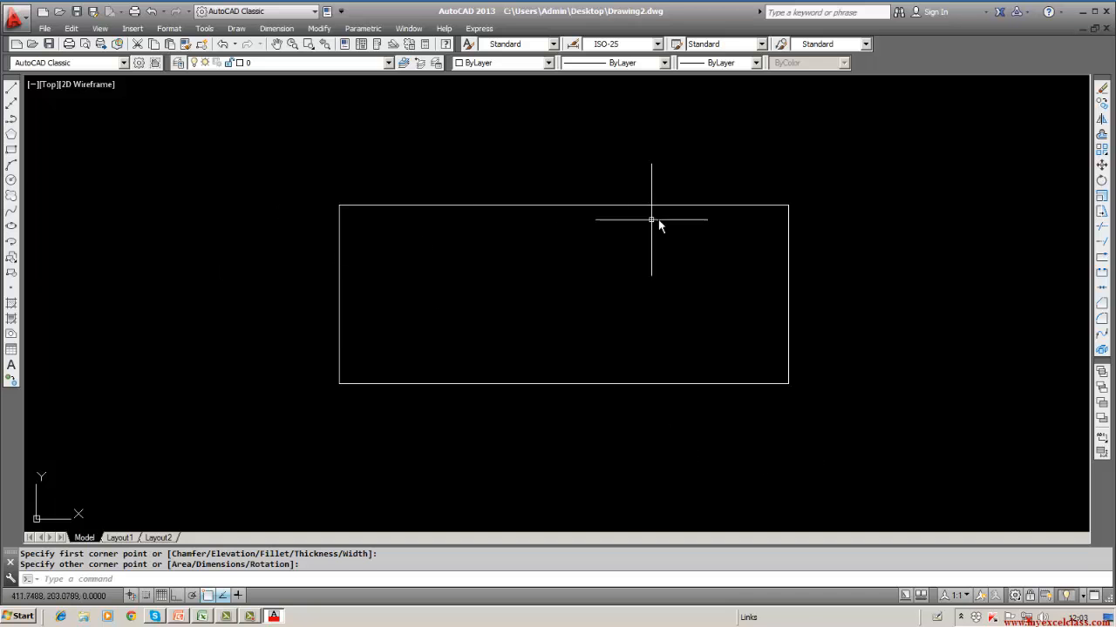
# - Save Drawing2 and minimise its drawing window
pyautogui.click(49, 43)
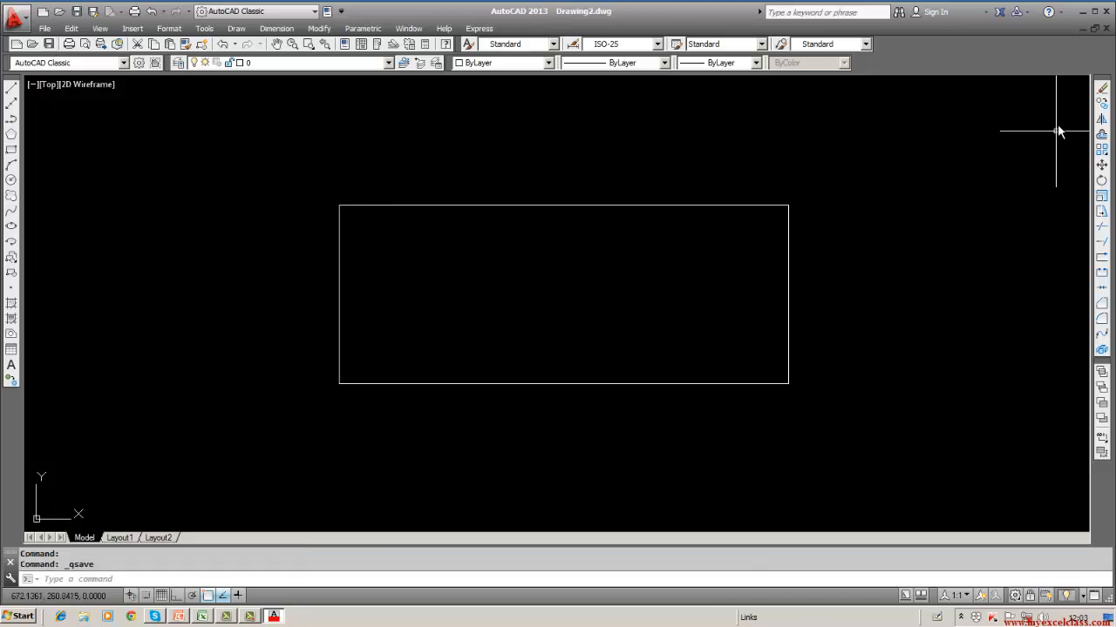
pyautogui.click(1082, 29)
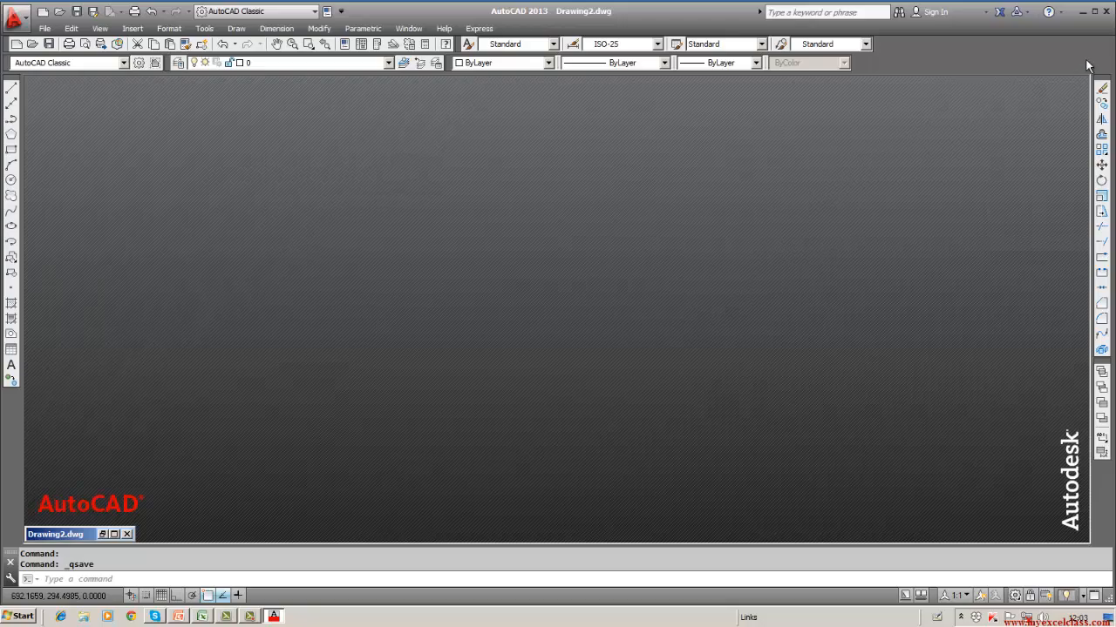
# - Open Drawing1 from the Desktop, maximise its drawing window and minimise AutoCAD
pyautogui.press('super+d')
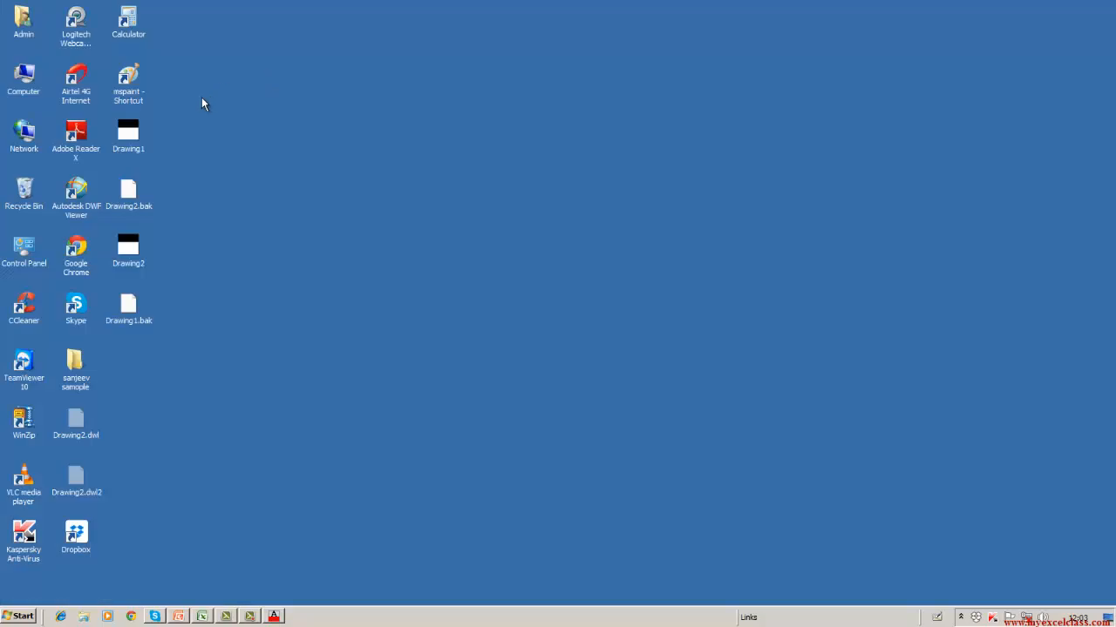
pyautogui.doubleClick(135, 142)
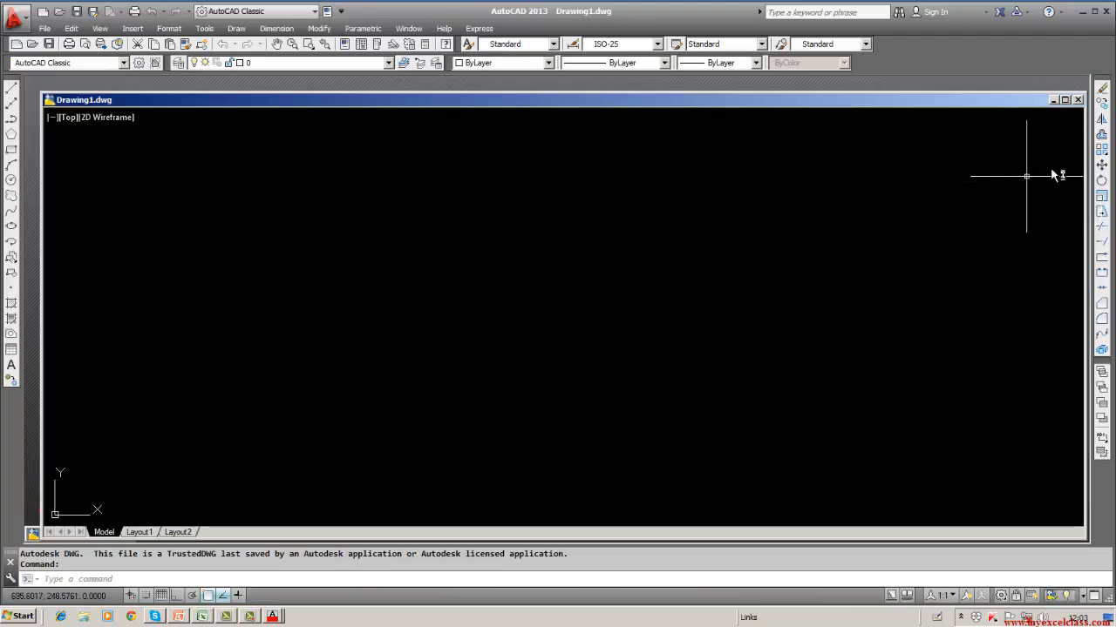
pyautogui.click(1065, 100)
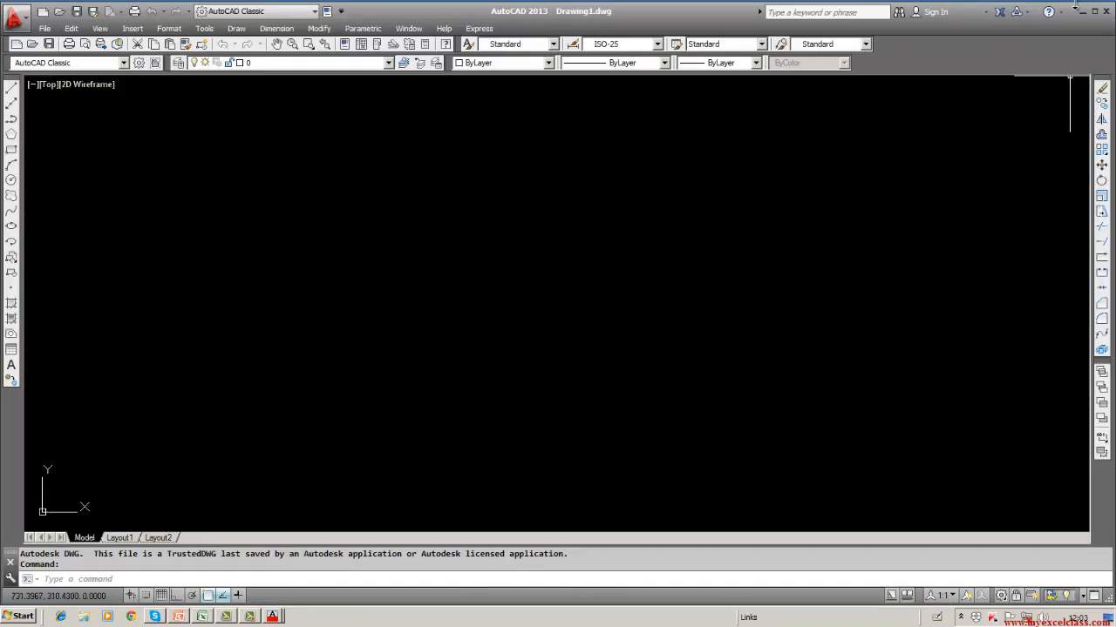
pyautogui.click(1082, 12)
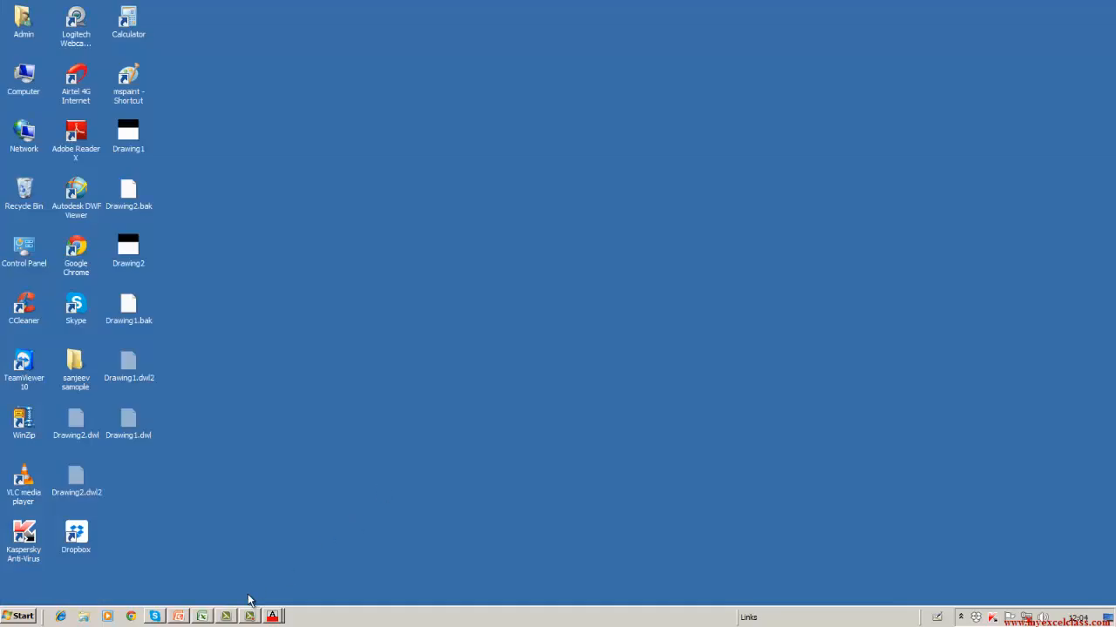
# - Switch to Drawing2 and copy its rectangle to the clipboard with COPYCLIP, using a window selection around it
pyautogui.click(273, 617)
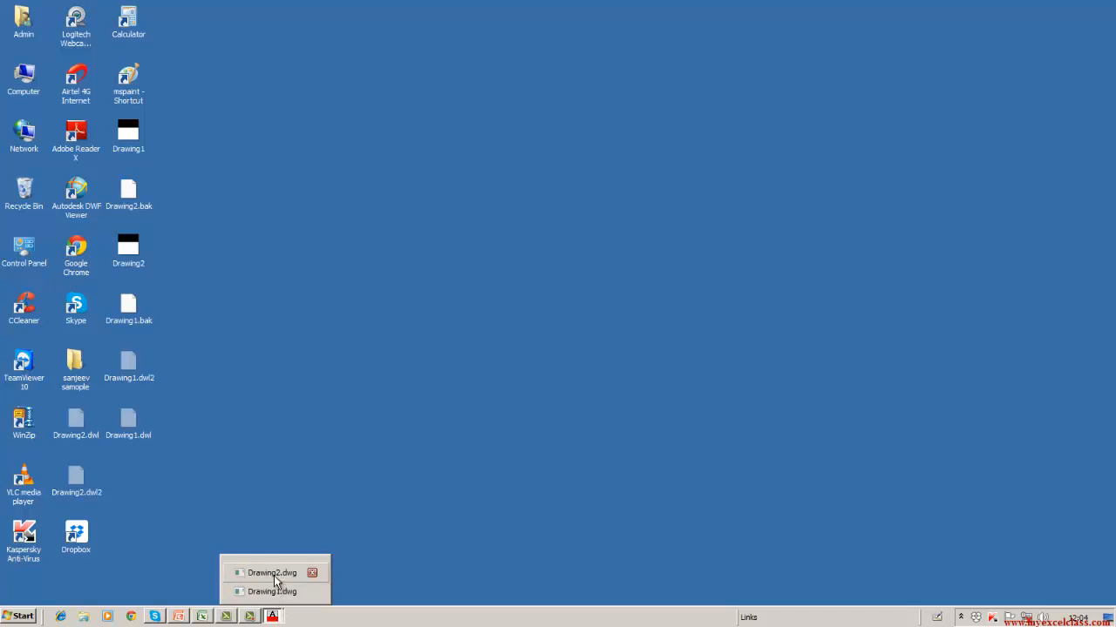
pyautogui.click(273, 576)
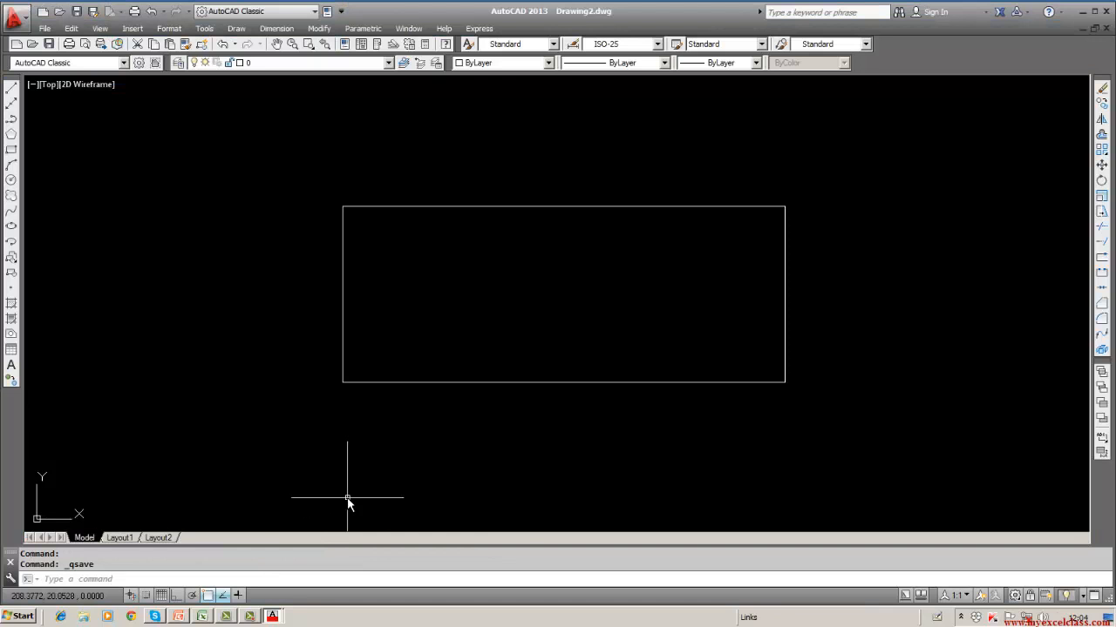
pyautogui.write('COPY')
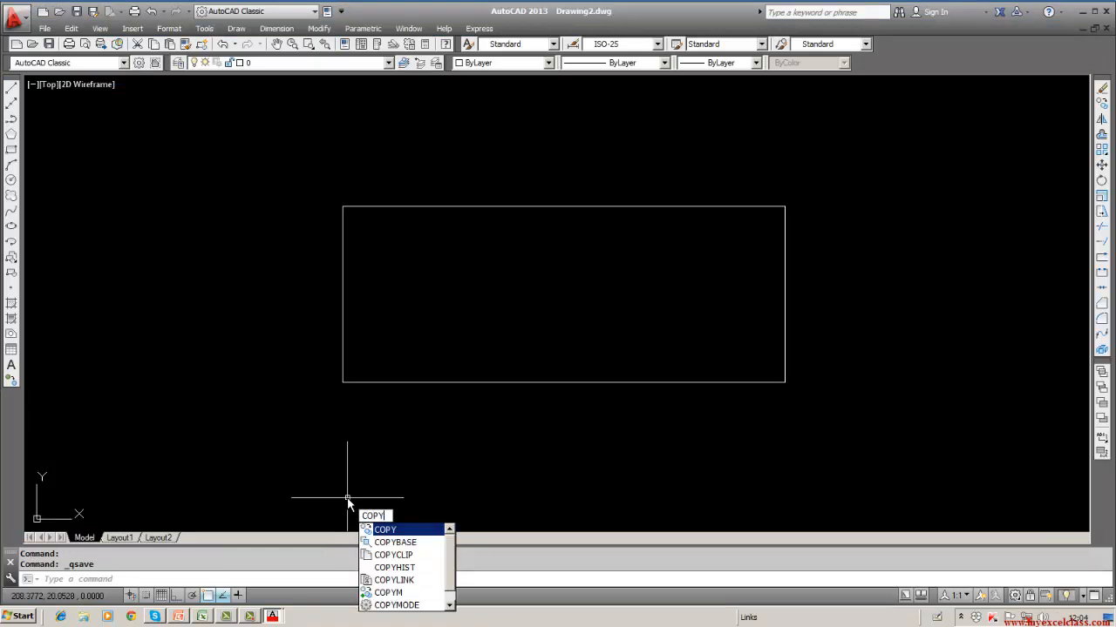
pyautogui.write('CLip')
pyautogui.press('Return')
pyautogui.write('w')
pyautogui.press('Return')
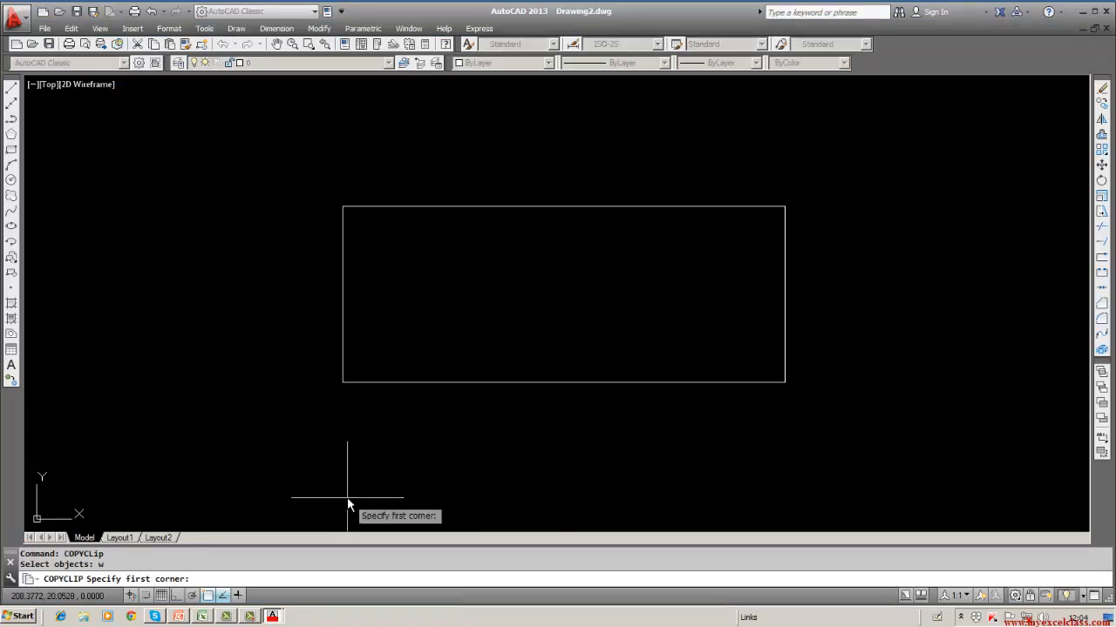
pyautogui.click(327, 179)
pyautogui.click(859, 447)
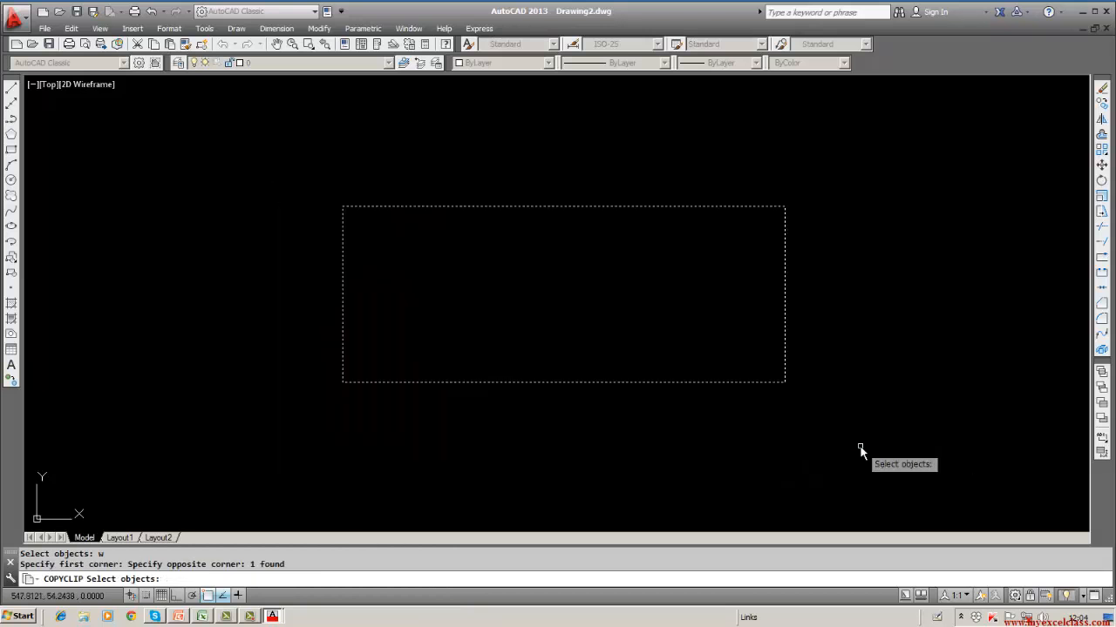
pyautogui.press('Return')
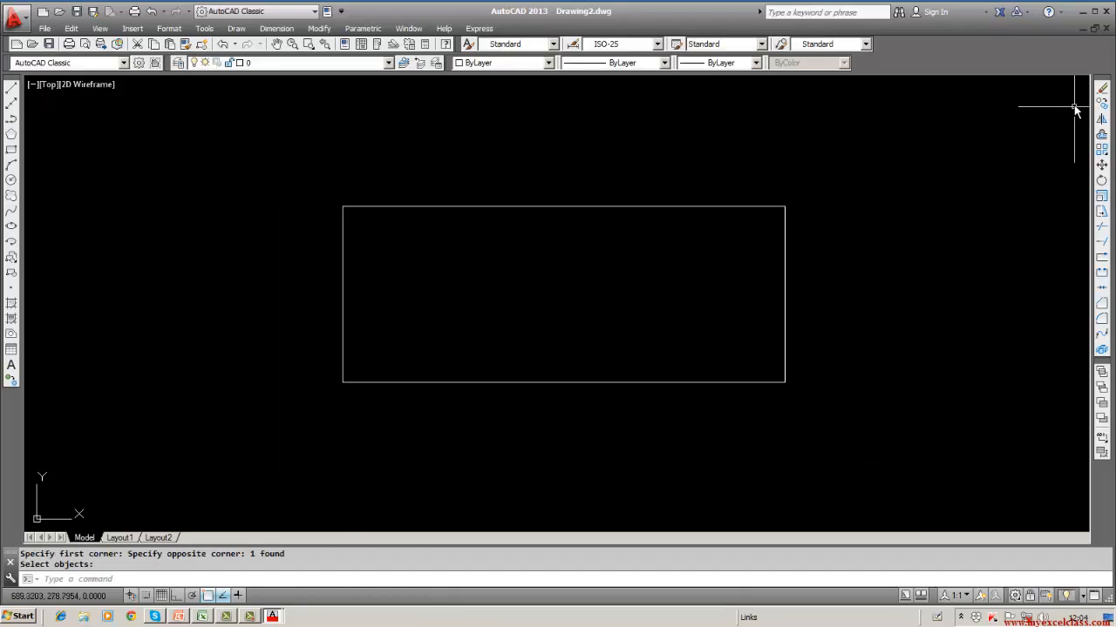
# - Go to Drawing1, paste the copied rectangle as ordinary geometry in the middle of the drawing area, and clear the selection
pyautogui.click(1083, 30)
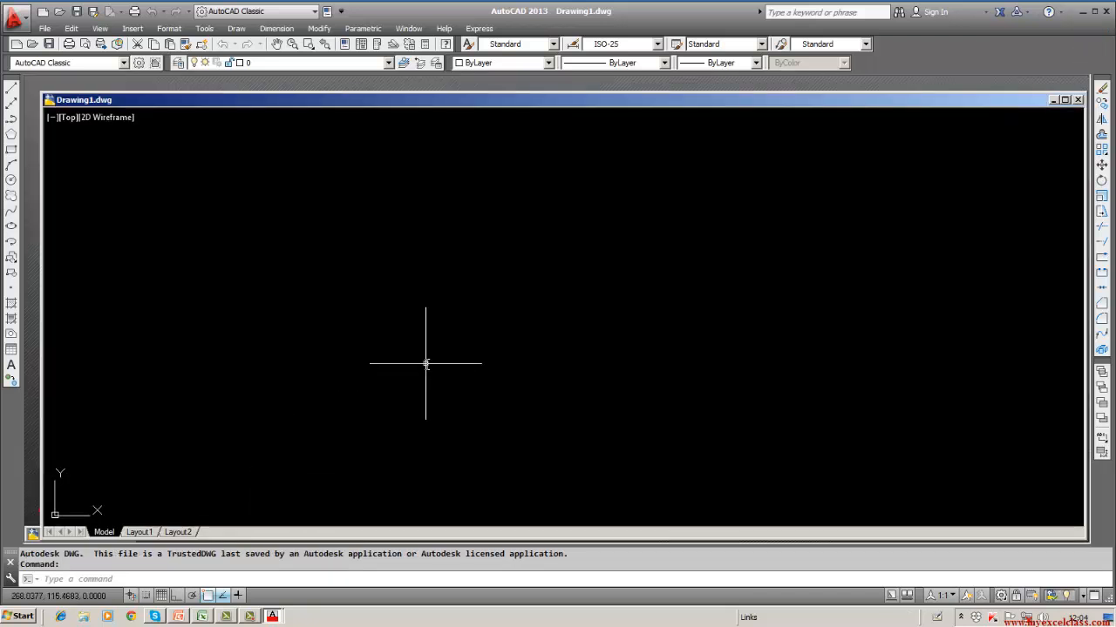
pyautogui.click(71, 28)
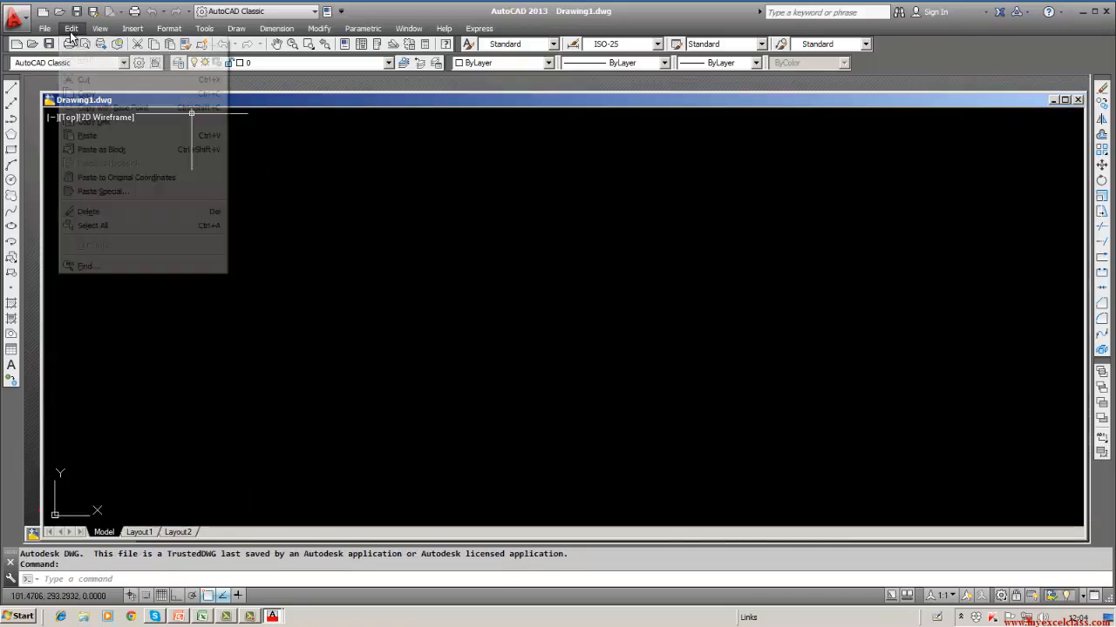
pyautogui.click(72, 28)
pyautogui.click(71, 28)
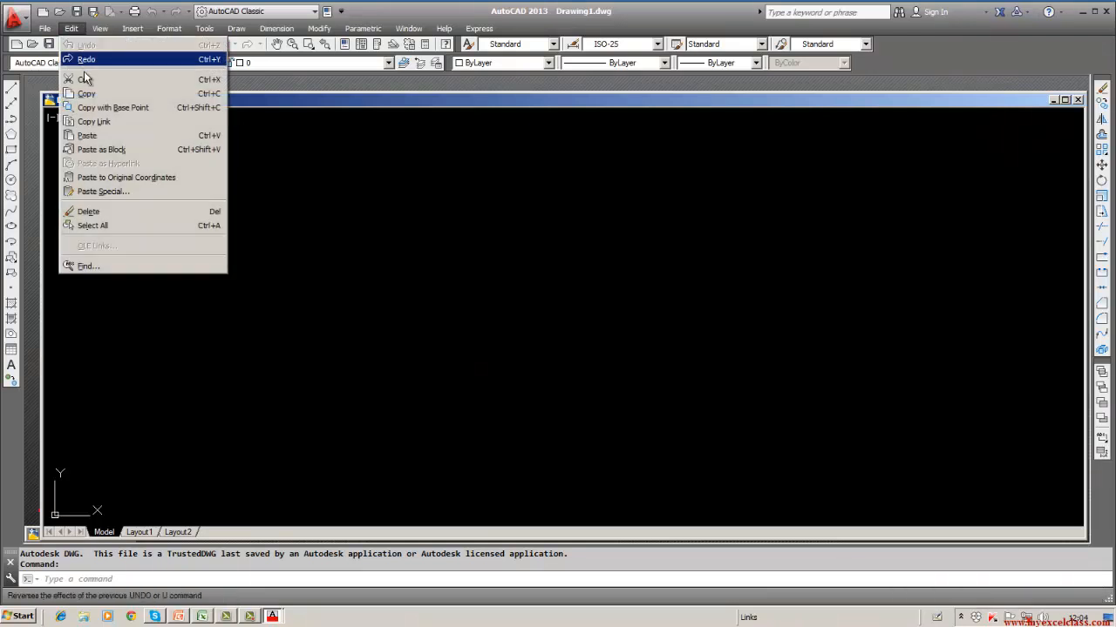
pyautogui.click(87, 136)
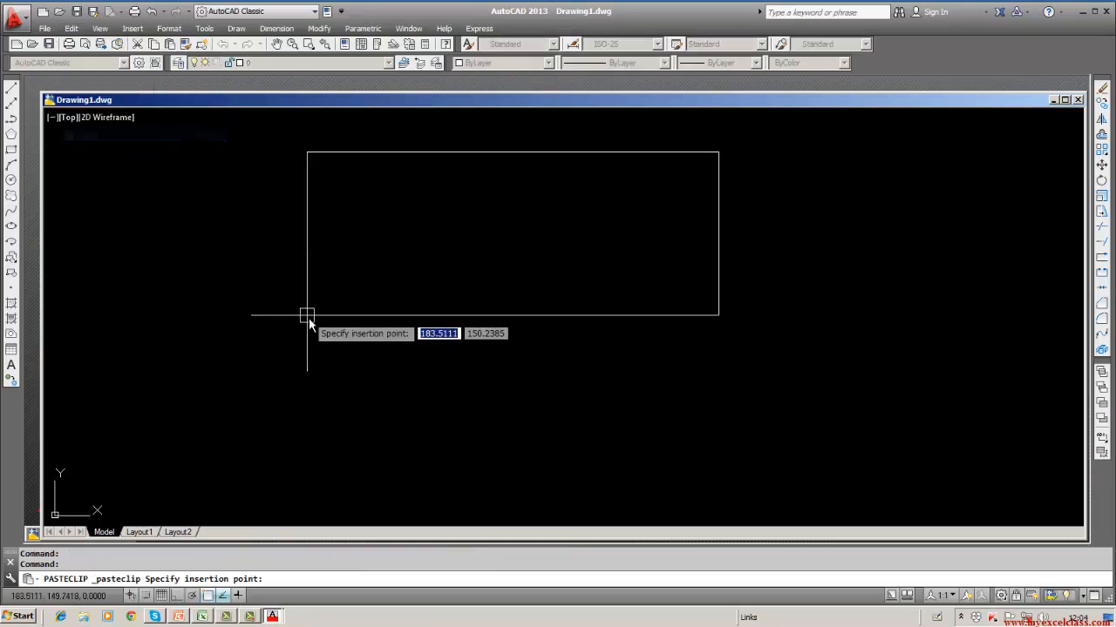
pyautogui.click(334, 363)
pyautogui.click(374, 370)
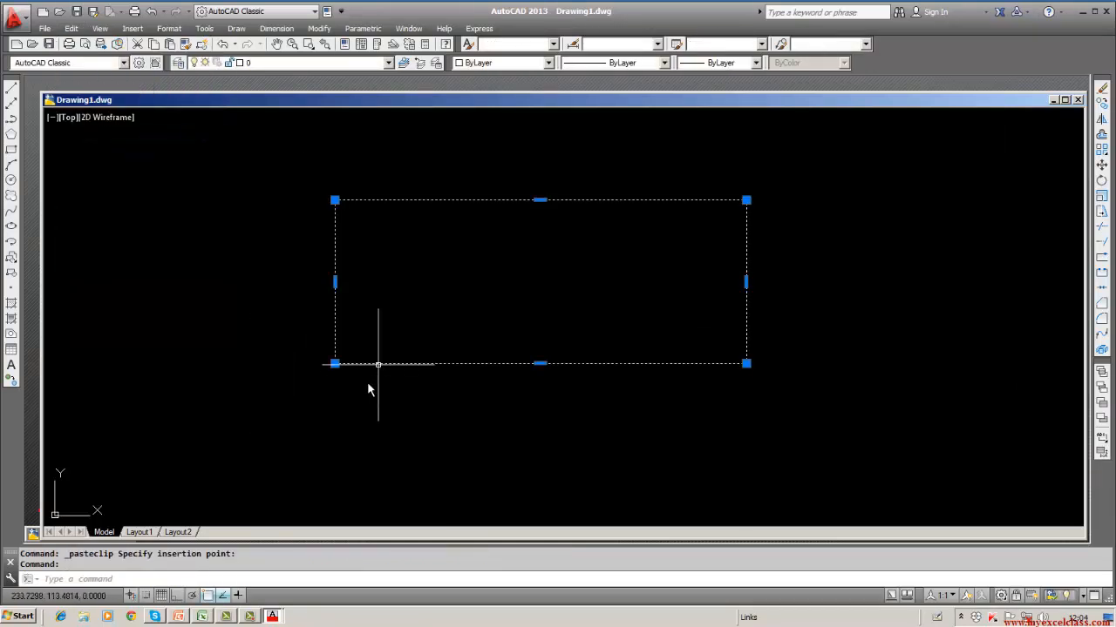
pyautogui.press('Escape')
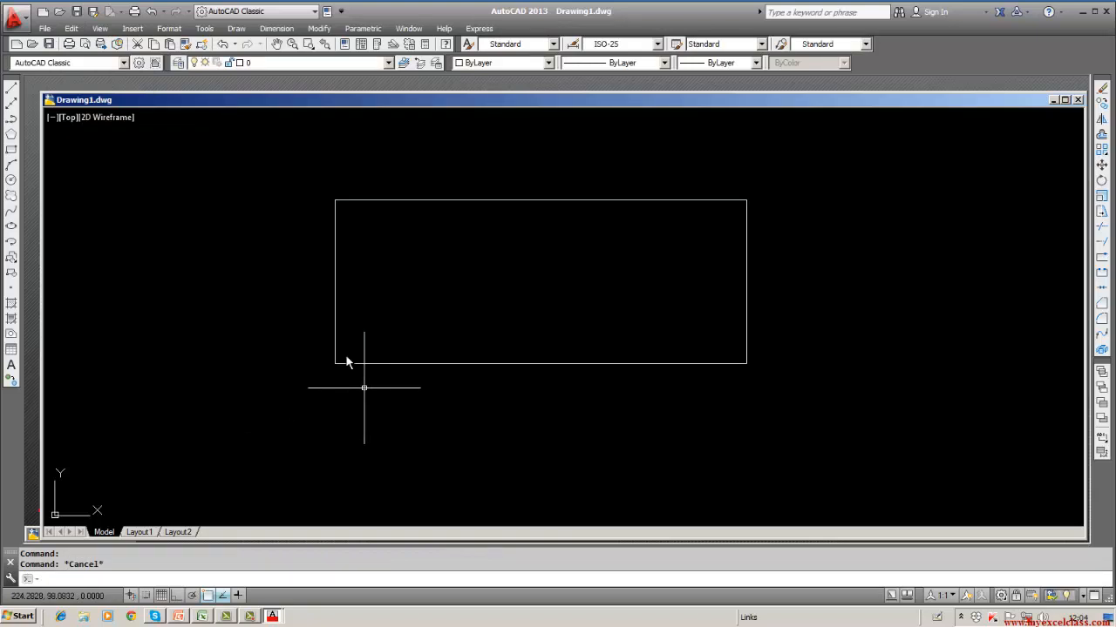
# - Paste the copied rectangle again as a block, placing it above the first pasted rectangle
pyautogui.click(81, 32)
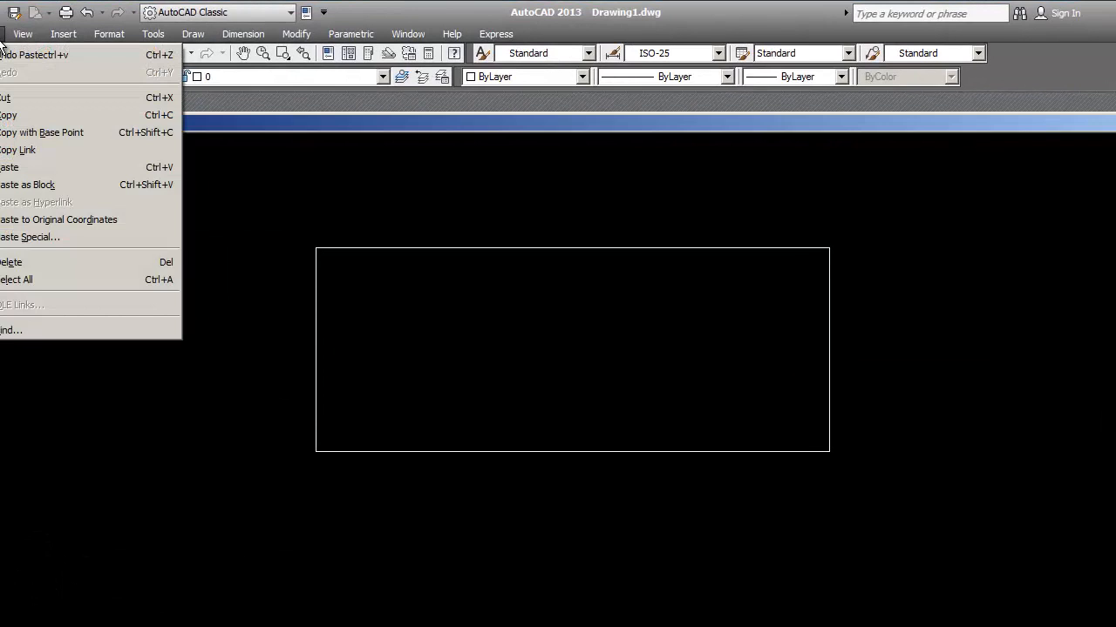
pyautogui.click(26, 185)
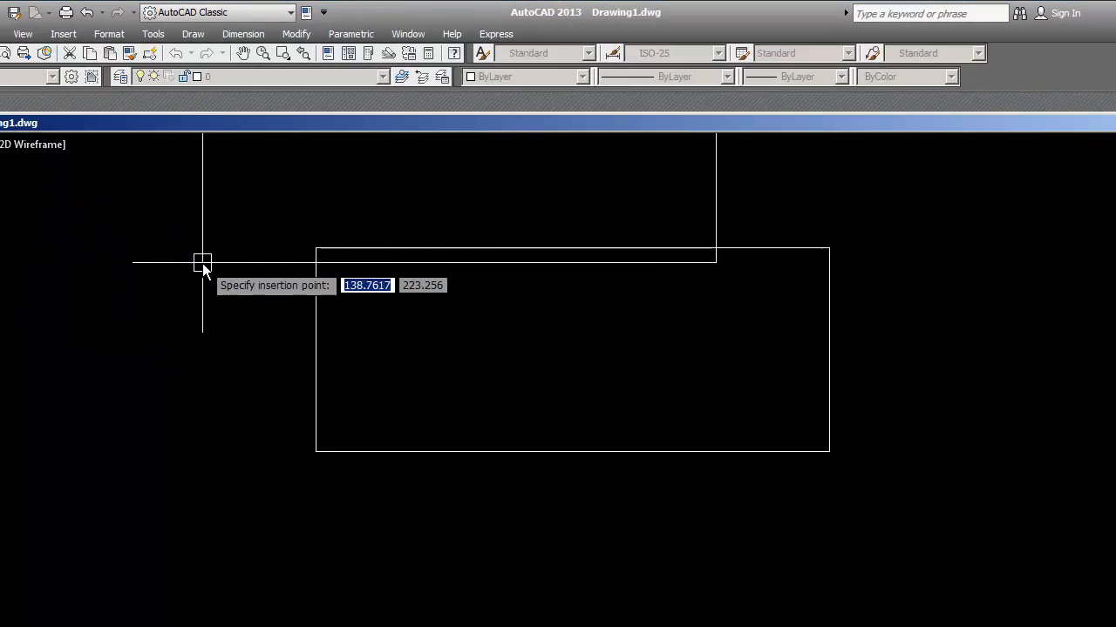
pyautogui.moveTo(199, 347); pyautogui.dragTo(161, 612, button='middle')
pyautogui.click(333, 410)
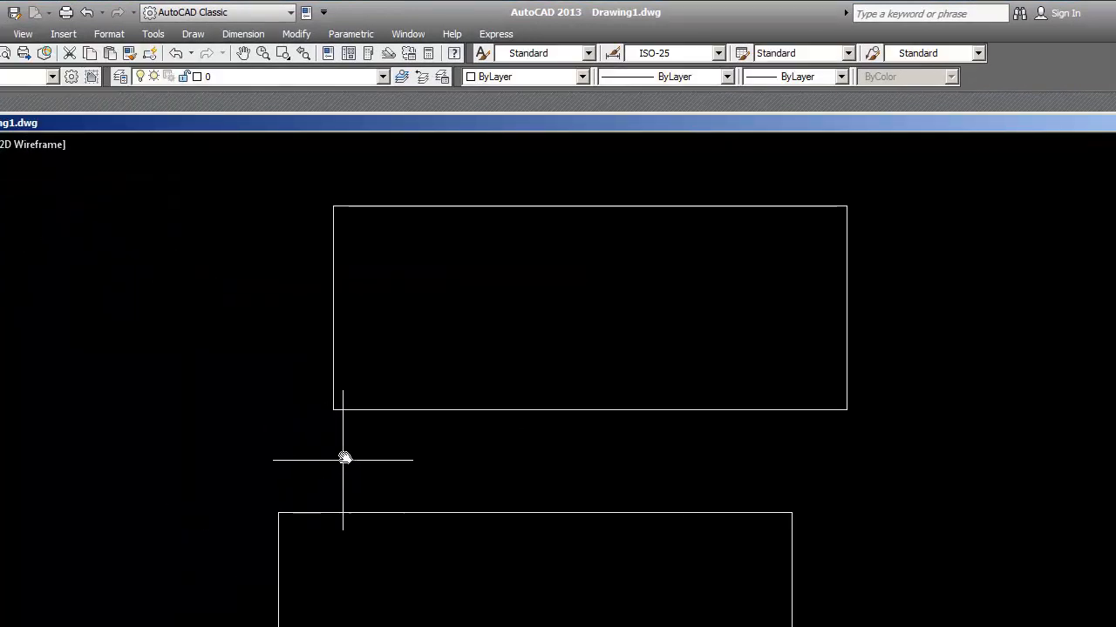
# - Select both pasted rectangles to compare their grips, and clear the selection
pyautogui.click(356, 410)
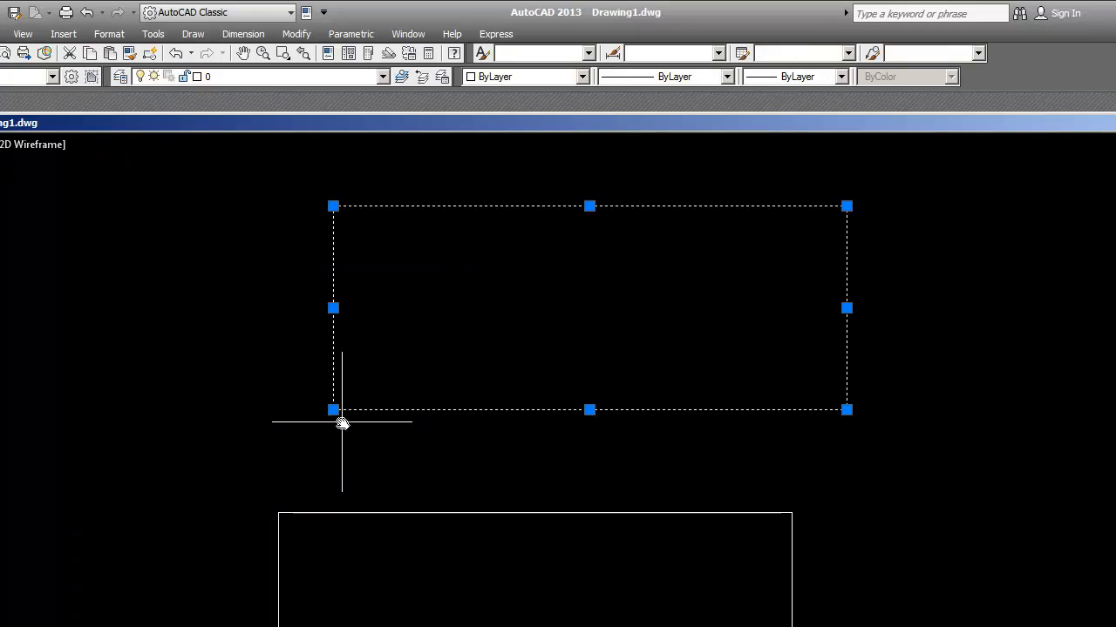
pyautogui.click(345, 513)
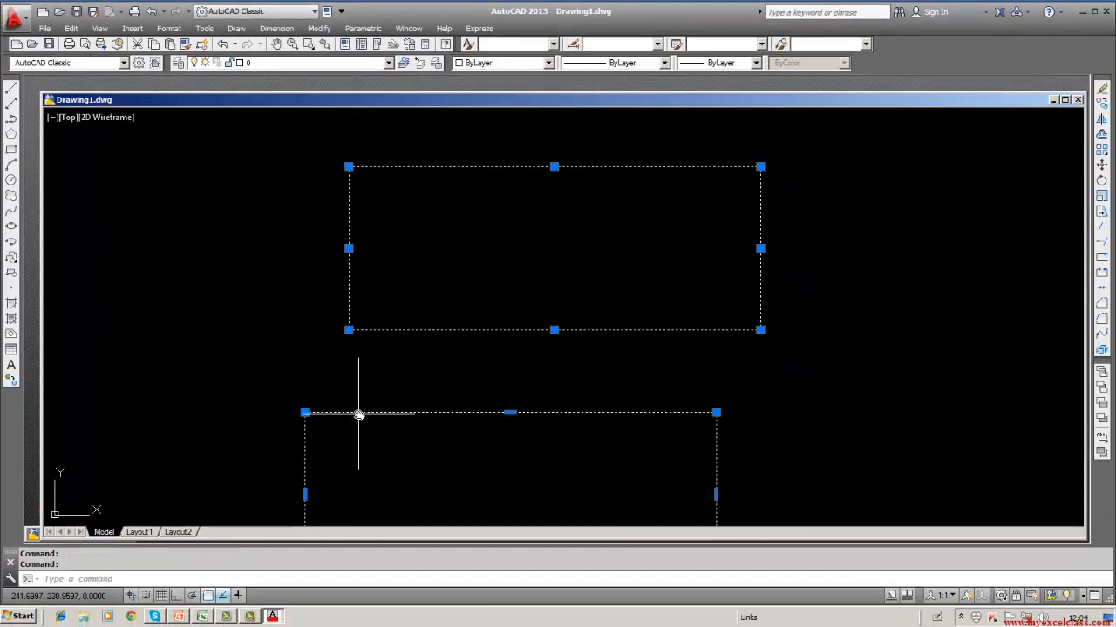
pyautogui.scroll(-5, 358, 413)
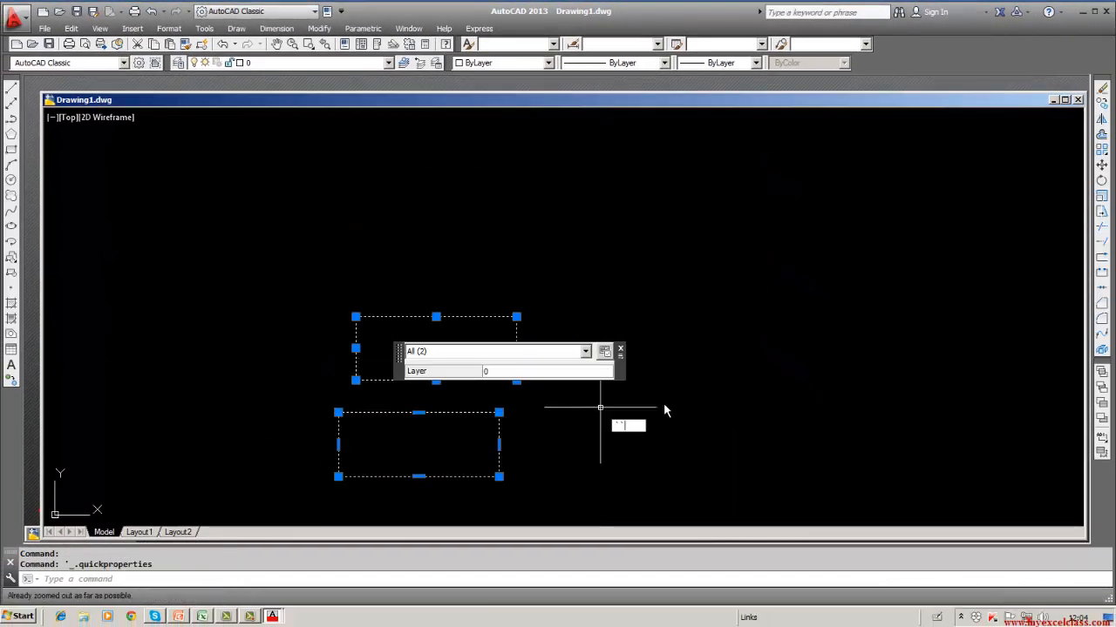
pyautogui.press('Escape')
pyautogui.press('Escape')
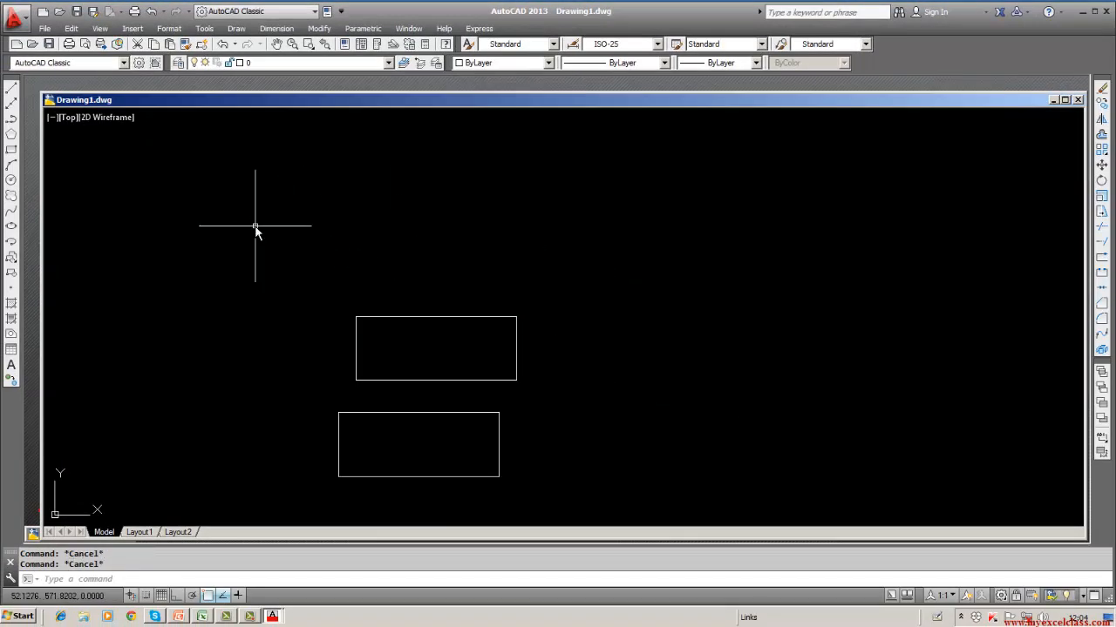
# - Erase both pasted rectangles from Drawing1 with a window selection
pyautogui.write('erase')
pyautogui.press('Return')
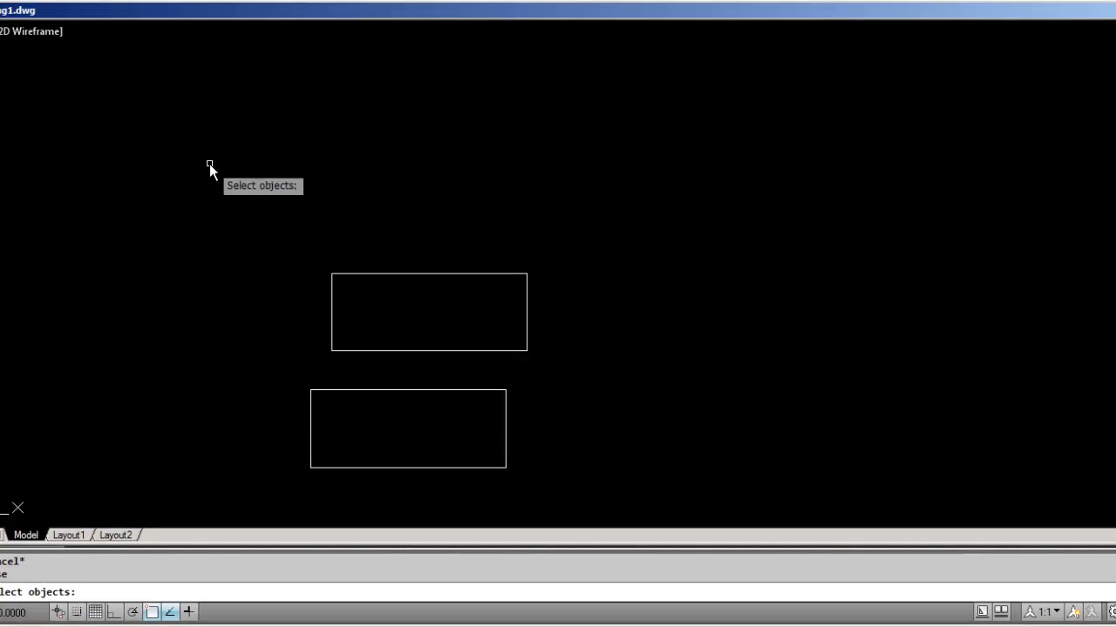
pyautogui.write('w')
pyautogui.press('Return')
pyautogui.click(202, 155)
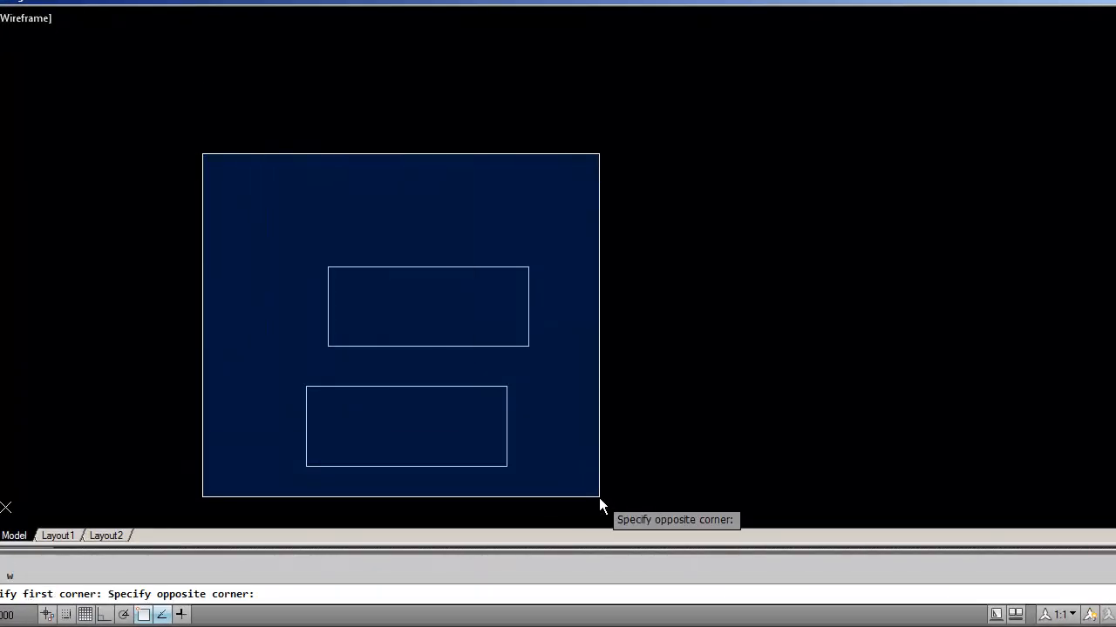
pyautogui.click(601, 497)
pyautogui.press('Return')
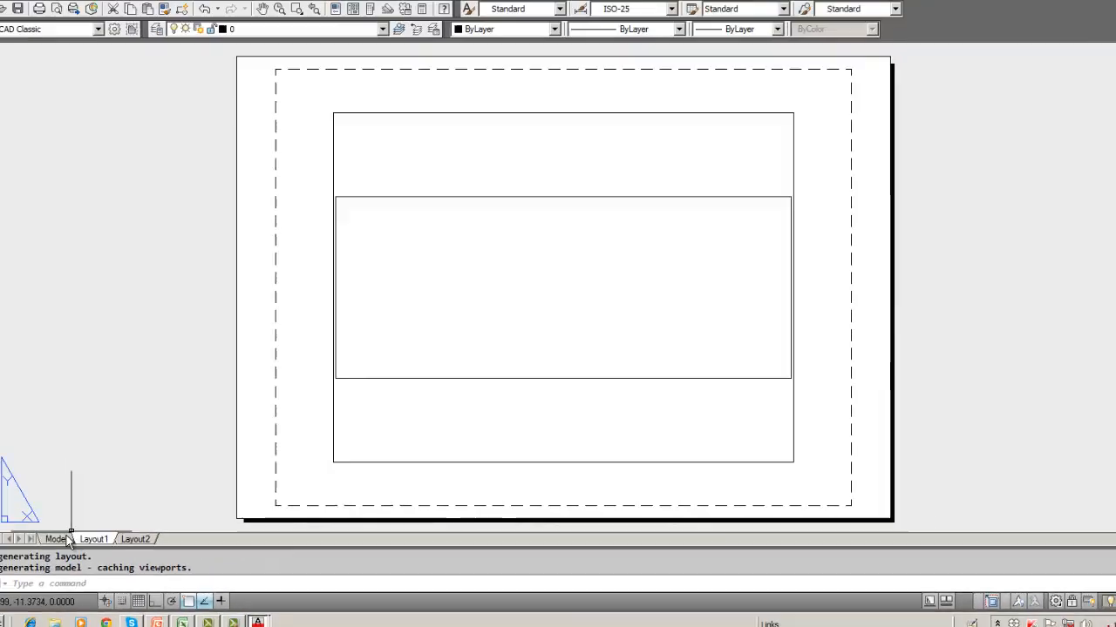
# - Return to the model space of Drawing2 and erase its rectangle with a window selection
pyautogui.click(93, 538)
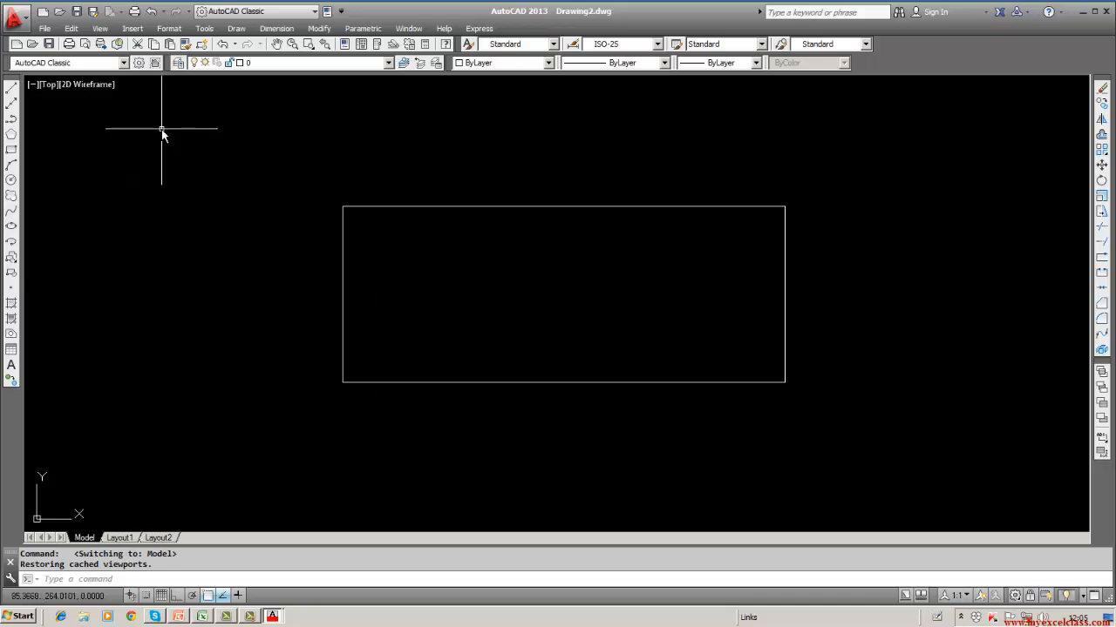
pyautogui.write('erase')
pyautogui.press('Return')
pyautogui.write('w')
pyautogui.press('Return')
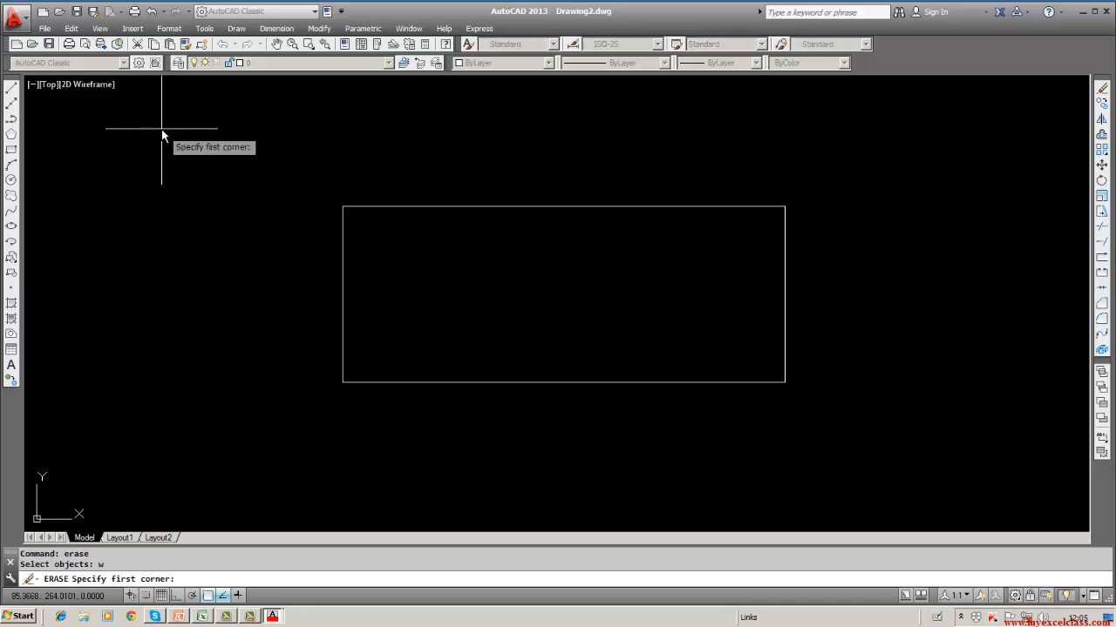
pyautogui.click(161, 129)
pyautogui.click(879, 436)
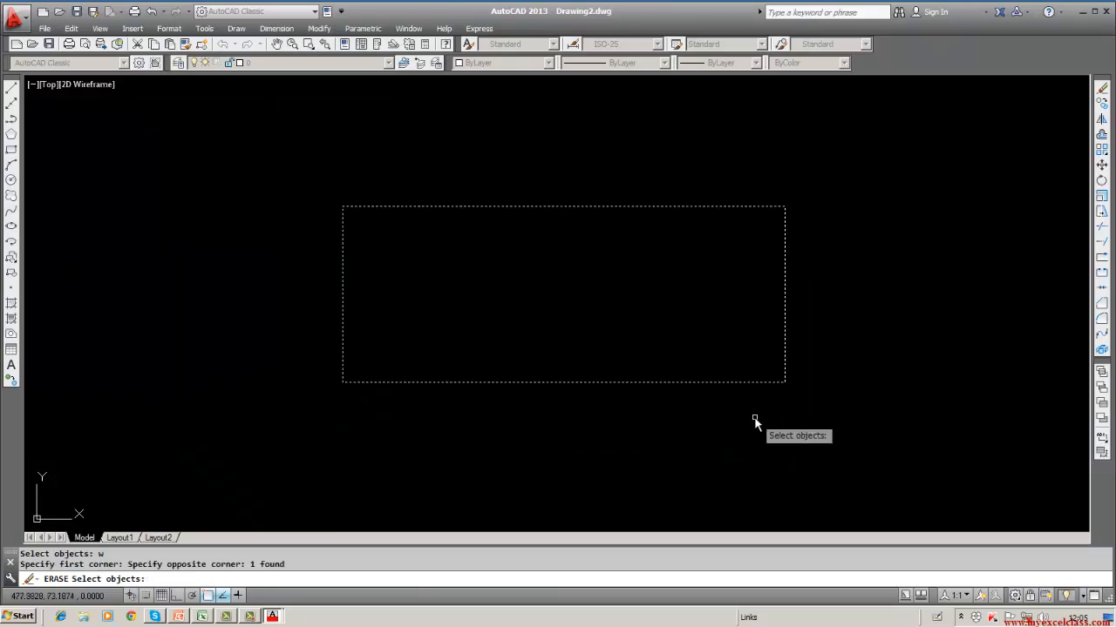
pyautogui.press('Return')
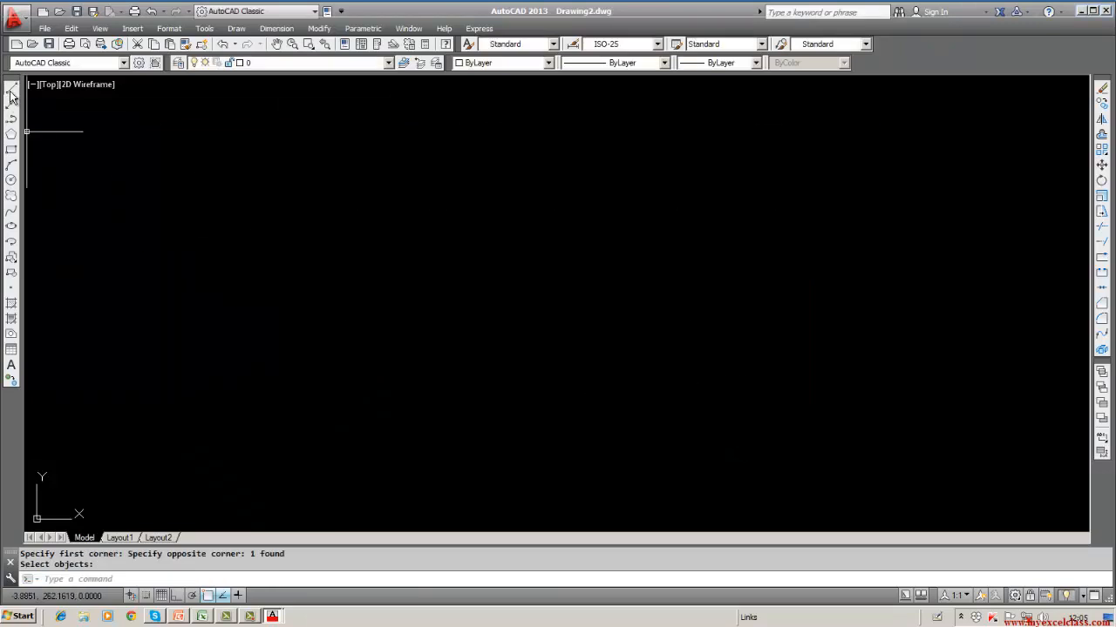
# - Draw a closed, irregular six-sided outline from connected lines across the middle of Drawing2, ending at the starting point
pyautogui.click(12, 89)
pyautogui.click(229, 290)
pyautogui.click(468, 173)
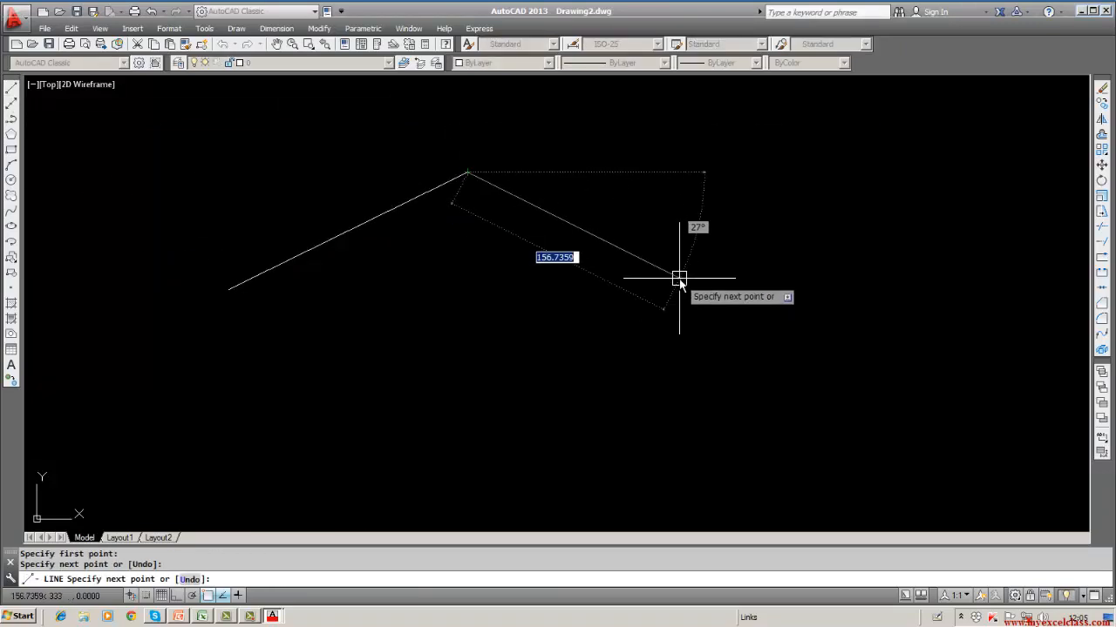
pyautogui.click(679, 279)
pyautogui.click(626, 386)
pyautogui.click(391, 386)
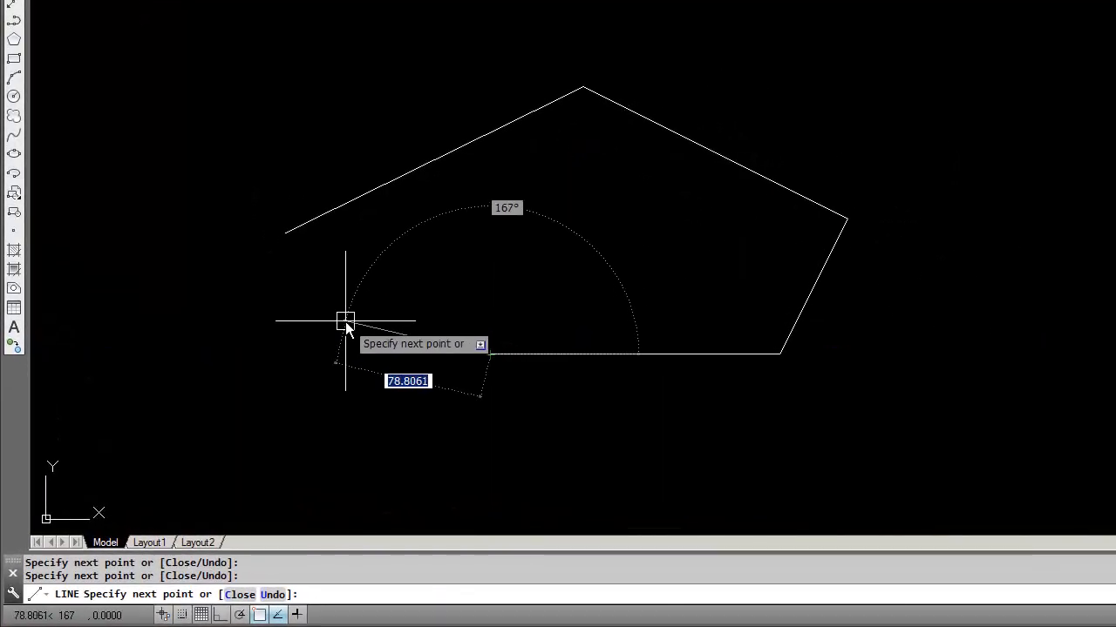
pyautogui.click(345, 323)
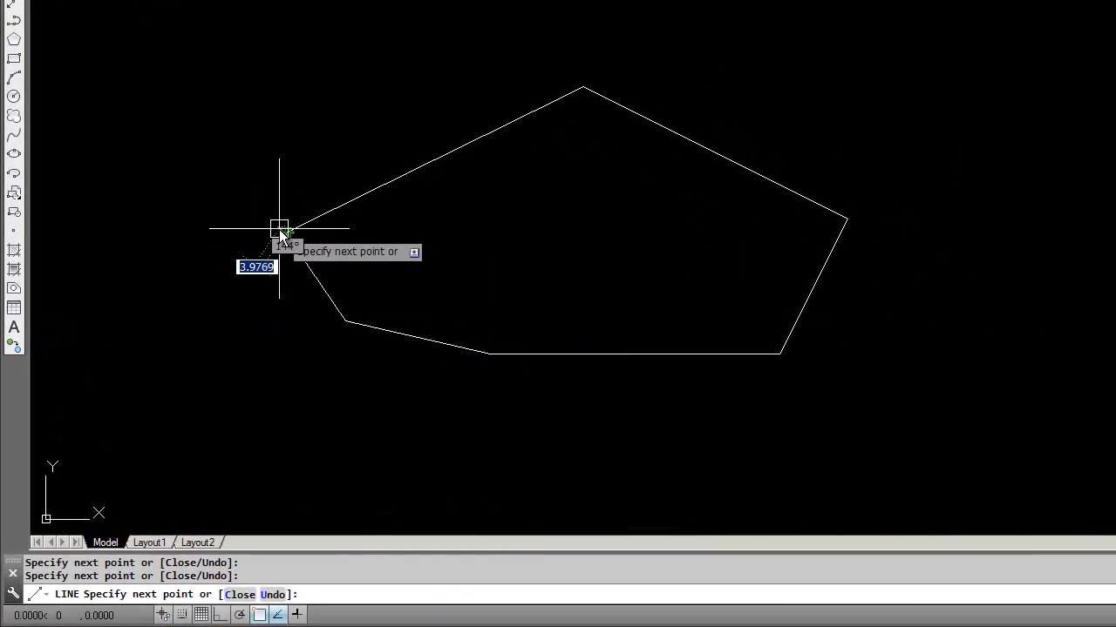
pyautogui.click(281, 231)
pyautogui.press('Return')
# - Select the two upper edges of the outline in Drawing2 to check that they are separate lines, and clear the selection
pyautogui.click(365, 196)
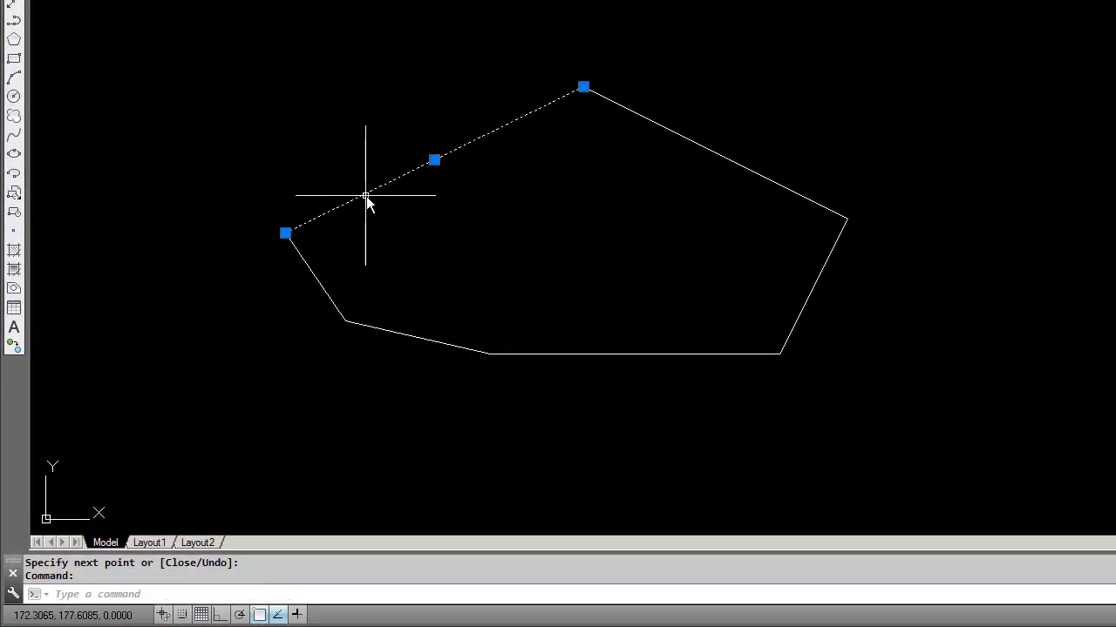
pyautogui.click(707, 149)
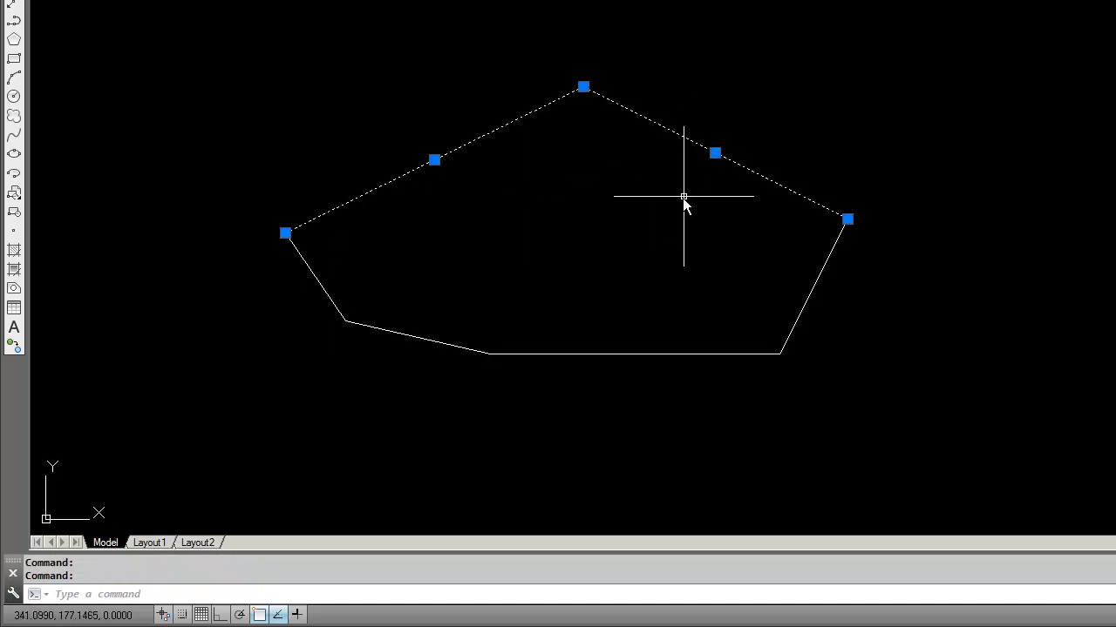
pyautogui.press('Escape')
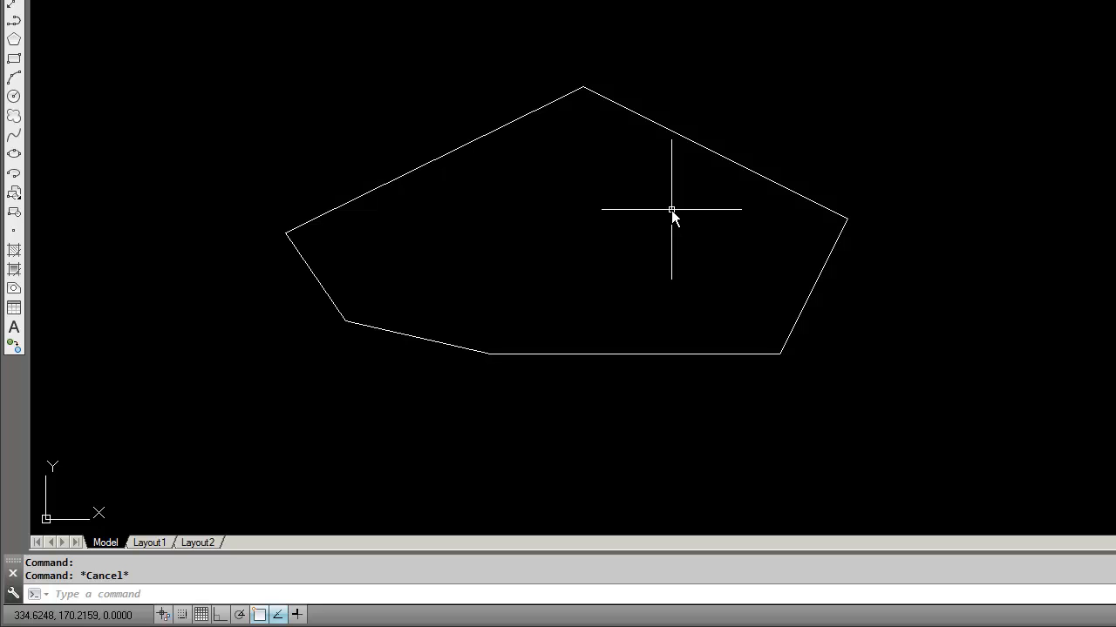
# - Copy the whole six-sided outline to the clipboard with COPYCLIP, using a window selection around it
pyautogui.write('copycl')
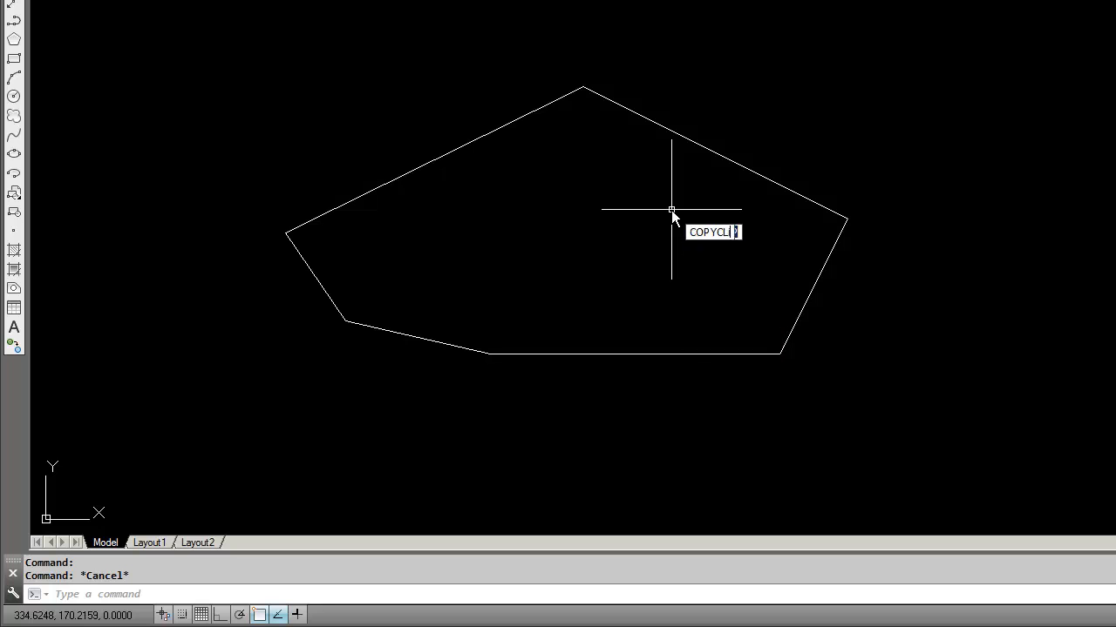
pyautogui.write('ip')
pyautogui.press('Return')
pyautogui.write('w')
pyautogui.press('Return')
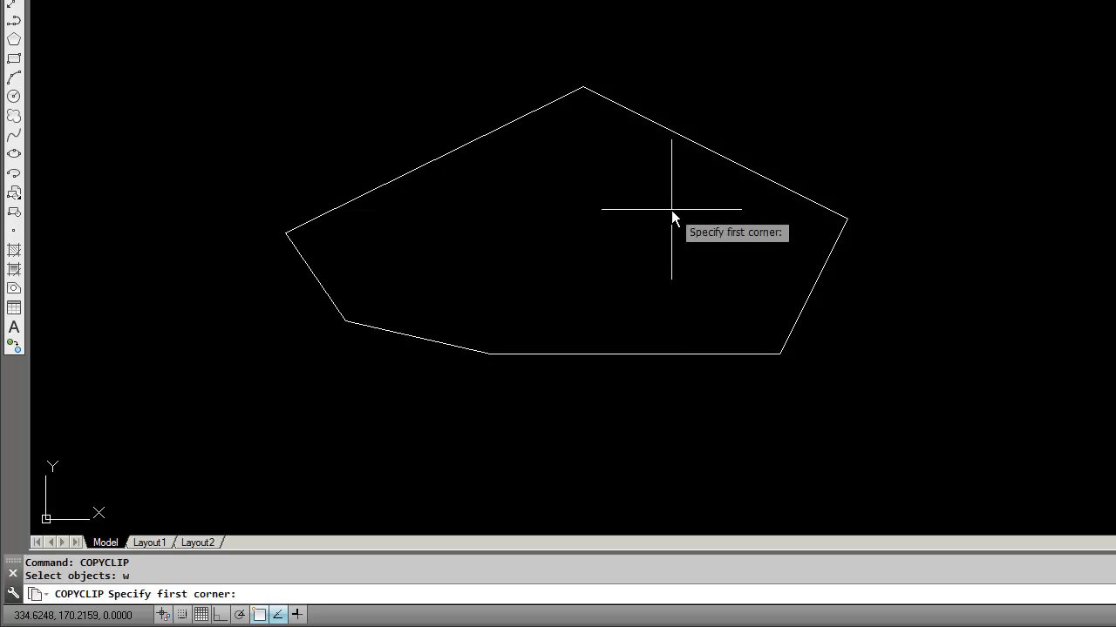
pyautogui.click(269, 58)
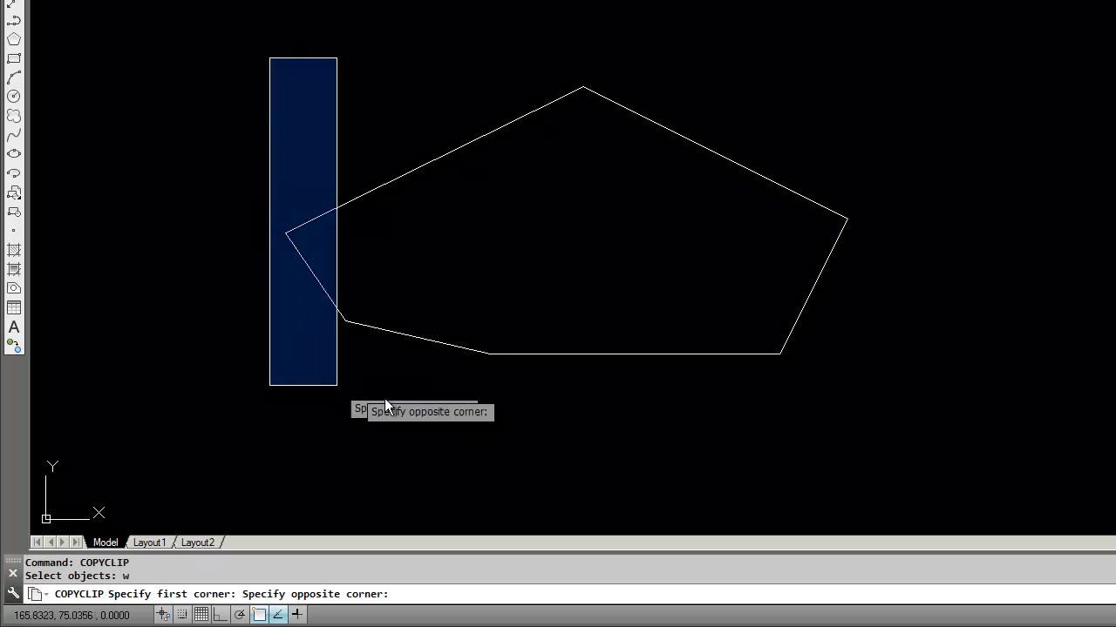
pyautogui.click(880, 437)
pyautogui.press('Return')
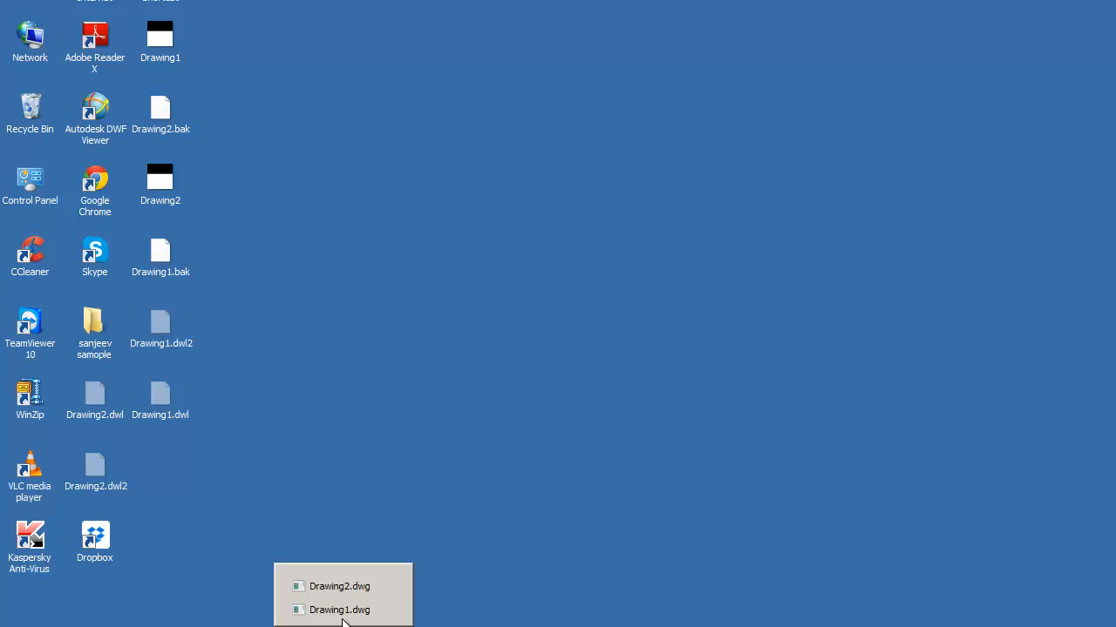
# - Switch to Drawing1, paste the copied outline as ordinary geometry, and zoom to the drawing extents
pyautogui.click(344, 619)
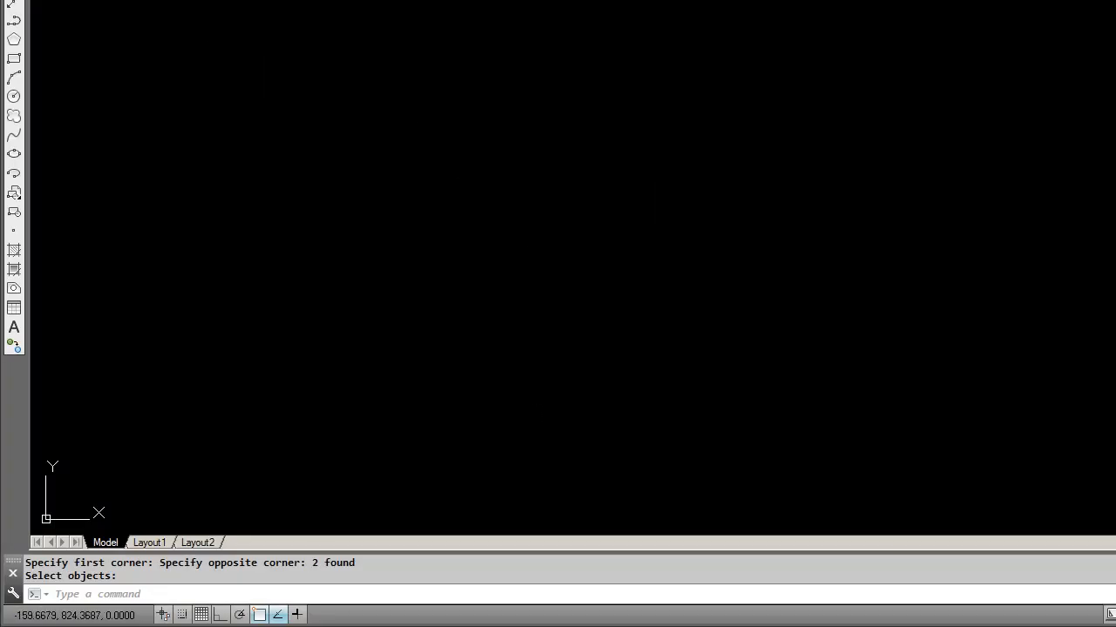
pyautogui.click(85, 0)
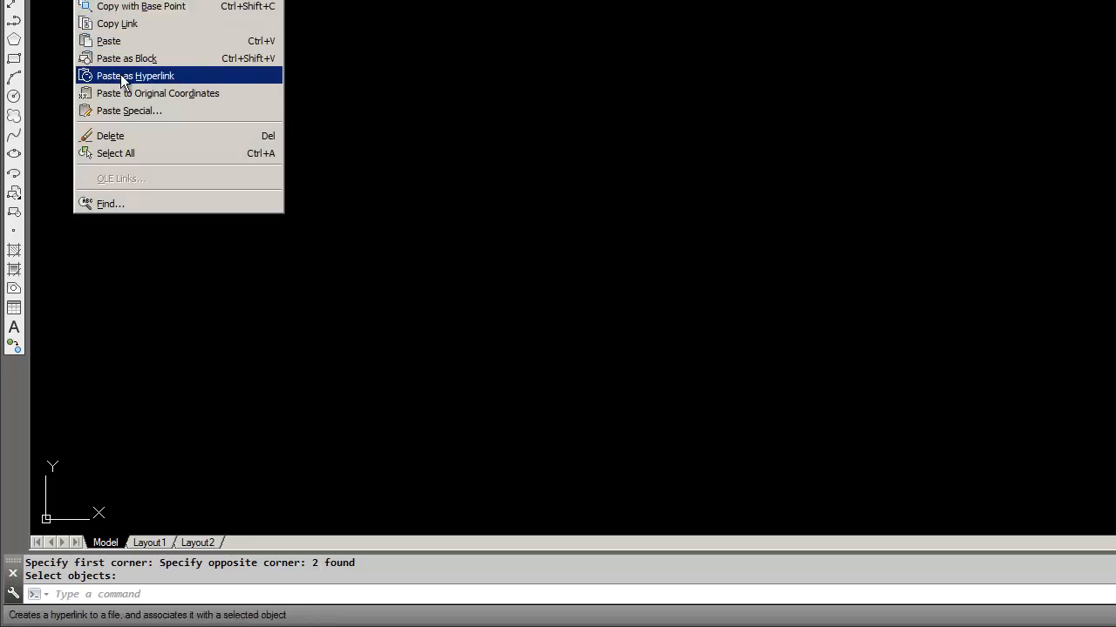
pyautogui.click(134, 41)
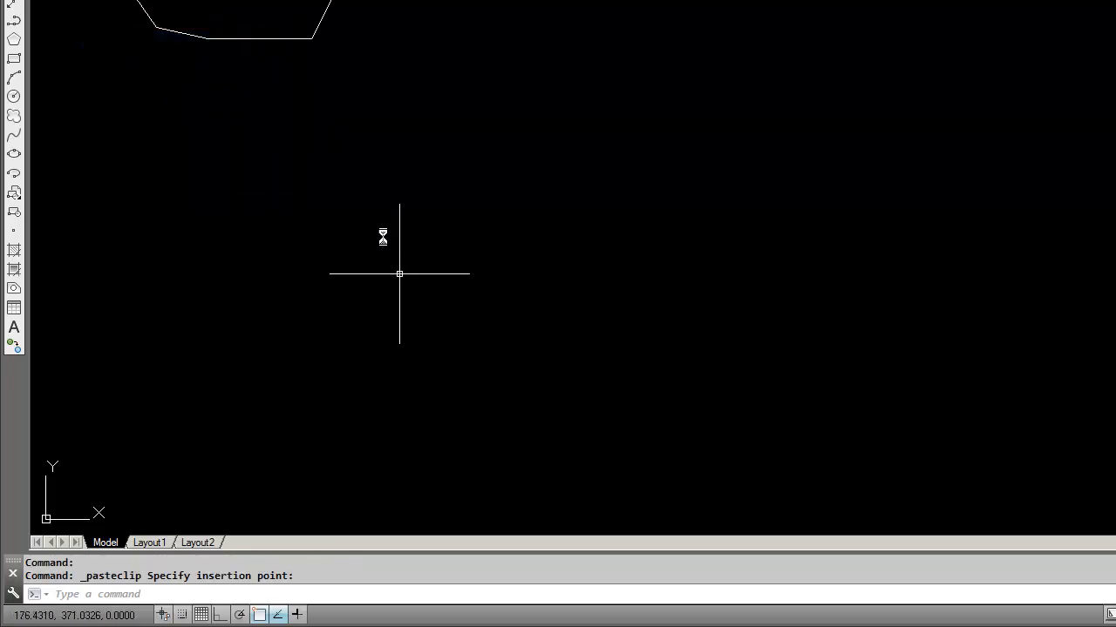
pyautogui.moveTo(363, 228); pyautogui.dragTo(620, 272, button='middle')
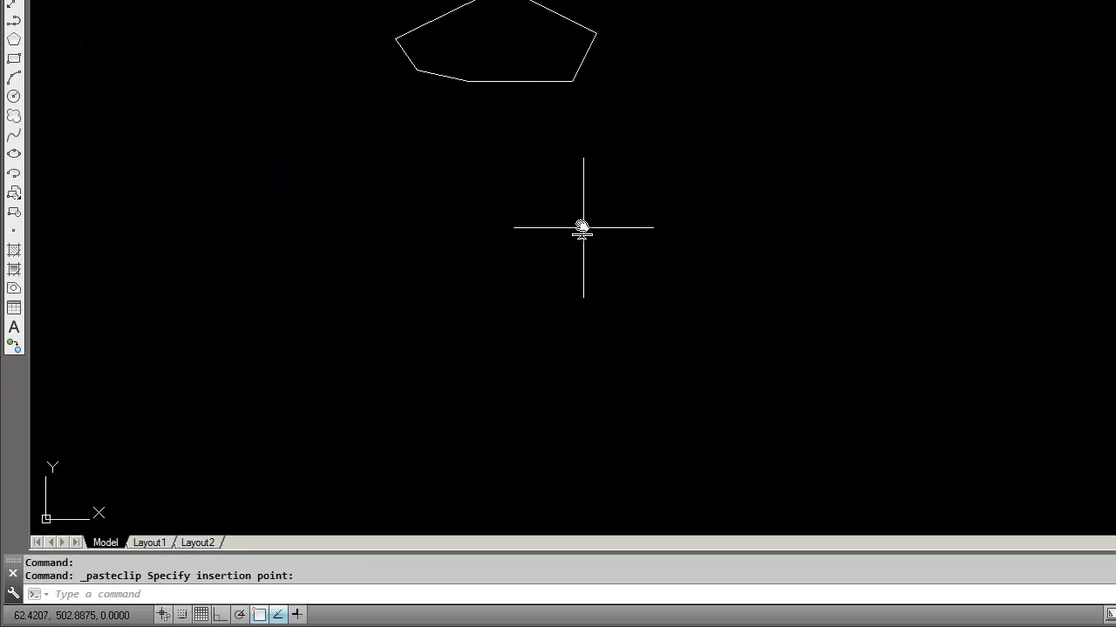
pyautogui.scroll(-5, 540, 228)
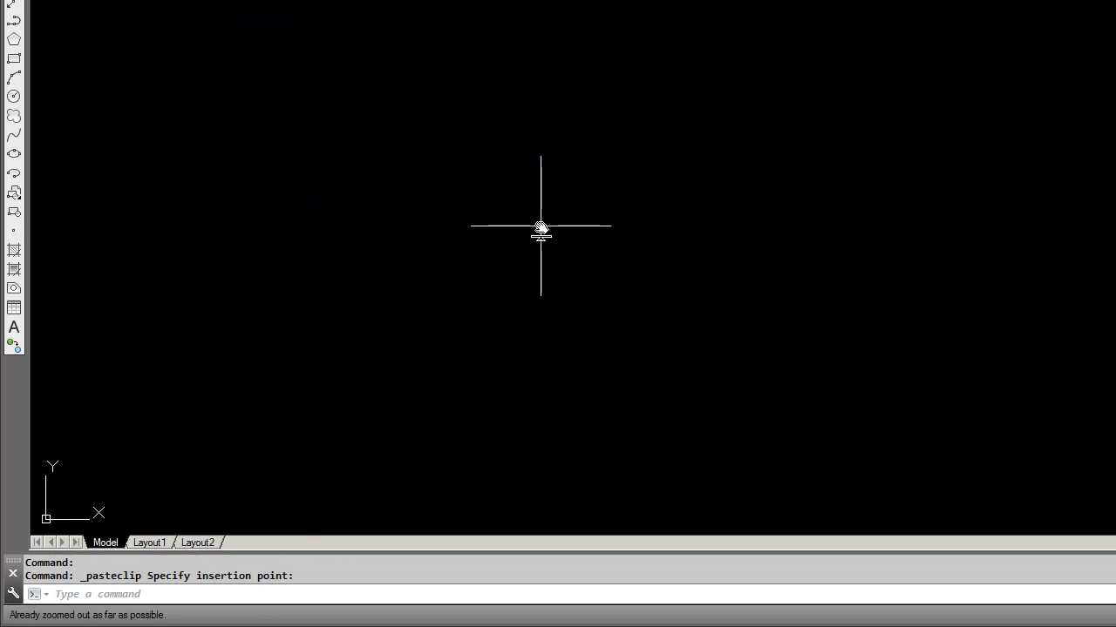
pyautogui.scroll(5, 528, 332)
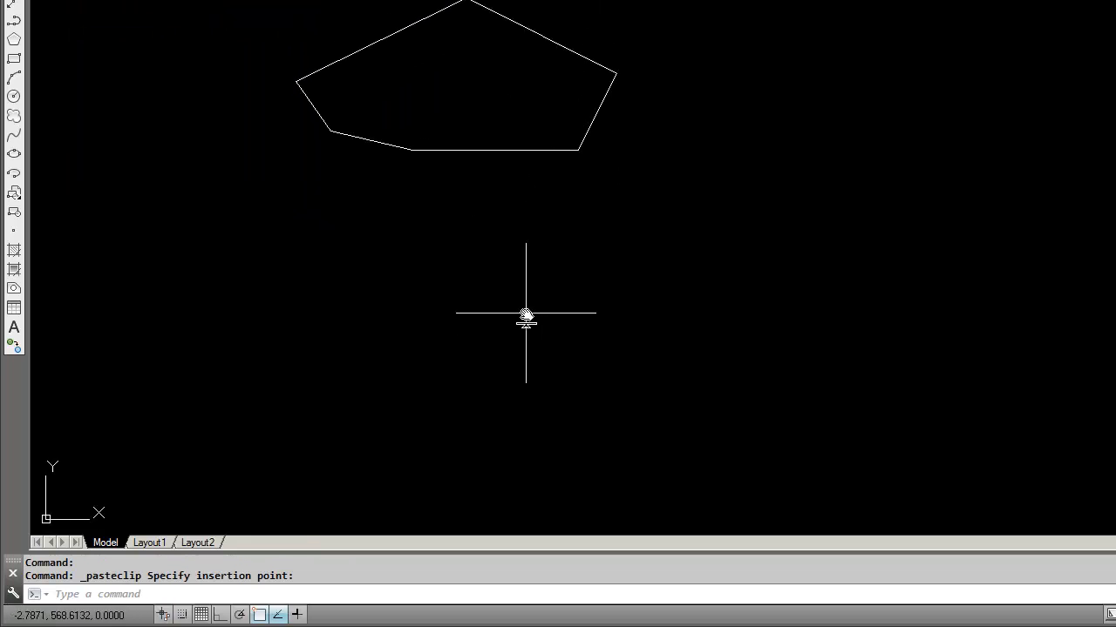
pyautogui.write('oom')
pyautogui.press('Return')
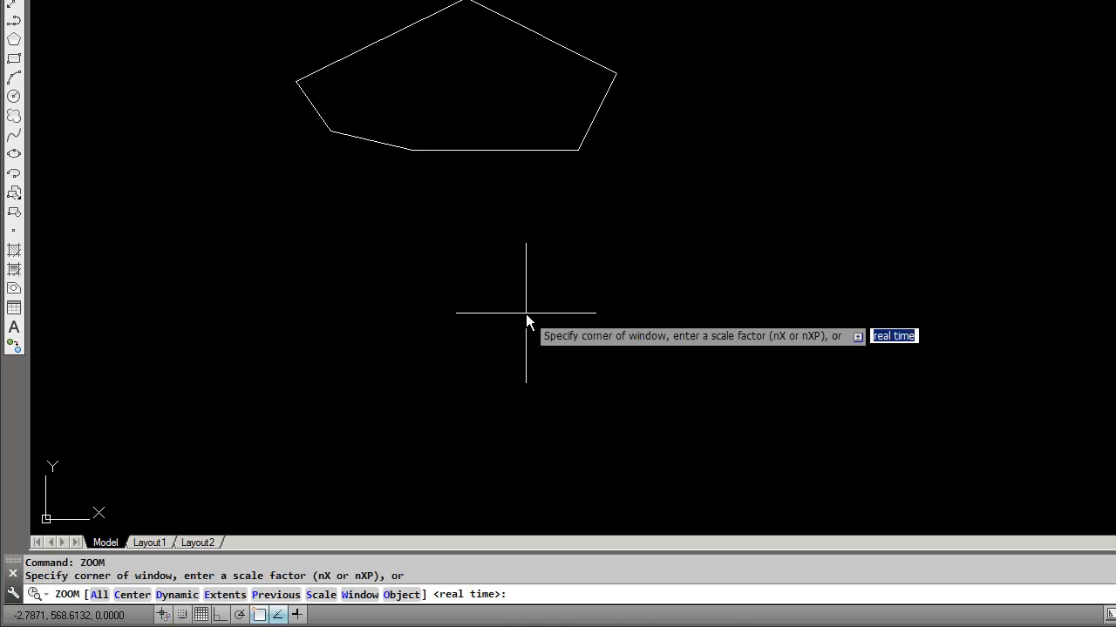
pyautogui.write('e')
pyautogui.press('Return')
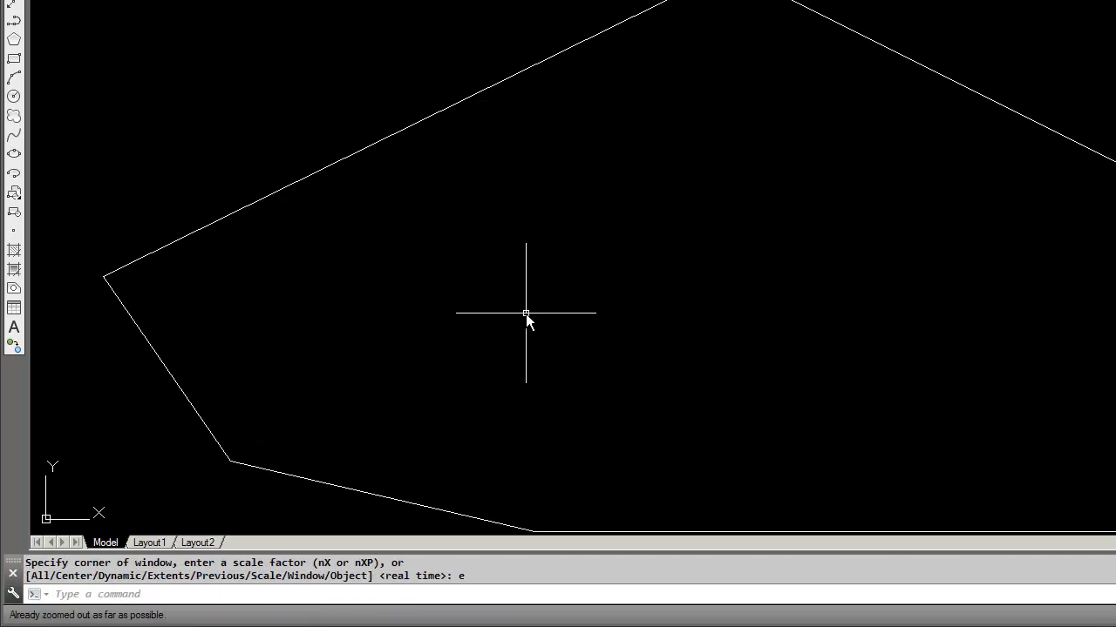
pyautogui.moveTo(526, 314); pyautogui.dragTo(552, 174, button='middle')
pyautogui.scroll(-3, 553, 174)
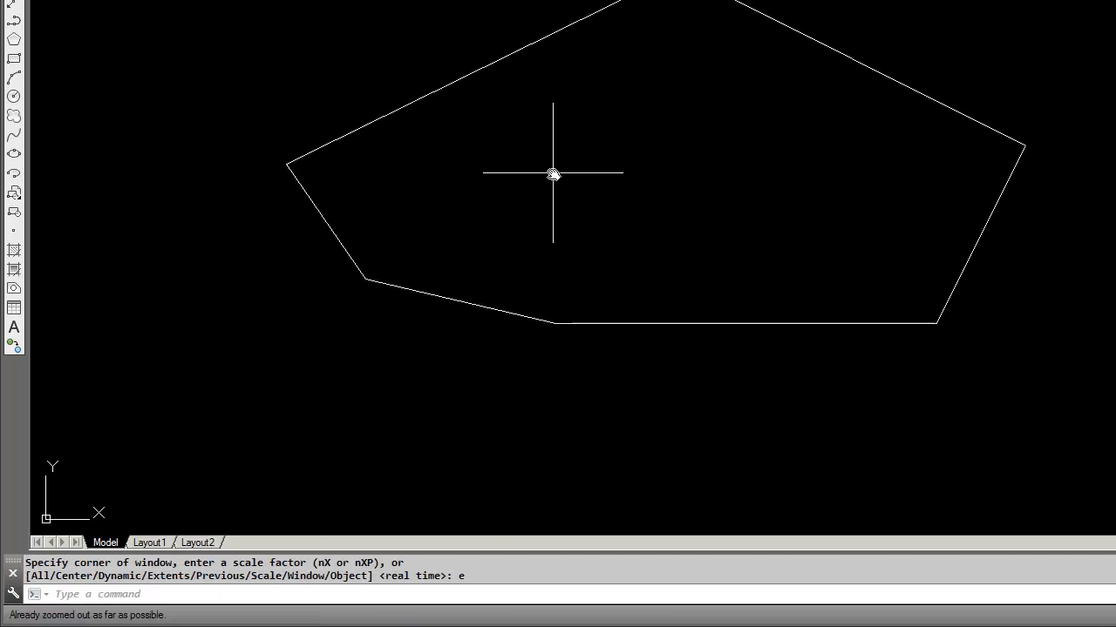
# - Select the two upper edges of the pasted outline one by one to examine their grips, and clear the selection
pyautogui.press('Escape')
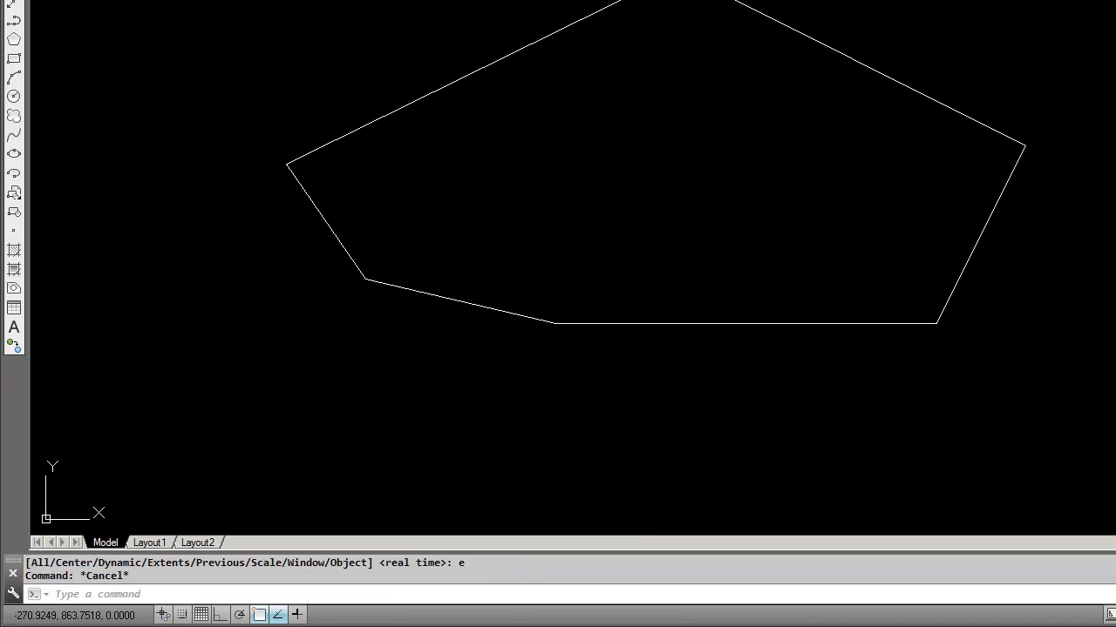
pyautogui.click(86, 0)
pyautogui.click(488, 253)
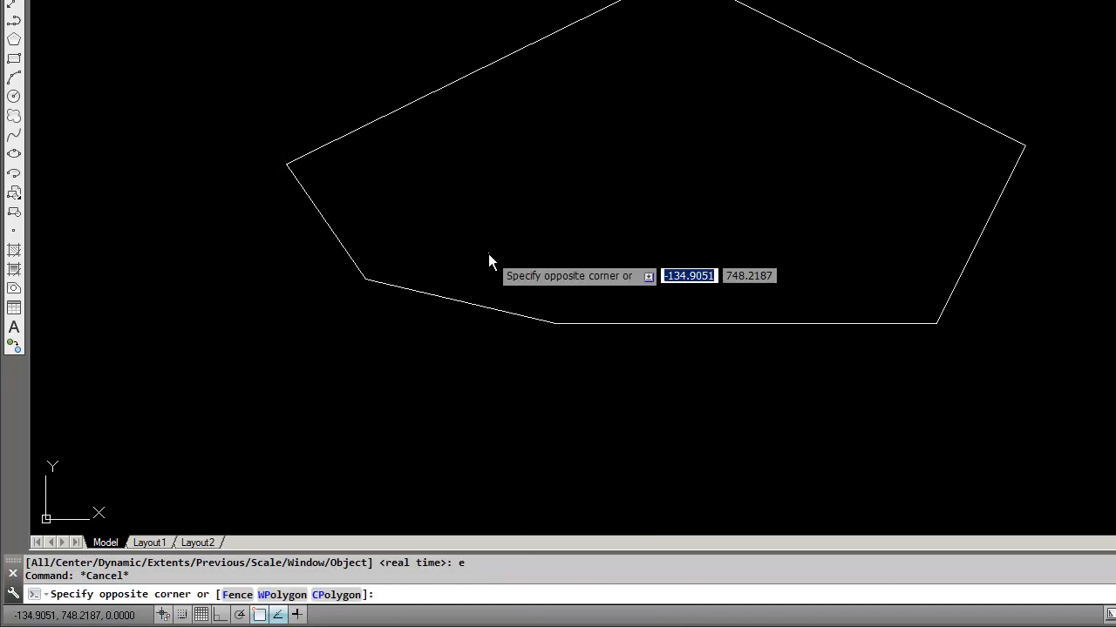
pyautogui.click(480, 109)
pyautogui.click(476, 73)
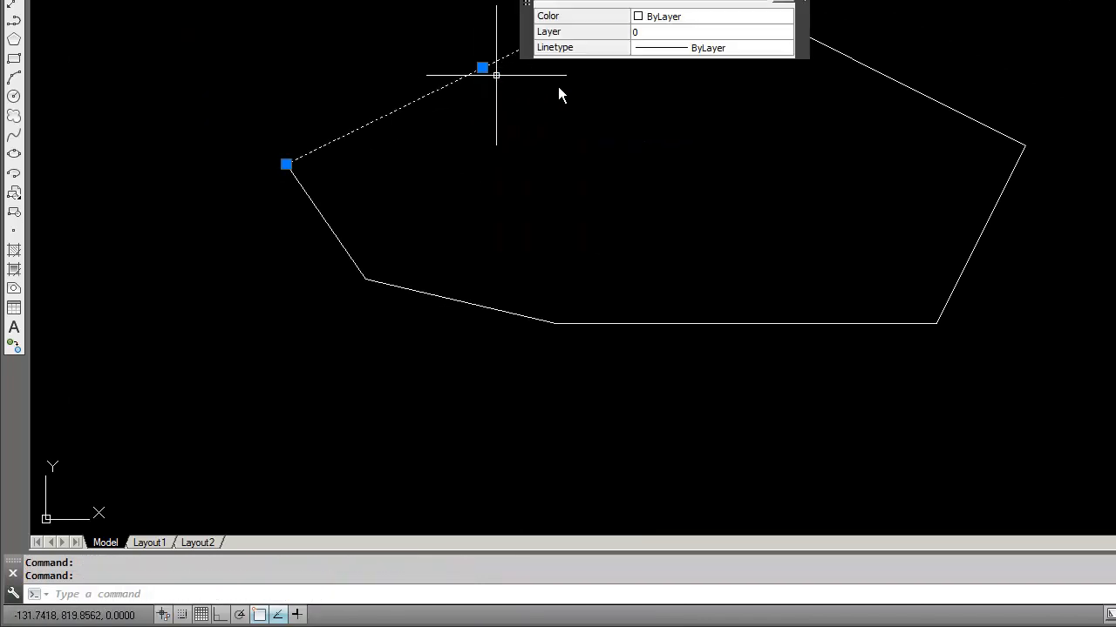
pyautogui.click(883, 79)
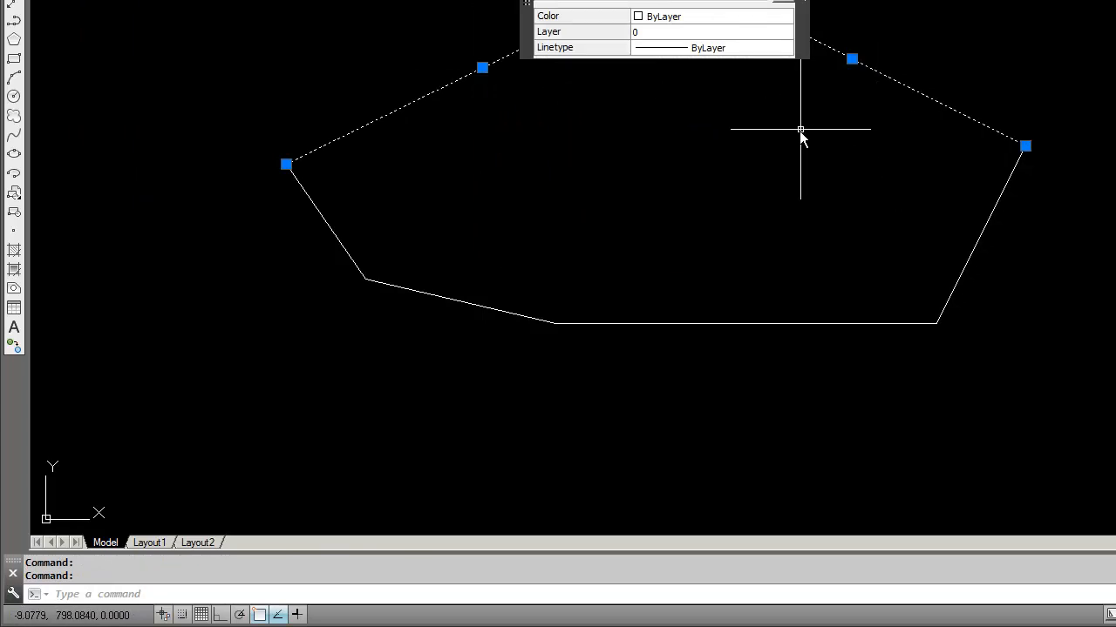
pyautogui.press('Escape')
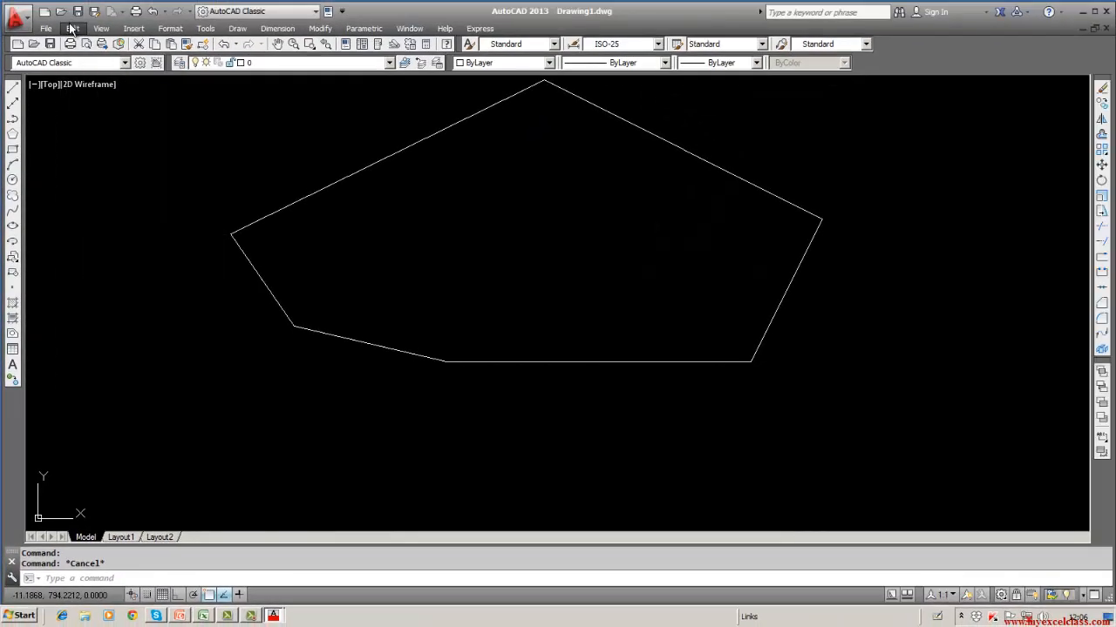
# - Paste the outline as a block overlapping the first one, slightly below and left of it, and test its selection
pyautogui.click(71, 28)
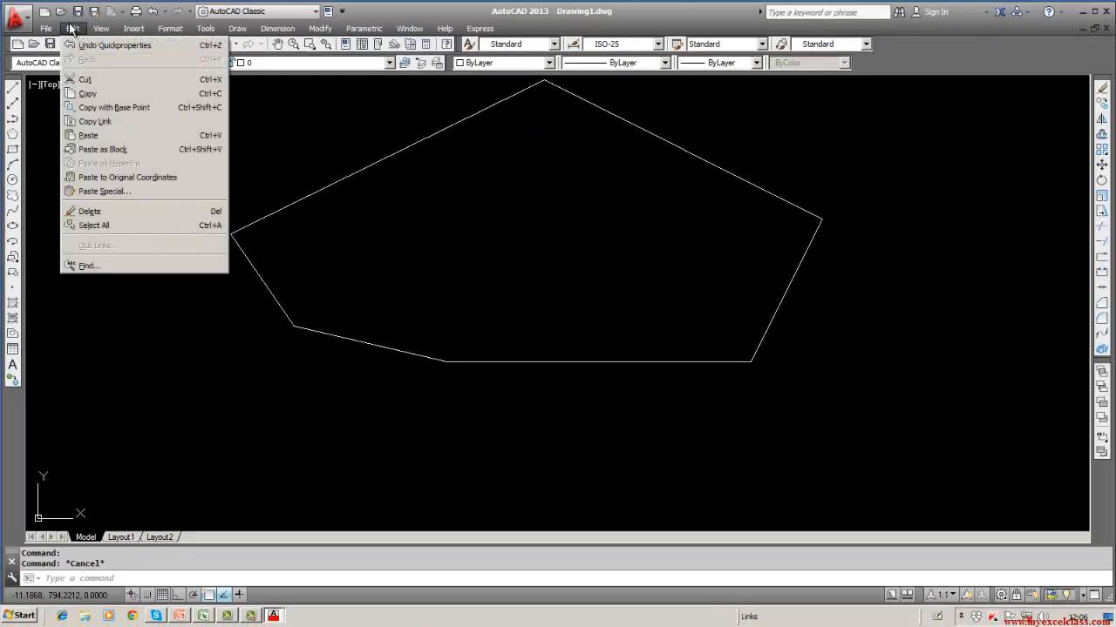
pyautogui.click(91, 149)
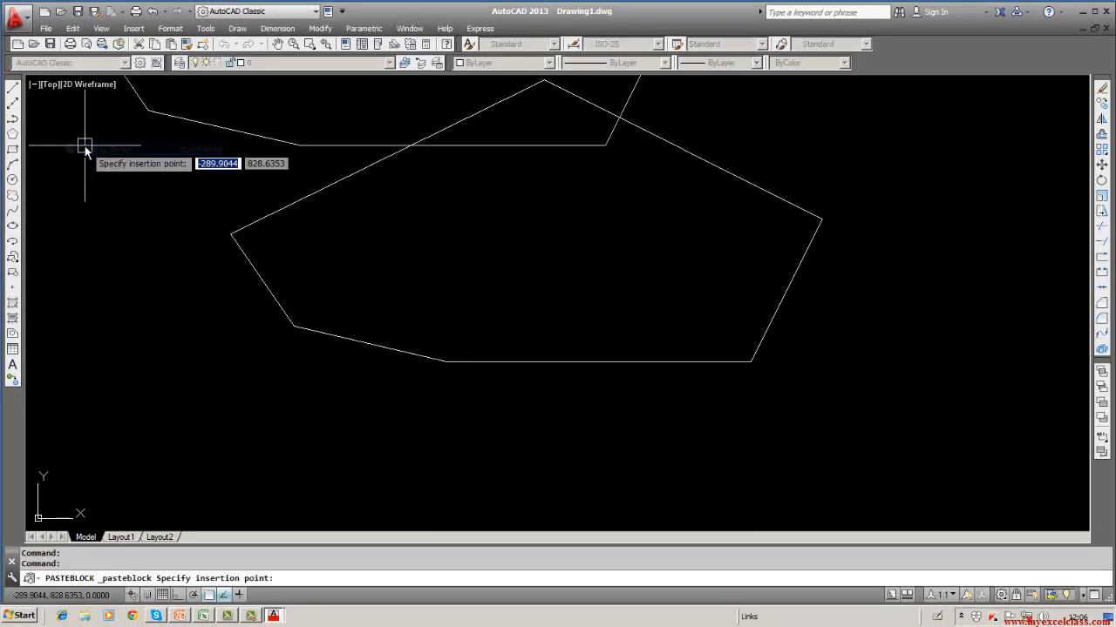
pyautogui.click(149, 445)
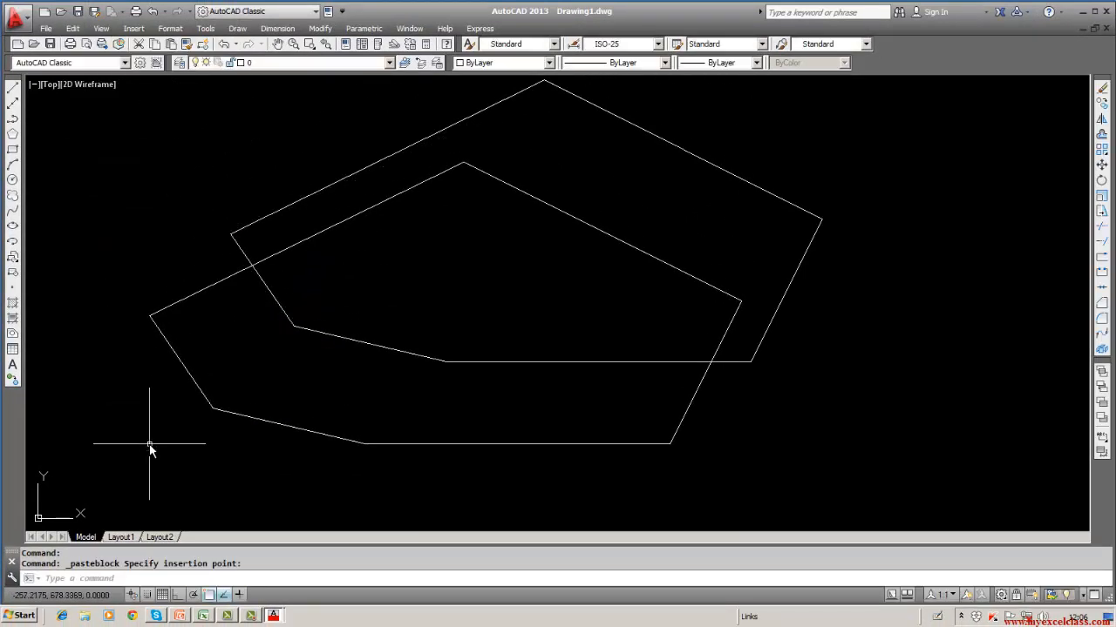
pyautogui.click(193, 380)
pyautogui.press('Escape')
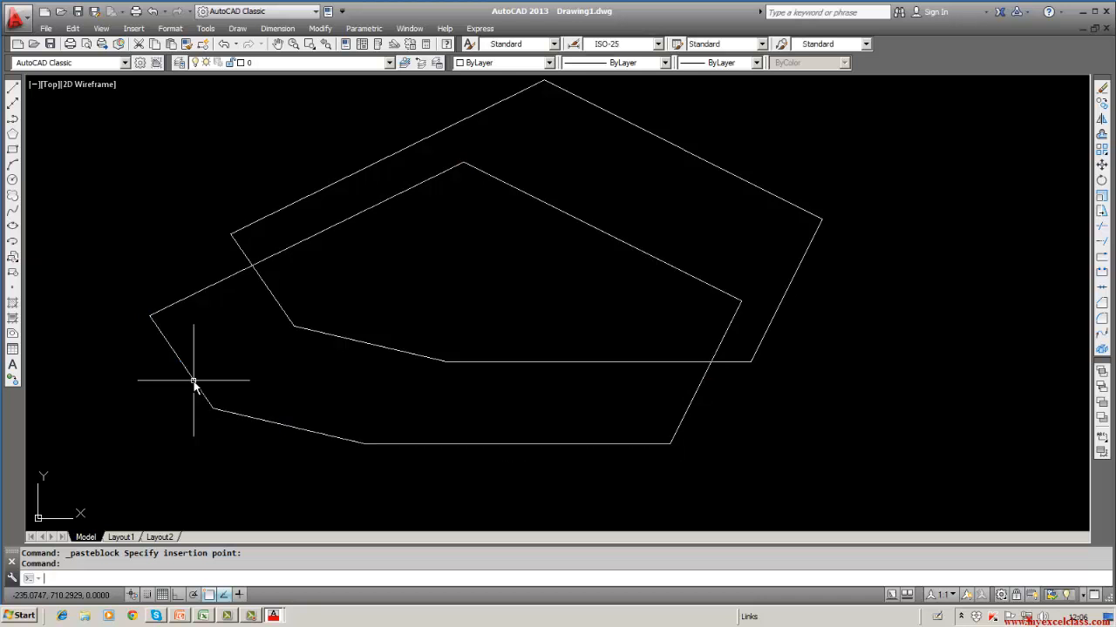
# - Explode the outline that was pasted as a block
pyautogui.write('move')
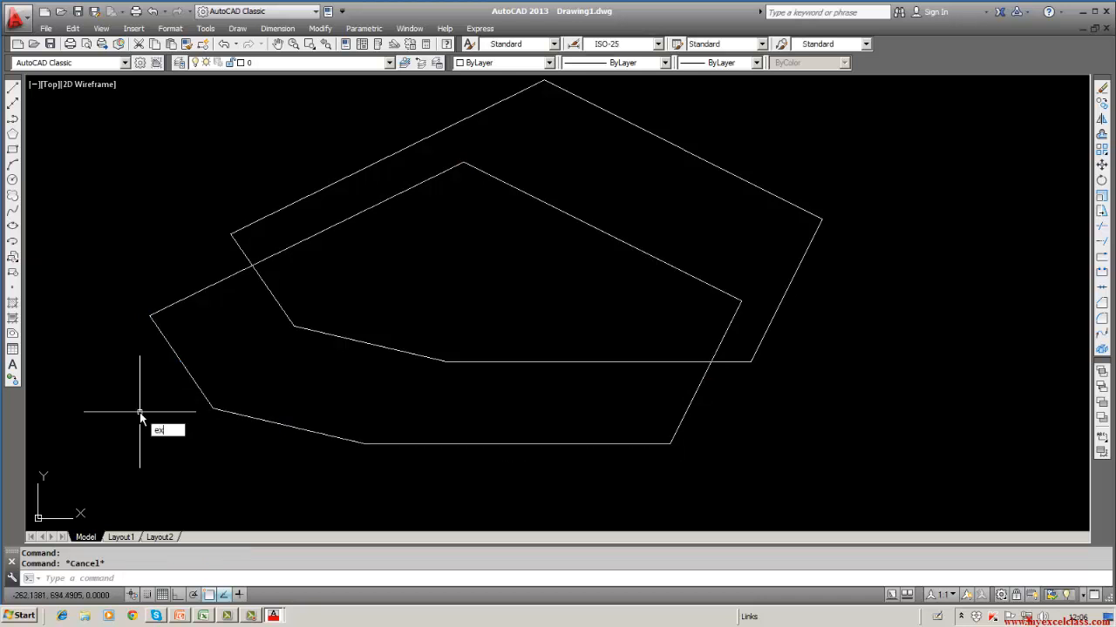
pyautogui.press('Return')
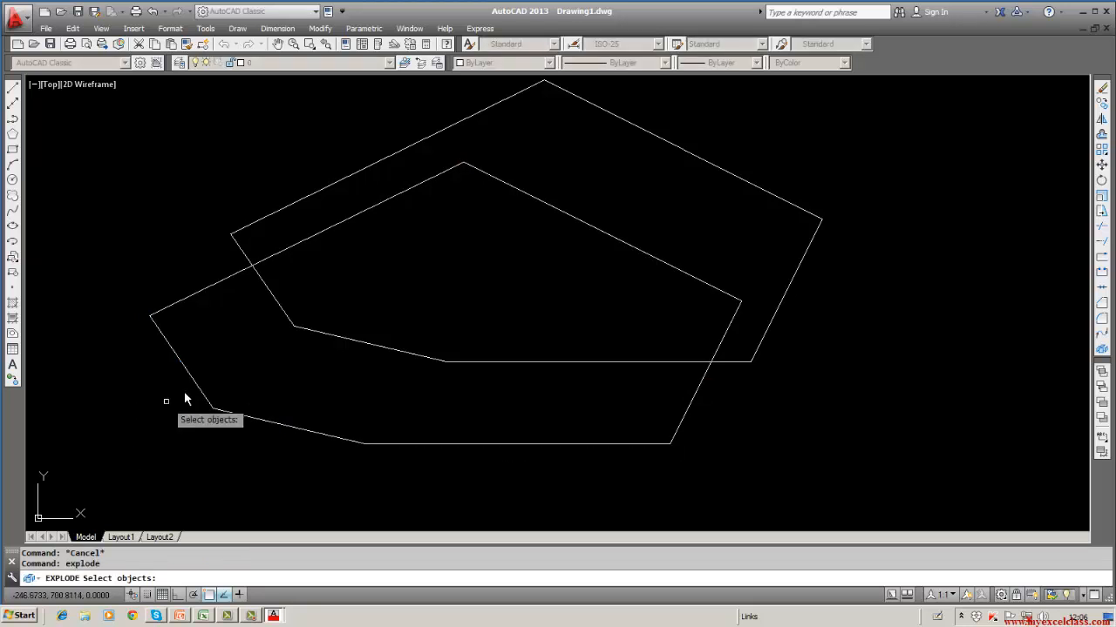
pyautogui.click(195, 386)
pyautogui.press('Return')
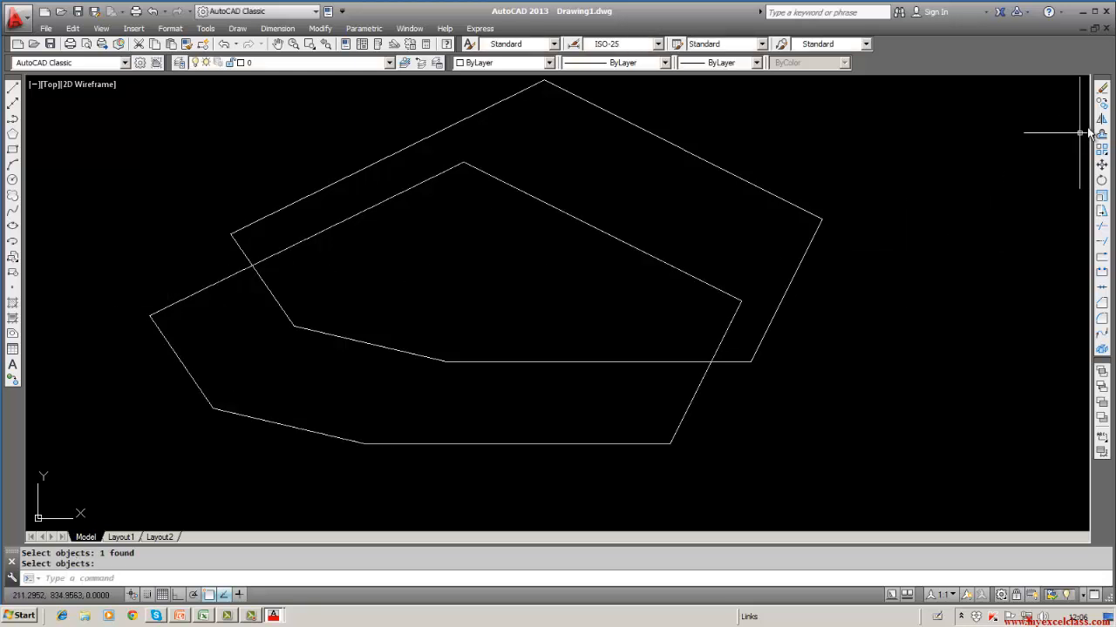
# - Pick two edges of the exploded outline with Erase to check that they select individually, and cancel without erasing
pyautogui.click(1101, 88)
pyautogui.click(703, 376)
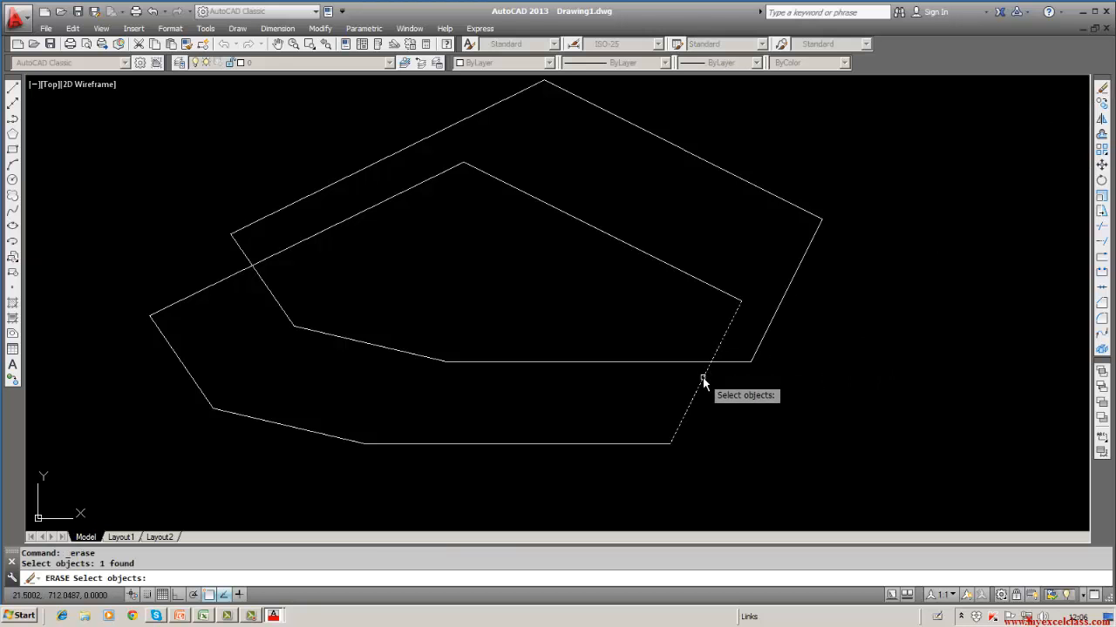
pyautogui.click(652, 253)
pyautogui.press('Escape')
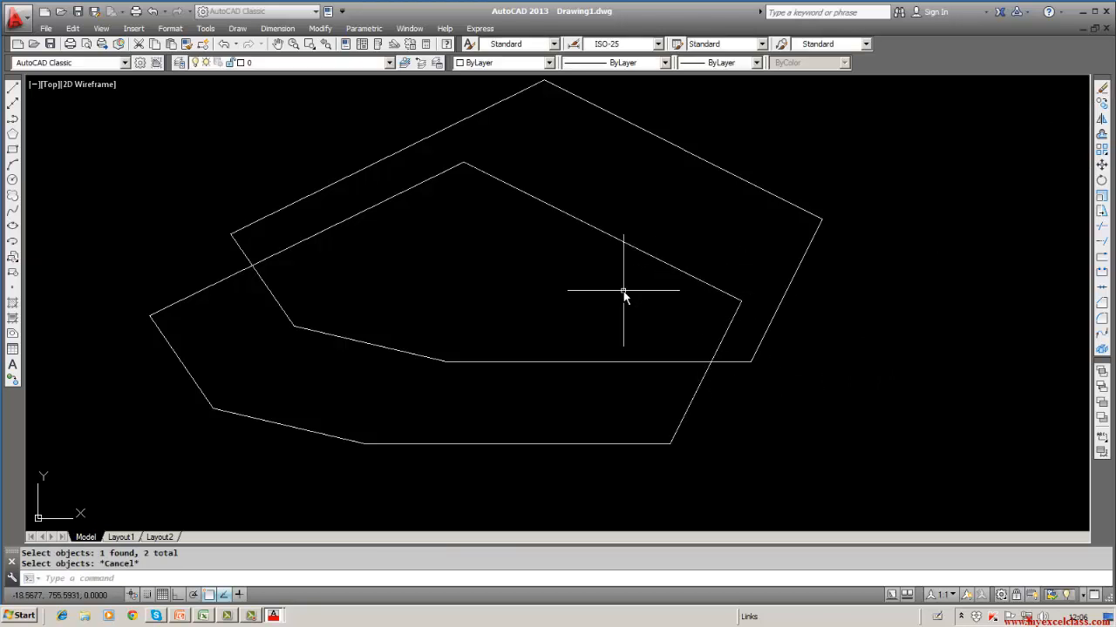
pyautogui.scroll(-2, 622, 293)
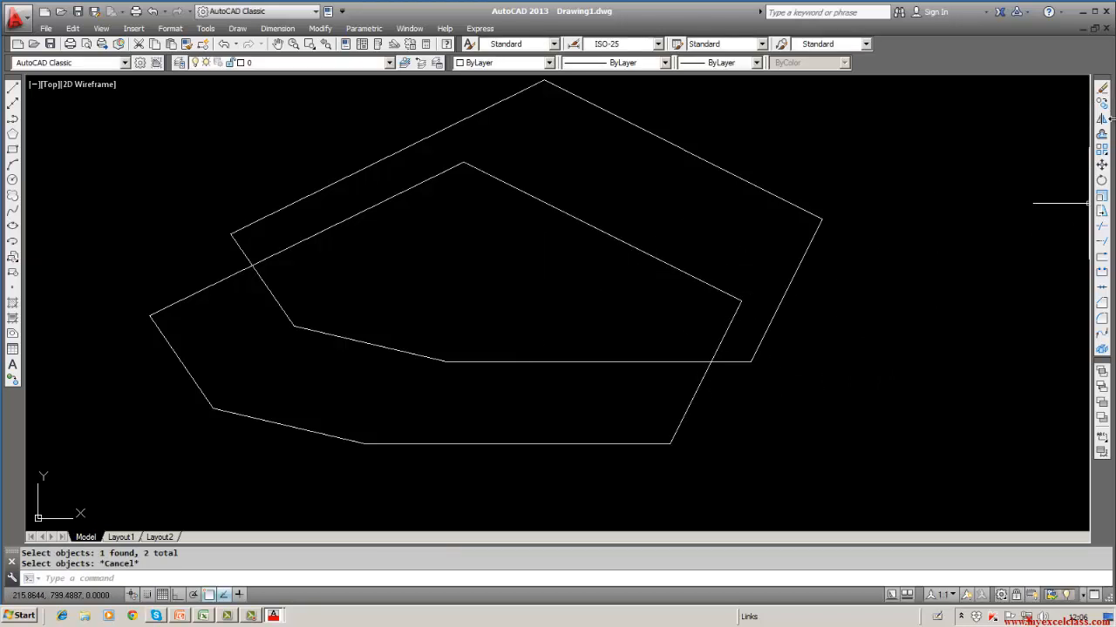
# - Erase both pasted outlines from Drawing1 with a window selection
pyautogui.click(1102, 88)
pyautogui.write('w')
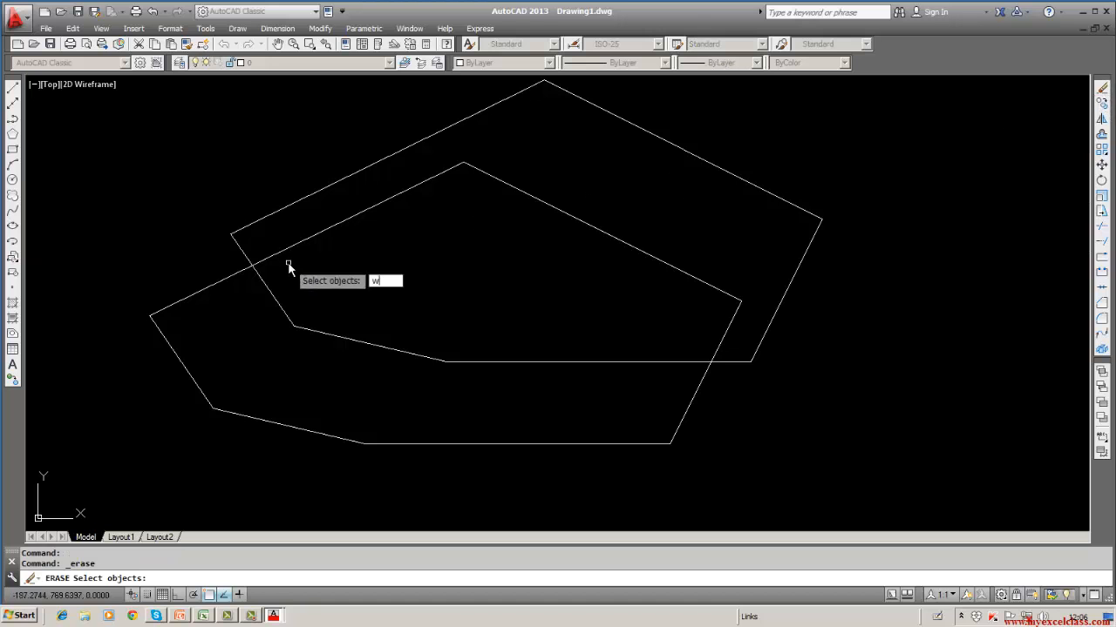
pyautogui.press('Return')
pyautogui.click(97, 77)
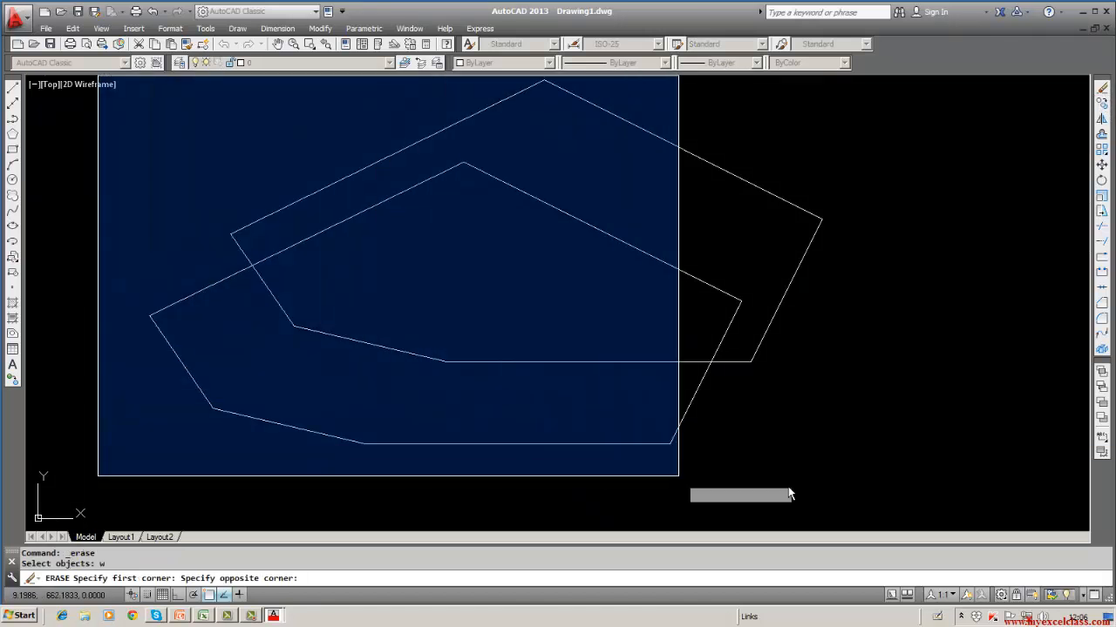
pyautogui.click(879, 493)
pyautogui.press('Return')
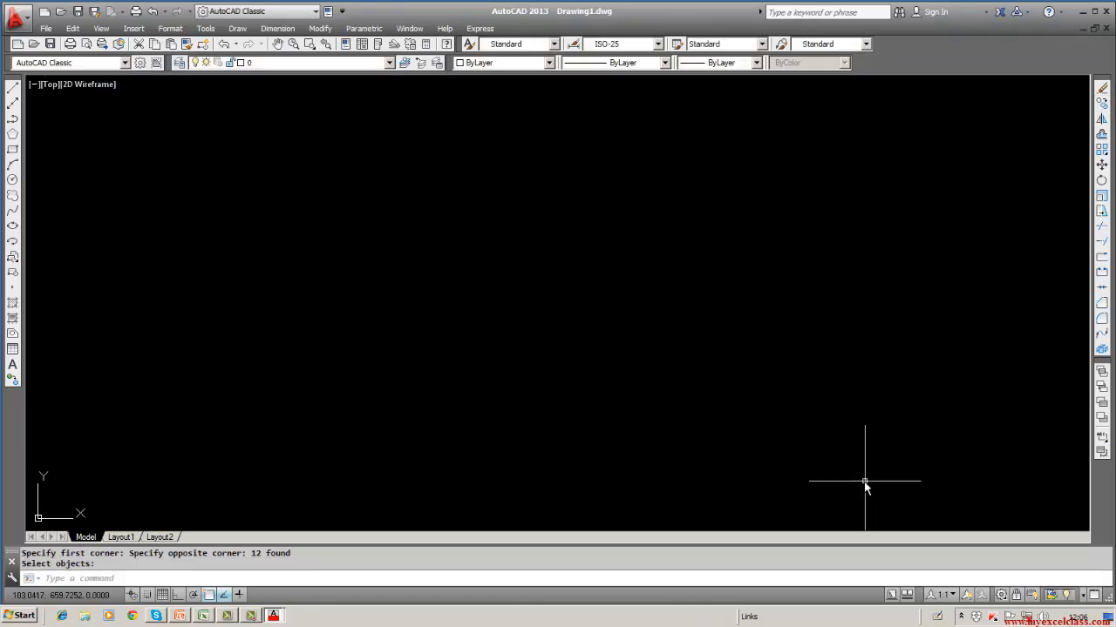
pyautogui.click(132, 29)
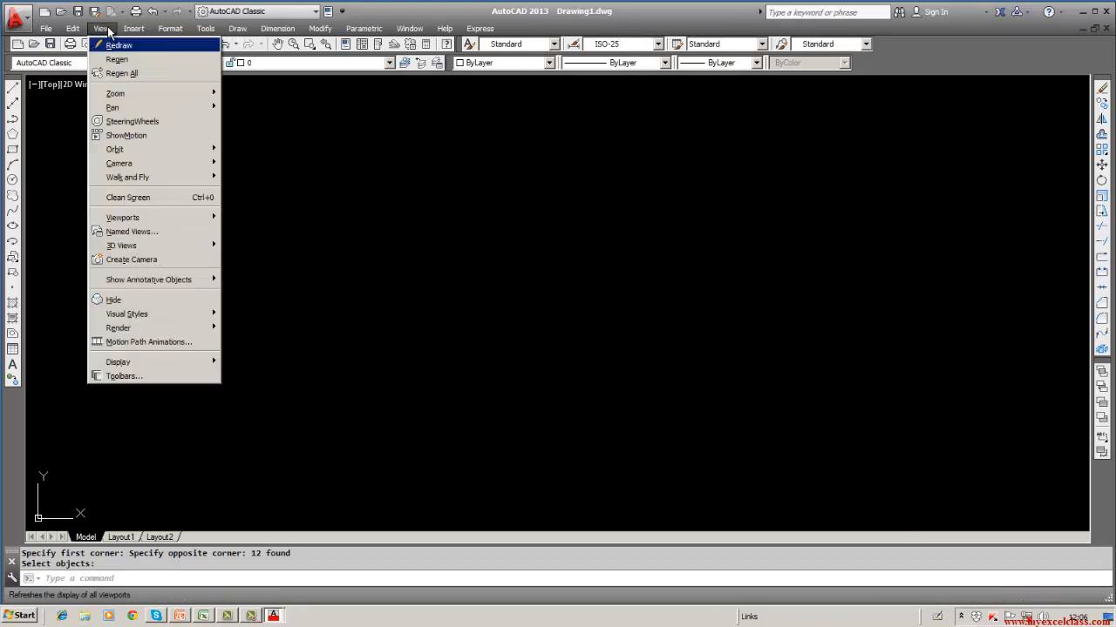
# - Paste the clipboard outline into Drawing1 with Paste Special as AutoCAD Entities, placing it around the middle of the drawing area
pyautogui.moveTo(73, 32)
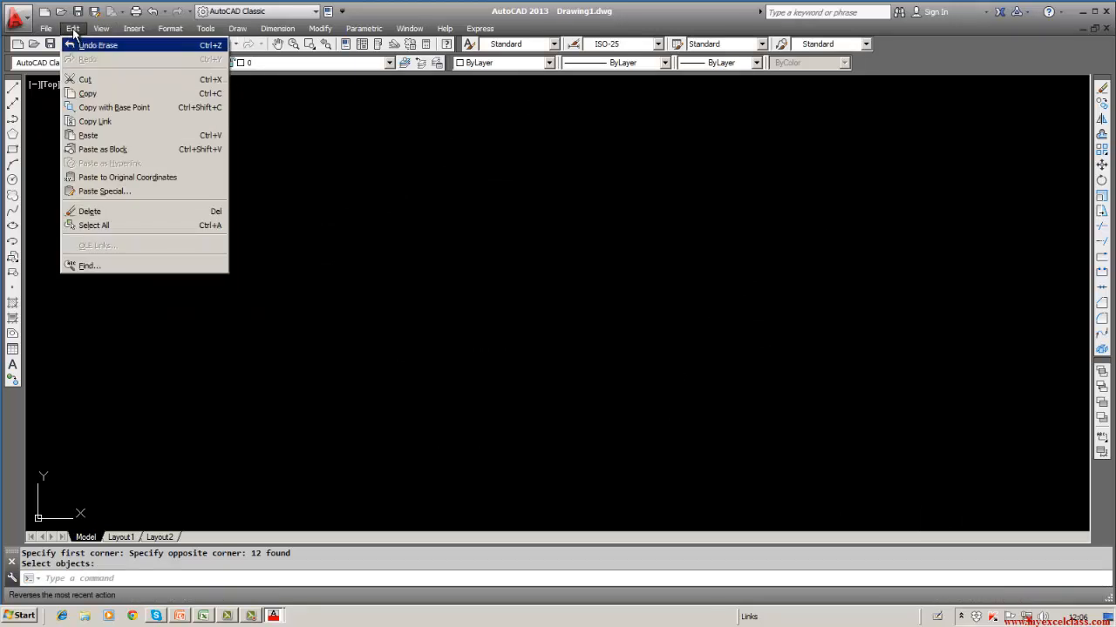
pyautogui.click(96, 191)
pyautogui.click(488, 296)
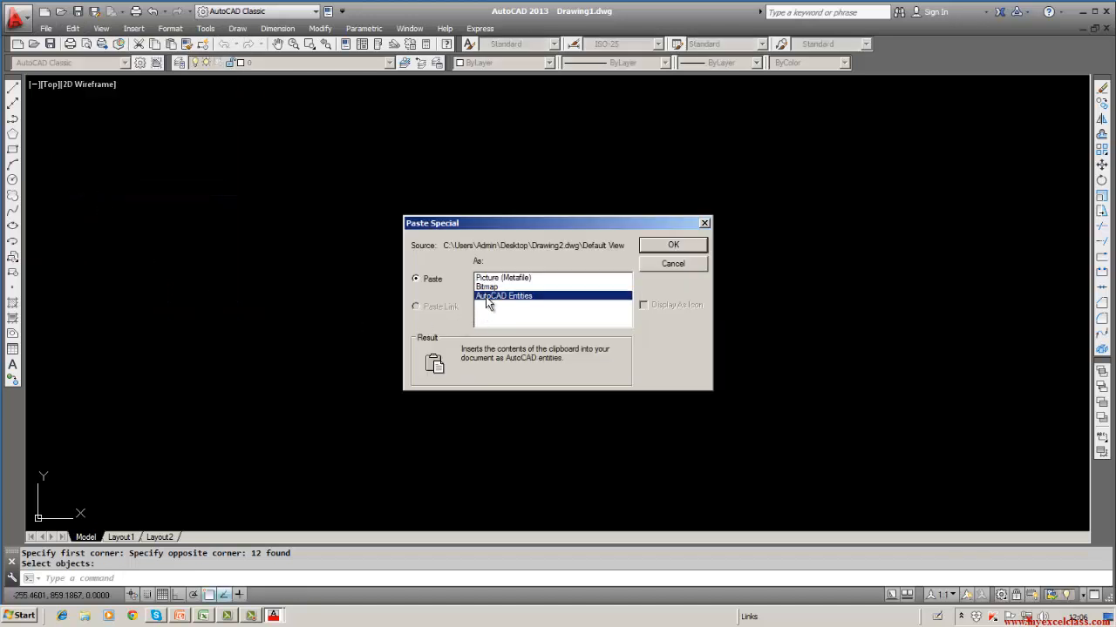
pyautogui.click(660, 248)
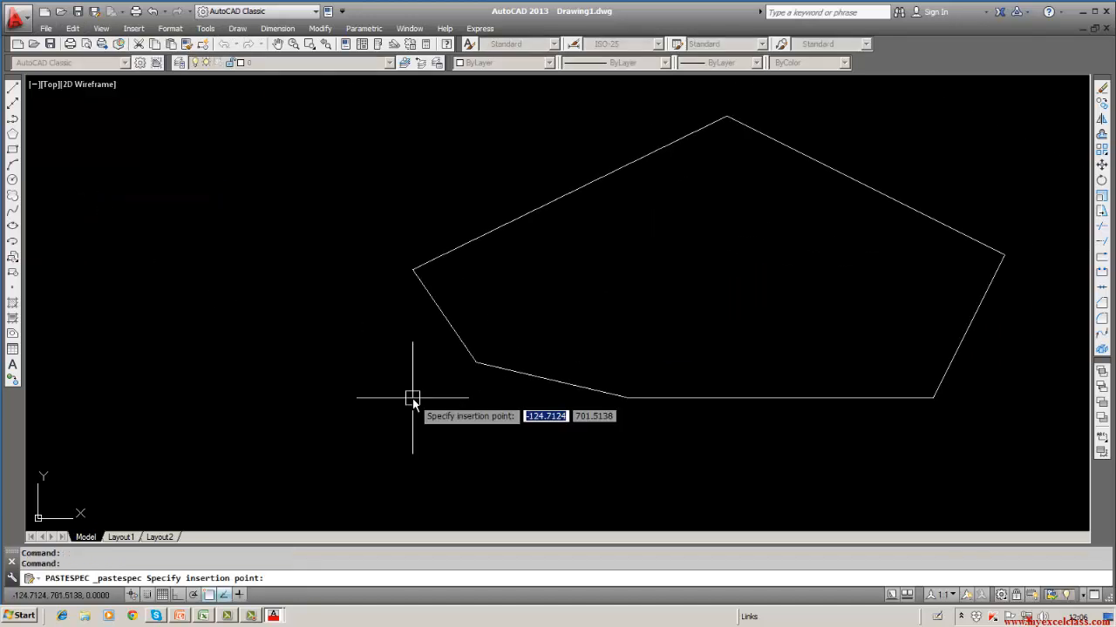
pyautogui.click(328, 415)
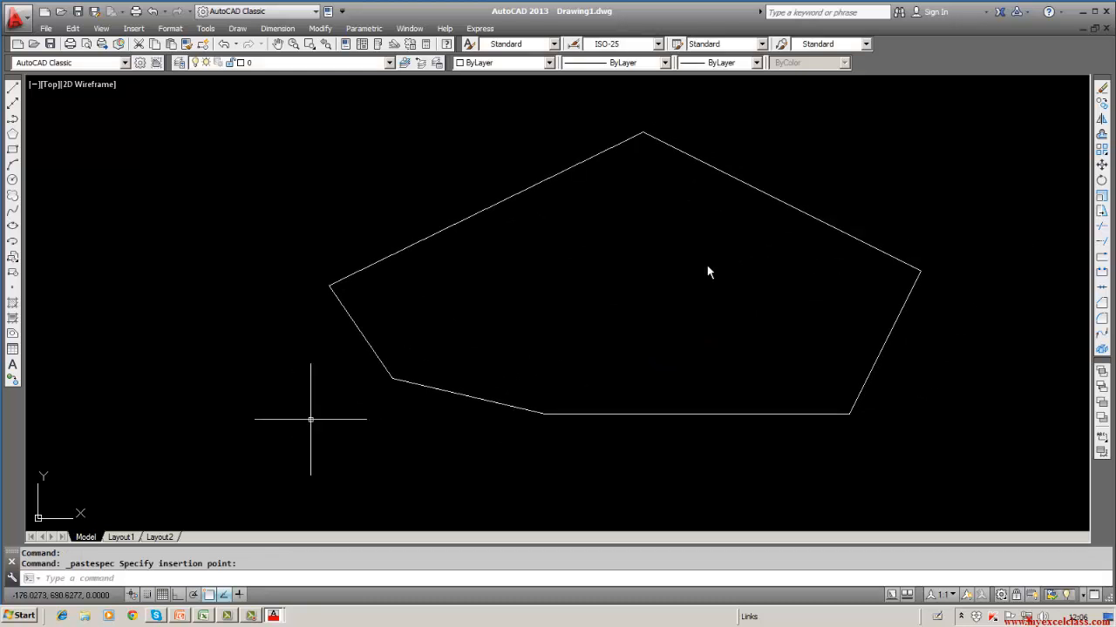
# - Pick the two upper edges of the specially pasted outline with Erase to test individual selection, and cancel without erasing
pyautogui.click(1101, 89)
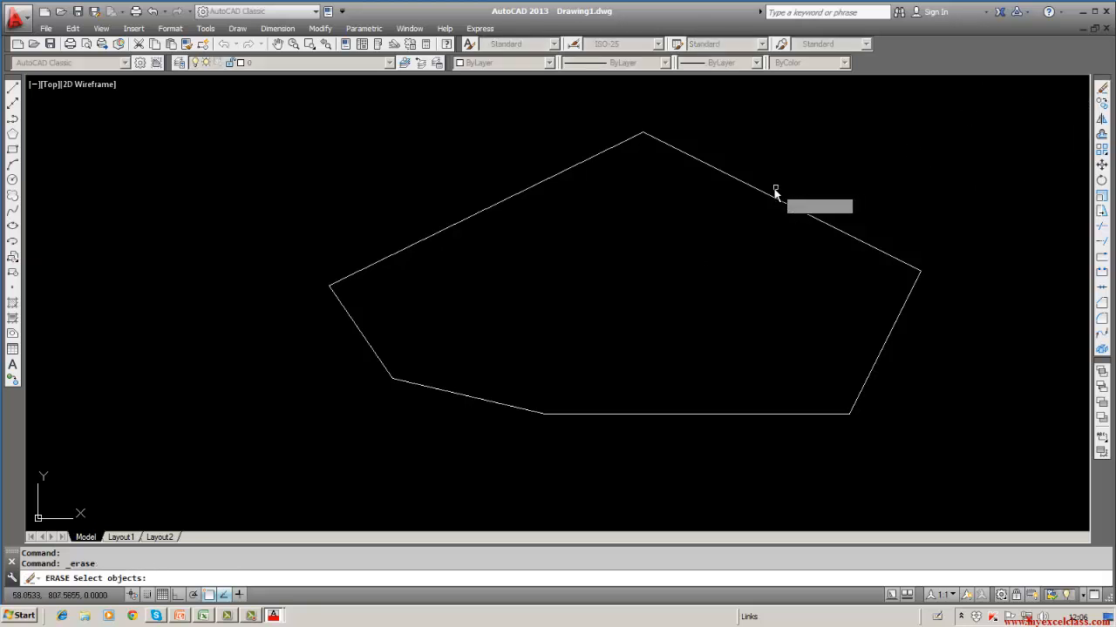
pyautogui.click(767, 195)
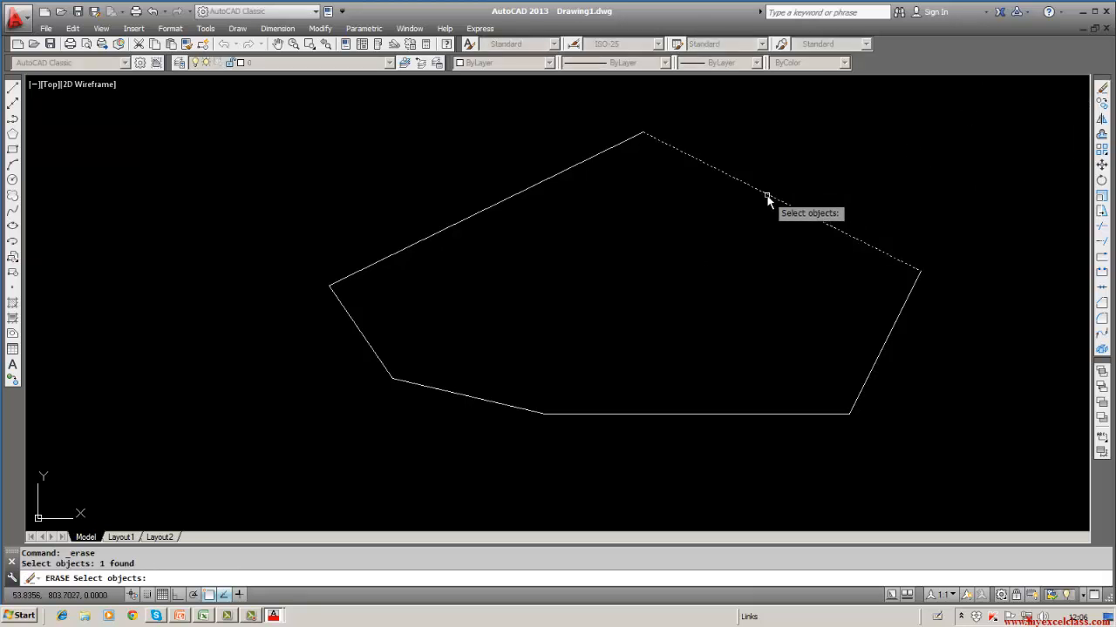
pyautogui.click(596, 166)
pyautogui.click(546, 169)
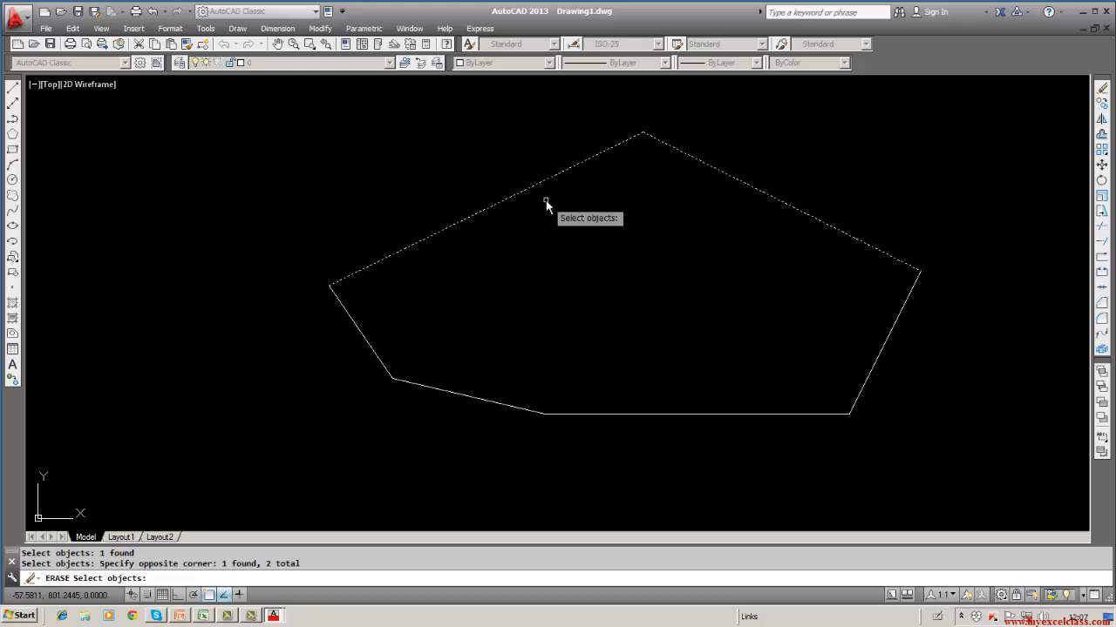
pyautogui.press('Escape')
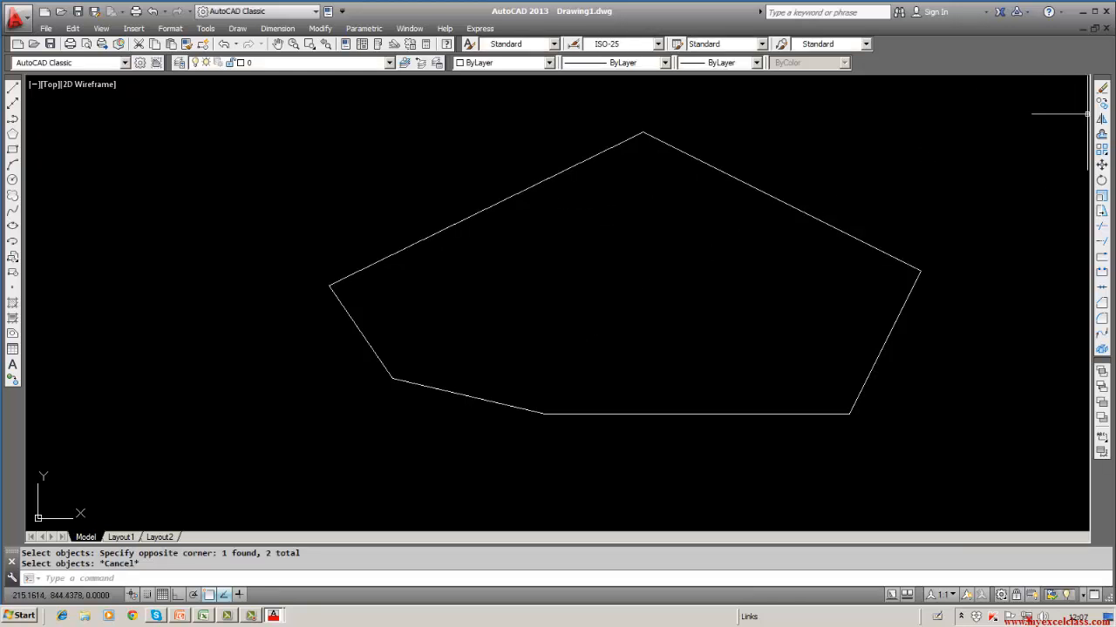
pyautogui.write('w')
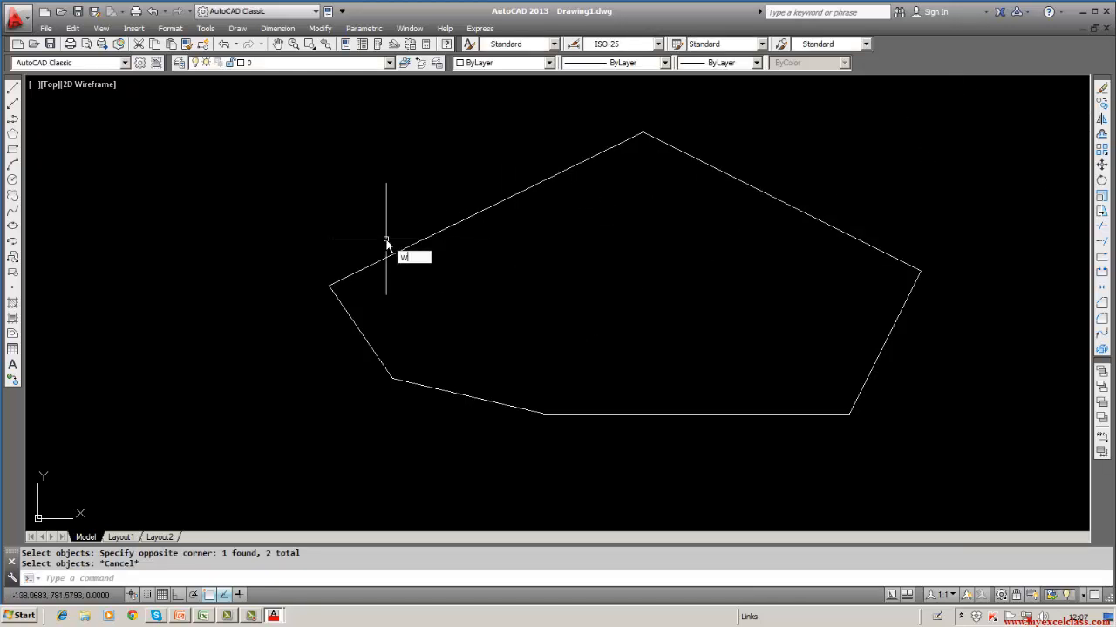
pyautogui.press('Return')
pyautogui.press('Escape')
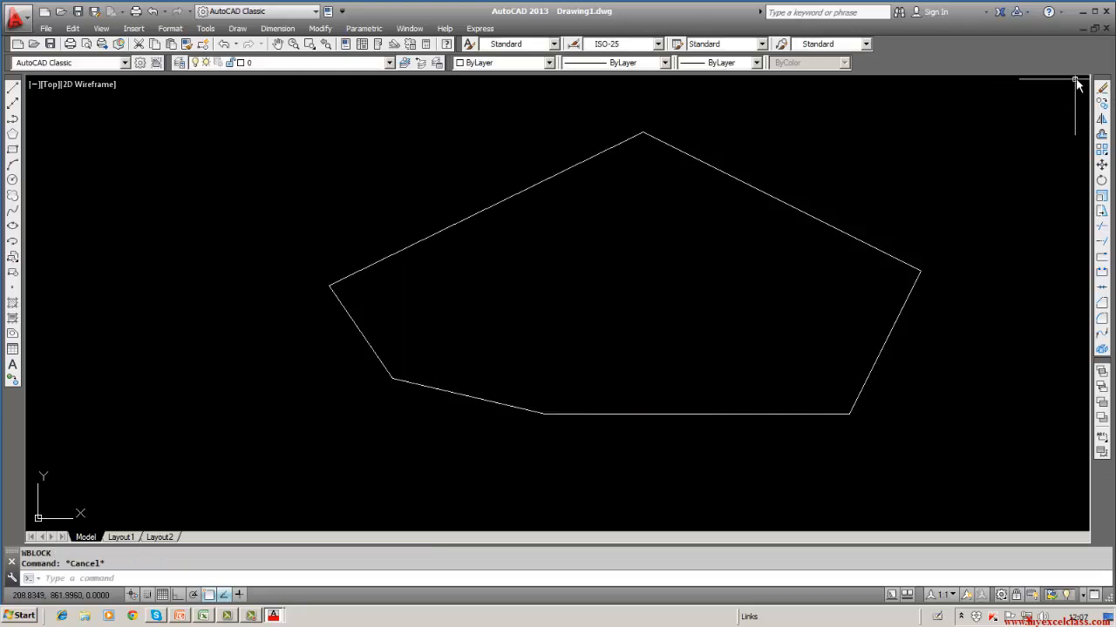
# - Erase the whole specially pasted outline using a window selection around it
pyautogui.click(1101, 88)
pyautogui.write('w')
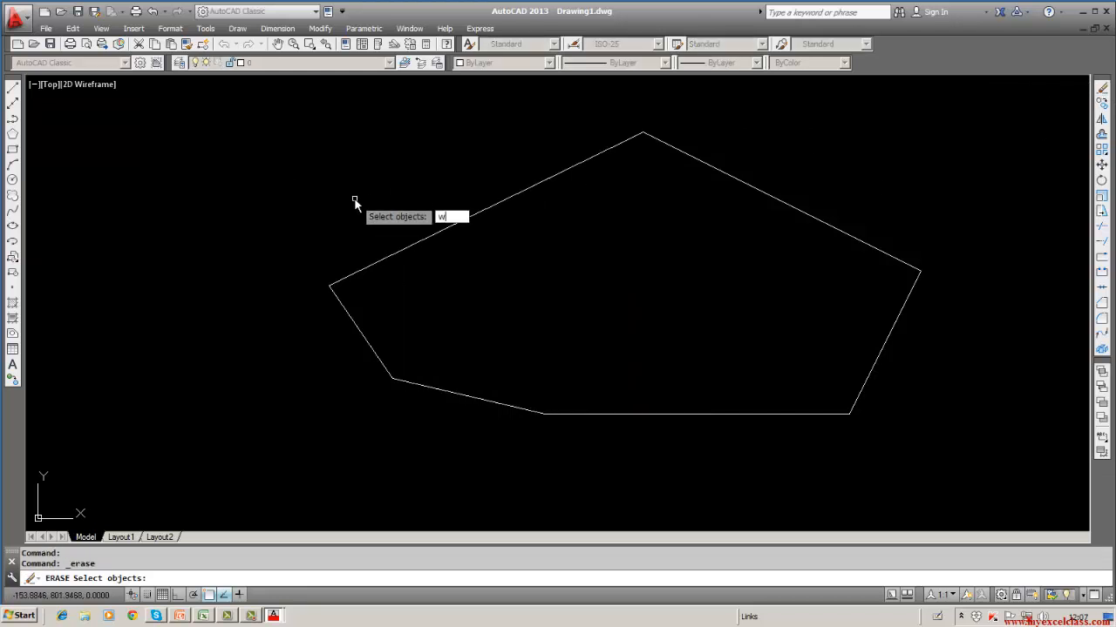
pyautogui.press('Return')
pyautogui.click(302, 130)
pyautogui.click(954, 472)
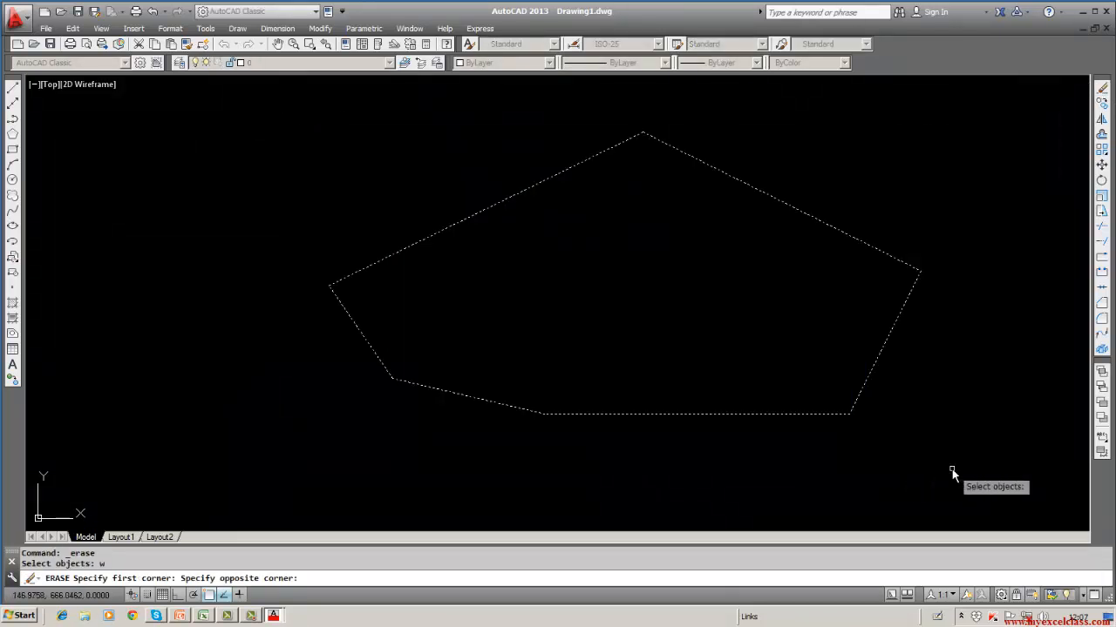
pyautogui.press('Return')
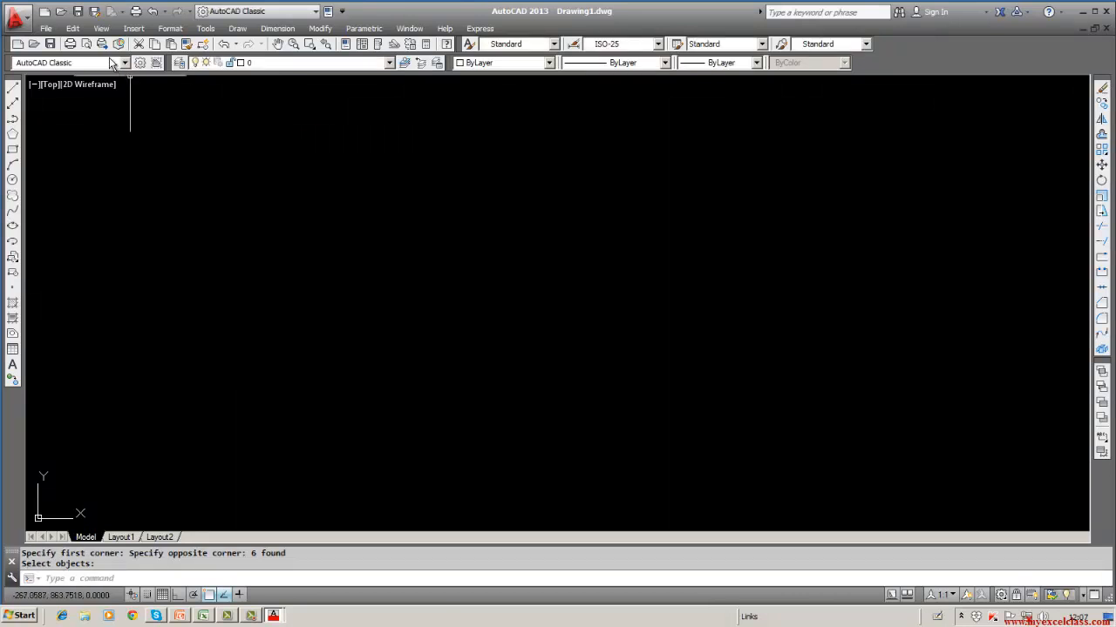
pyautogui.click(73, 29)
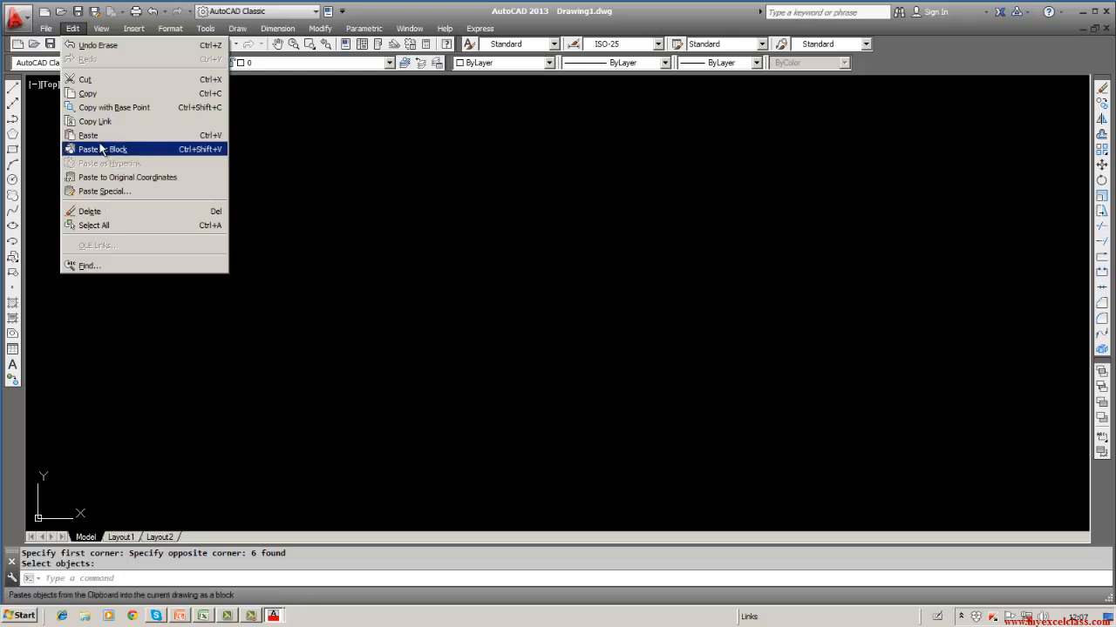
pyautogui.click(350, 250)
pyautogui.click(248, 315)
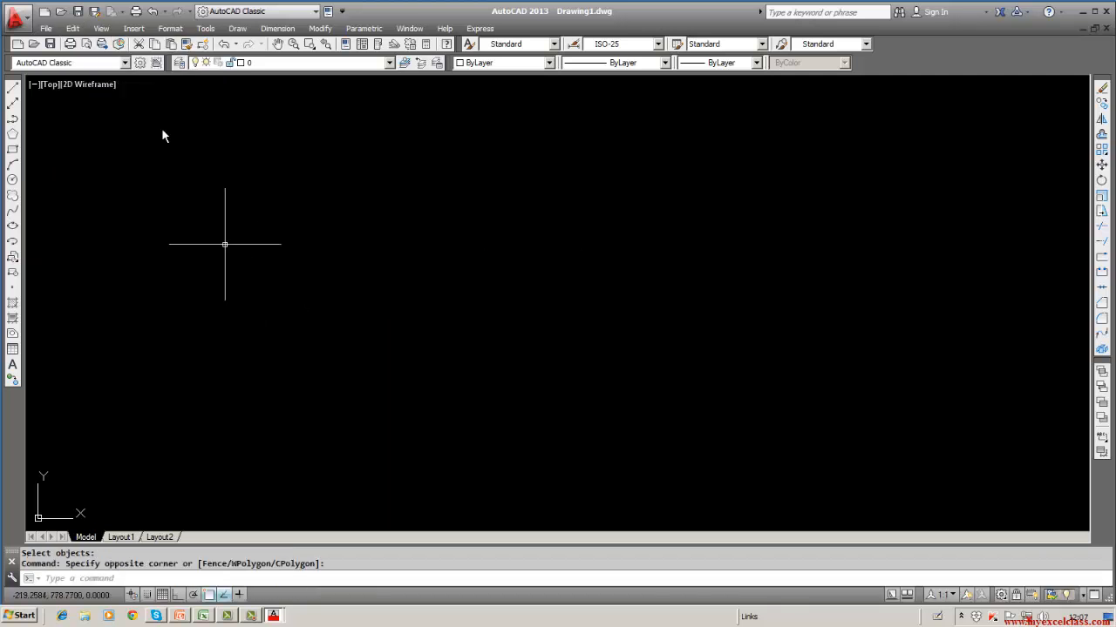
pyautogui.click(129, 31)
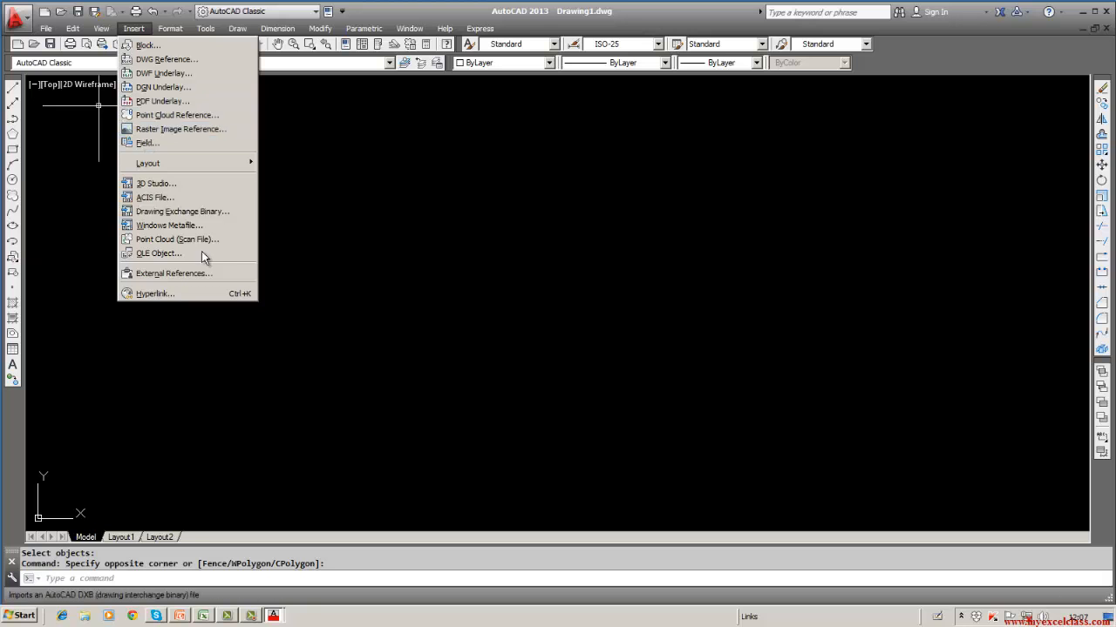
pyautogui.click(197, 336)
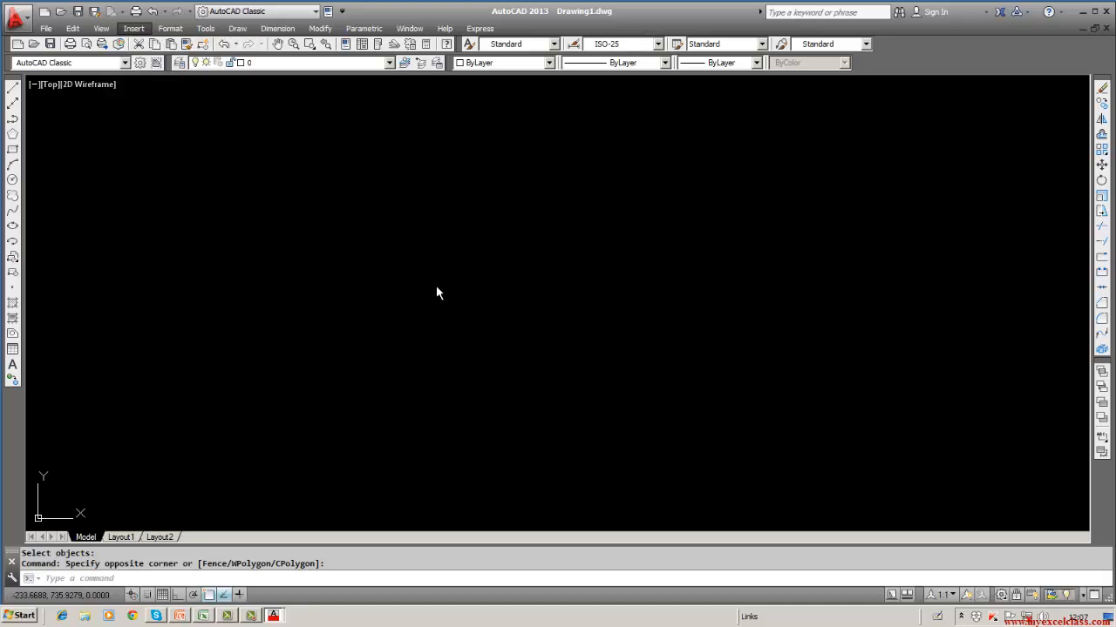
pyautogui.click(1079, 28)
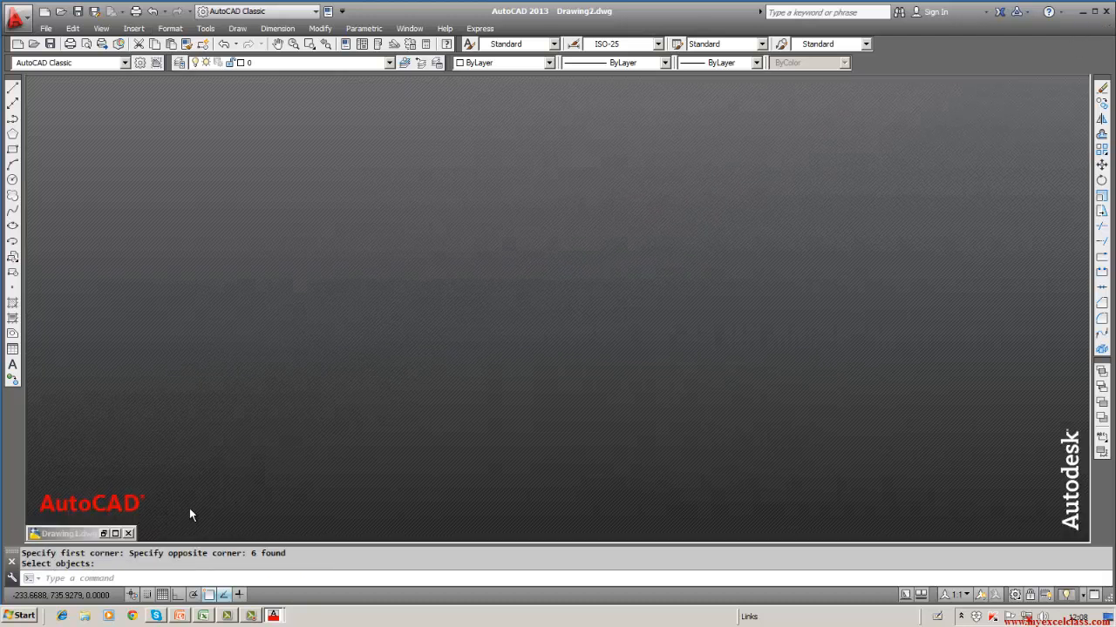
pyautogui.click(115, 533)
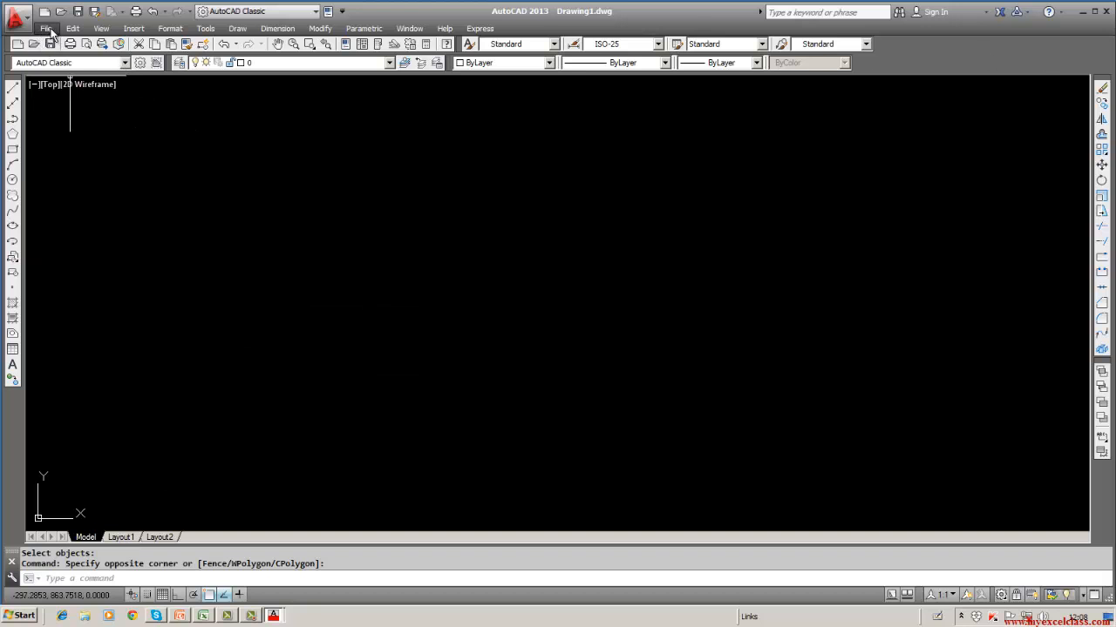
# - Minimize AutoCAD and bring up the recent DesignCal-HVAC workbook in Excel, declining to reopen it
pyautogui.click(1083, 12)
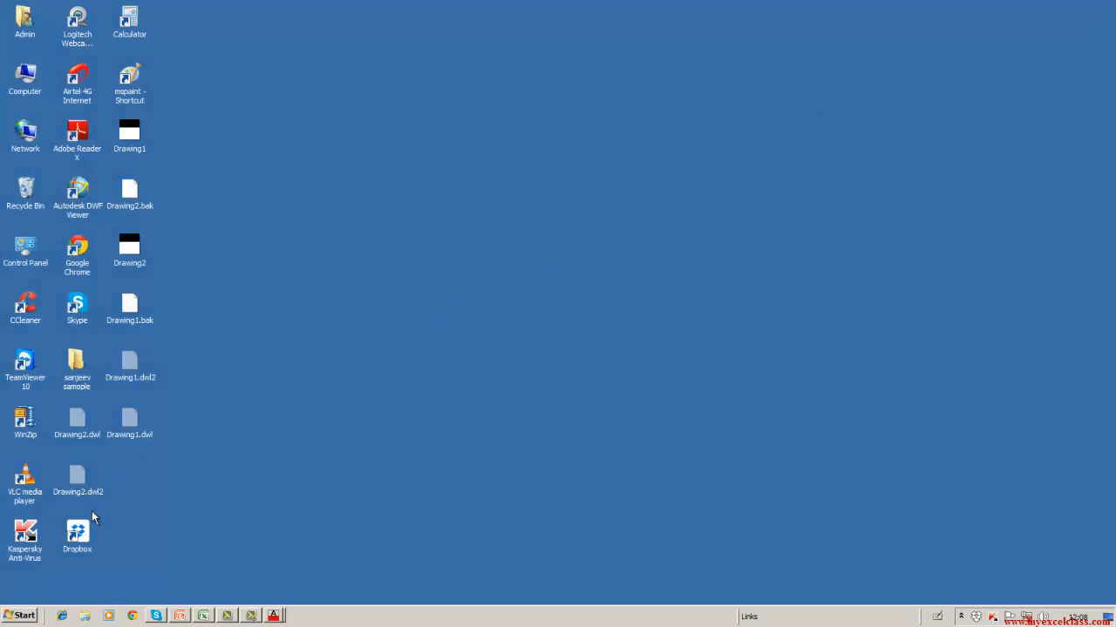
pyautogui.click(19, 616)
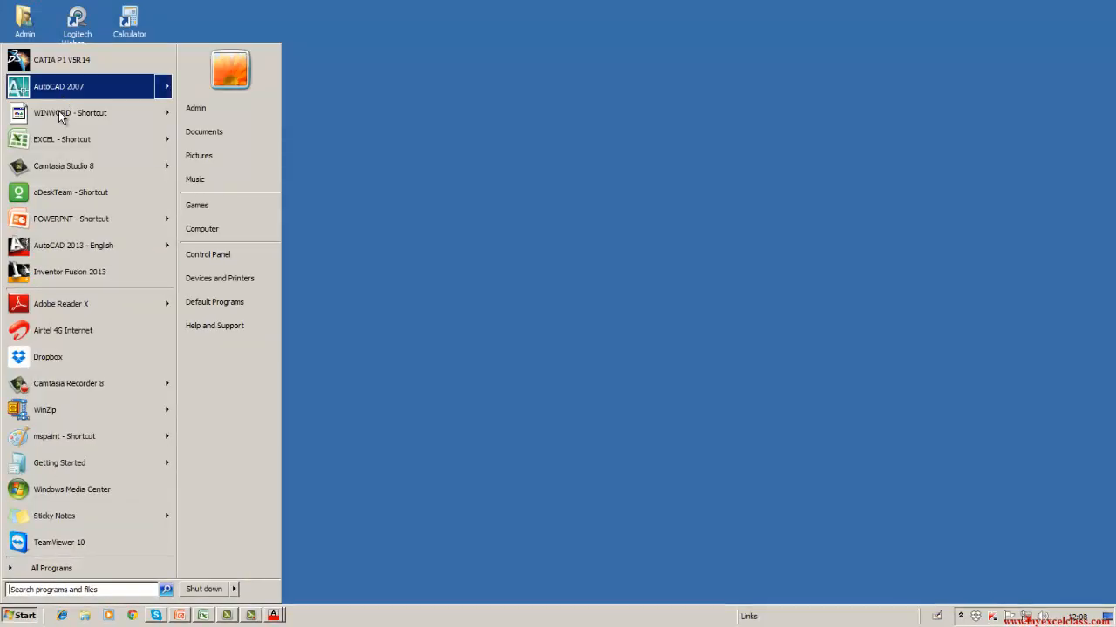
pyautogui.moveTo(93, 142)
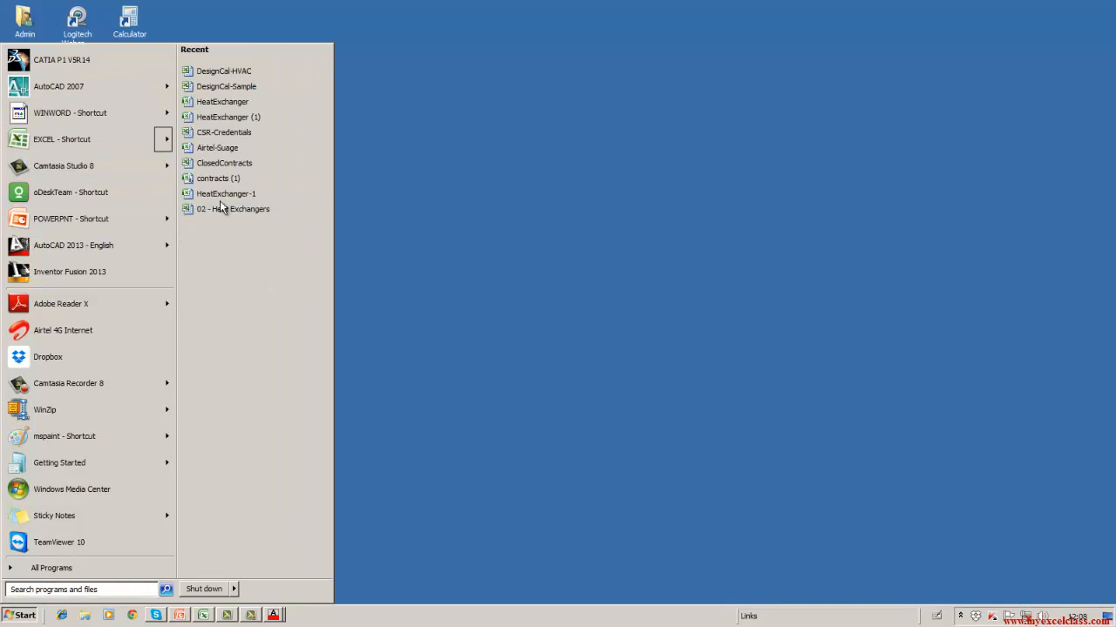
pyautogui.click(222, 73)
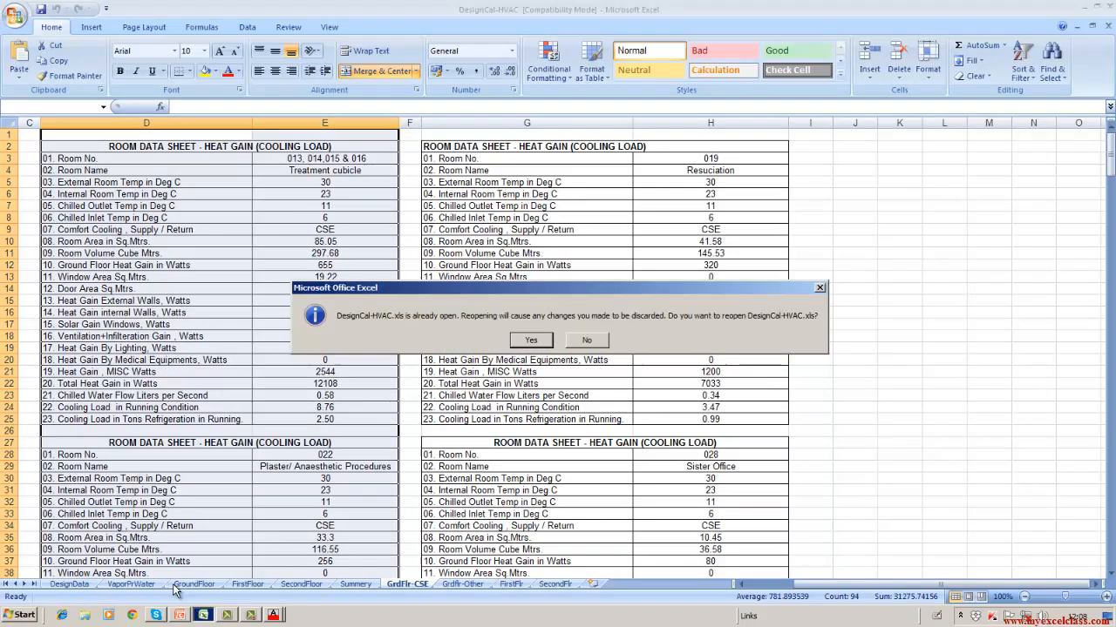
pyautogui.click(584, 343)
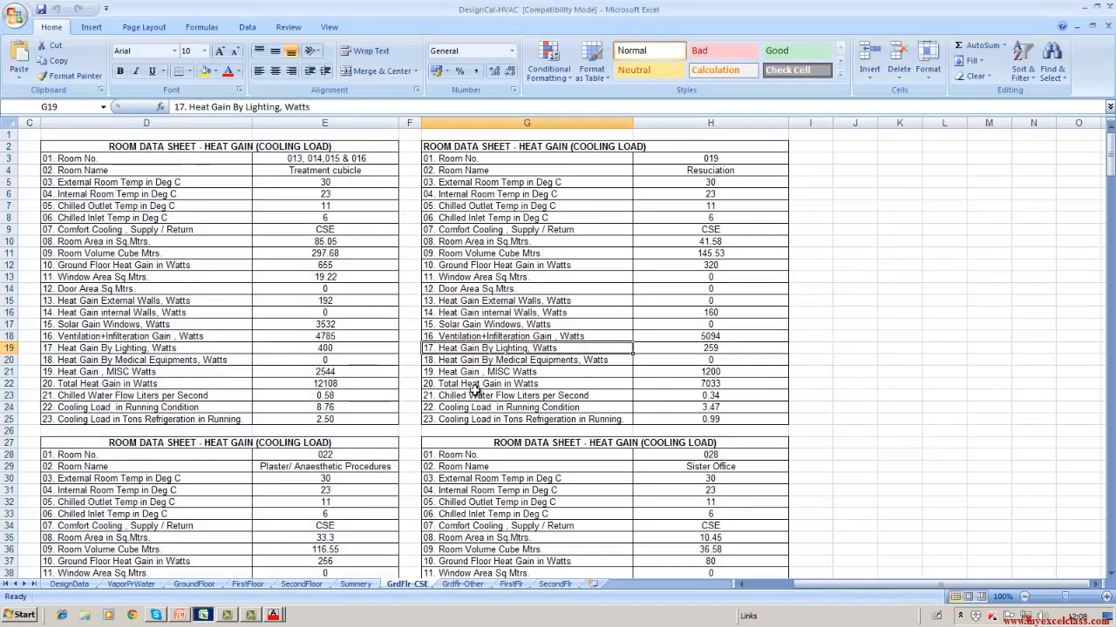
# - Enter "copy" in cell G19 and "w" in cell G20 of the GrdFlr-CSE sheet
pyautogui.scroll(-3, 226, 484)
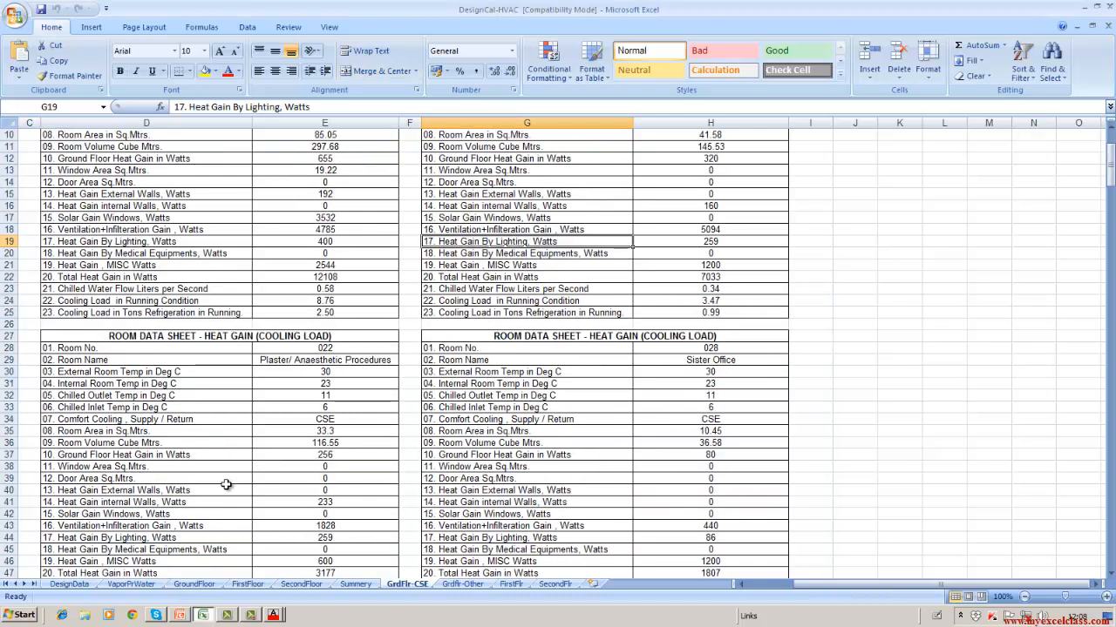
pyautogui.scroll(2, 226, 485)
pyautogui.scroll(1, 226, 485)
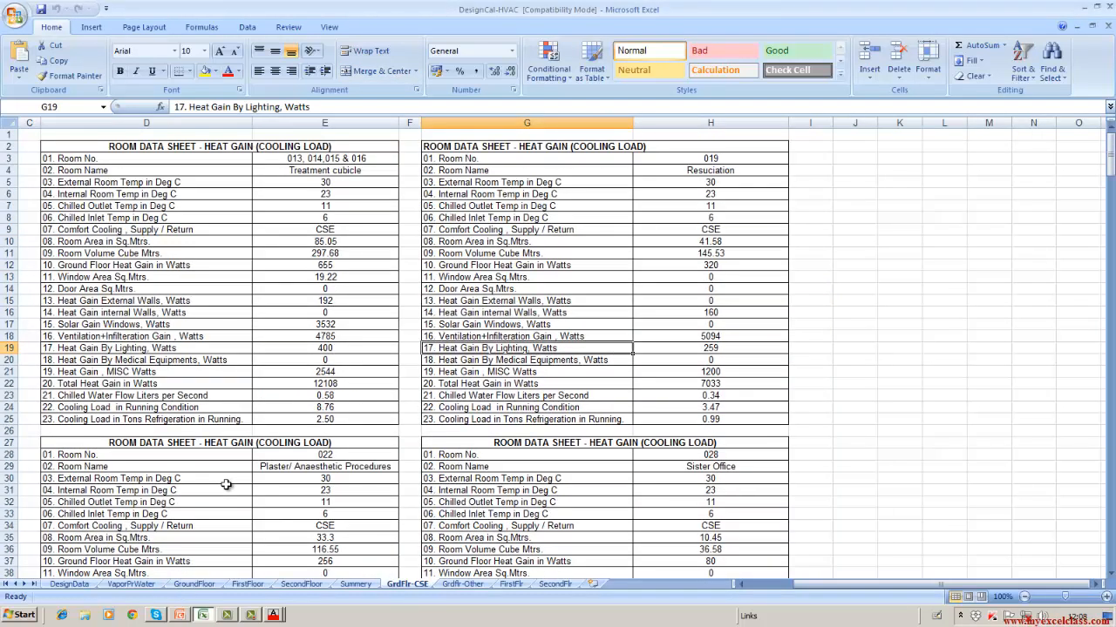
pyautogui.write('copy')
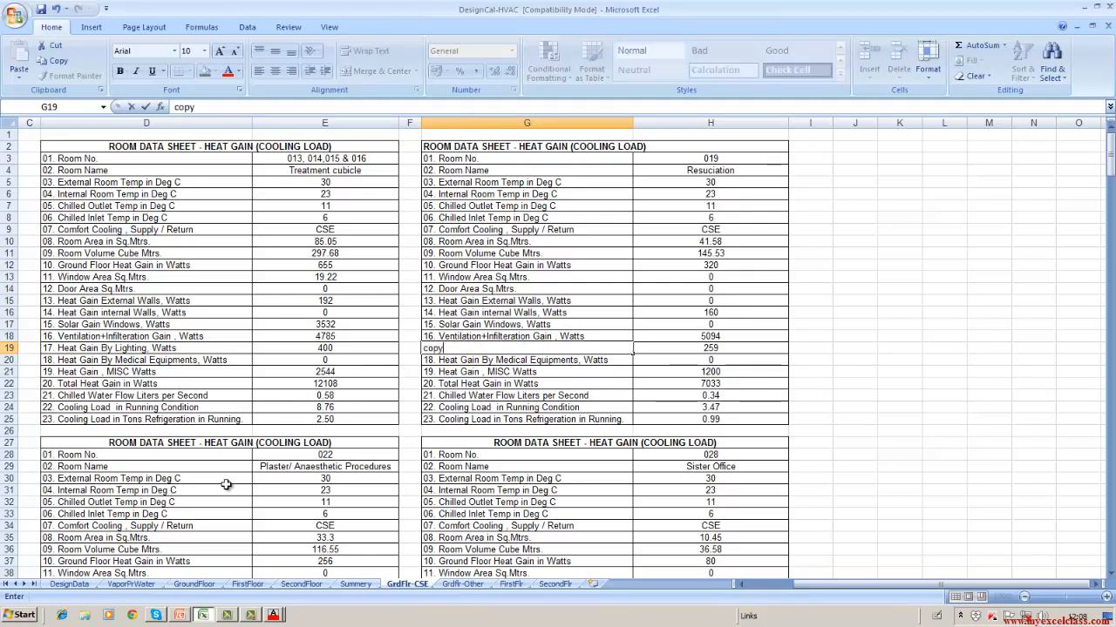
pyautogui.press('Return')
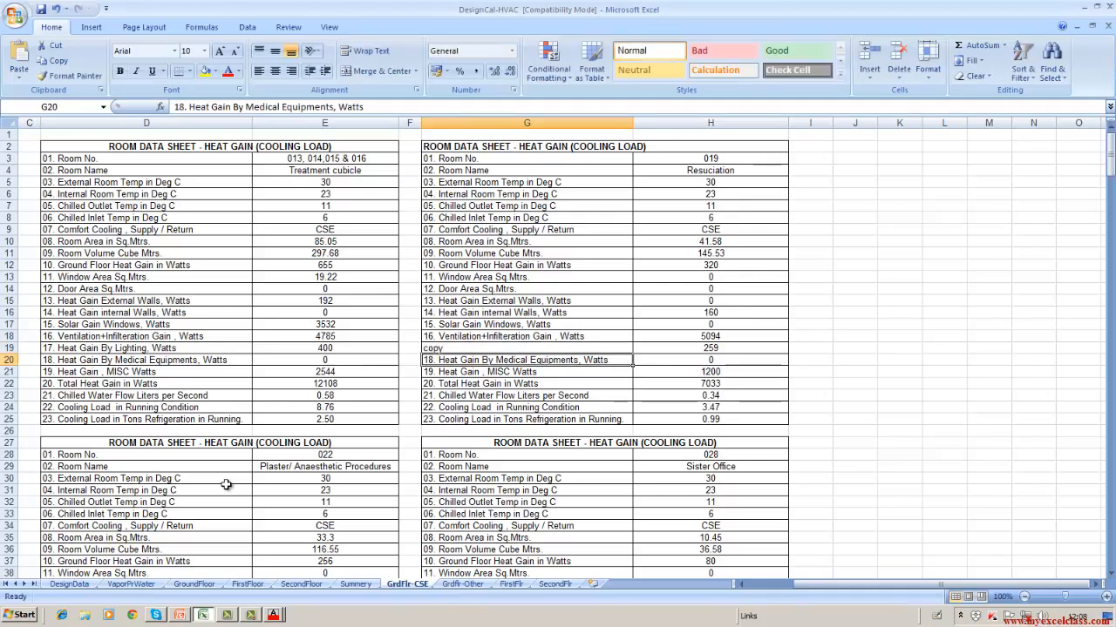
pyautogui.write('w')
pyautogui.press('Return')
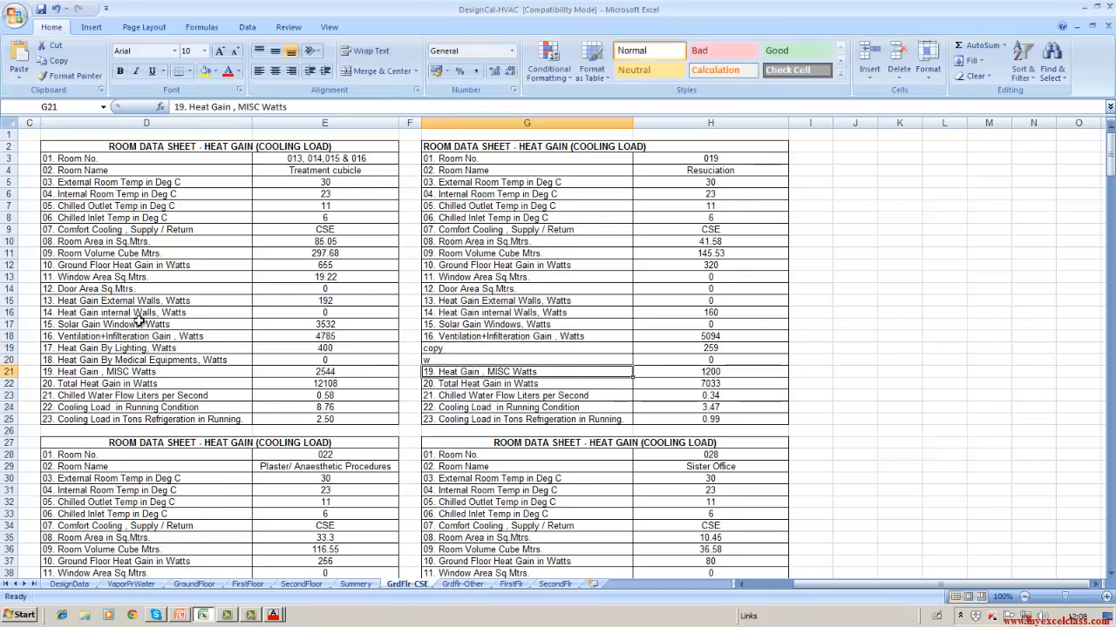
# - Copy the first room data sheet, range D2:E25, on the GrdFlr-CSE sheet to the clipboard
pyautogui.click(54, 145)
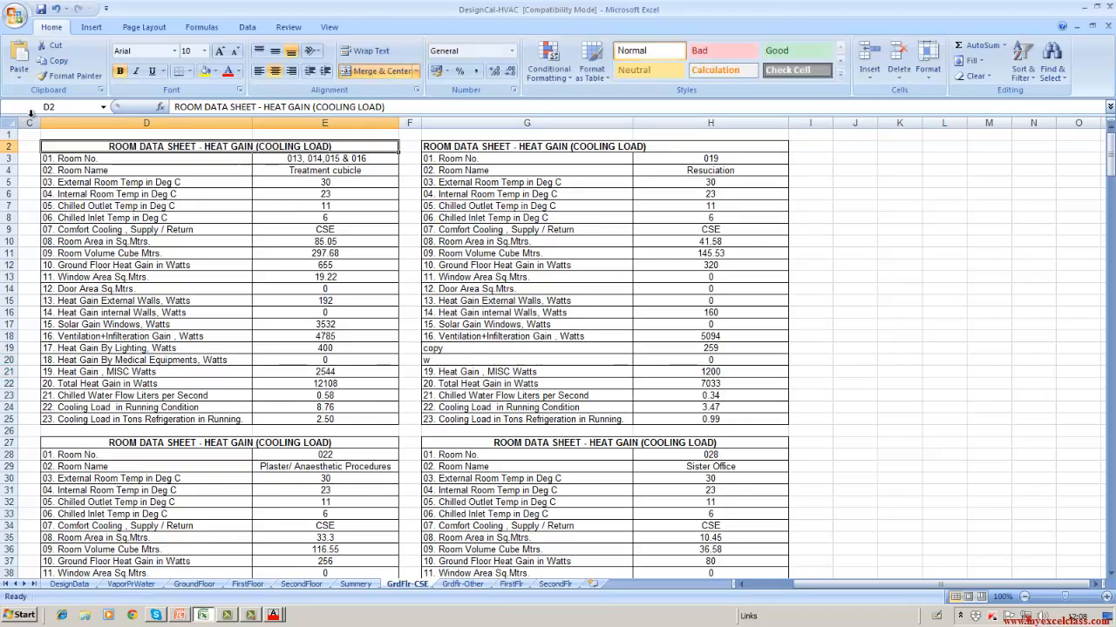
pyautogui.hotkey('shift', 'Down')
pyautogui.hotkey('shift', 'Down')
pyautogui.hotkey('shift', 'Down')
pyautogui.hotkey('shift', 'Down')
pyautogui.hotkey('shift', 'Down')
pyautogui.hotkey('shift', 'Down')
pyautogui.hotkey('shift', 'Down')
pyautogui.hotkey('shift', 'Down')
pyautogui.hotkey('shift', 'Down')
pyautogui.hotkey('shift', 'Down')
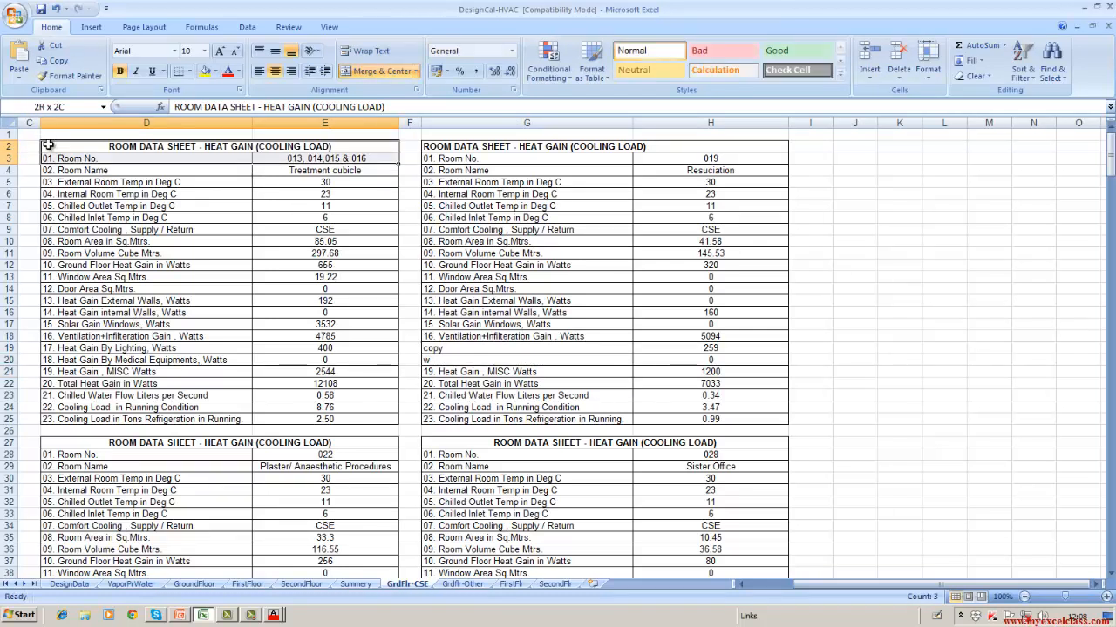
pyautogui.hotkey('shift', 'Down')
pyautogui.hotkey('shift', 'Down')
pyautogui.hotkey('shift', 'Down')
pyautogui.hotkey('shift', 'Down')
pyautogui.hotkey('shift', 'Down')
pyautogui.hotkey('shift', 'Down')
pyautogui.hotkey('shift', 'Down')
pyautogui.hotkey('shift', 'Down')
pyautogui.hotkey('shift', 'Down')
pyautogui.hotkey('shift', 'Down')
pyautogui.hotkey('shift', 'Down')
pyautogui.hotkey('shift', 'Down')
pyautogui.hotkey('shift', 'Down')
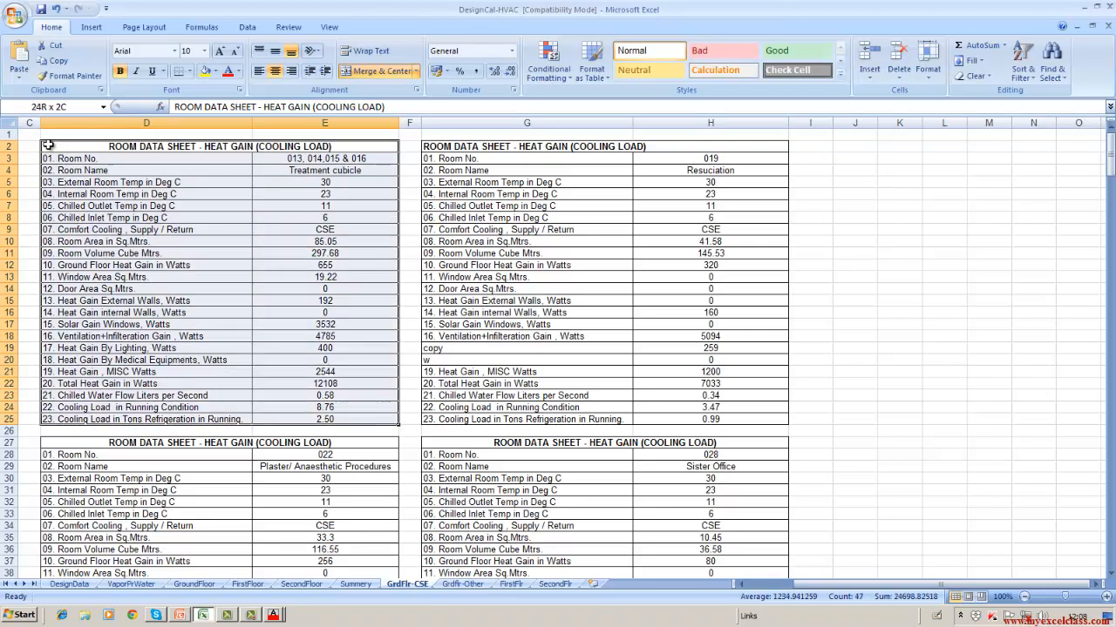
pyautogui.rightClick(122, 284)
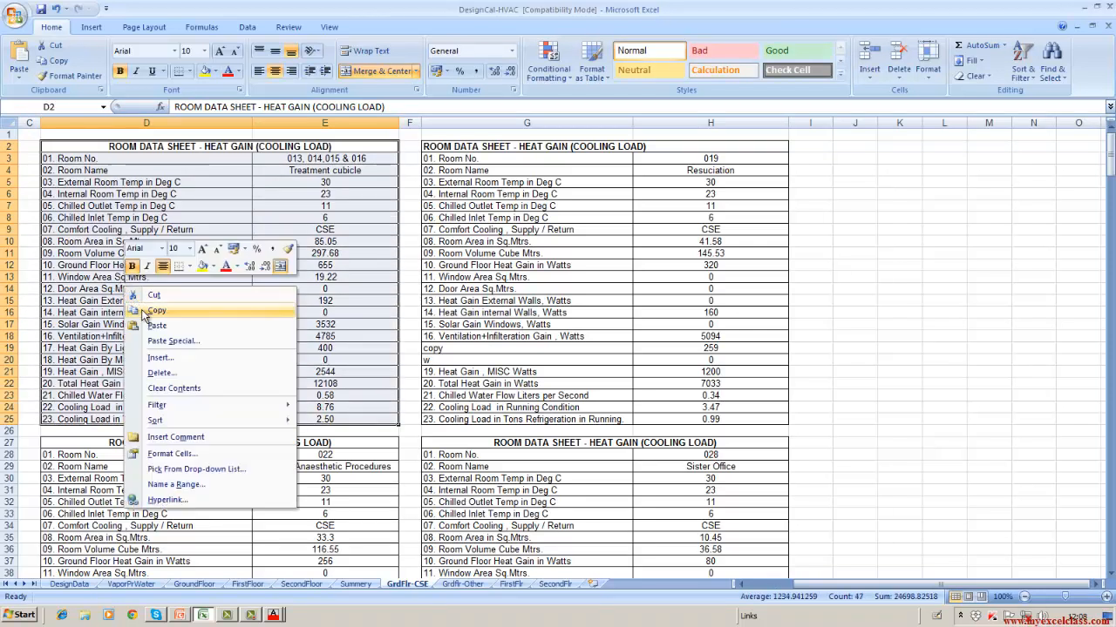
pyautogui.click(142, 311)
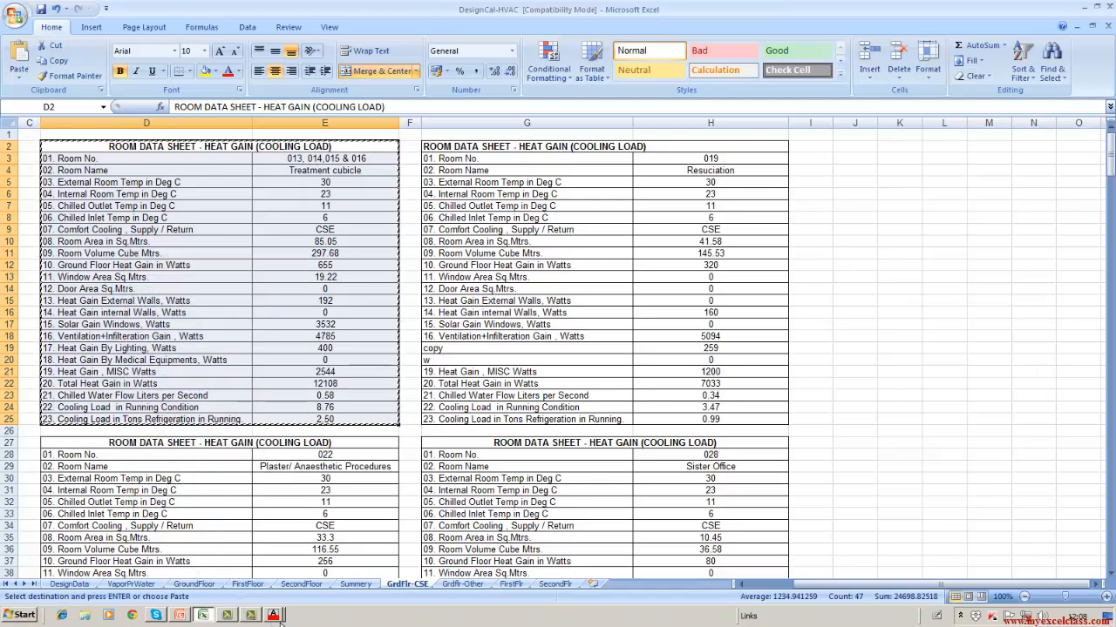
# - Switch to Drawing1.dwg in AutoCAD and place the copied Excel range with Paste Special as AutoCAD Entities
pyautogui.click(275, 616)
pyautogui.click(275, 616)
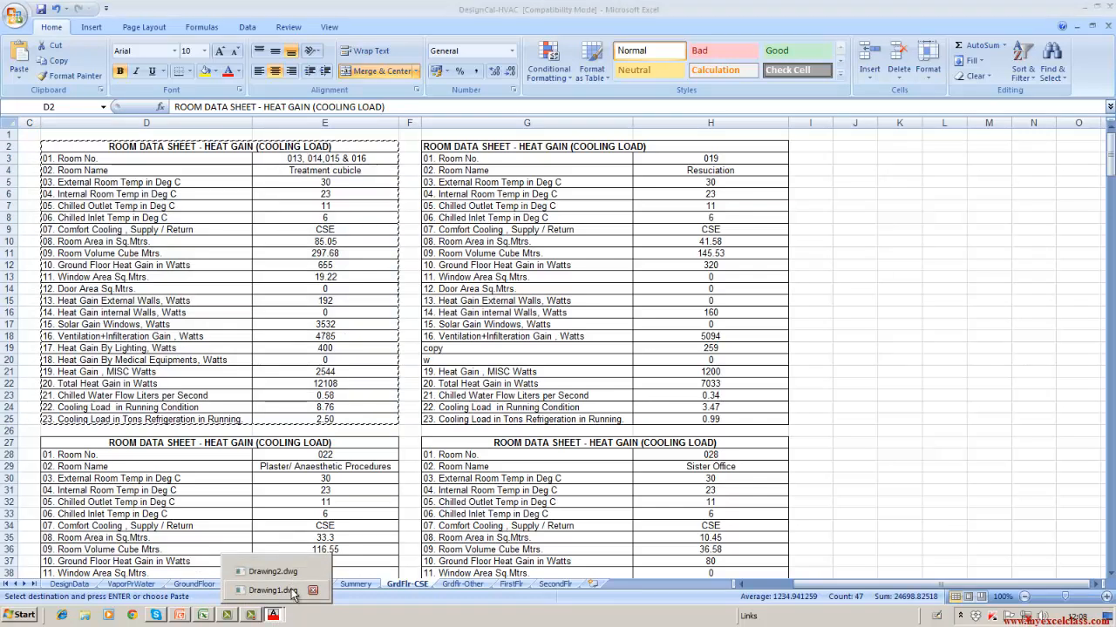
pyautogui.click(293, 592)
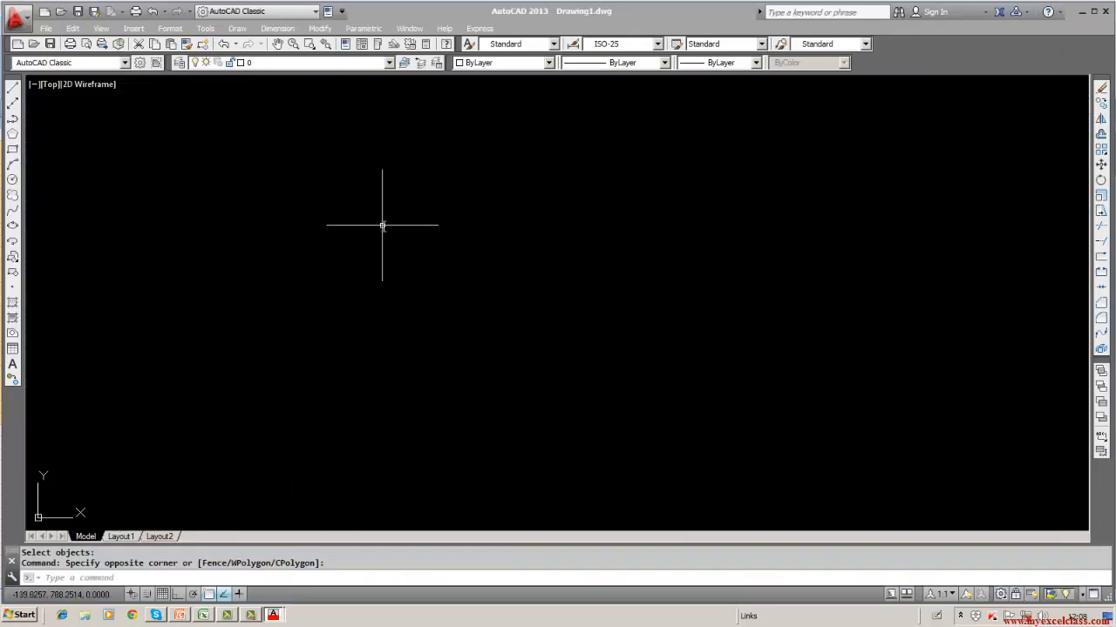
pyautogui.click(75, 29)
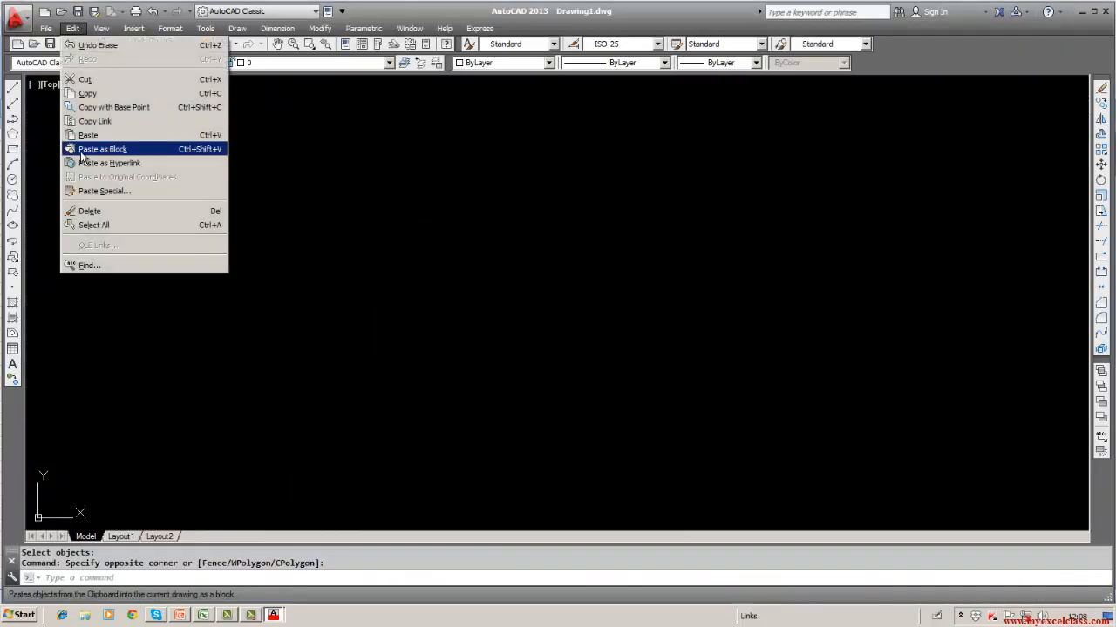
pyautogui.click(85, 192)
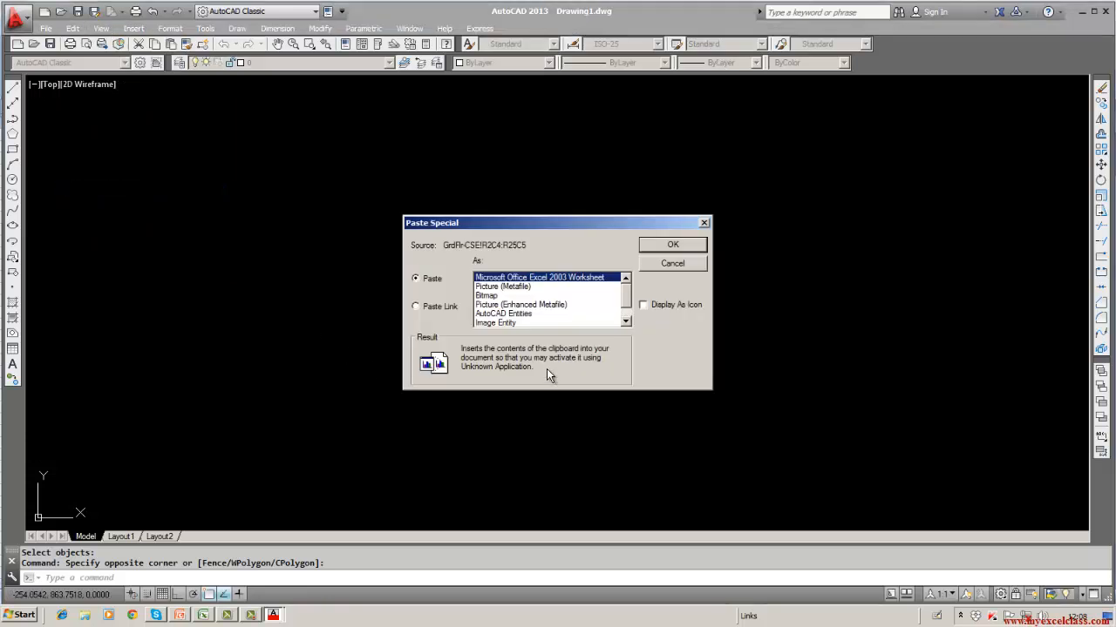
pyautogui.click(522, 315)
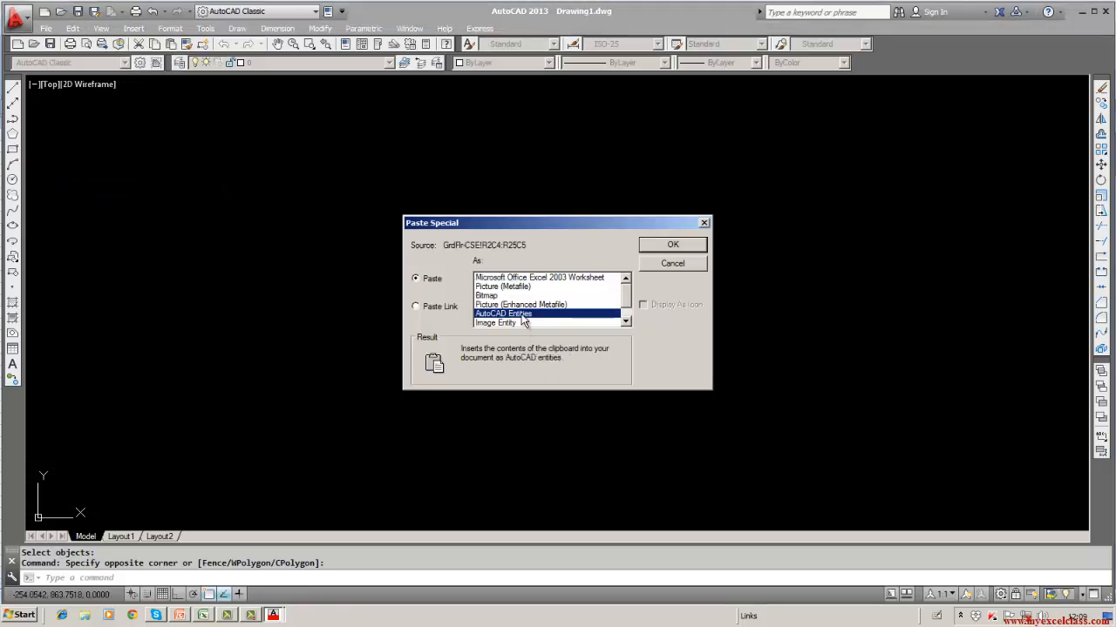
pyautogui.click(672, 245)
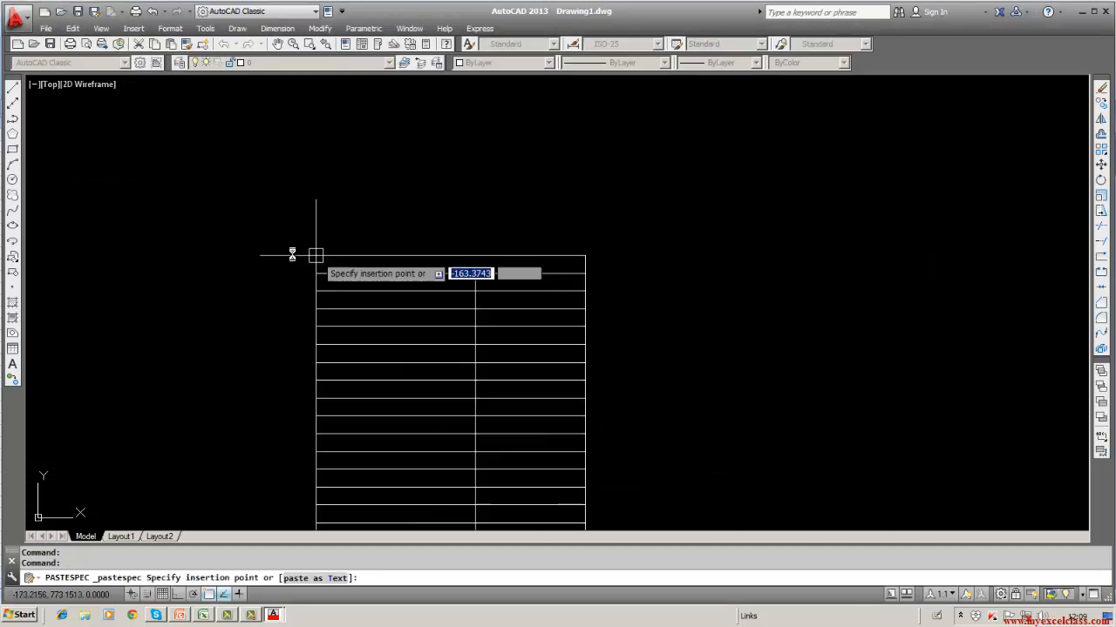
pyautogui.click(281, 145)
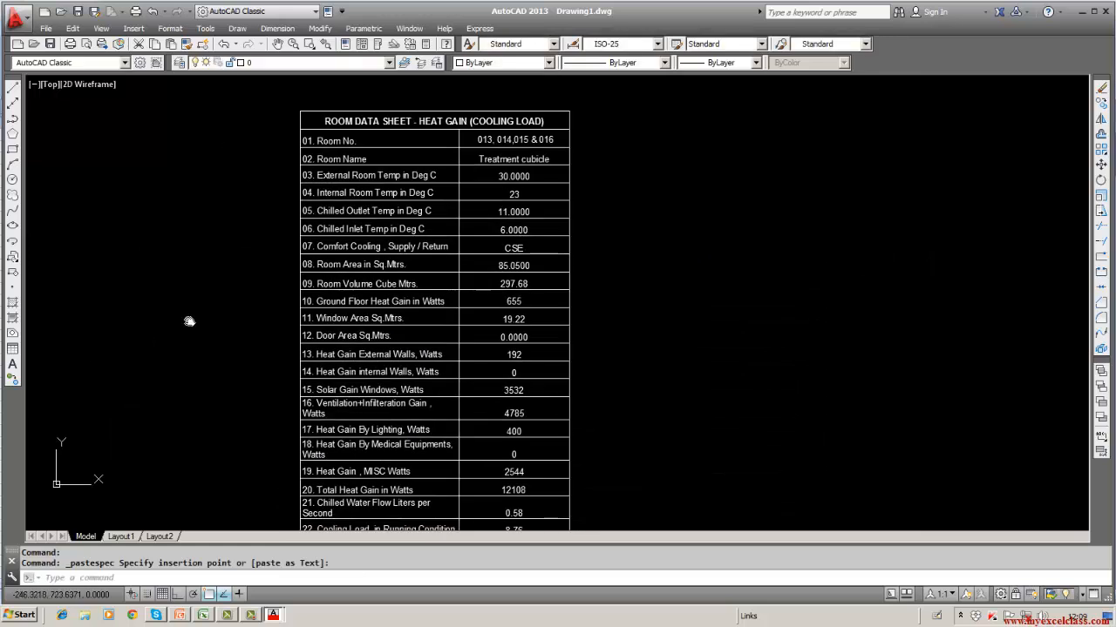
# - Inspect the pasted table by selecting its Ground Floor Heat Gain cell, then the whole table, and clear the selection
pyautogui.click(318, 307)
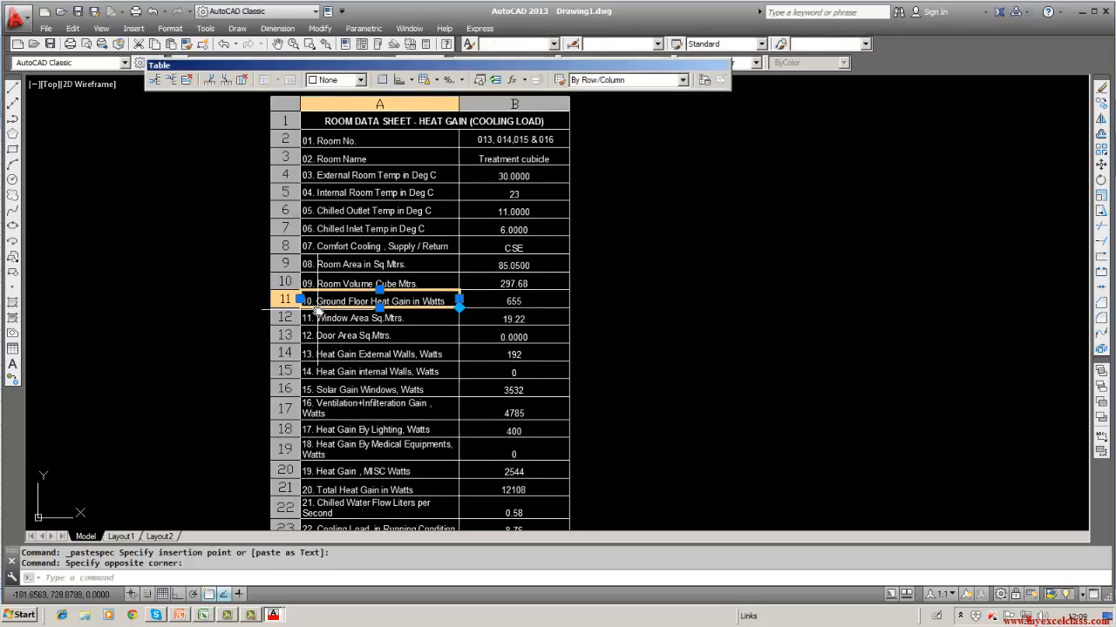
pyautogui.press('Escape')
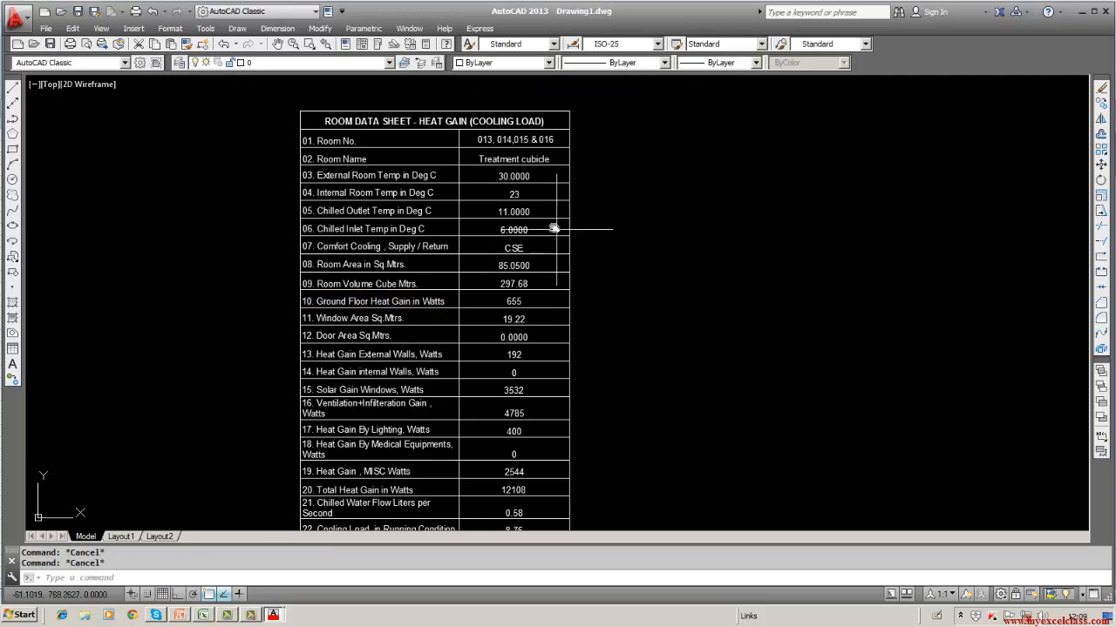
pyautogui.click(552, 221)
pyautogui.click(551, 219)
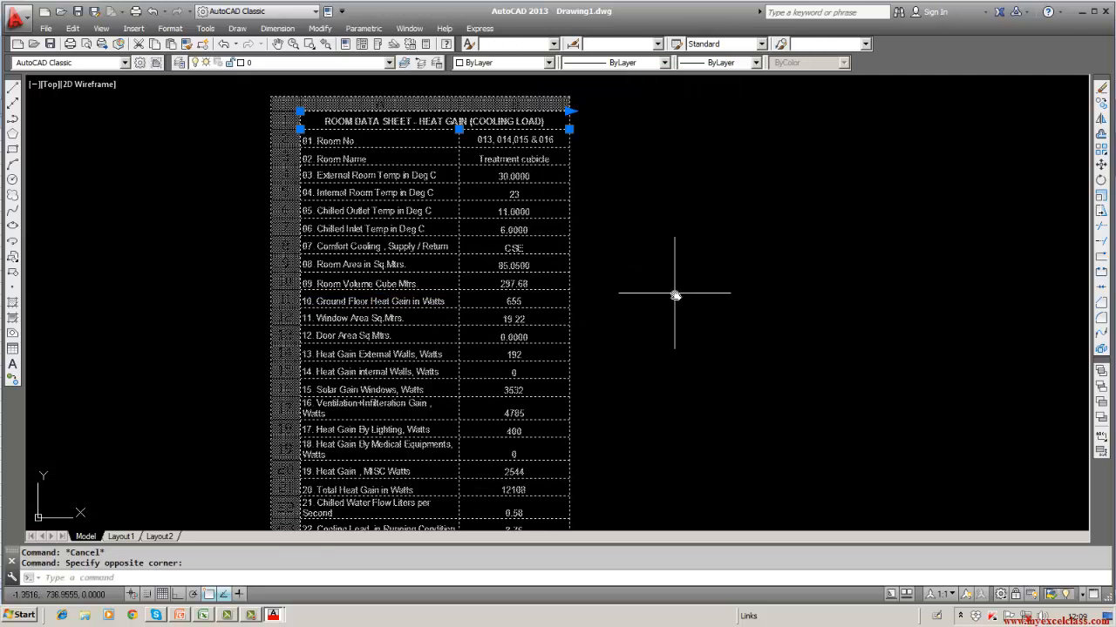
pyautogui.press('Escape')
pyautogui.scroll(-2, 675, 299)
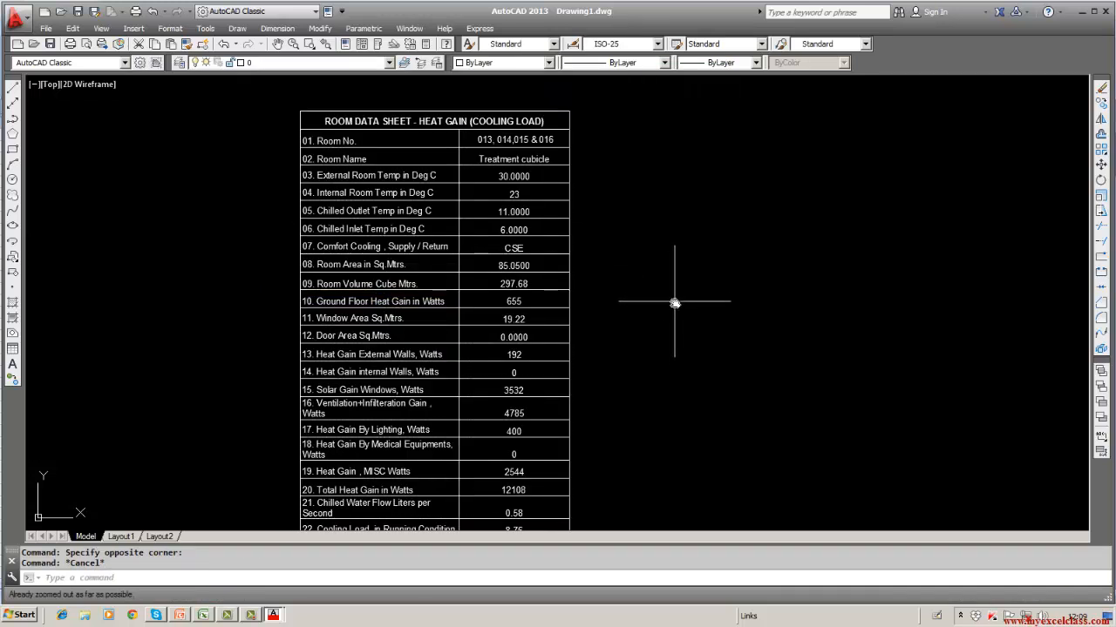
pyautogui.moveTo(667, 323); pyautogui.dragTo(667, 281, button='middle')
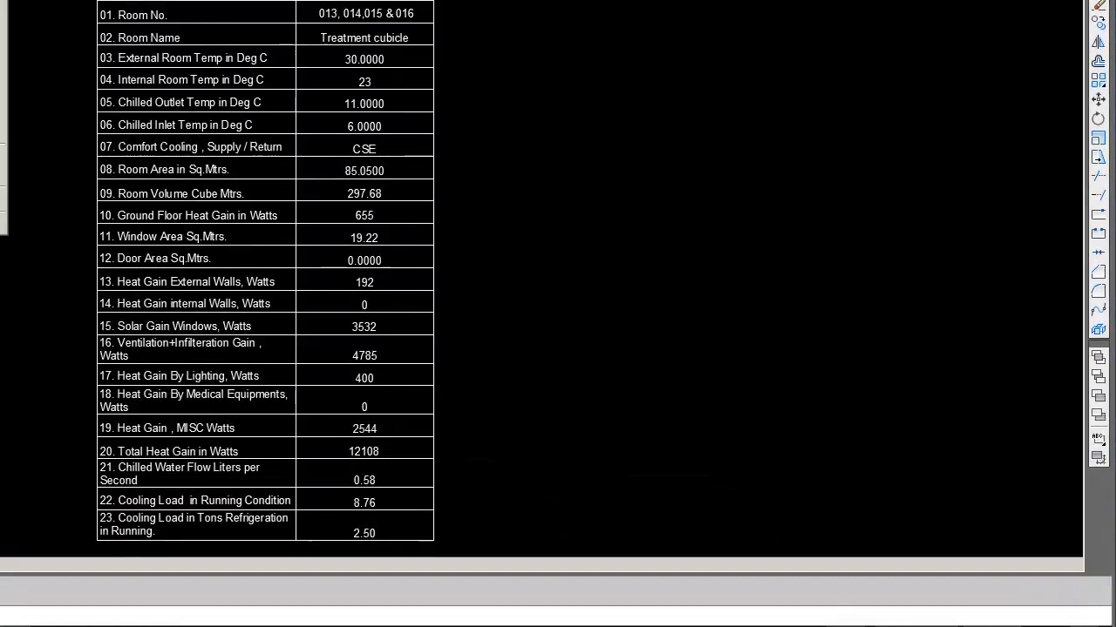
# - Paste the copied Excel range as an OLE object over the table and erase it by picking its edge
pyautogui.click(2, 62)
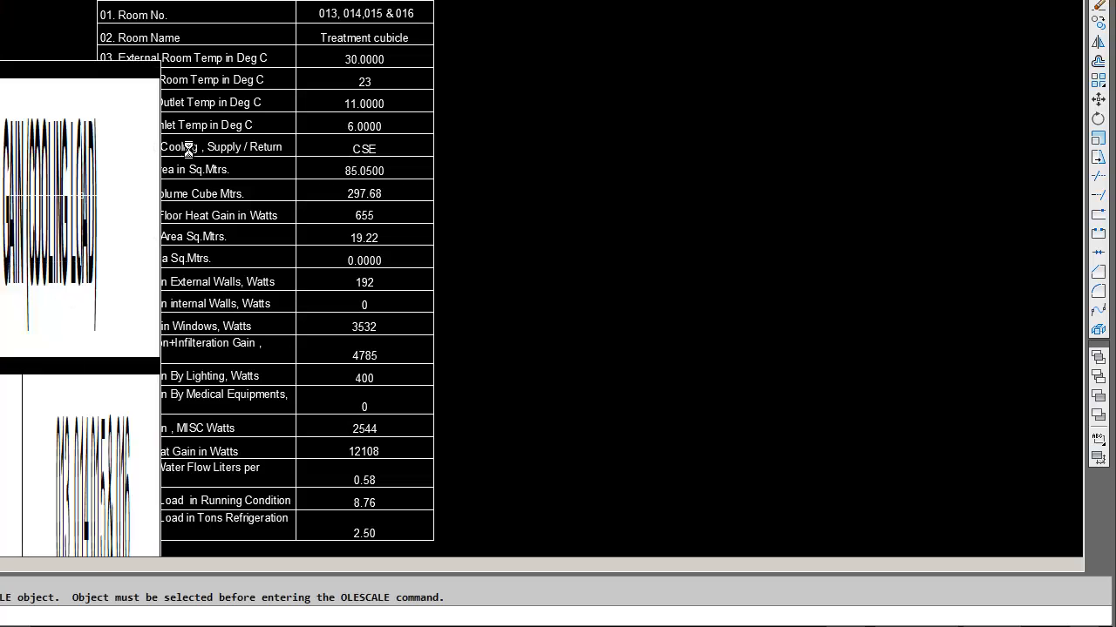
pyautogui.moveTo(496, 179); pyautogui.dragTo(624, 176, button='middle')
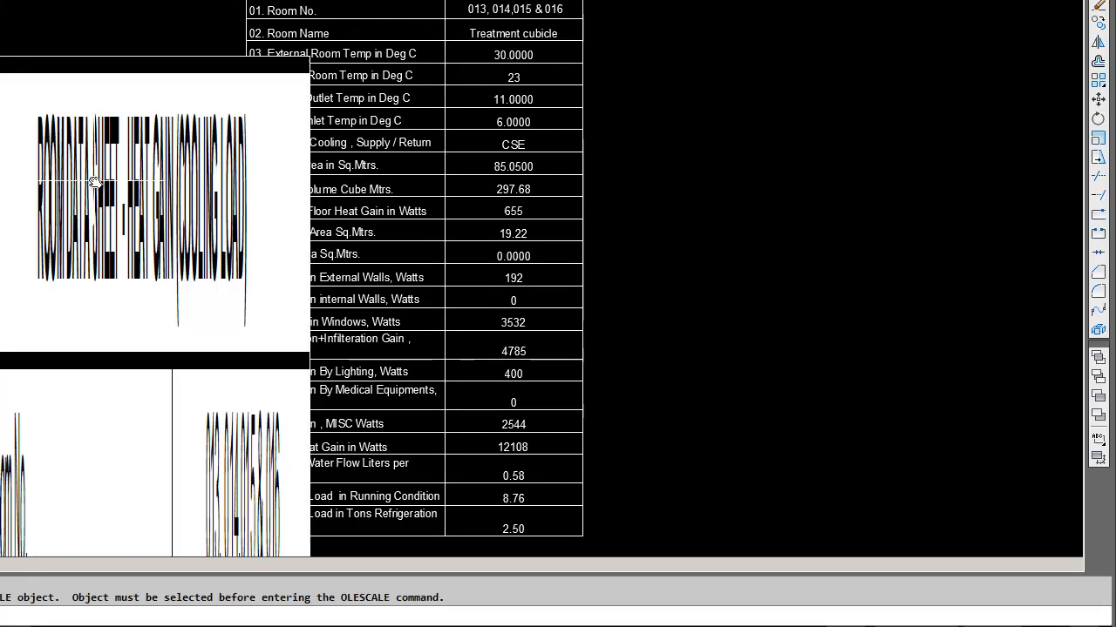
pyautogui.click(95, 56)
pyautogui.press('Return')
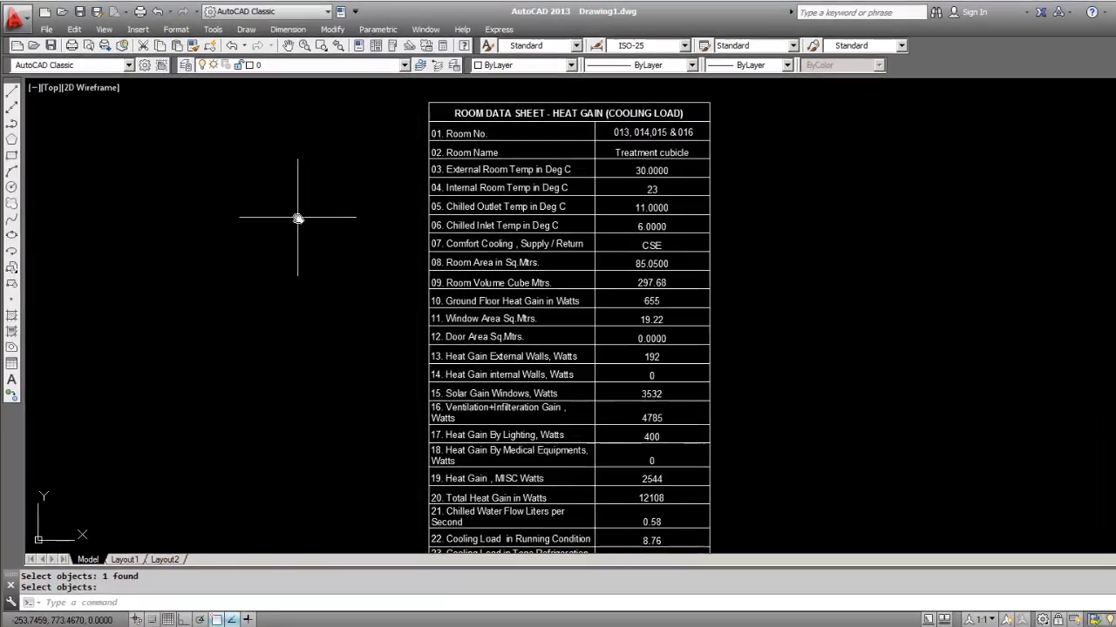
# - Try to paste the copied Excel range as a block in the empty area beside the table
pyautogui.click(73, 31)
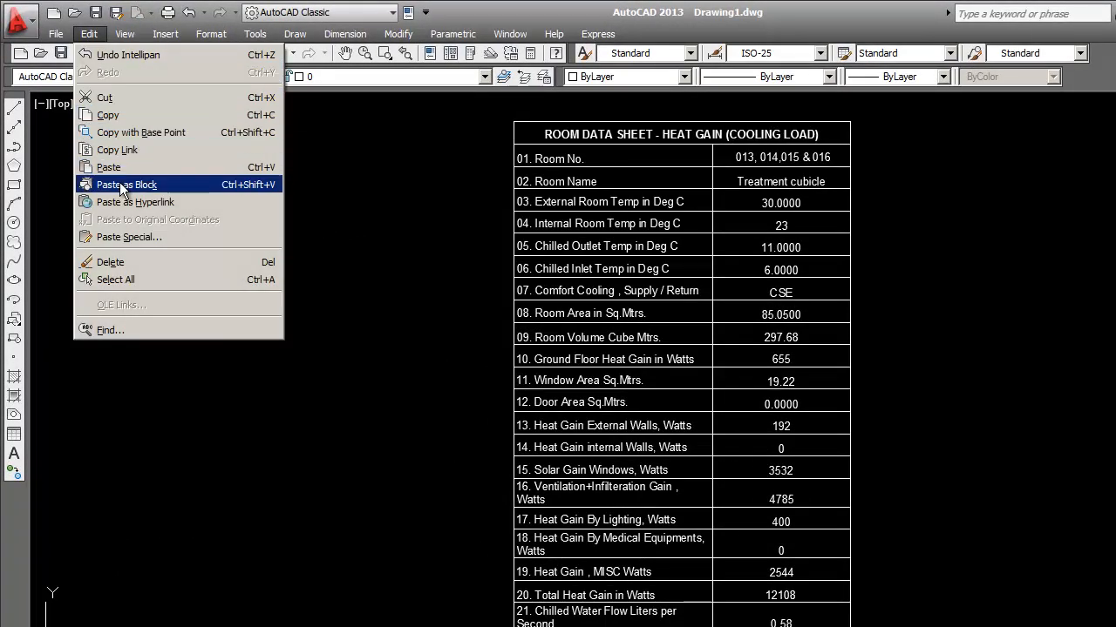
pyautogui.click(122, 187)
pyautogui.click(273, 298)
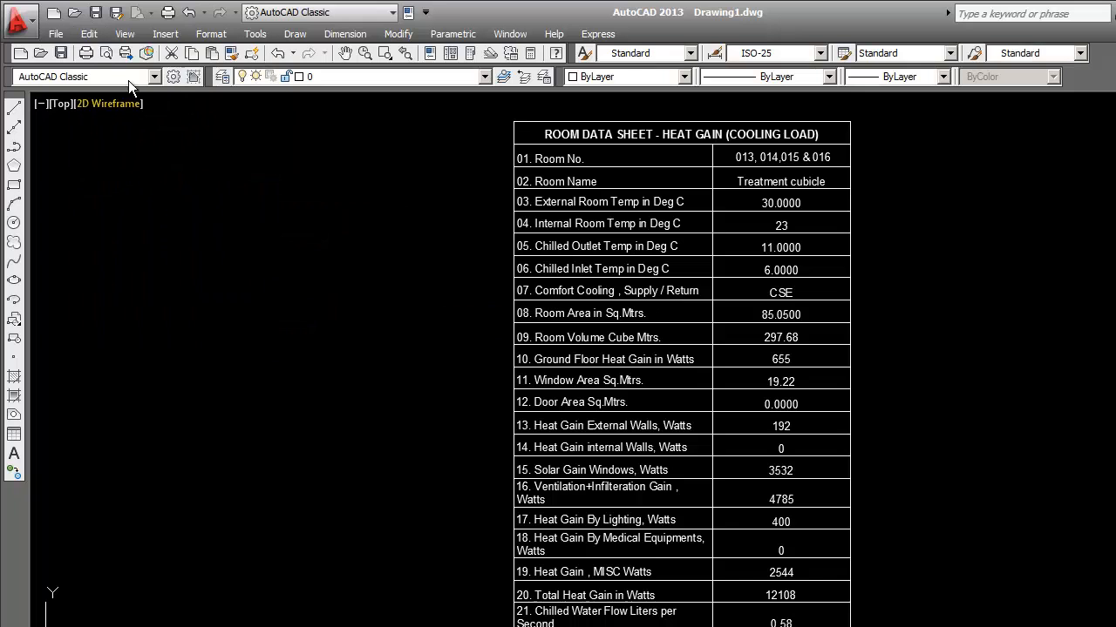
pyautogui.click(89, 34)
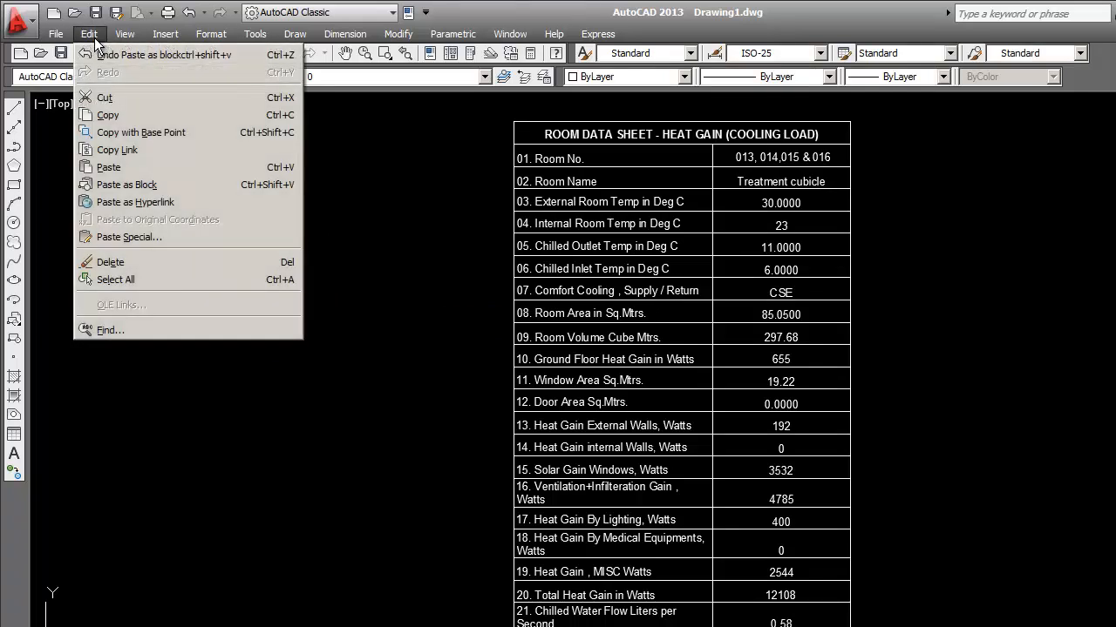
pyautogui.click(122, 185)
pyautogui.click(248, 302)
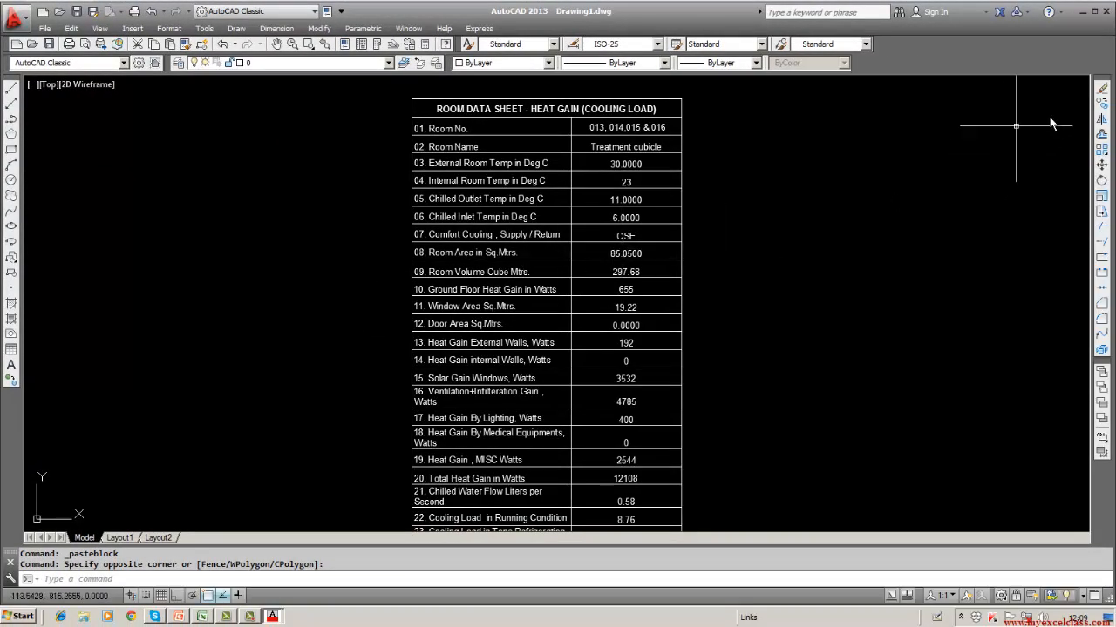
pyautogui.click(1101, 88)
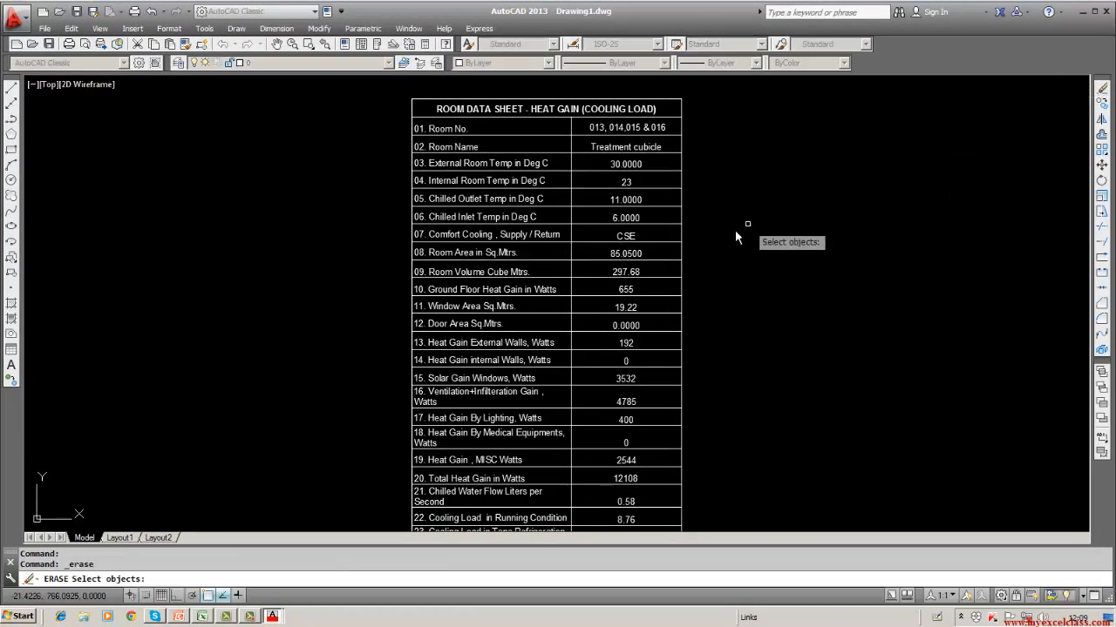
pyautogui.click(672, 246)
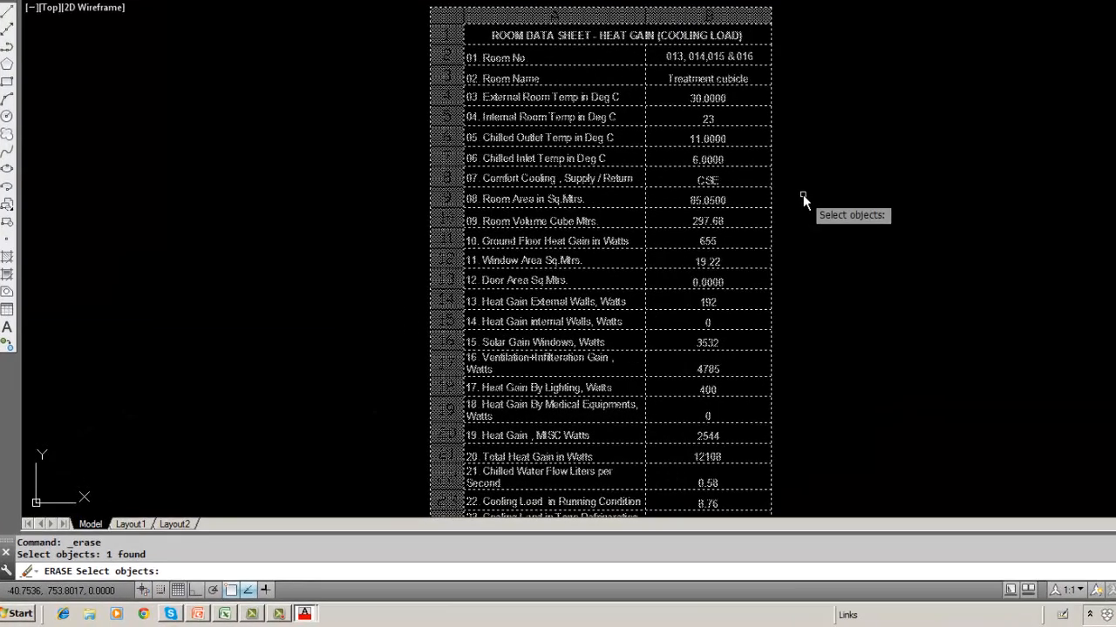
pyautogui.press('Escape')
# - Explode the pasted room data table into separate objects
pyautogui.write('EXP')
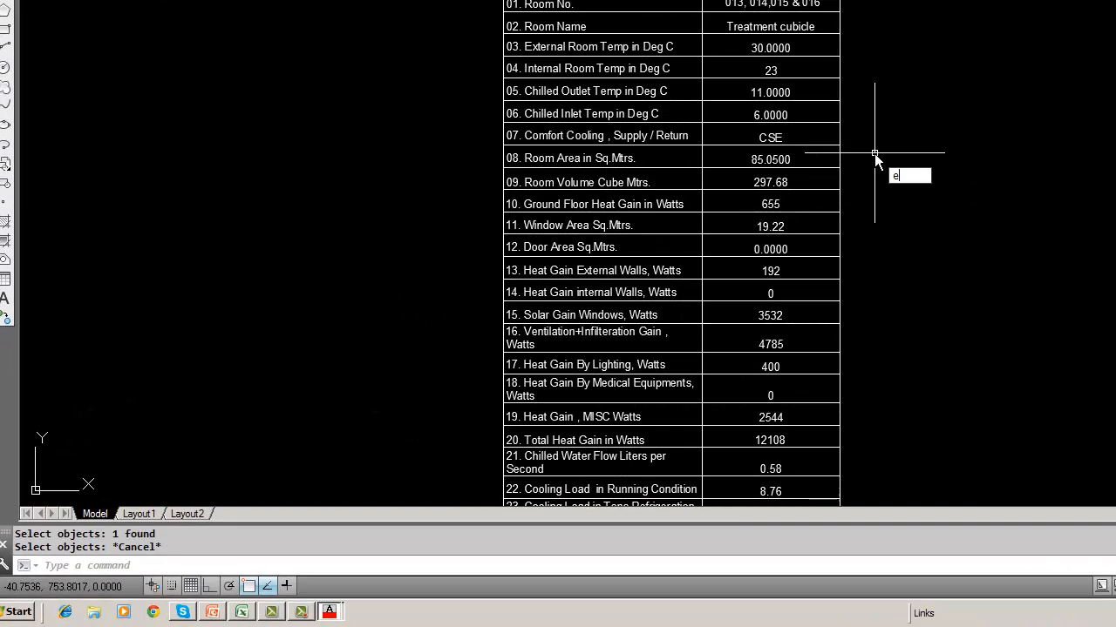
pyautogui.write('LODe')
pyautogui.press('Return')
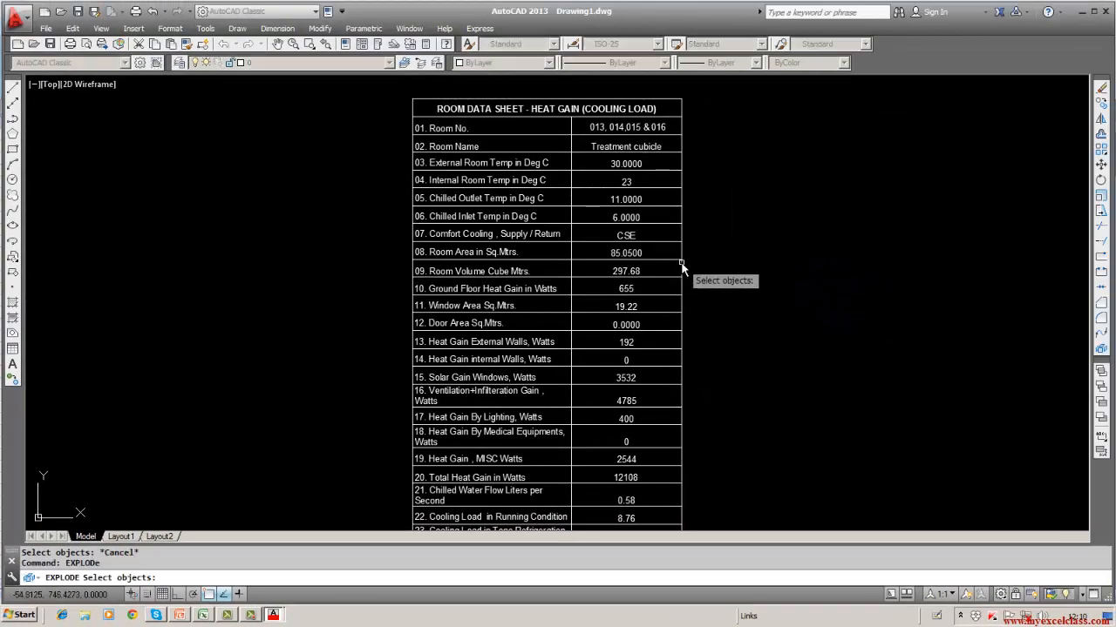
pyautogui.click(682, 267)
pyautogui.press('Return')
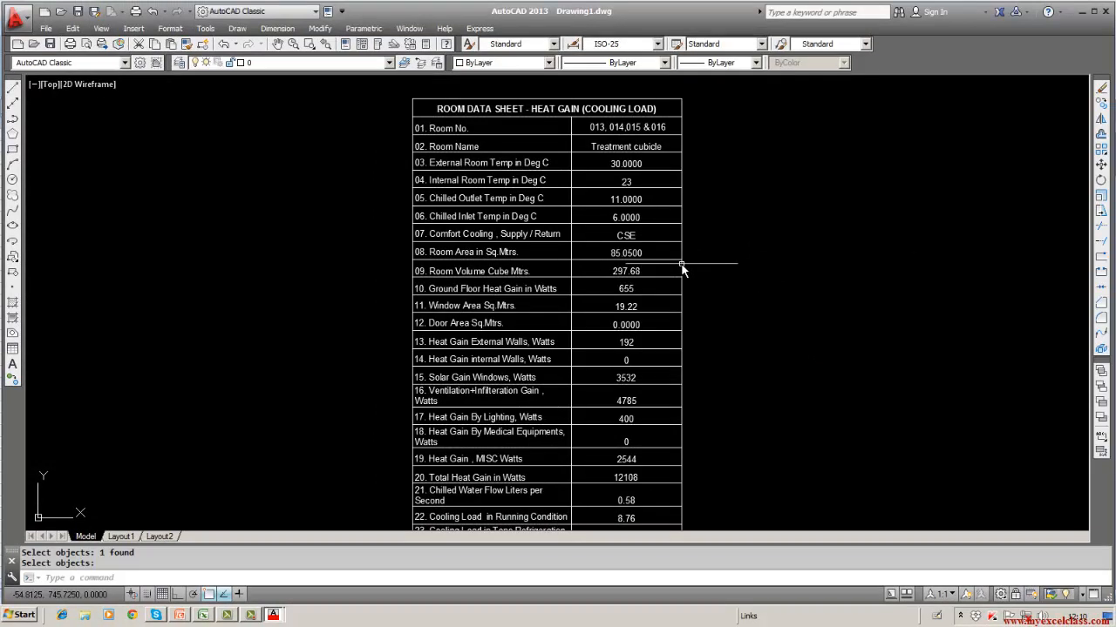
# - Edit the text beside "07. Comfort Cooling , Supply / Return" with DDEDIT, replacing CSE with "uuu"
pyautogui.press('Escape')
pyautogui.write('dd')
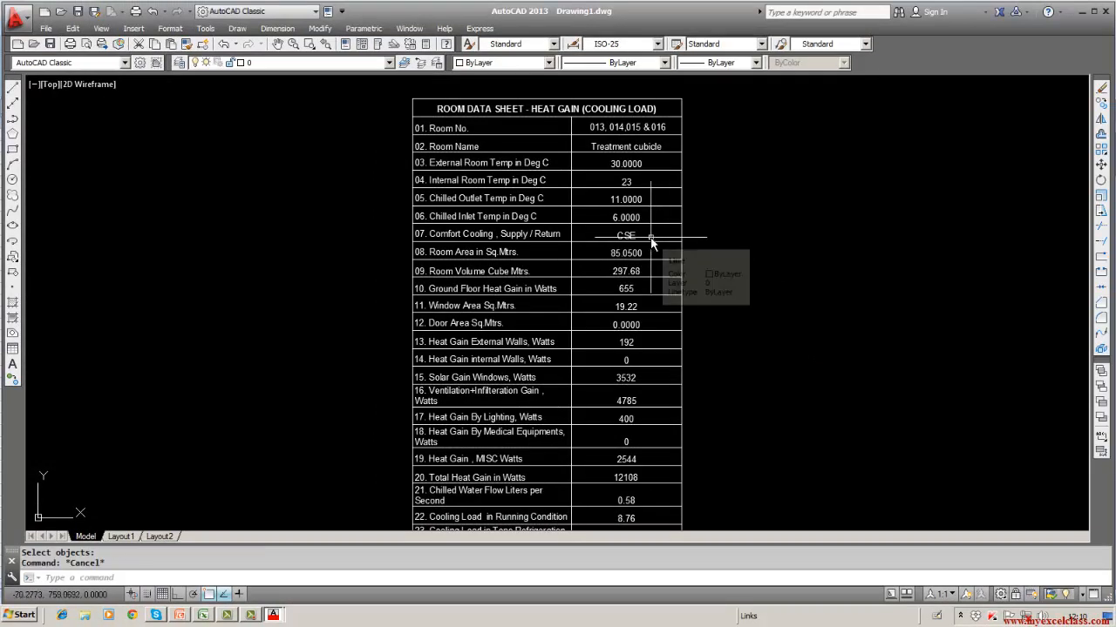
pyautogui.write('edit')
pyautogui.press('Return')
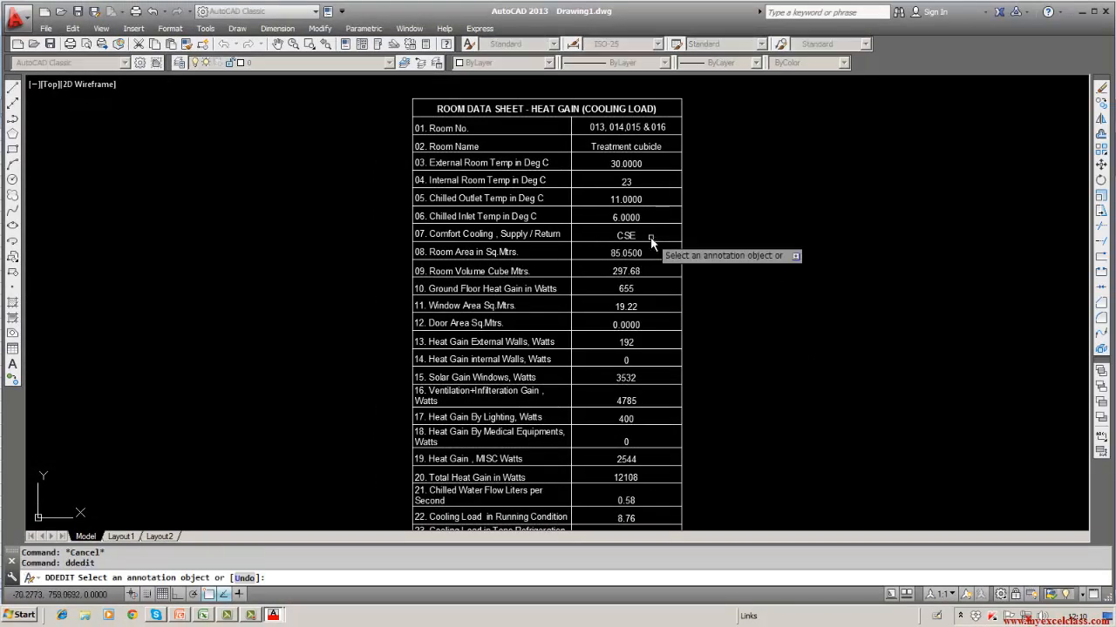
pyautogui.click(625, 236)
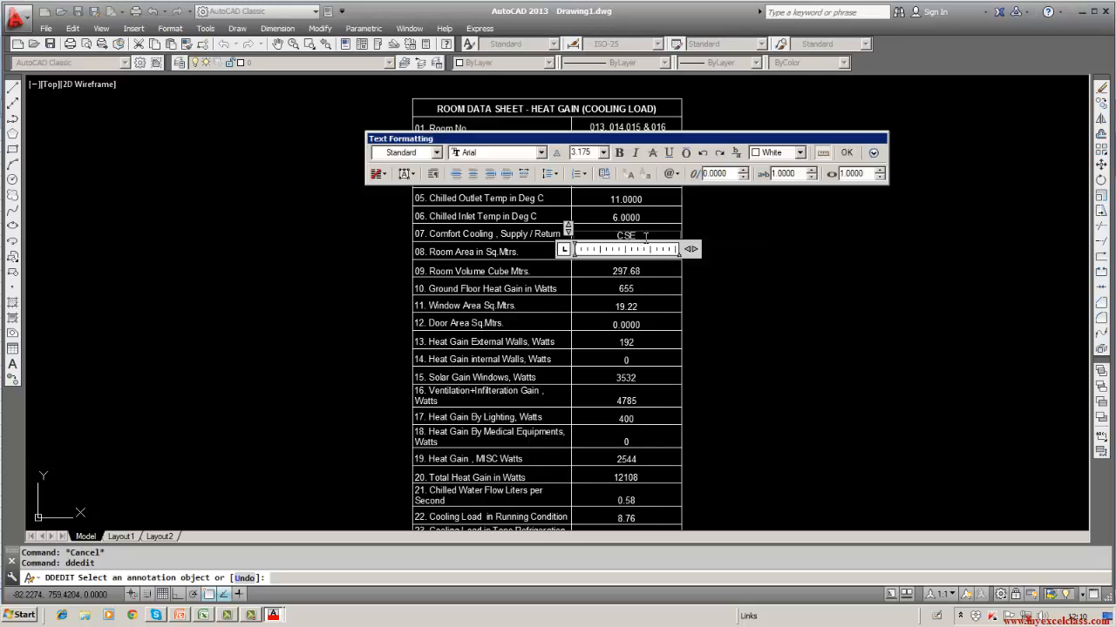
pyautogui.press('BackSpace')
pyautogui.click(844, 153)
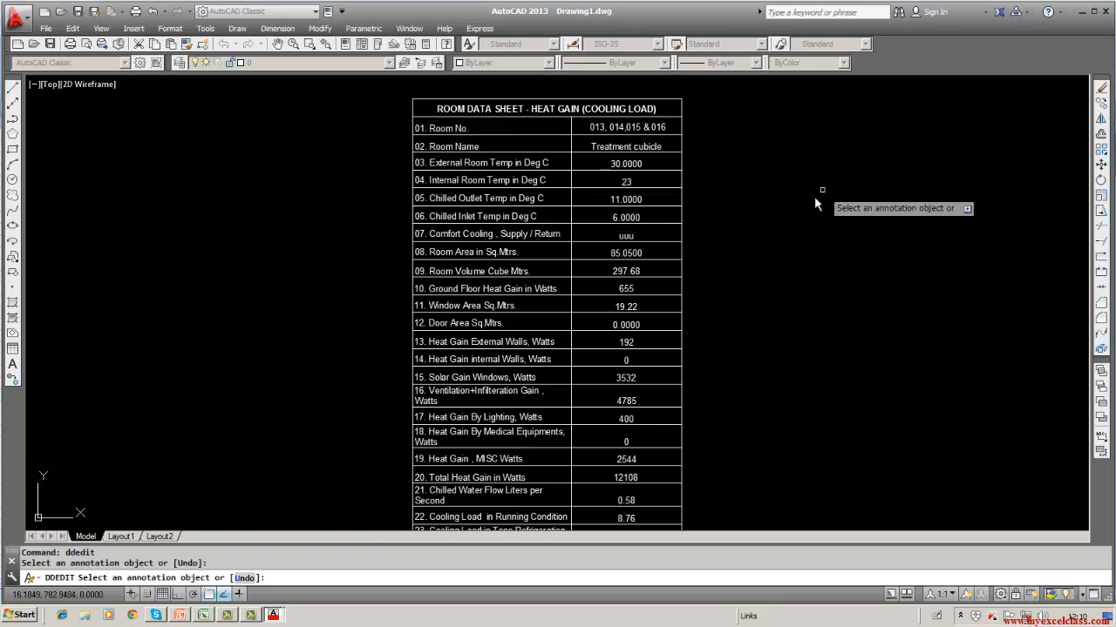
pyautogui.press('Escape')
# - Select the exploded table's right border and top border in turn to inspect their object type, clearing each selection
pyautogui.click(681, 217)
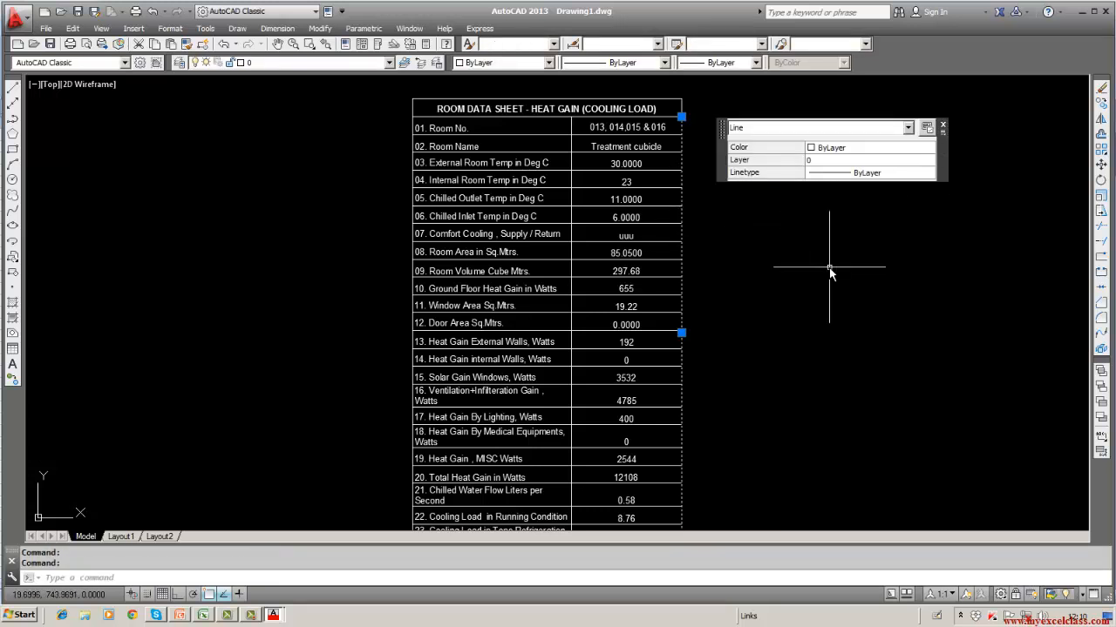
pyautogui.press('Escape')
pyautogui.click(642, 99)
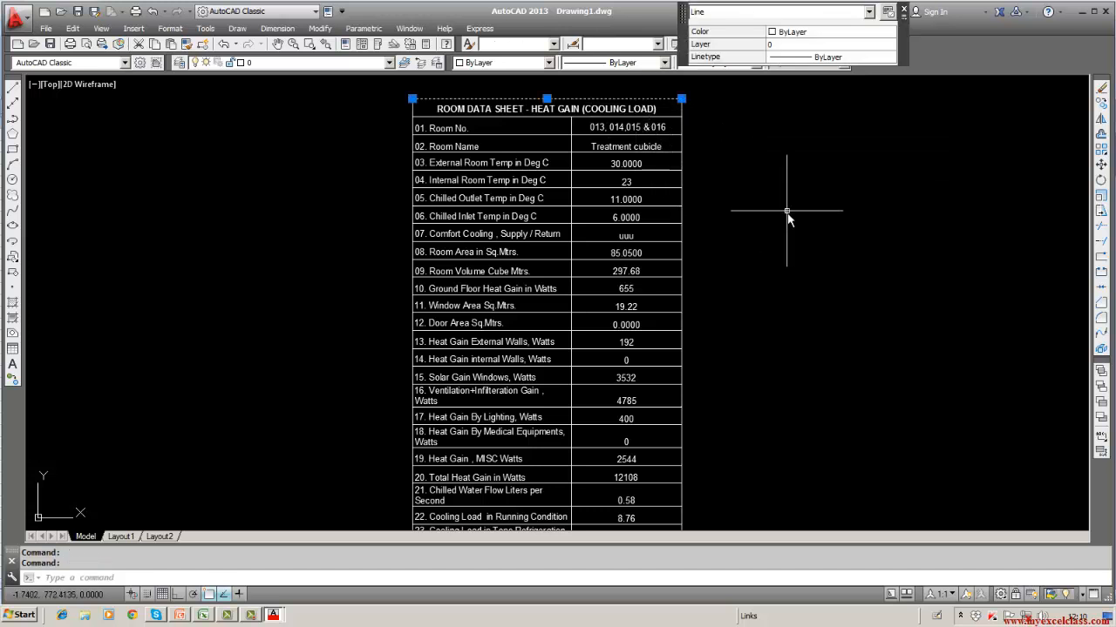
pyautogui.press('Escape')
# - Erase the top border line of the exploded table
pyautogui.click(1101, 88)
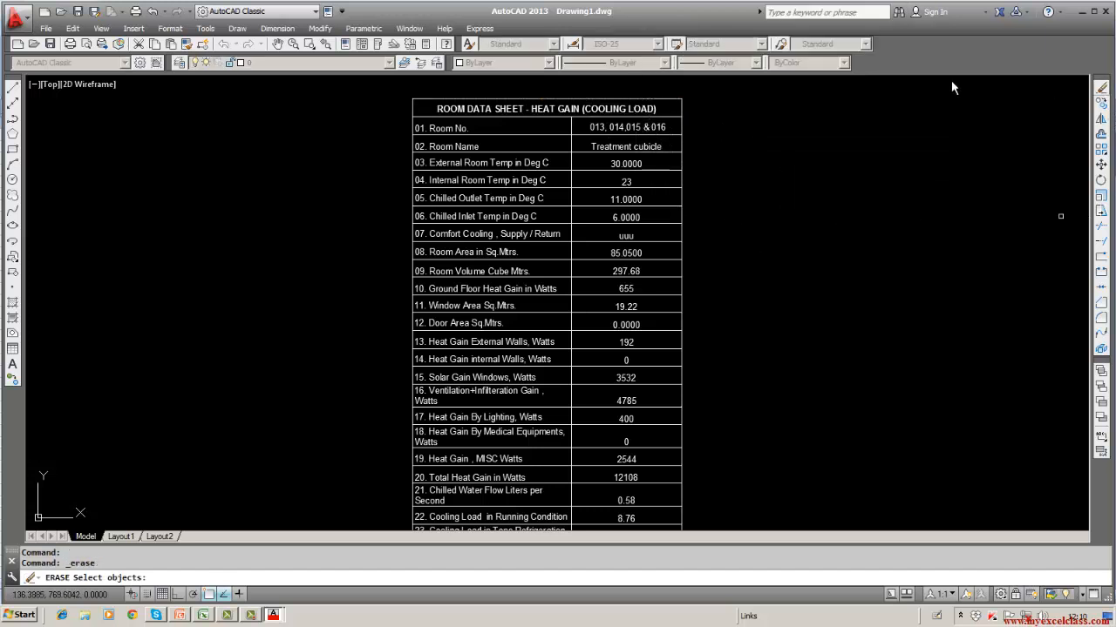
pyautogui.click(560, 99)
pyautogui.press('Return')
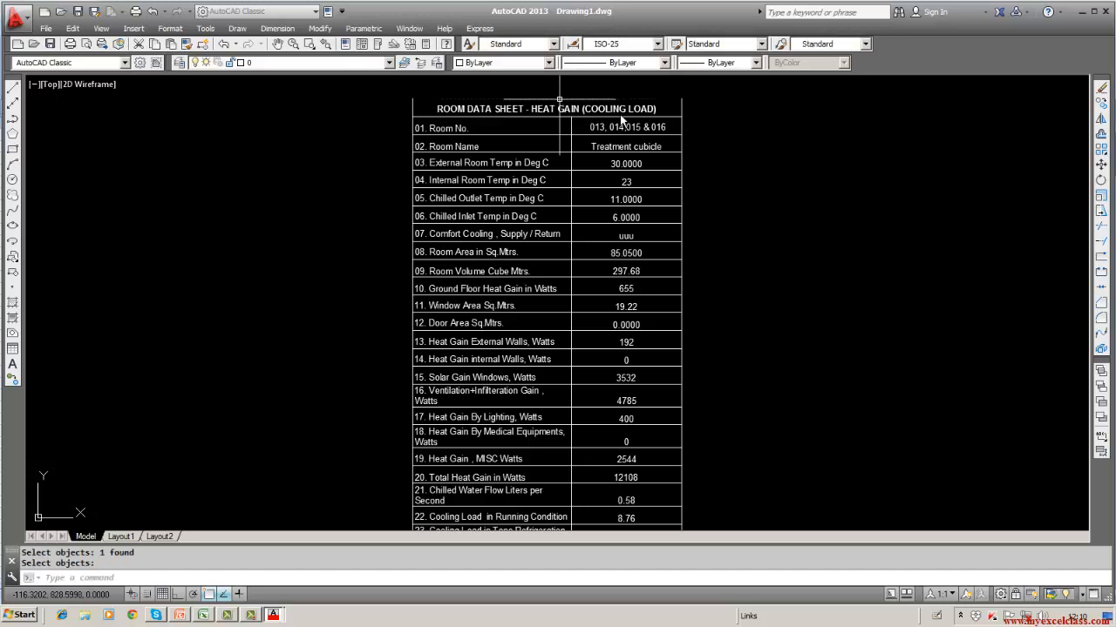
# - Erase the "02. Room Name" row's text and row lines using a window selection
pyautogui.click(1101, 88)
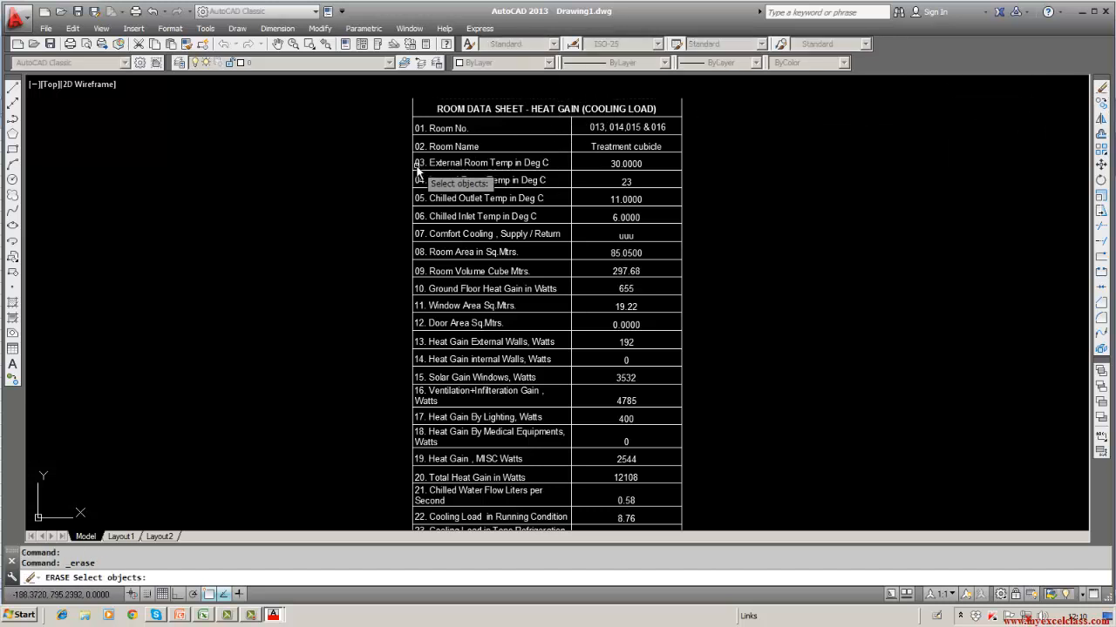
pyautogui.write('w')
pyautogui.press('Return')
pyautogui.click(390, 127)
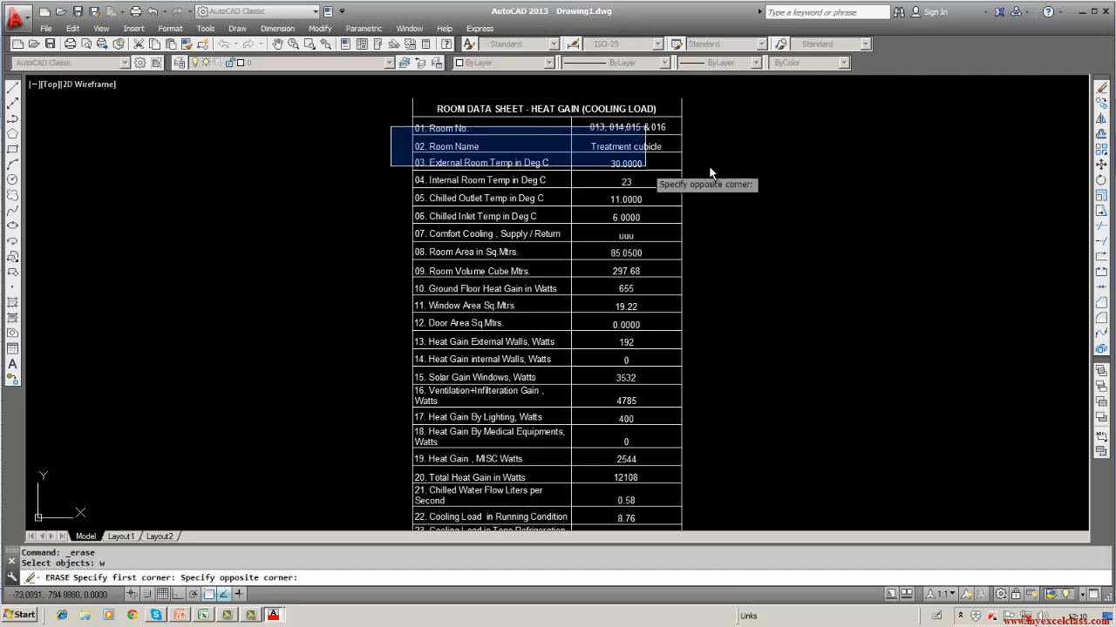
pyautogui.click(746, 169)
pyautogui.press('Return')
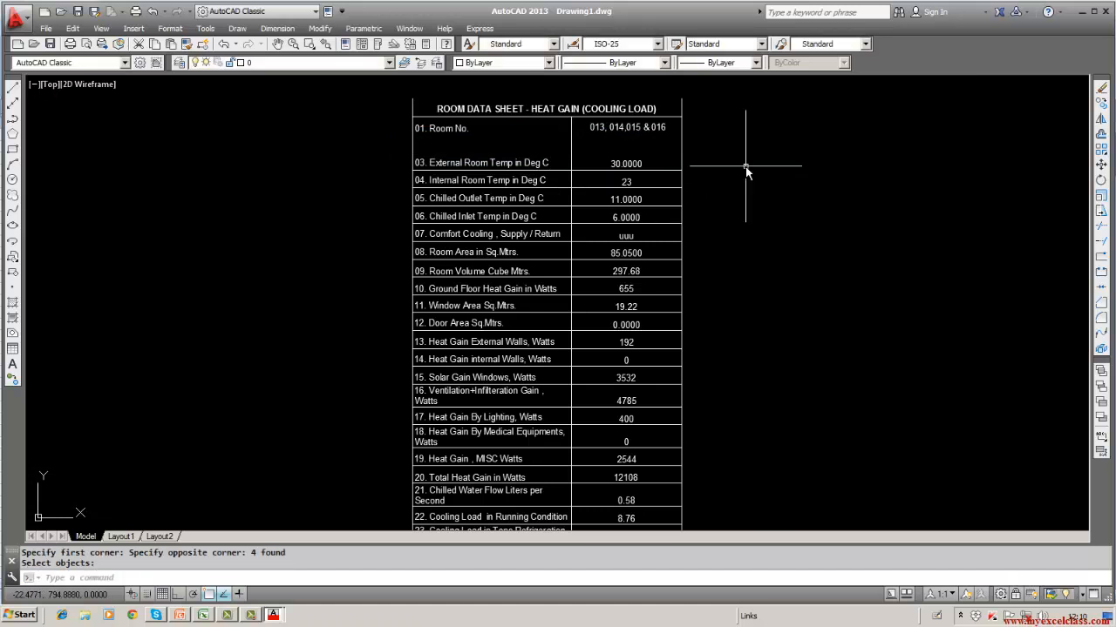
# - Close AutoCAD without saving the changes and bring up the AutocadLearning presentation in PowerPoint
pyautogui.click(1107, 11)
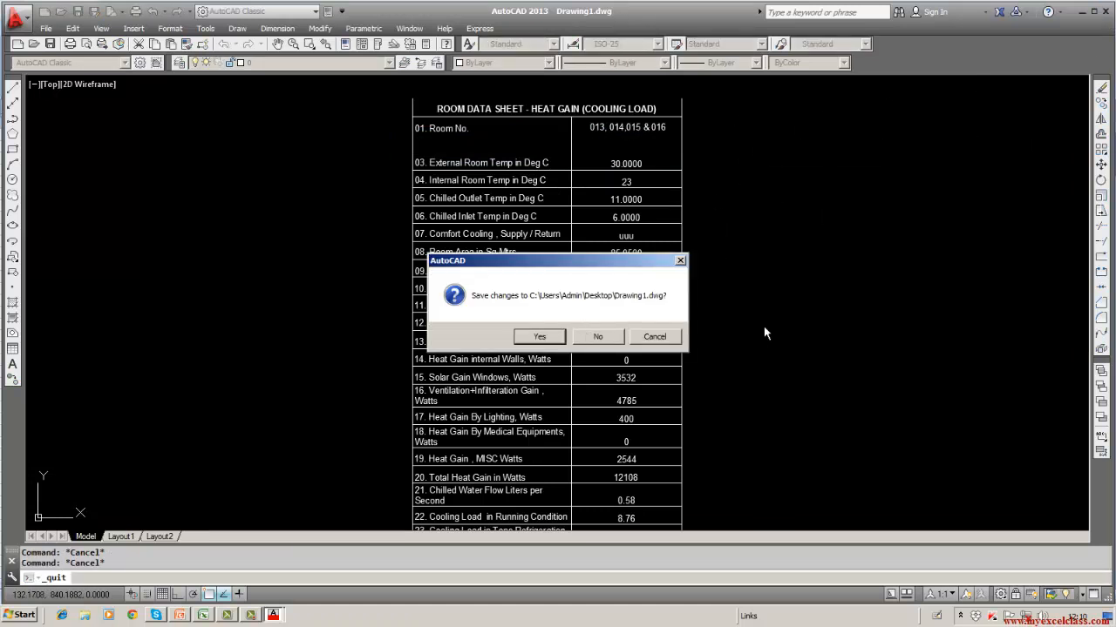
pyautogui.click(585, 339)
pyautogui.click(614, 339)
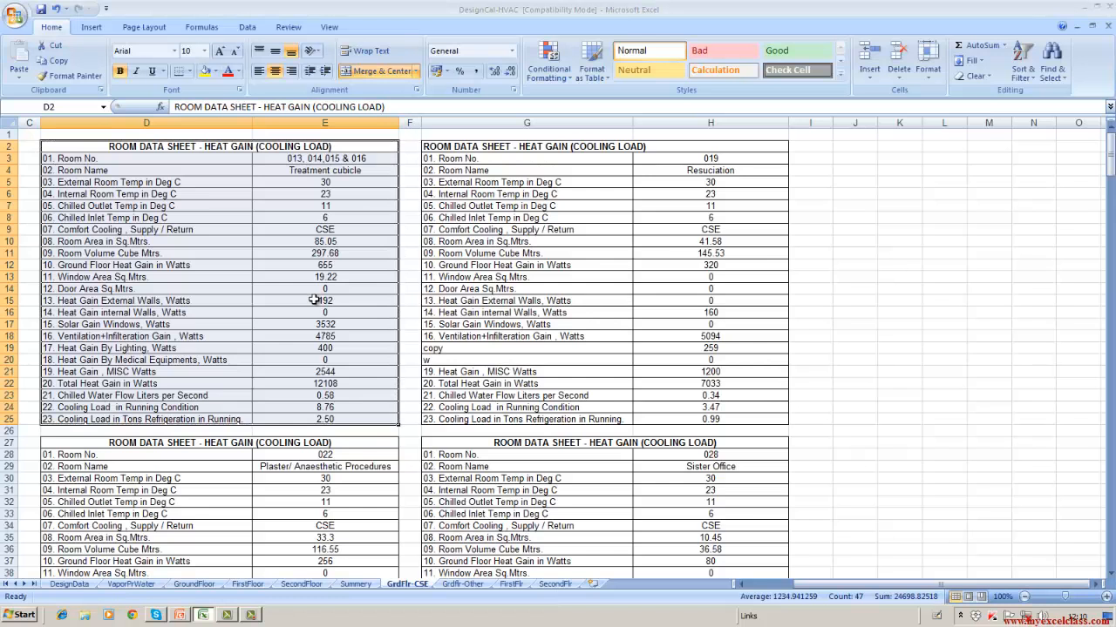
pyautogui.click(1081, 7)
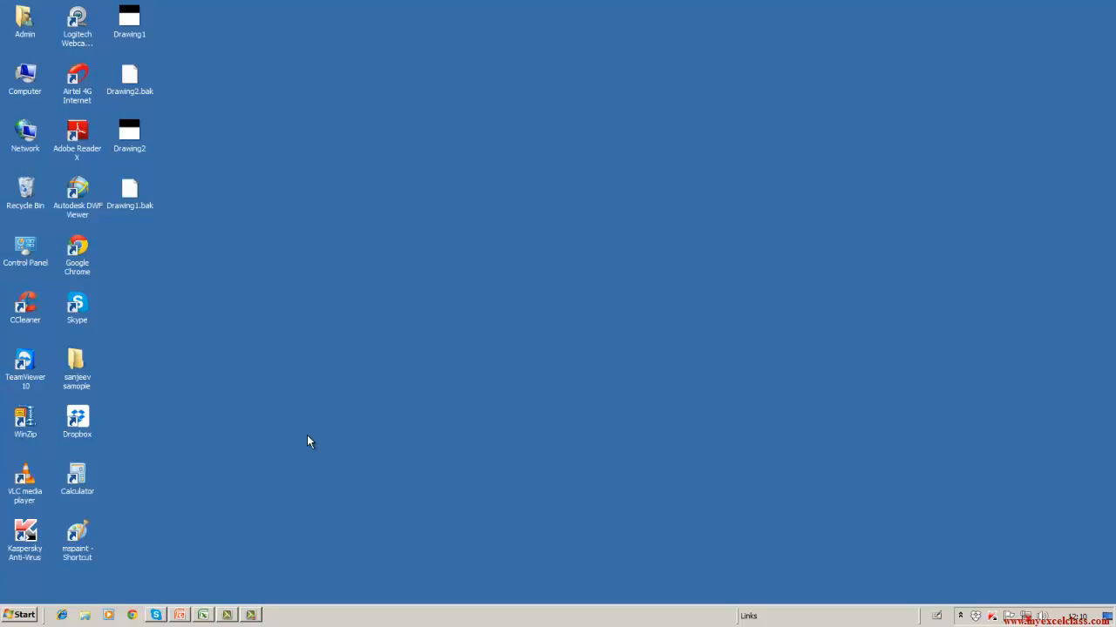
pyautogui.click(179, 618)
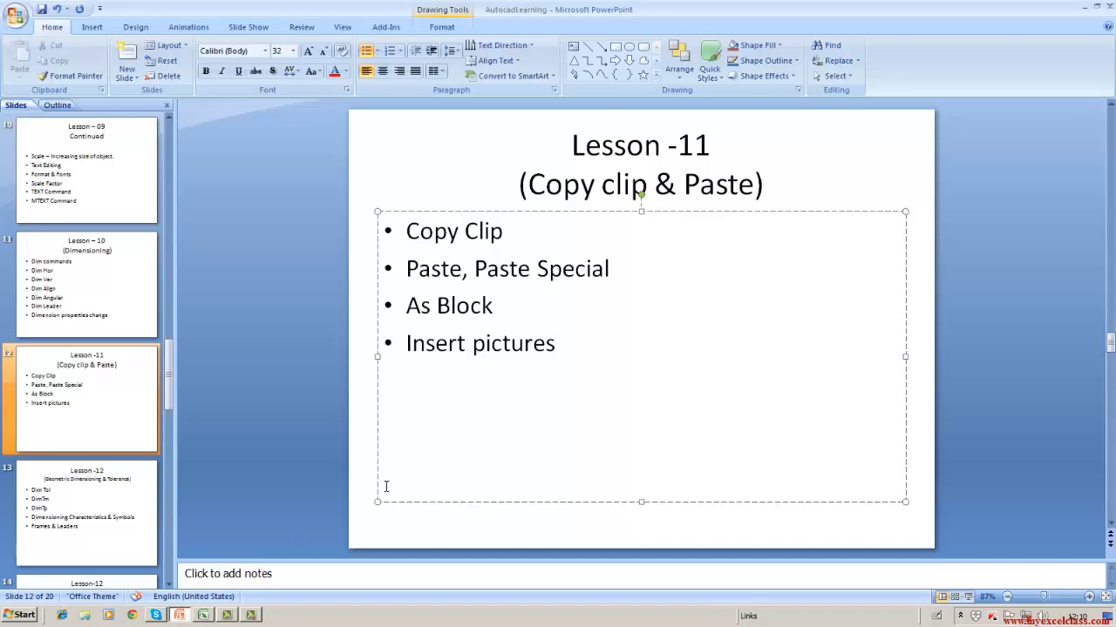